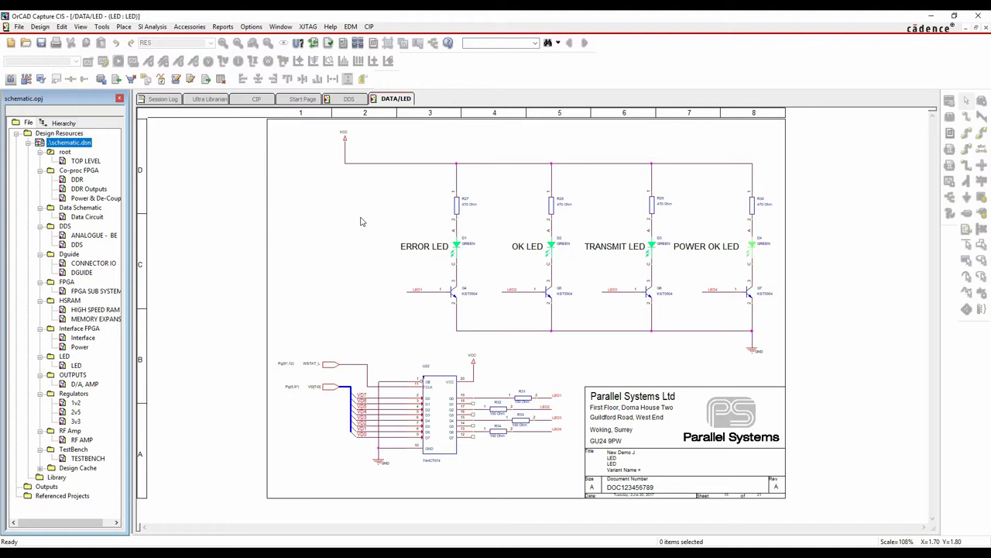
Place two RES resistors from the Place Part panel left of ERROR LED, then close the panel
click(124, 26)
click(293, 186)
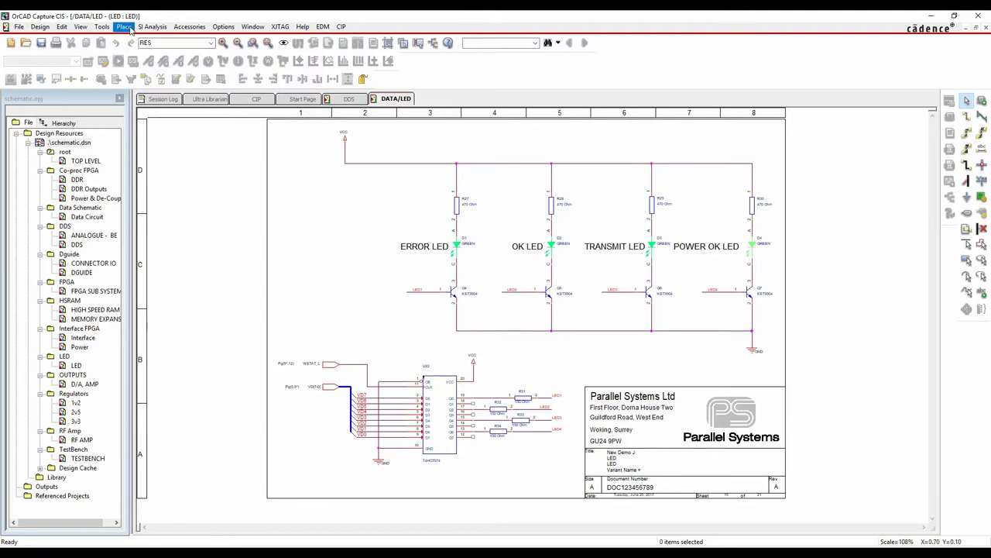
click(124, 27)
click(133, 60)
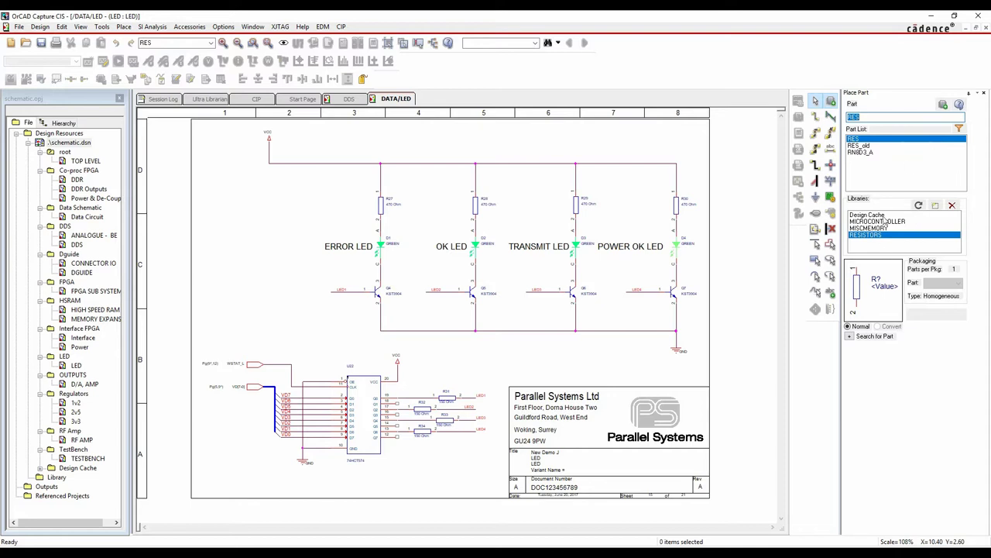
double_click(849, 140)
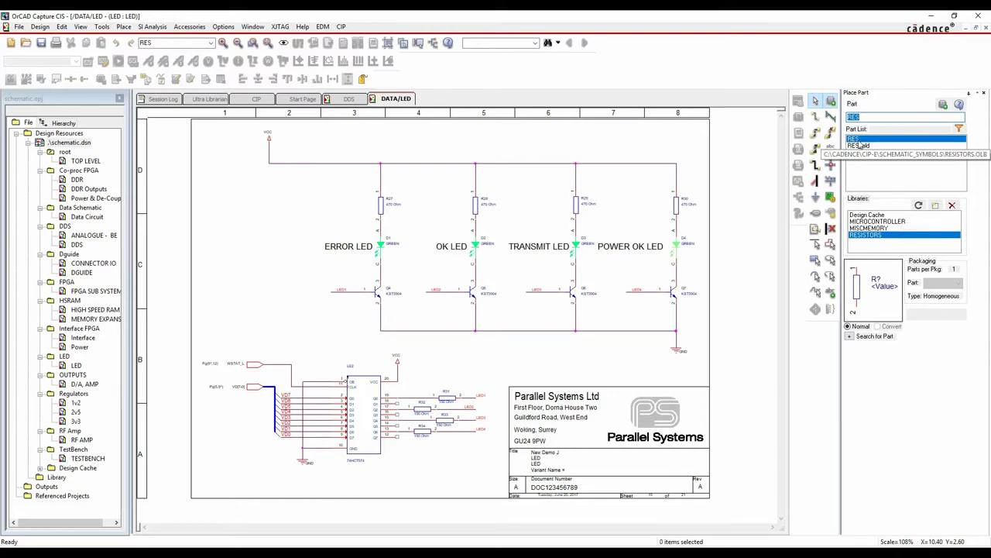
click(226, 194)
click(264, 194)
key(Escape)
key(i)
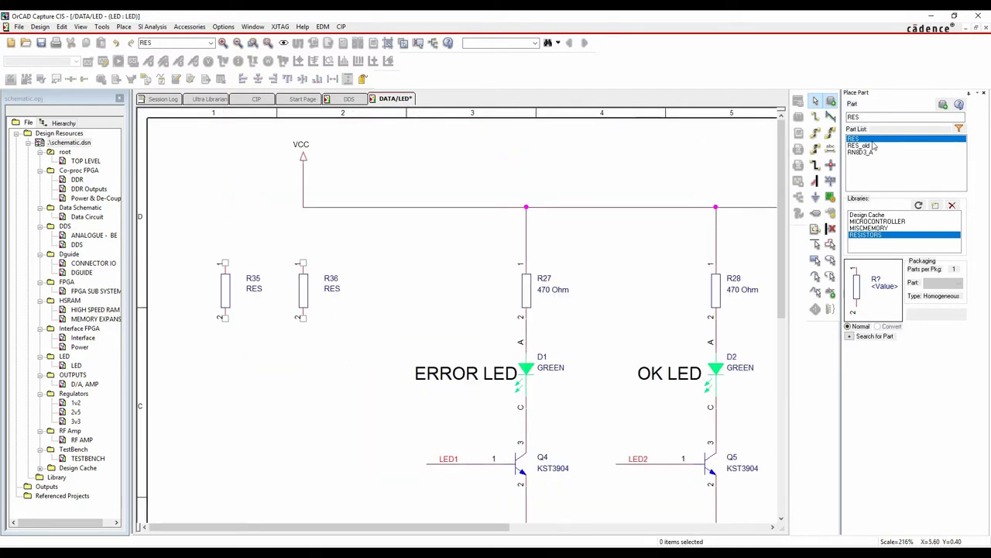
click(984, 92)
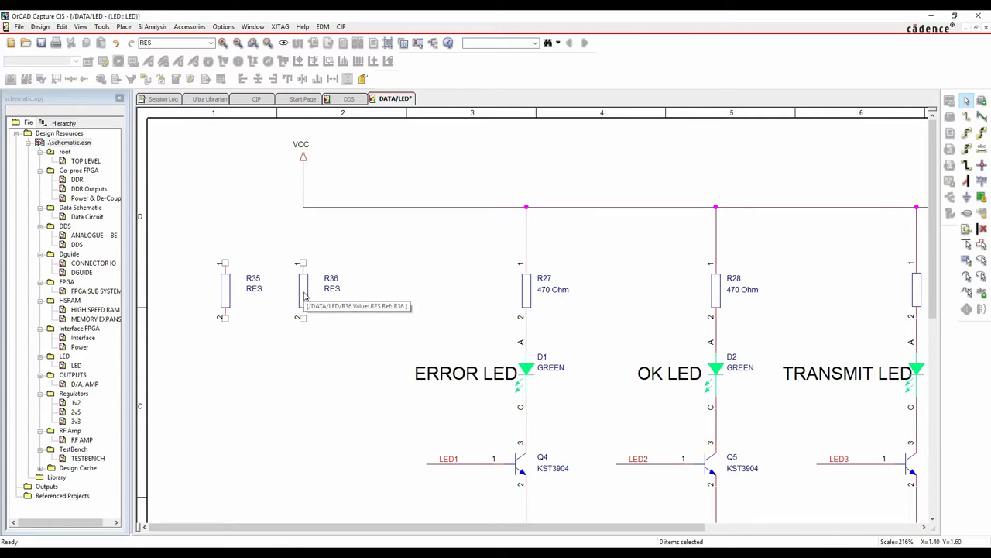
Open R36's property sheet, then close it without changes
double_click(303, 297)
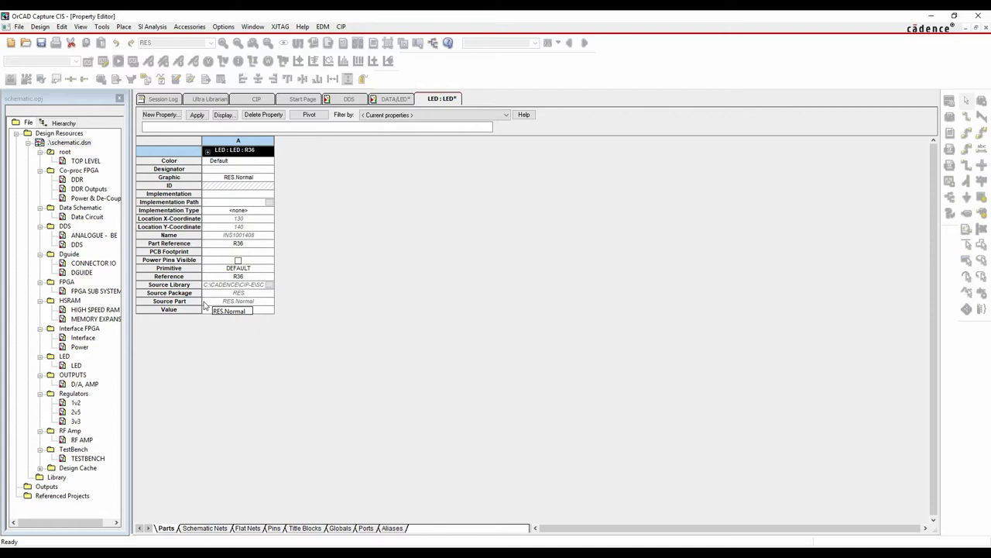
right_click(440, 99)
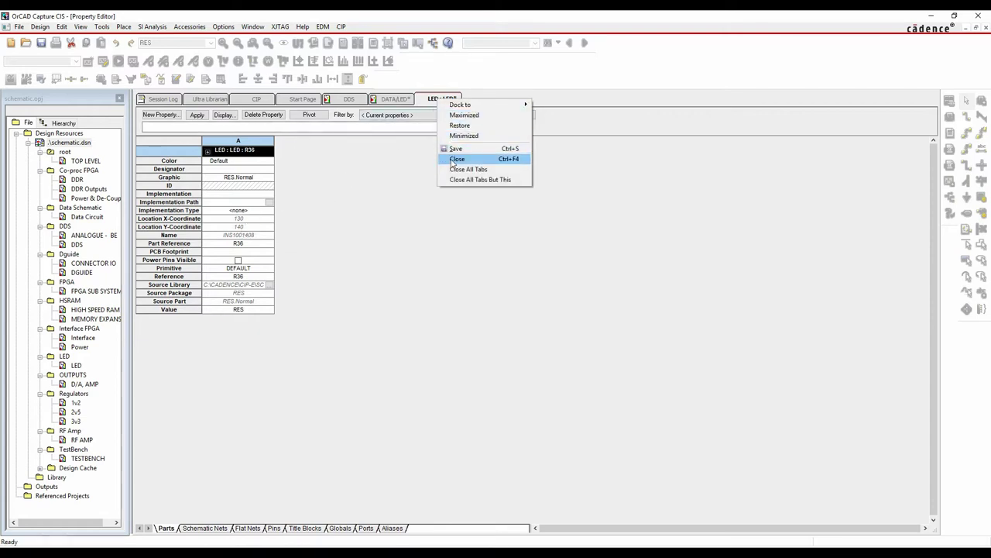
click(456, 158)
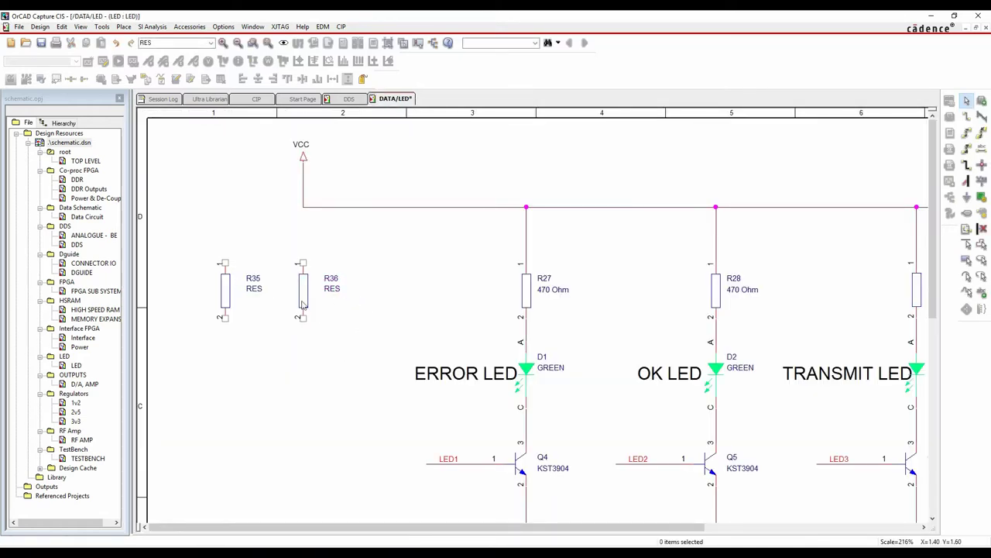
Set R36's value label to 10K and R35's value label to 120K
double_click(336, 293)
text(10)
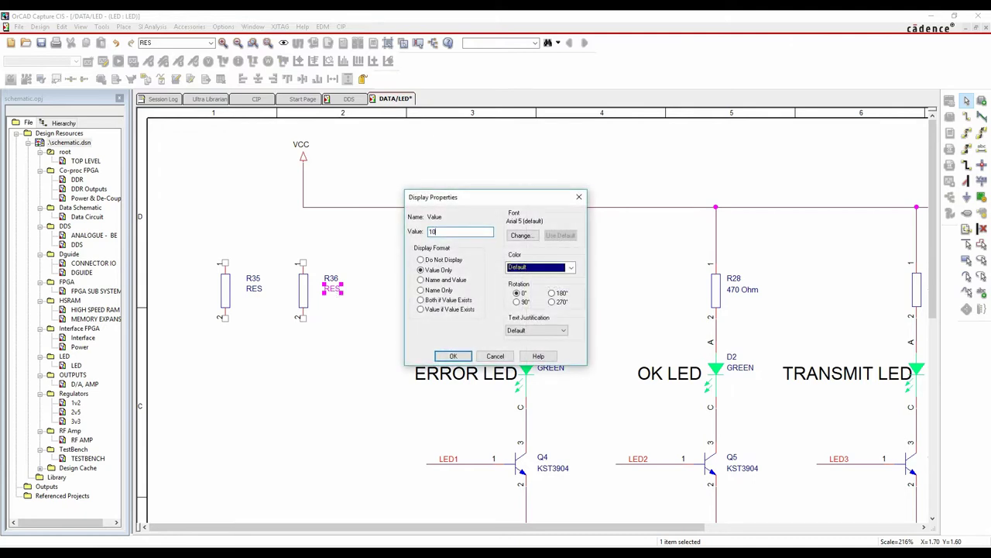
text(K)
key(Return)
double_click(261, 292)
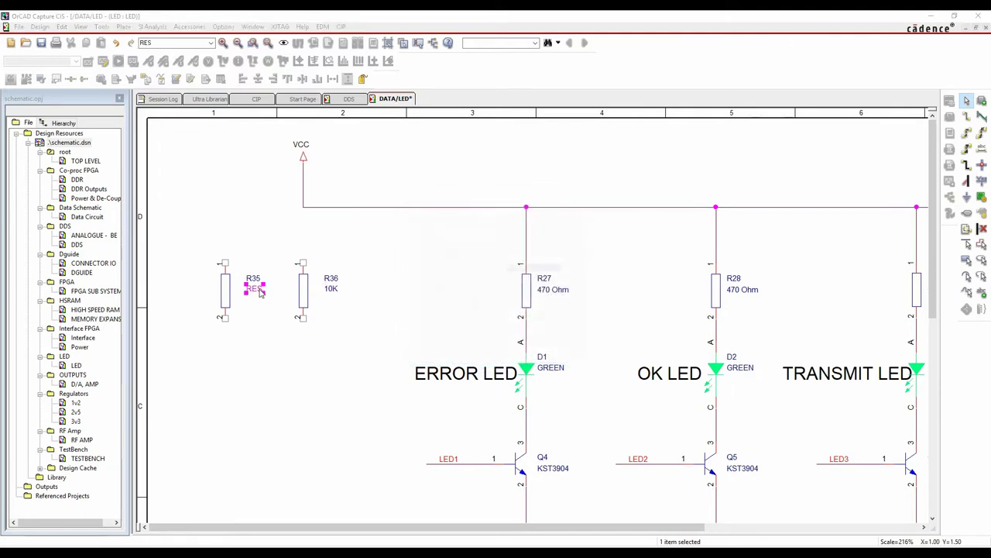
text(120K)
key(Return)
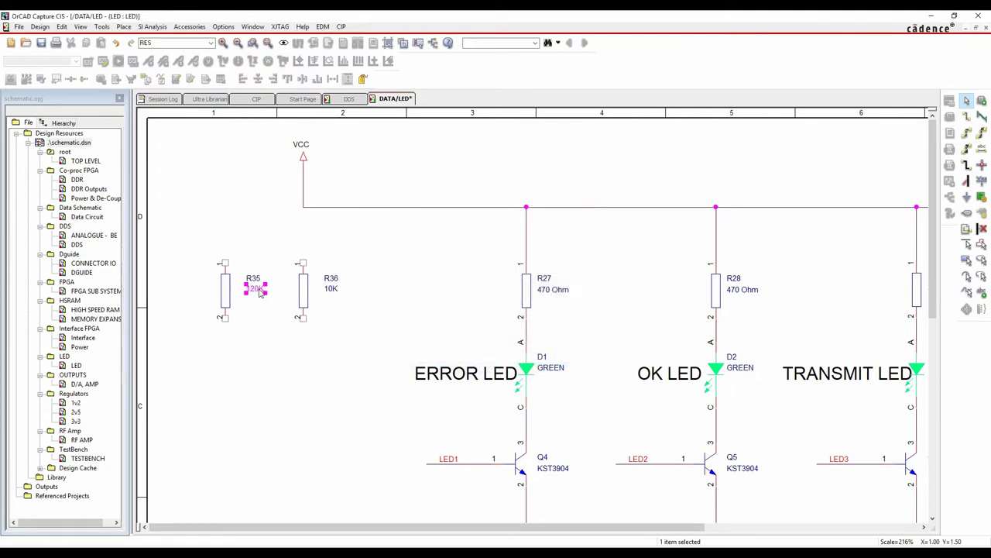
click(324, 344)
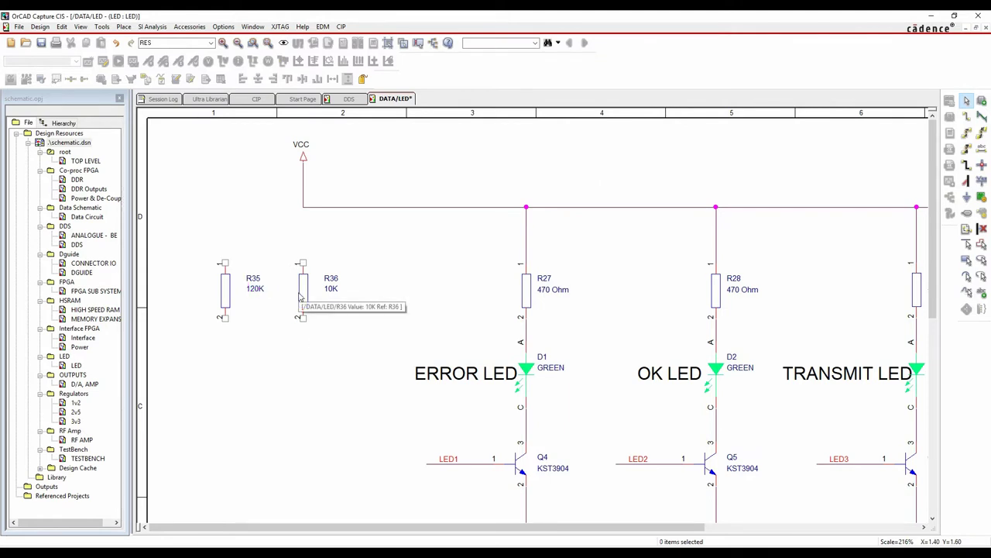
Add a new property Manufacturer with value Bourns to R36
double_click(300, 295)
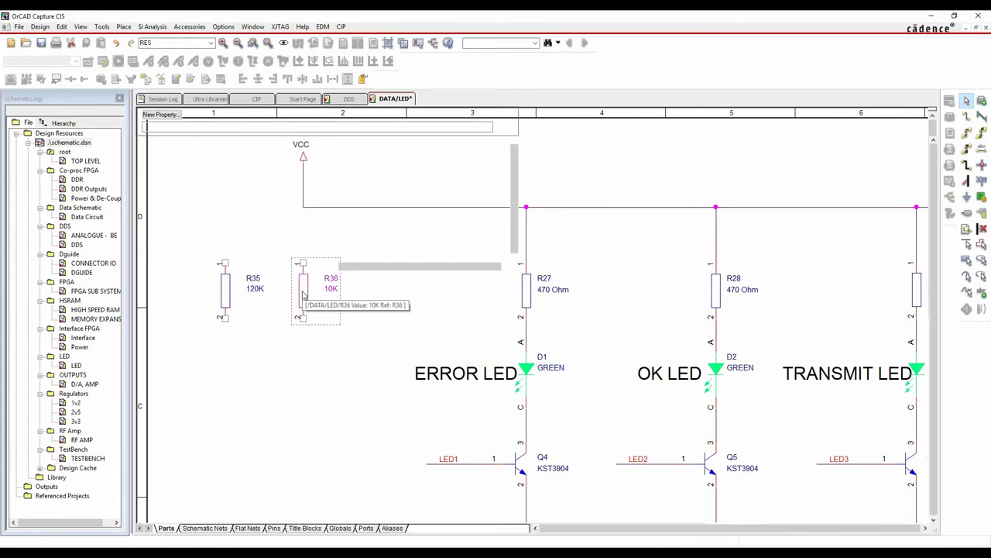
click(160, 115)
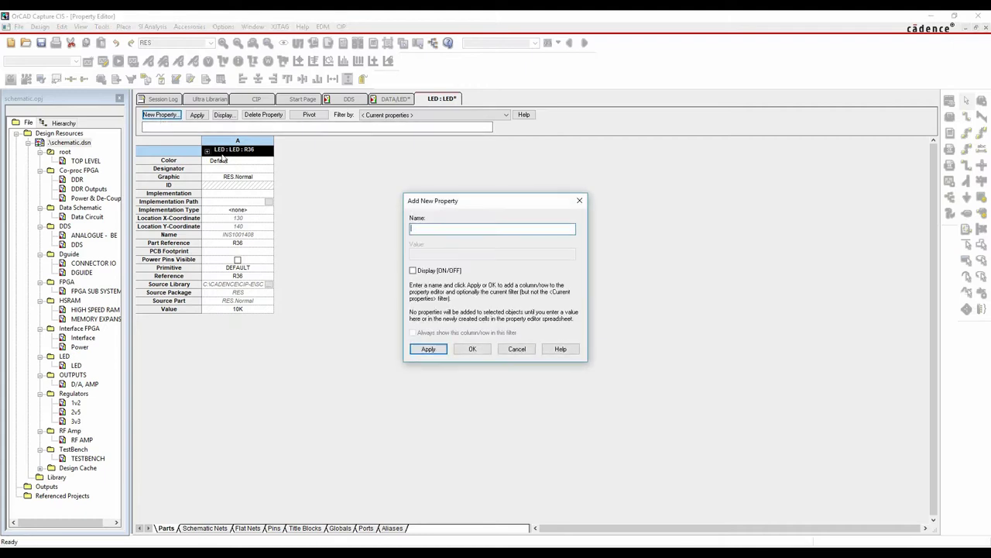
text(M)
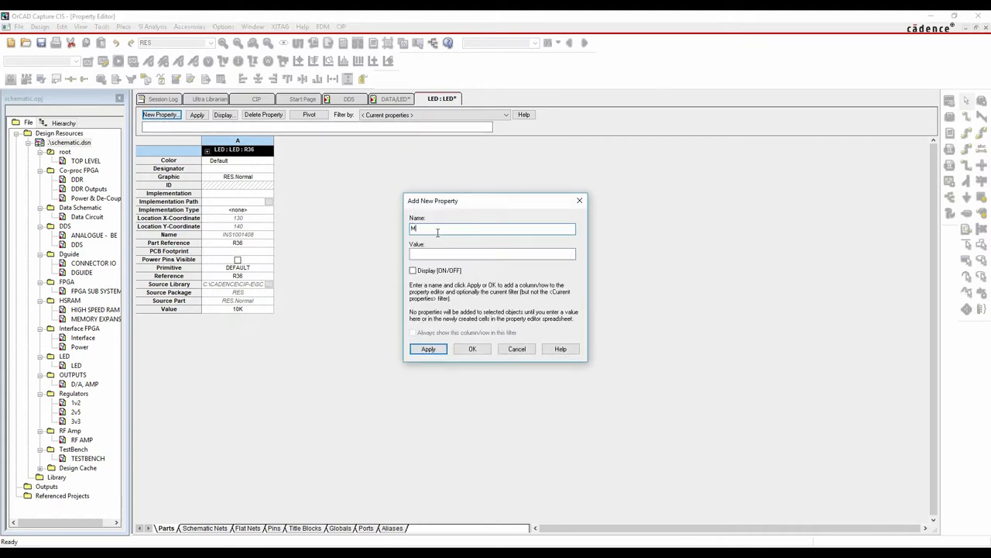
text(anufacturer)
key(Tab)
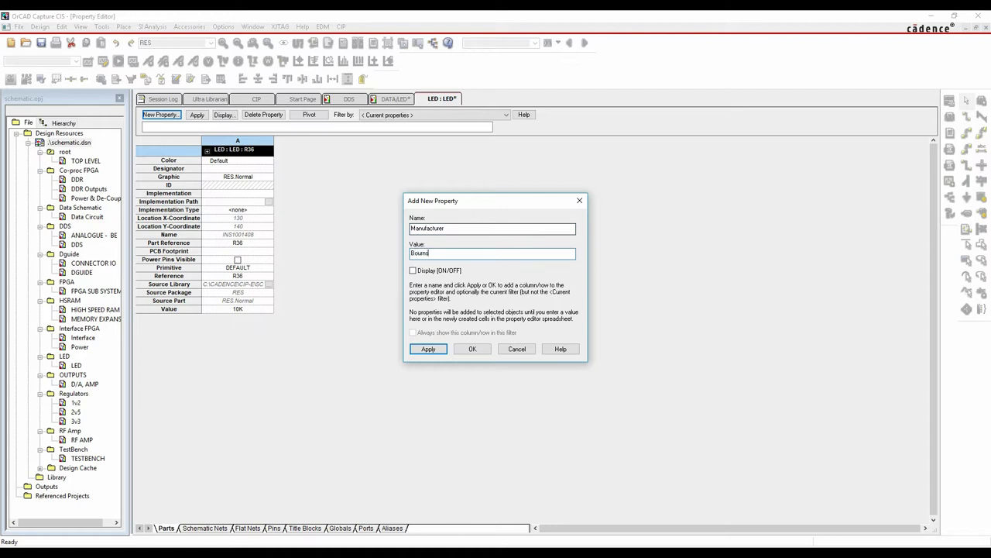
text(Bourns)
click(473, 348)
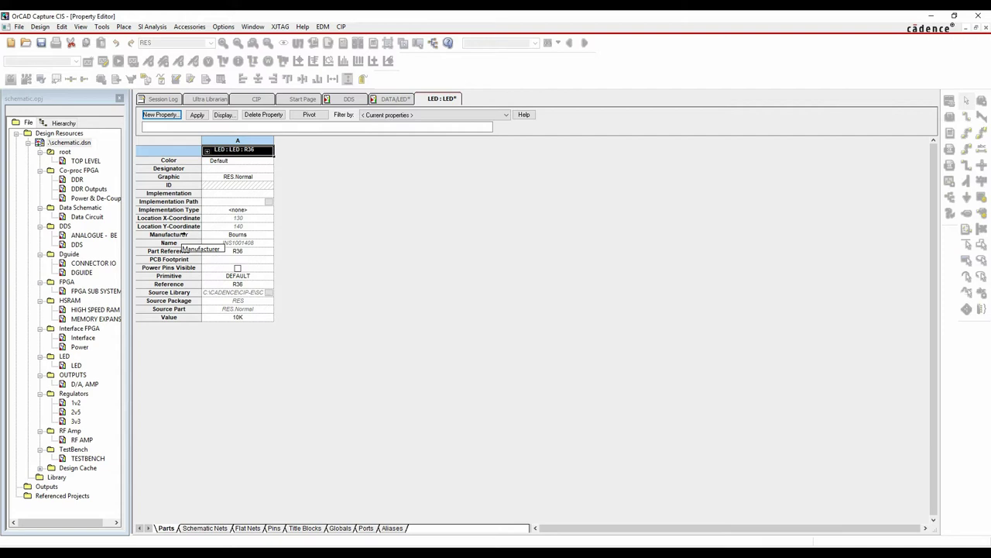
Set R36's PCB Footprint to 0603, save the design and close the property sheet
click(245, 260)
text(060)
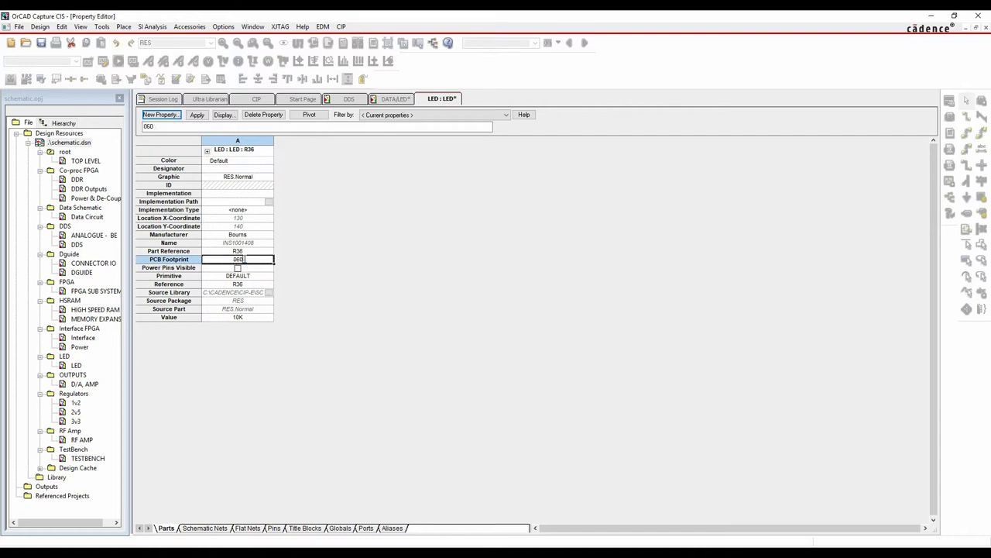
right_click(428, 100)
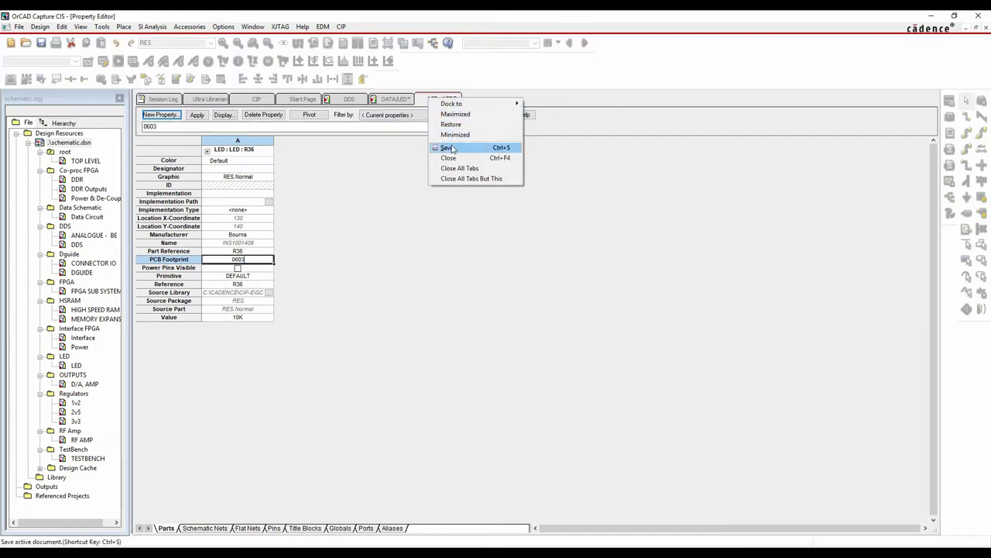
click(447, 147)
right_click(432, 96)
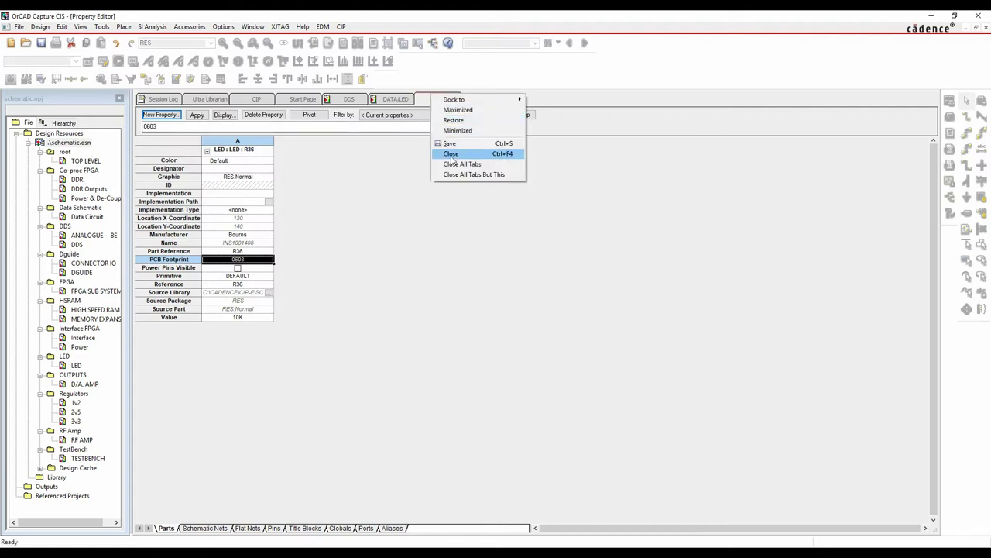
click(452, 154)
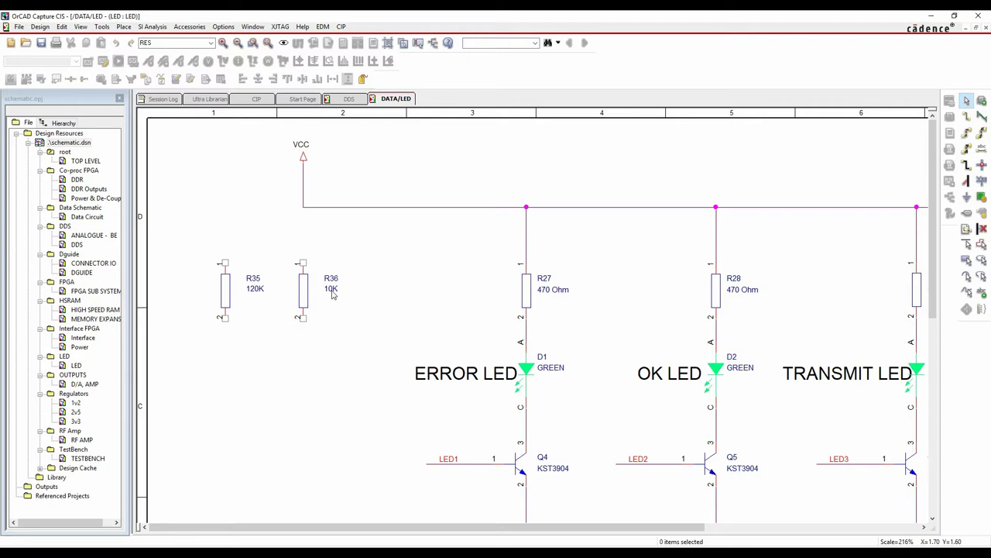
Change R36's value to 120K
double_click(332, 290)
text(120K)
key(Return)
click(337, 325)
Open Part Link Powered by Digi-Key for resistor R35
click(227, 289)
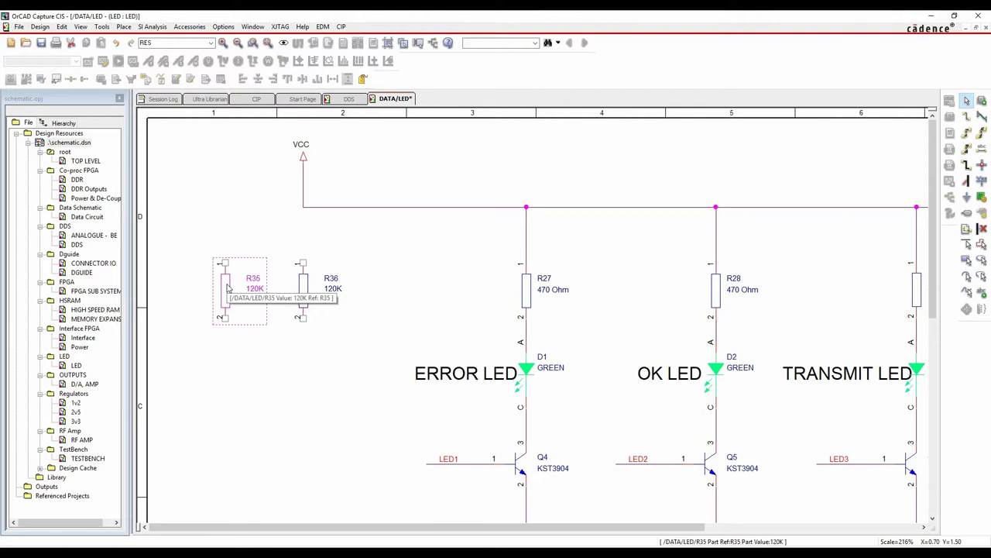
right_click(228, 288)
mouse_move(257, 539)
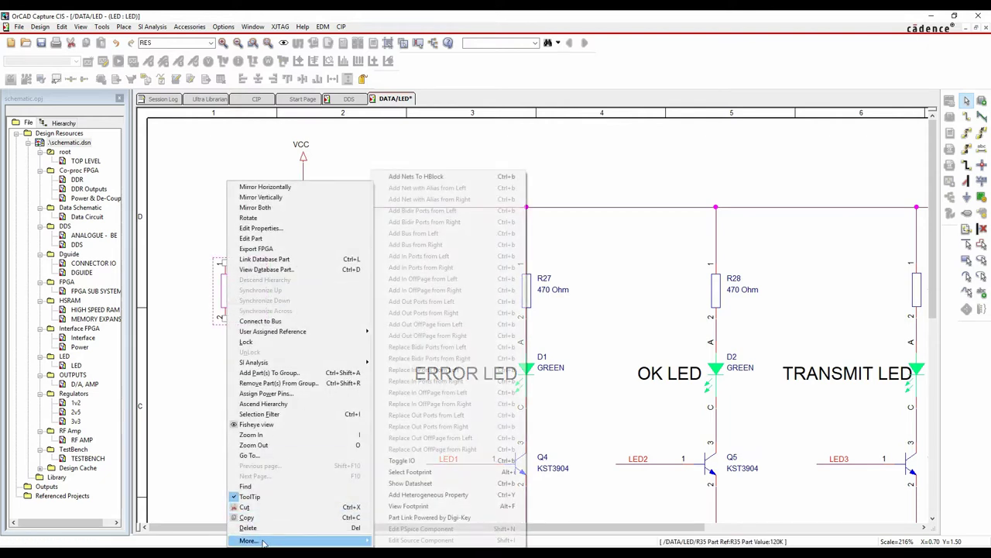
click(410, 519)
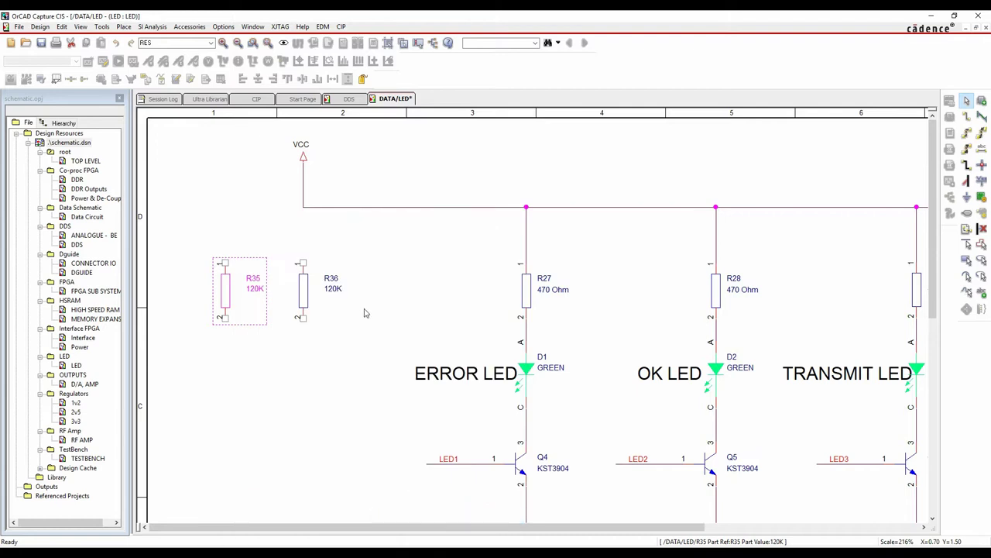
drag(293, 130, 349, 130)
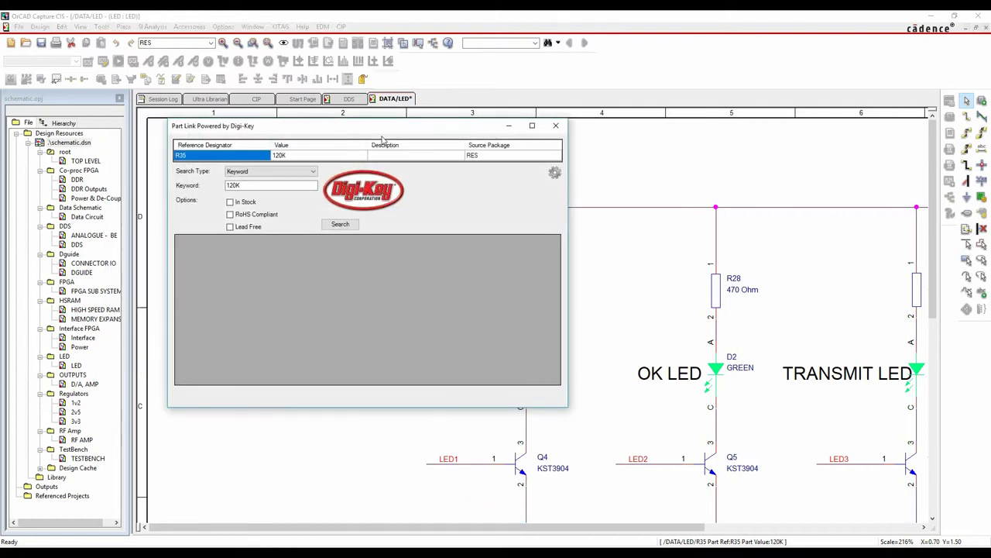
Search Digi-Key for '120K 0805' and browse the results
click(255, 185)
text(0805)
click(342, 226)
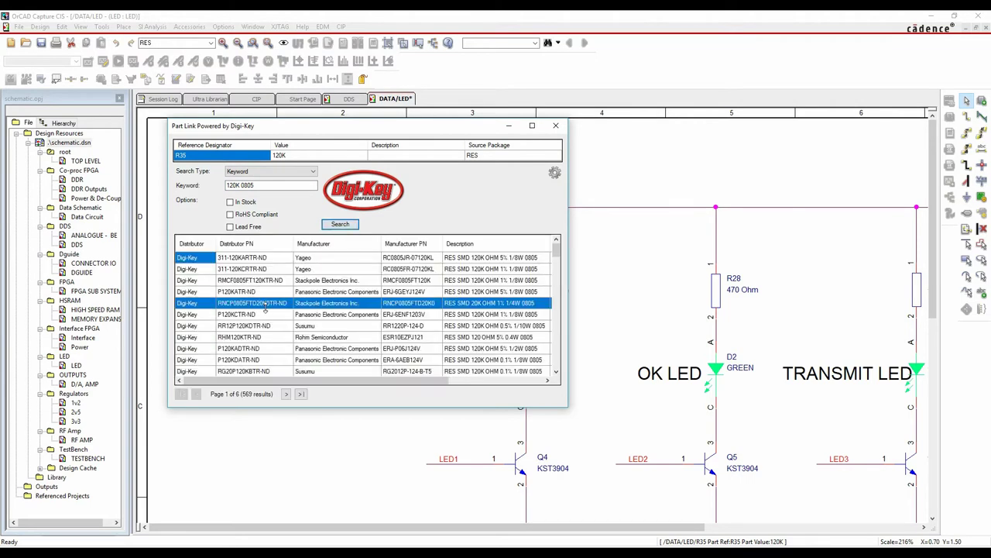
scroll(333, 318, down, 8)
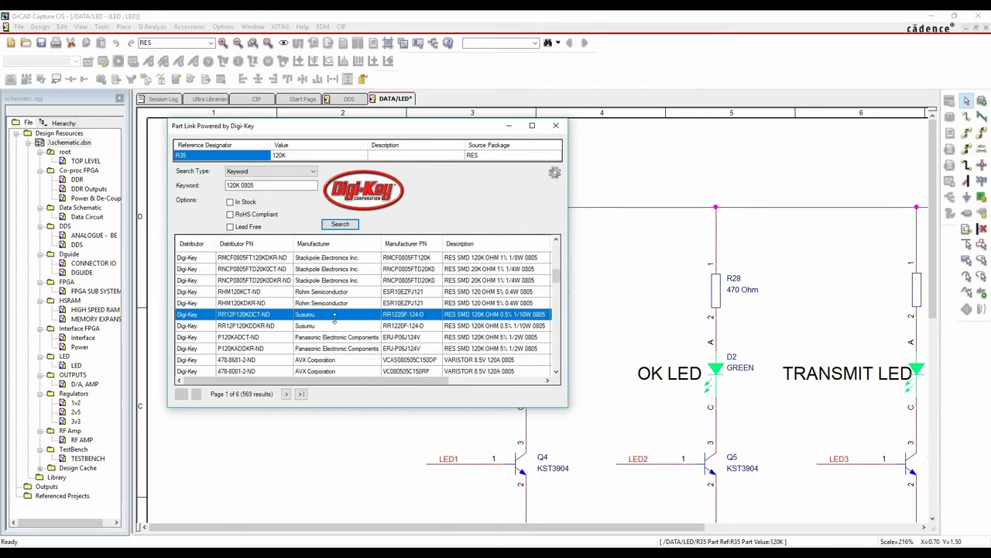
scroll(335, 318, down, 5)
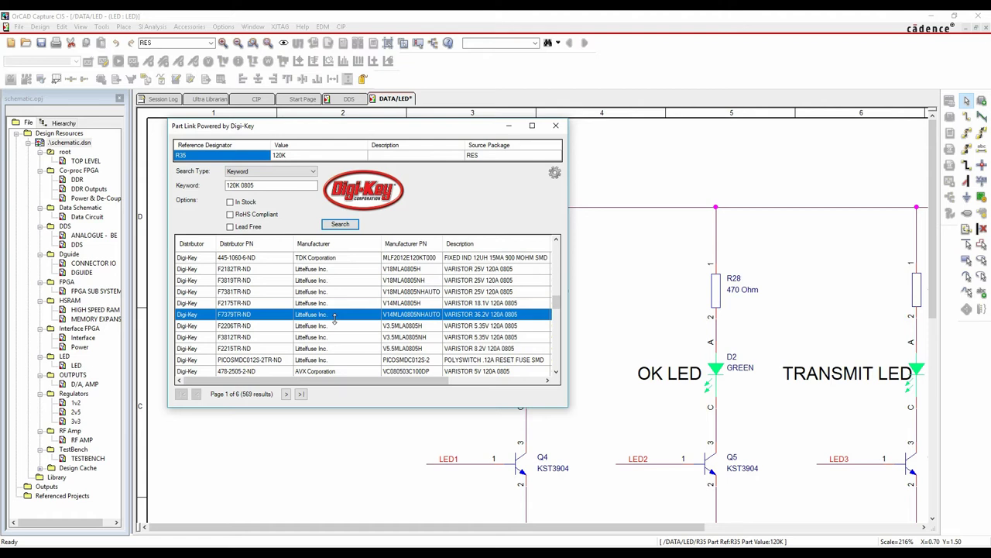
scroll(334, 318, up, 5)
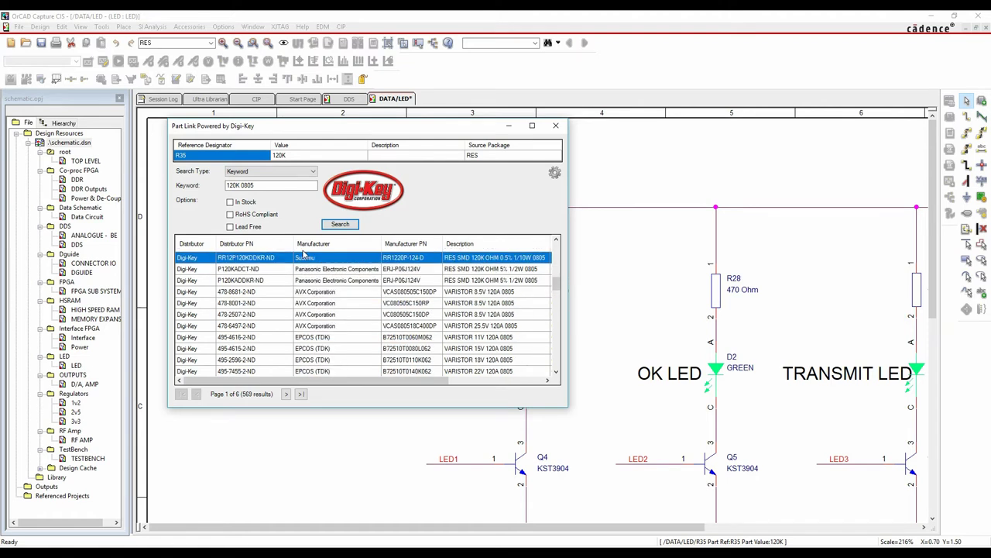
Refine the search with Bourns and open the first result, CR0805-FX-1203ELFDKR-ND
click(263, 185)
text(Bourns)
click(338, 224)
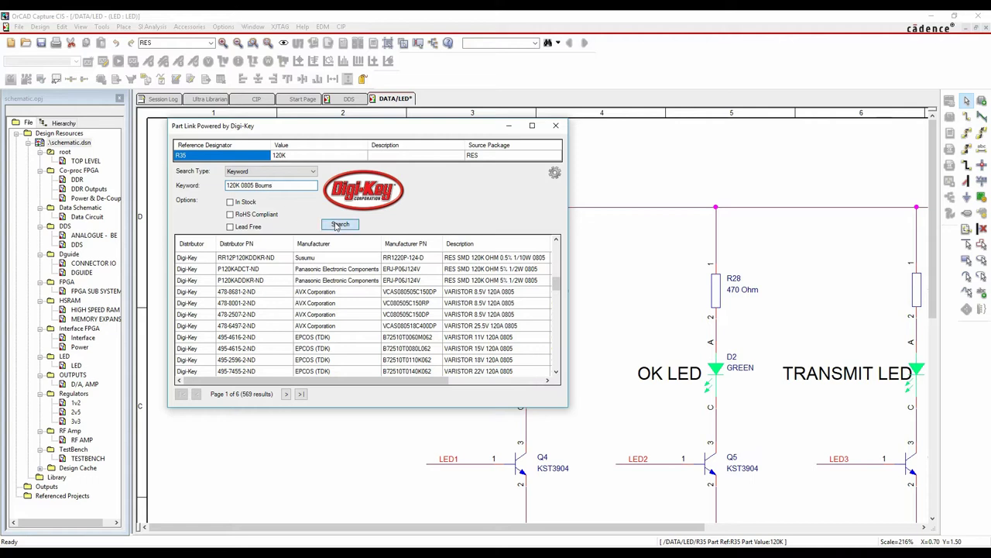
click(346, 262)
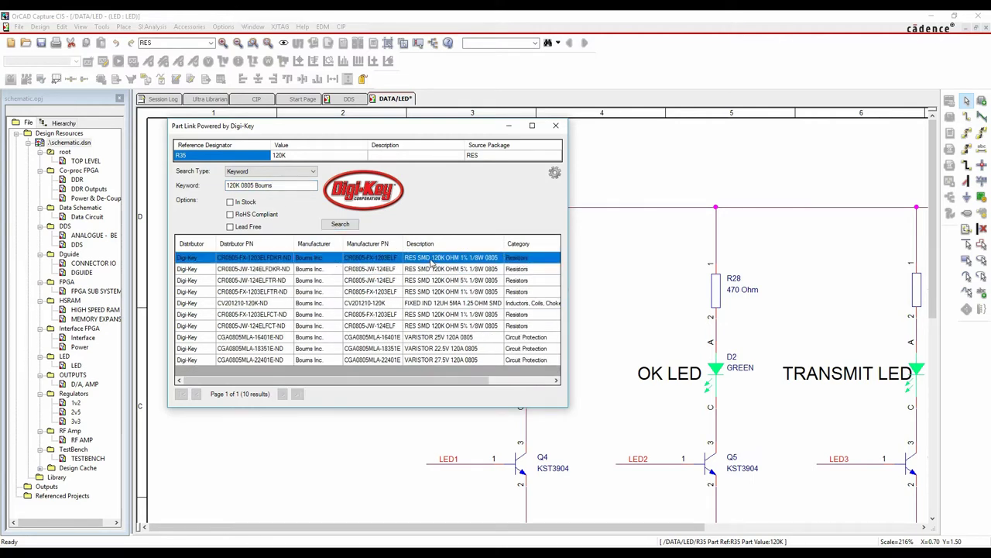
double_click(430, 258)
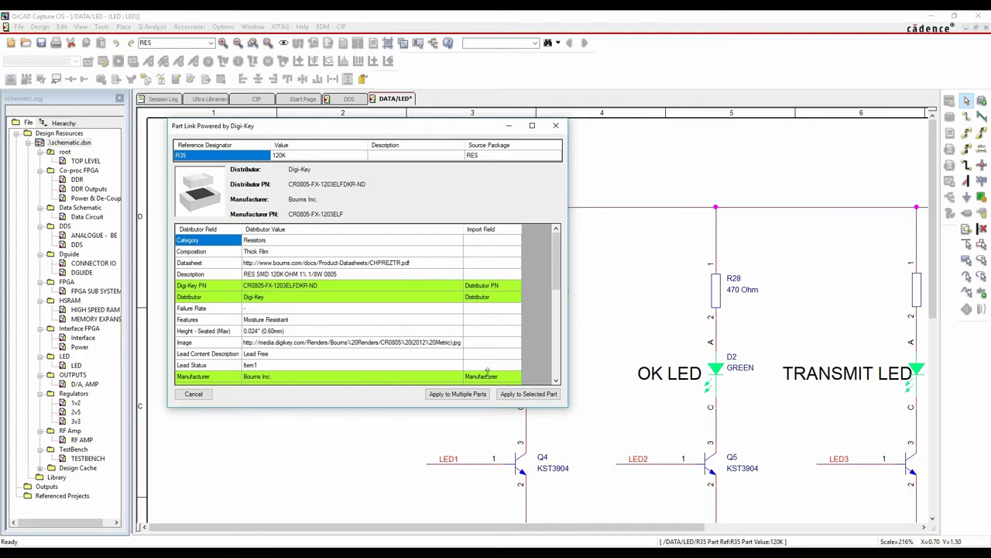
Map Height - Seated (Max) to the Height import field and apply the Digi-Key data to R35
scroll(411, 325, down, 2)
scroll(411, 325, down, 1)
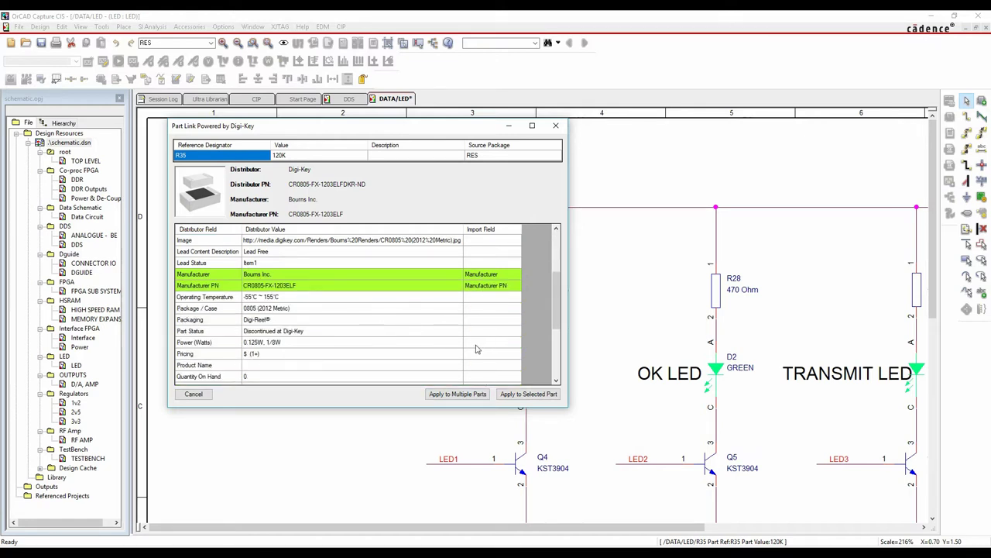
scroll(441, 325, up, 3)
scroll(441, 324, down, 3)
scroll(416, 358, down, 2)
scroll(320, 350, down, 2)
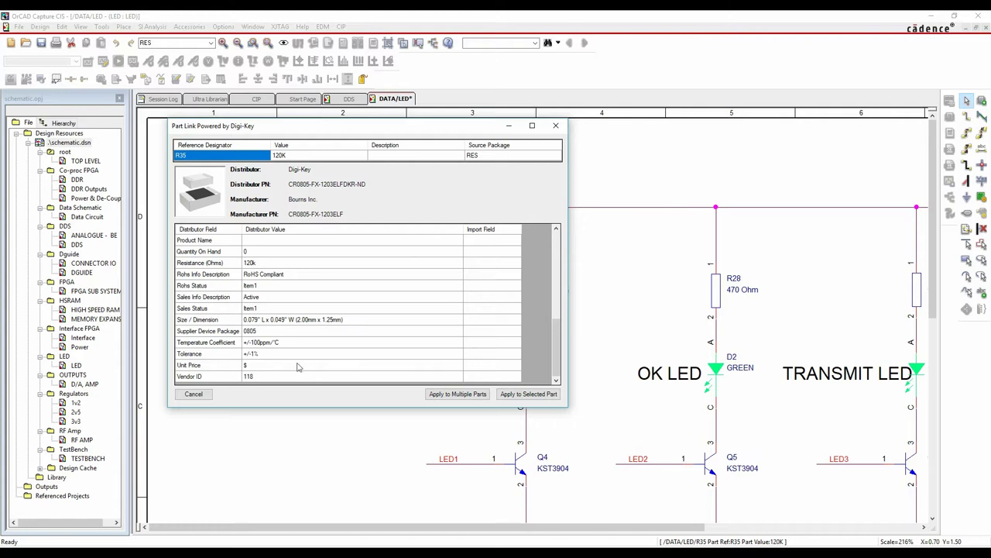
scroll(311, 371, up, 3)
scroll(312, 372, up, 2)
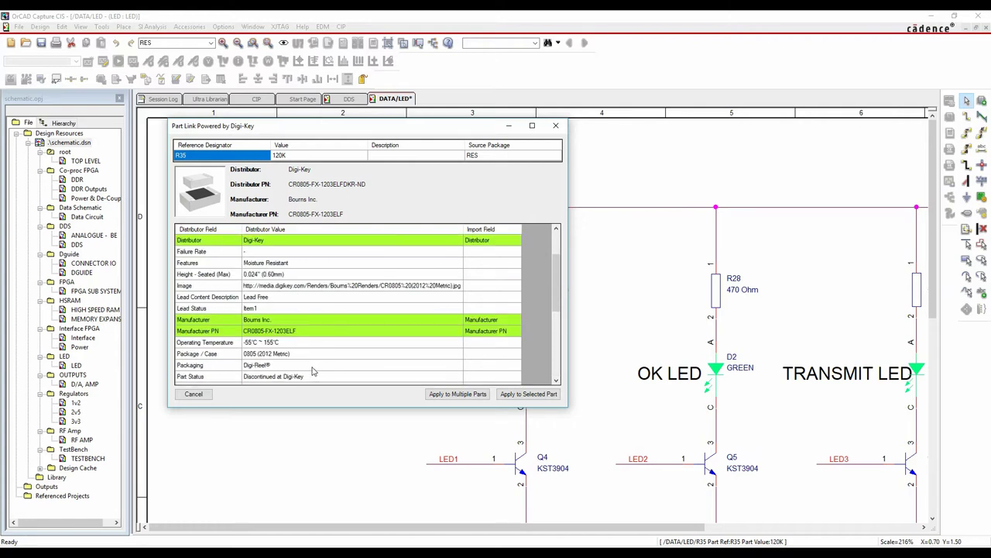
scroll(316, 344, up, 1)
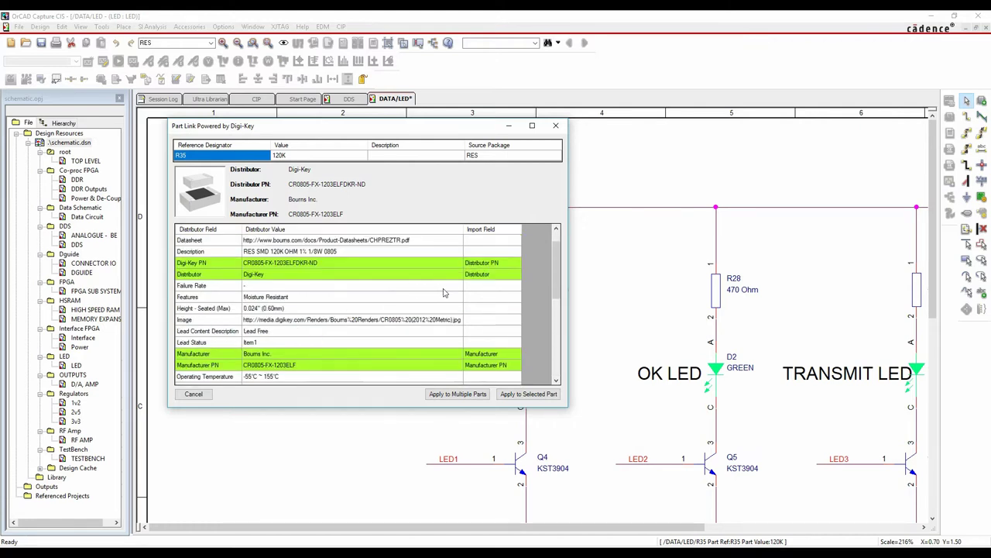
click(476, 308)
text(Height)
key(Return)
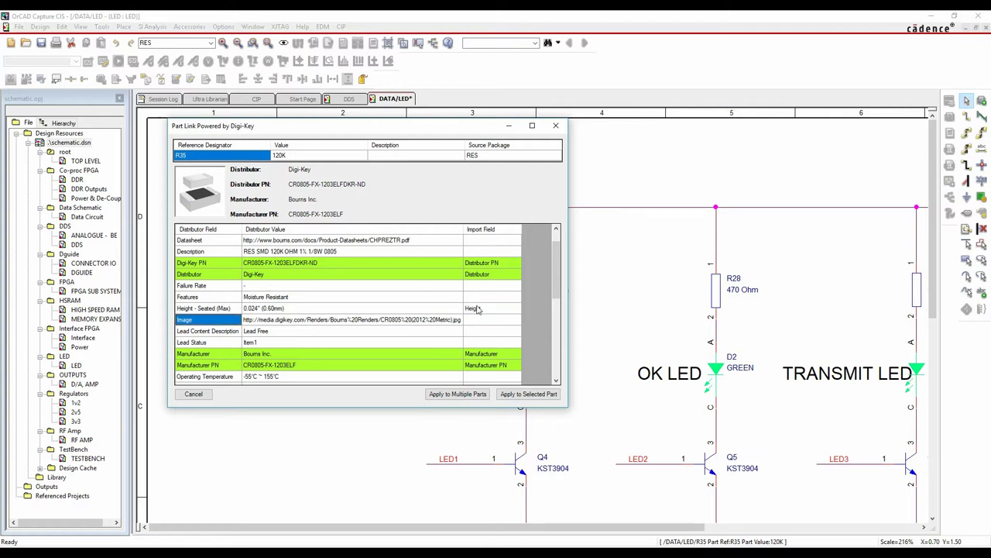
click(520, 394)
Open R35's properties to review the Digi-Key distributor, Bourns Inc. manufacturer and 0.024" height
double_click(225, 291)
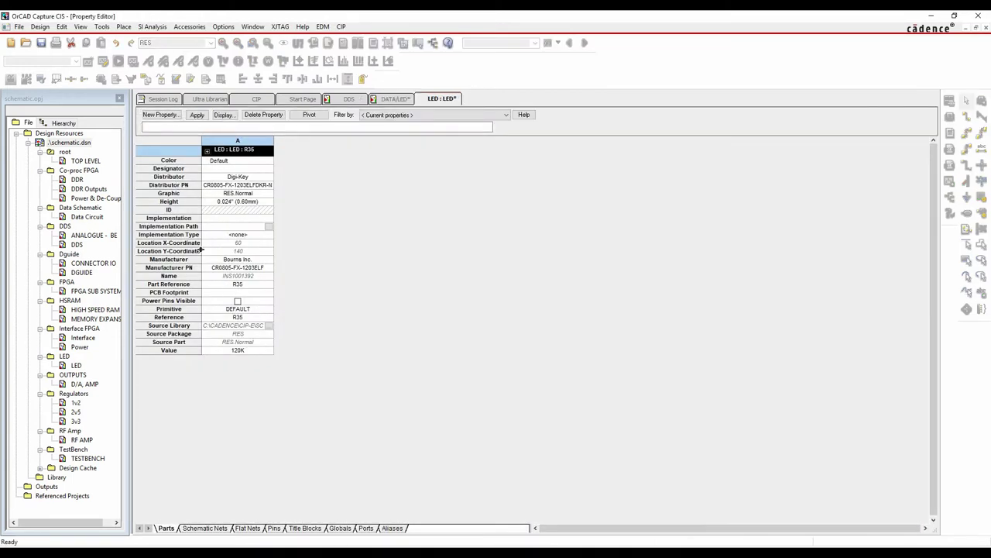
drag(169, 267, 177, 203)
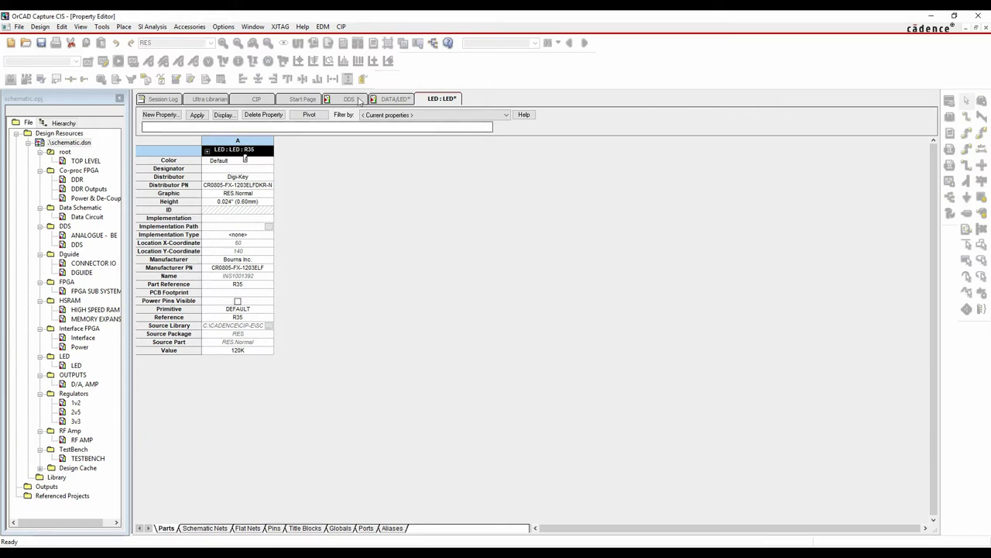
Bring the website up in Edge and go to its OrCAD Apps page
mouse_move(240, 552)
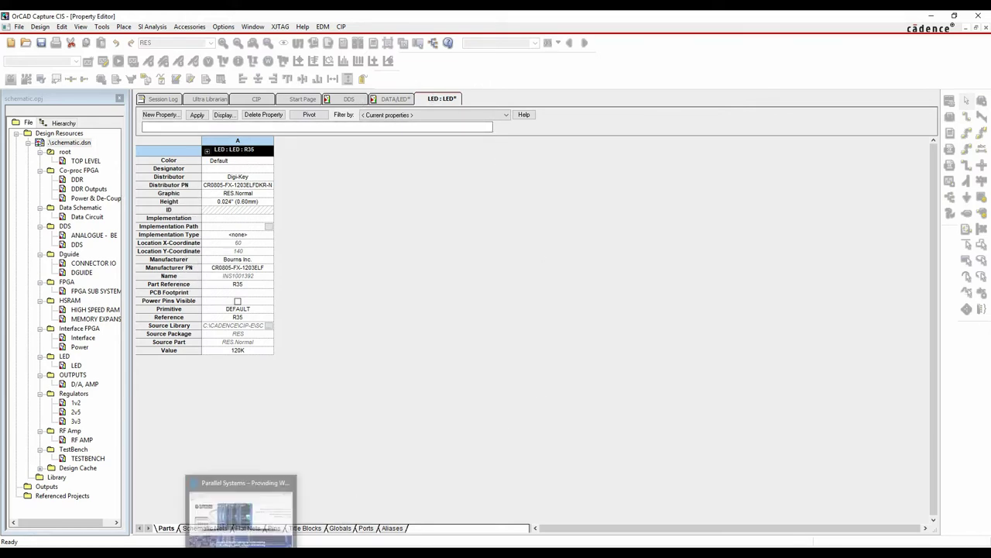
click(240, 511)
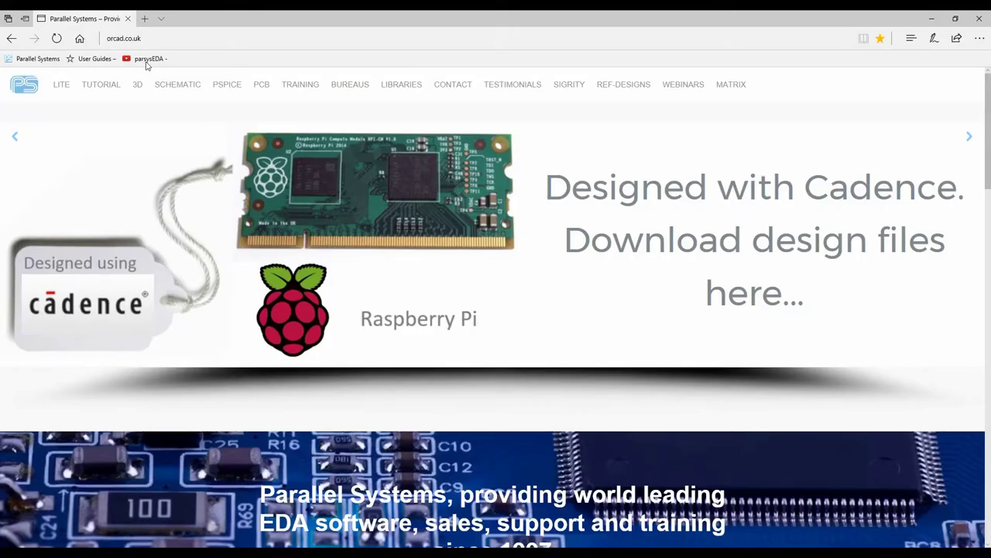
scroll(575, 326, down, 15)
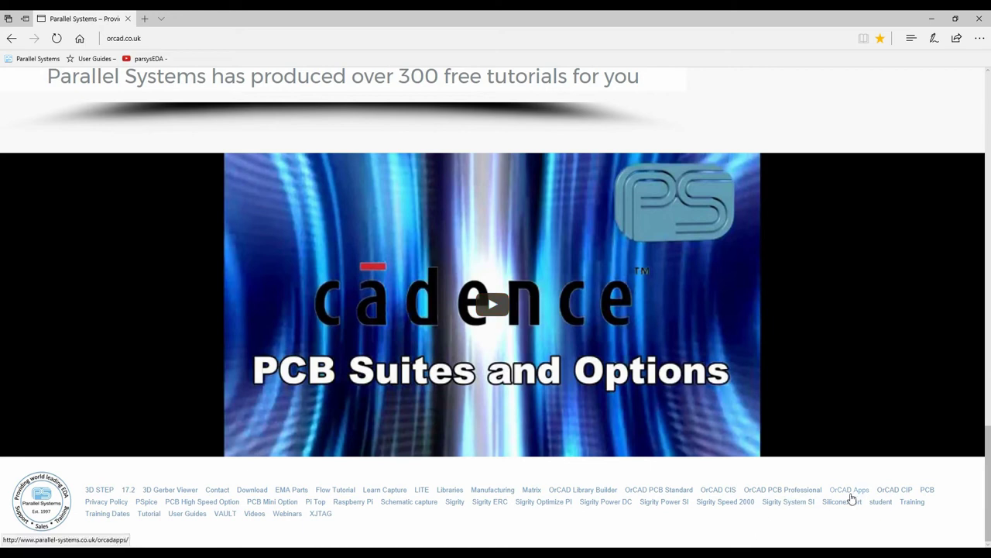
click(852, 494)
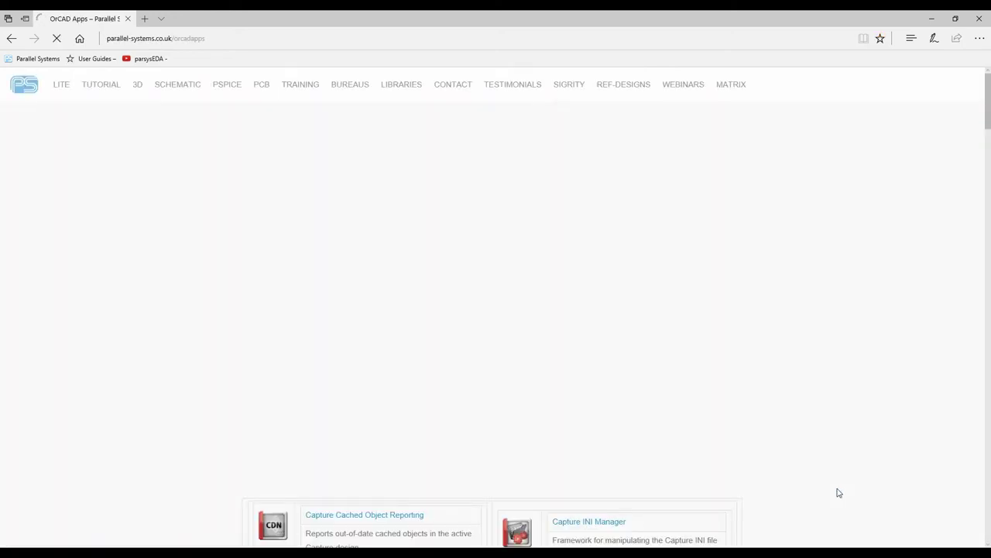
View the Part Link Powered by Digi-Key app page, then close Edge
scroll(830, 346, down, 7)
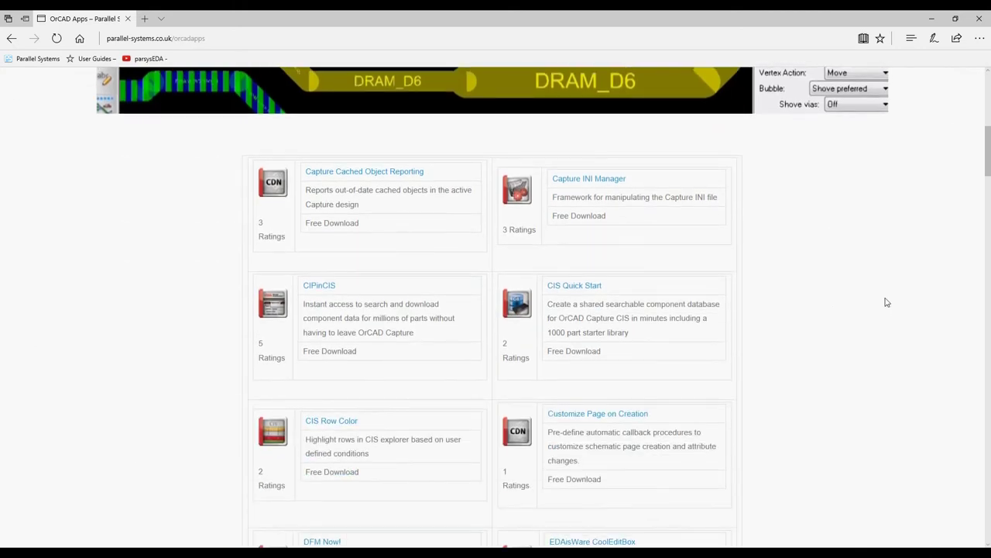
scroll(777, 411, down, 5)
scroll(771, 390, down, 10)
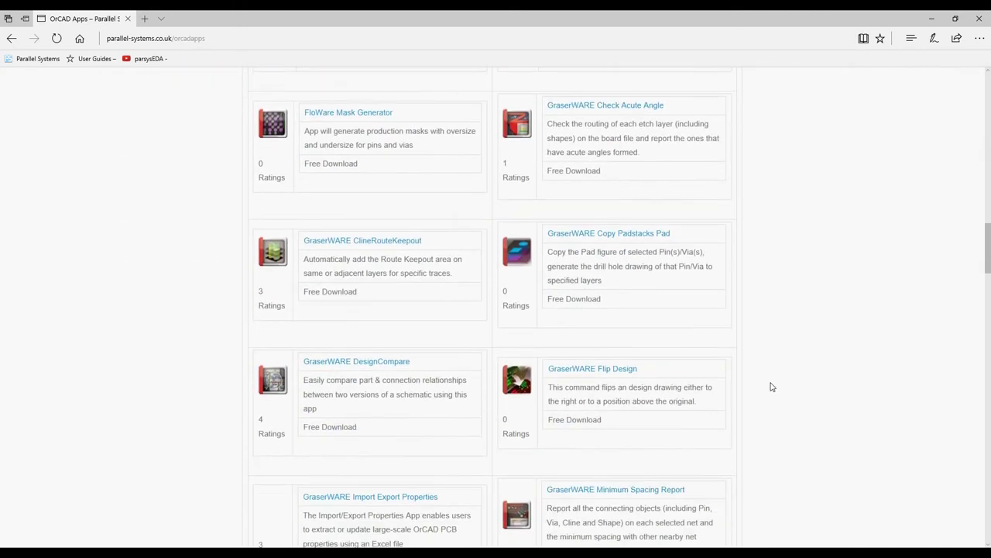
scroll(770, 386, down, 8)
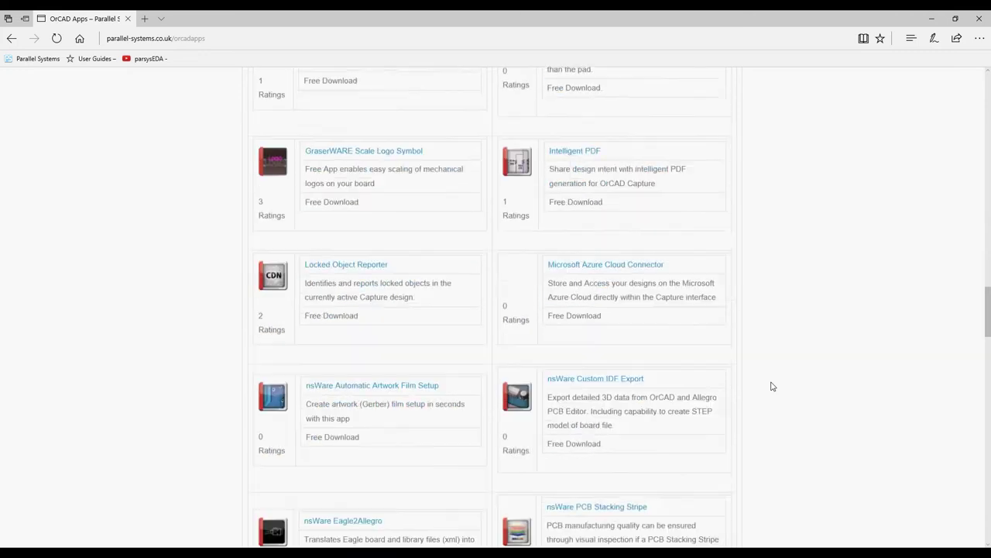
scroll(771, 386, down, 3)
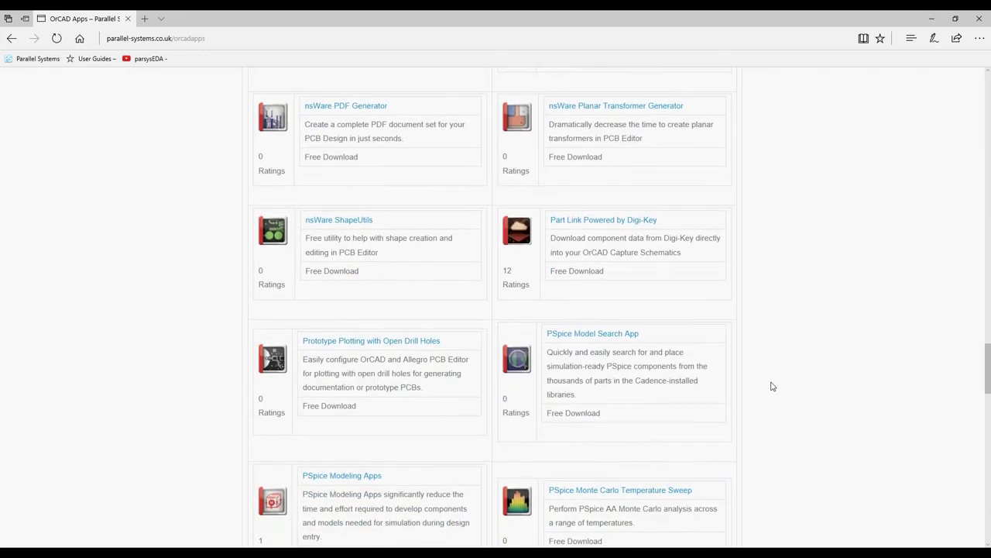
click(601, 225)
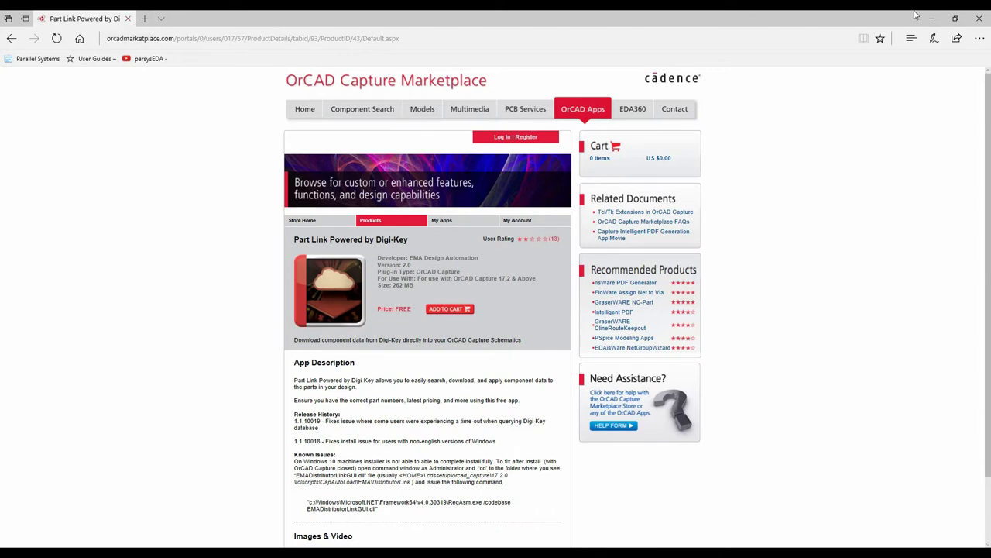
click(982, 22)
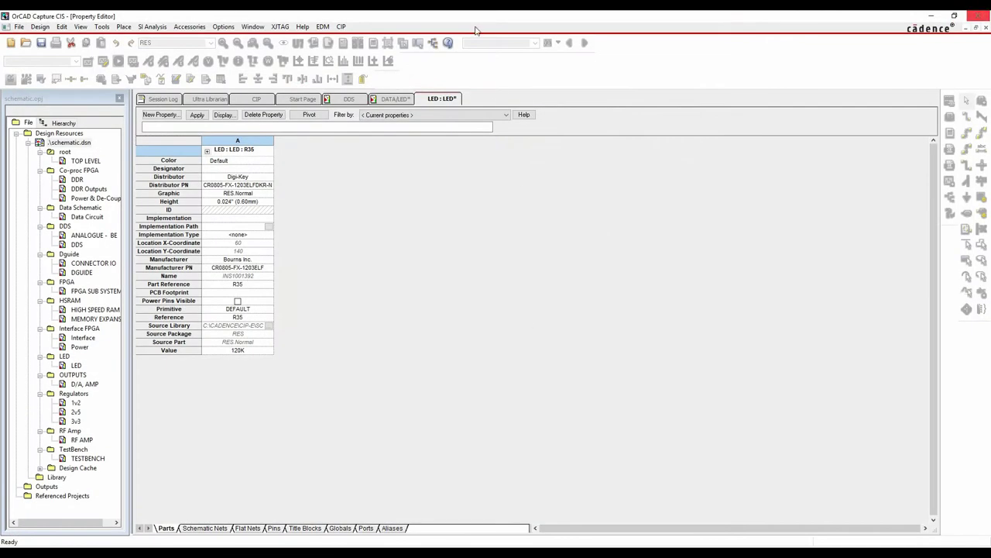
Close the property view and delete resistors R35 and R36 from the LED page
right_click(447, 100)
click(464, 159)
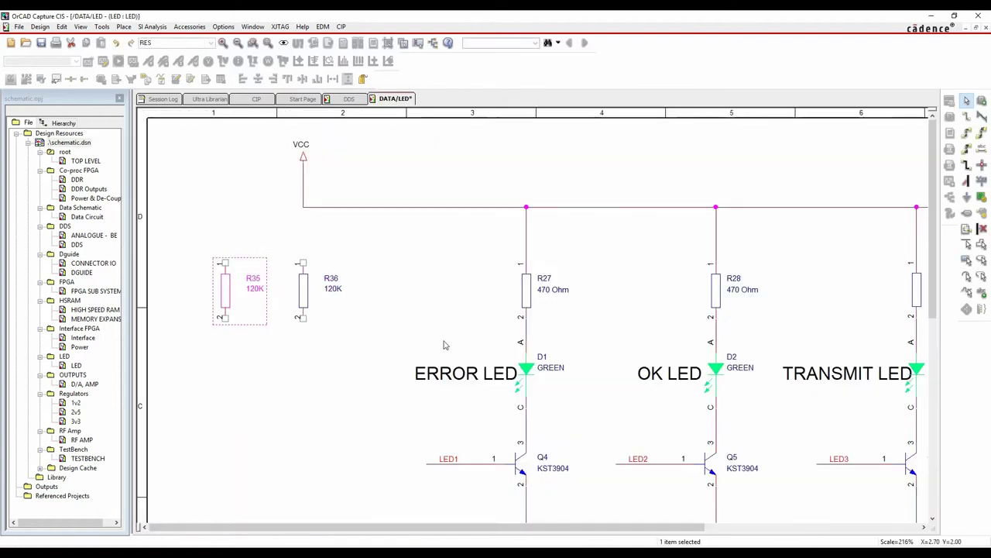
drag(203, 363, 373, 249)
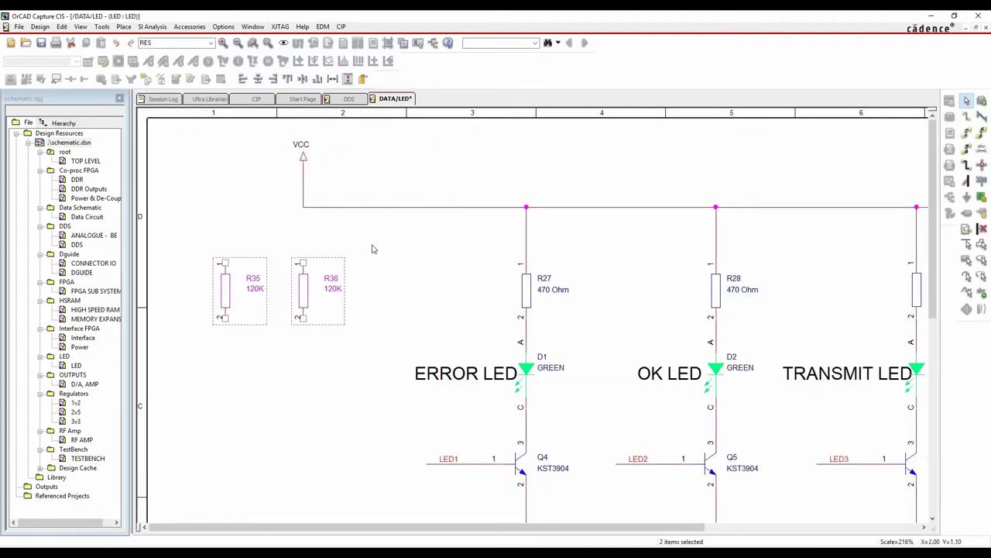
key(Delete)
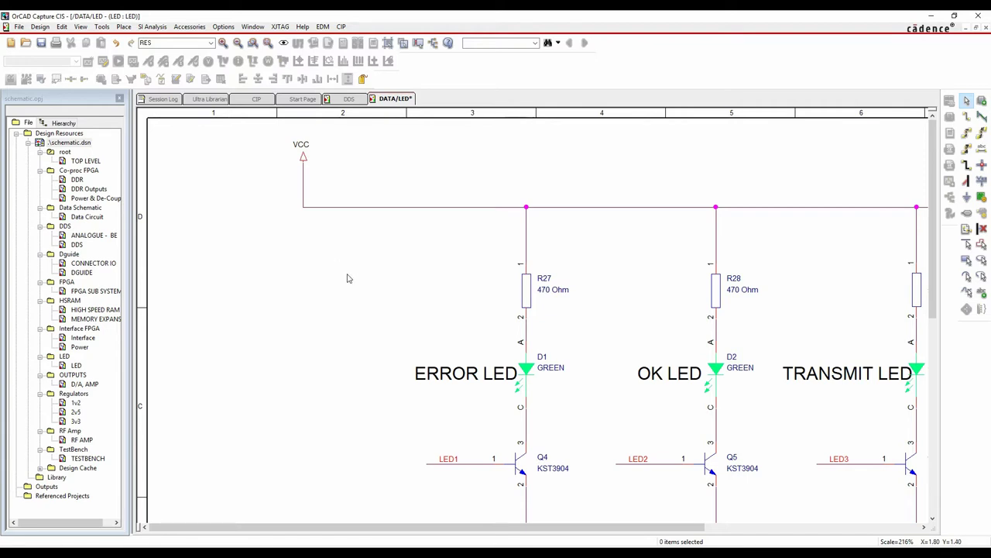
key(super)
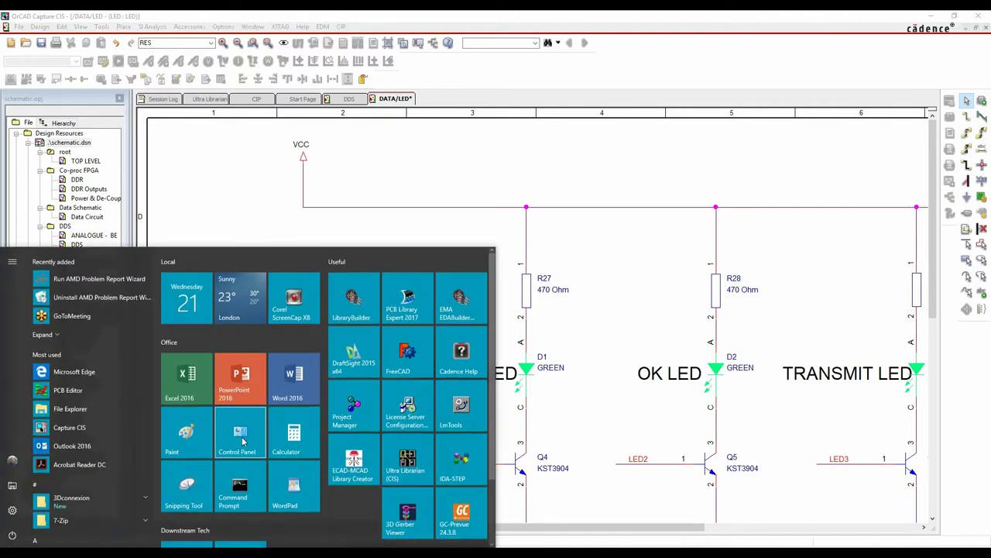
click(240, 433)
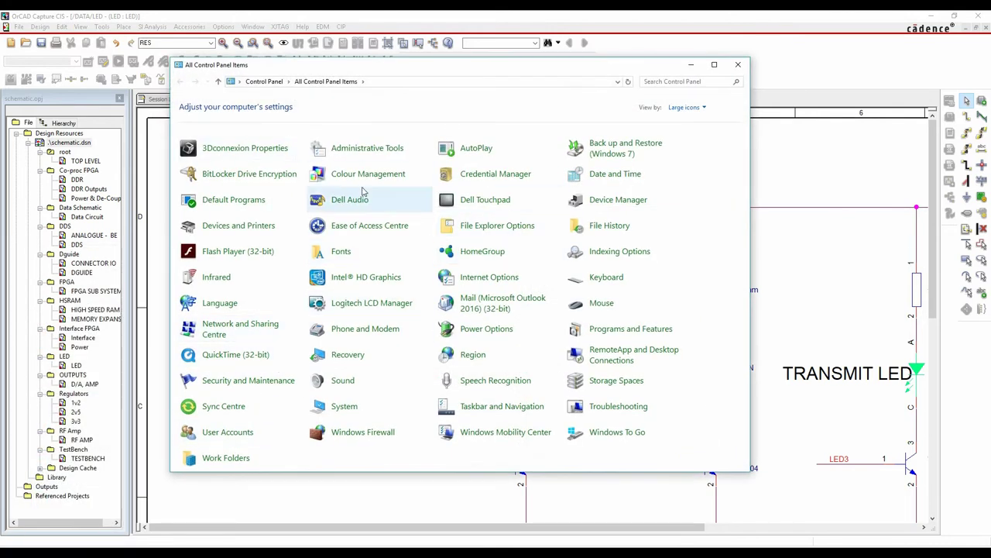
click(364, 155)
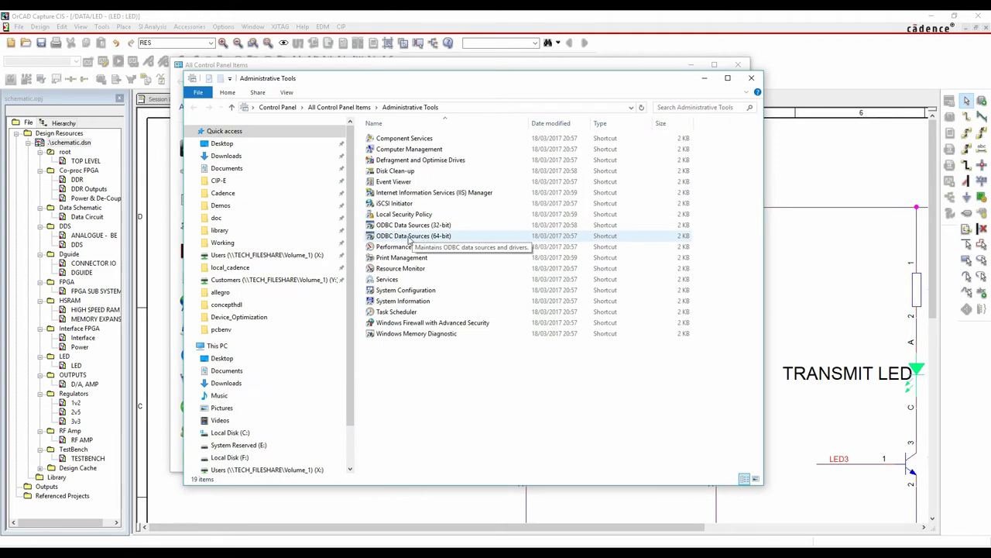
double_click(425, 240)
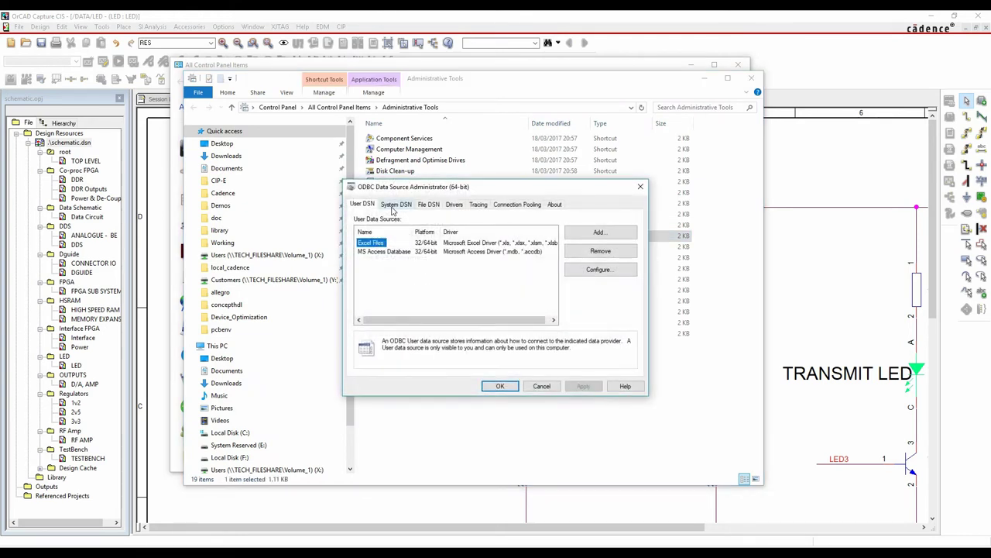
click(395, 204)
click(601, 233)
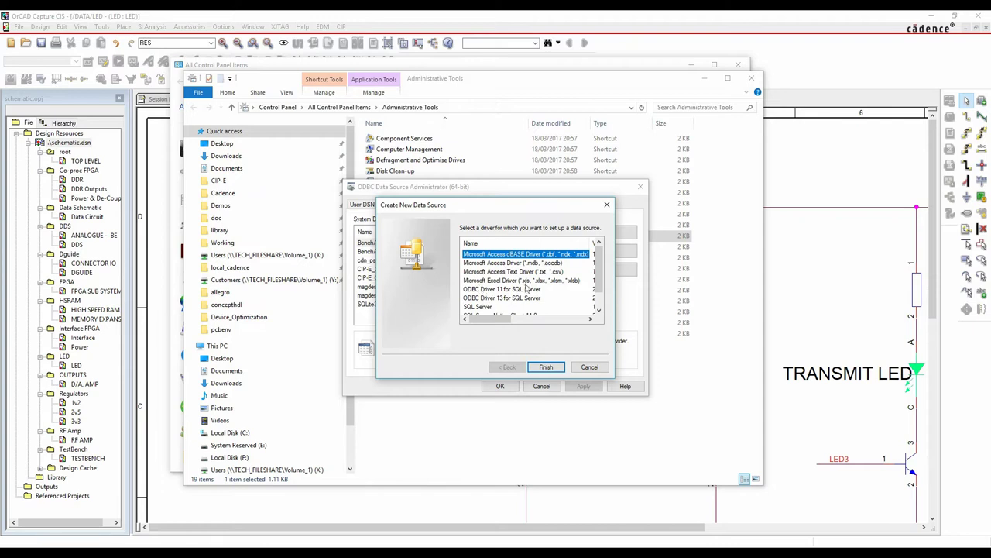
scroll(545, 287, down, 1)
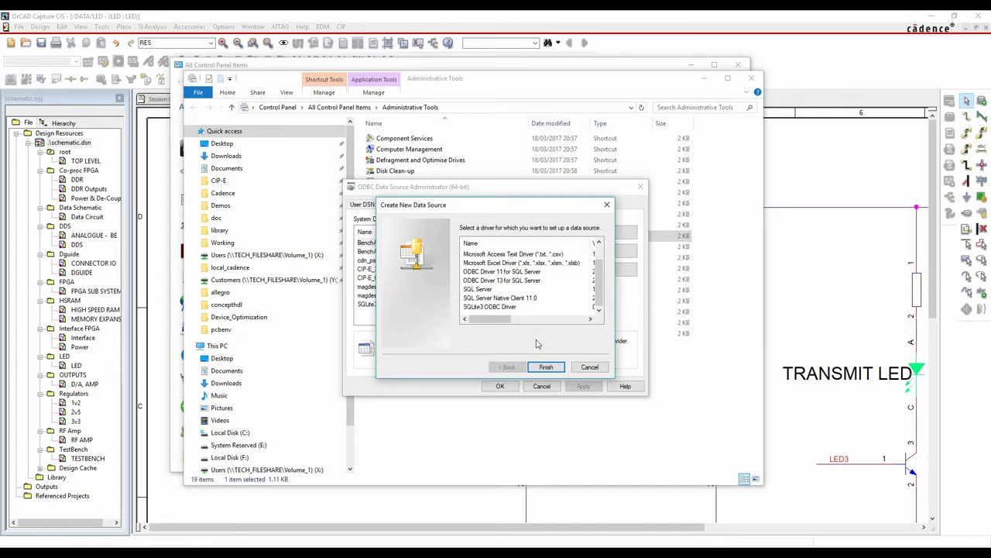
click(590, 367)
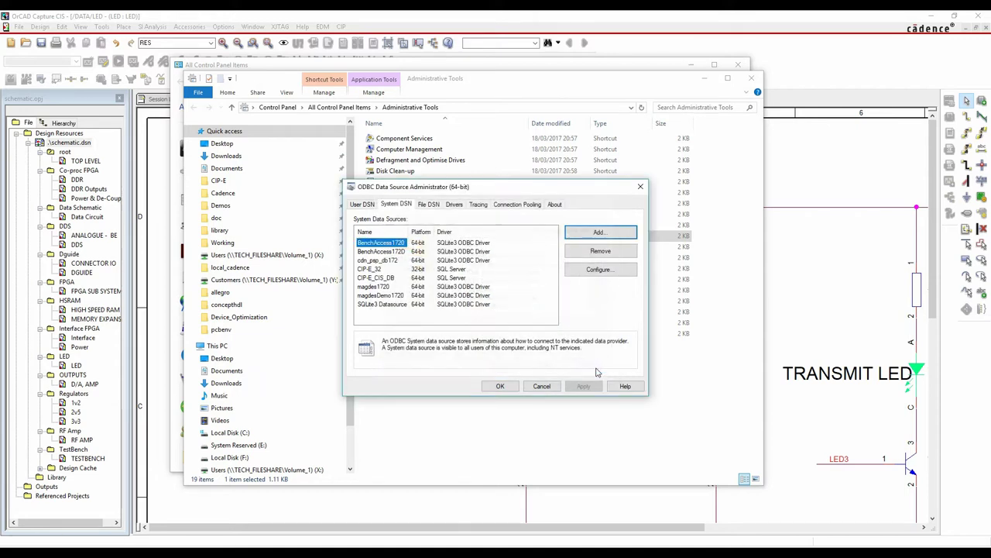
click(548, 388)
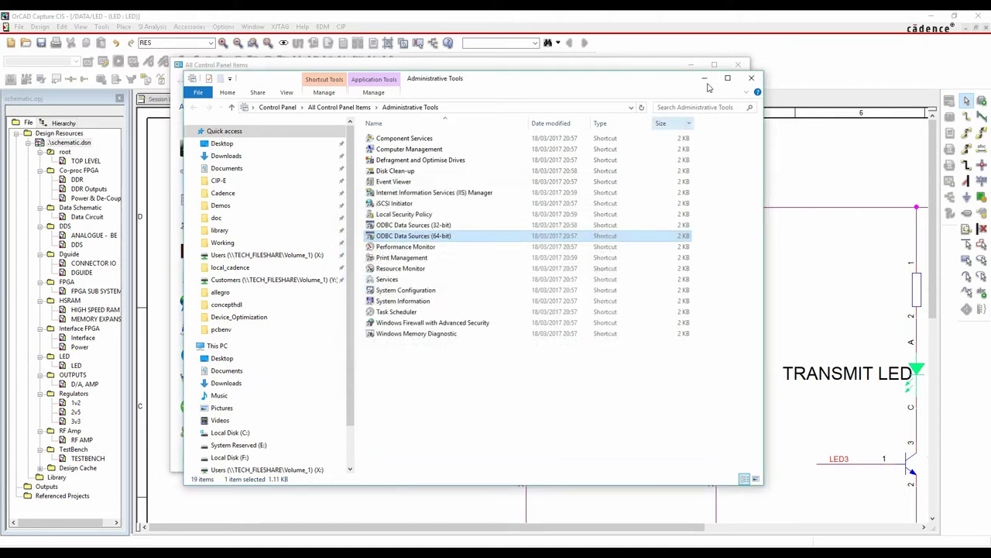
click(751, 79)
click(740, 66)
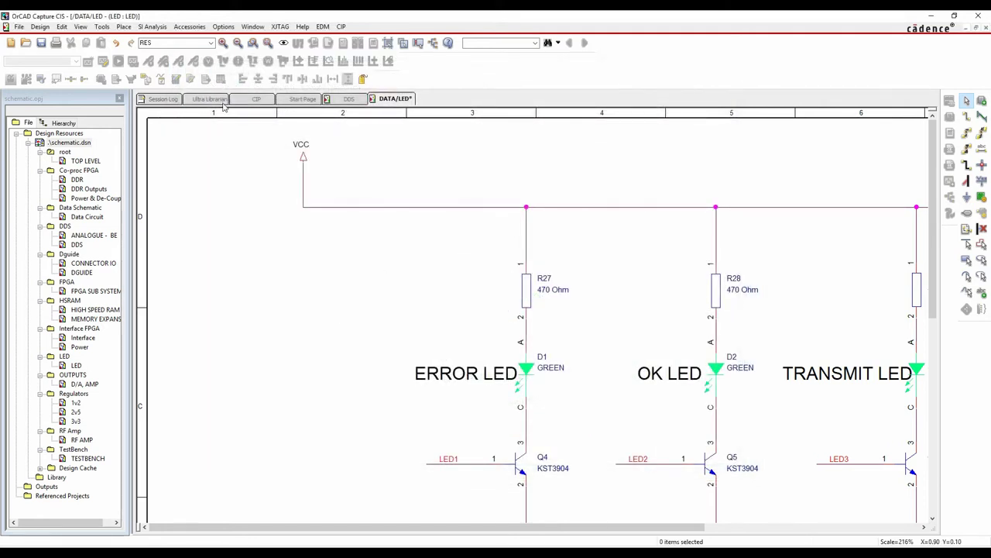
Open CIS Explorer and browse CIP-E_CIS_DB to Resistors > EMA > SMD > Thick Film > 0805
click(124, 26)
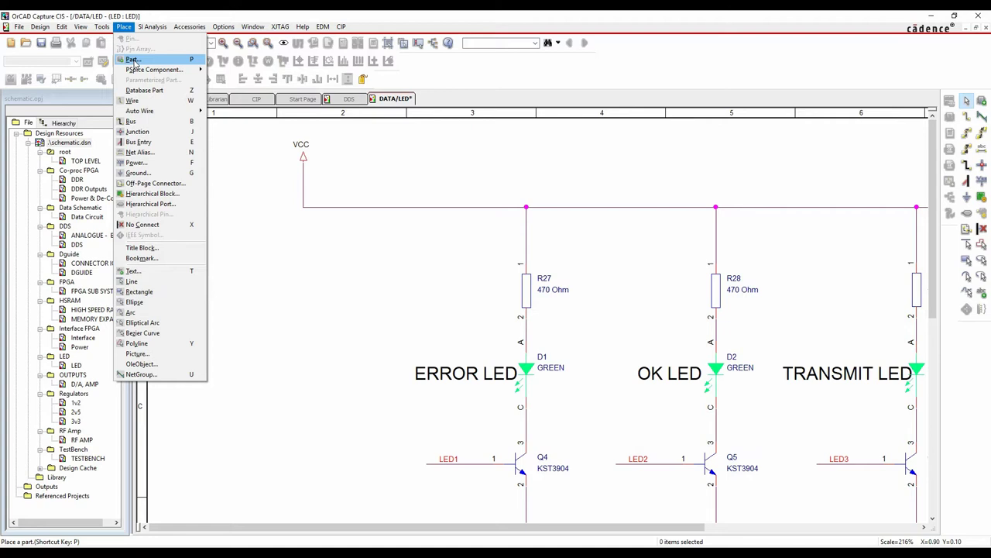
click(139, 90)
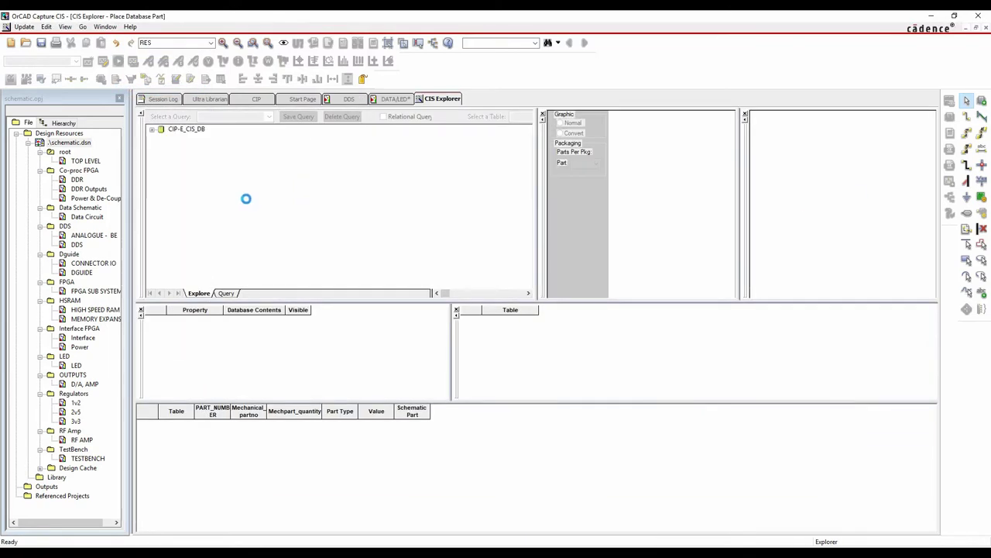
click(153, 129)
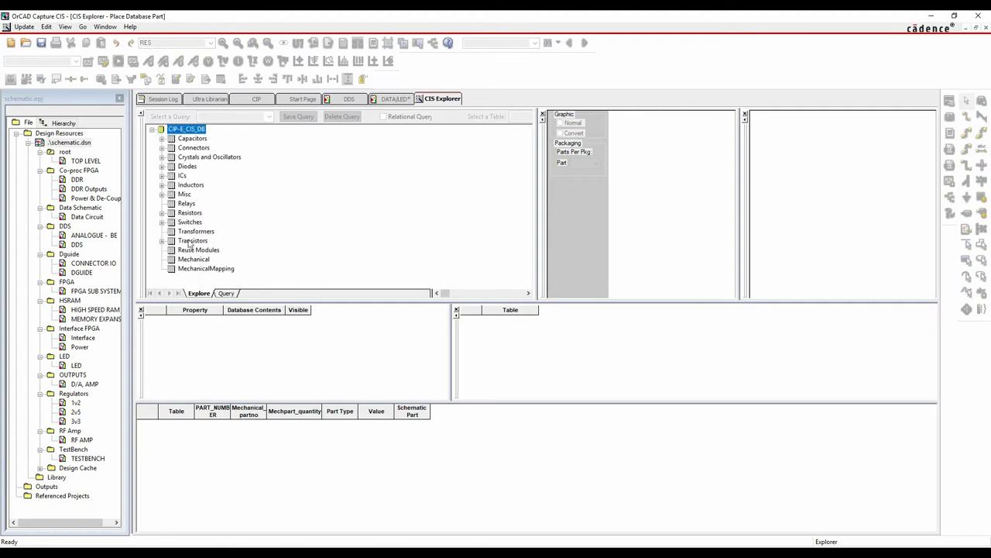
click(162, 213)
click(172, 222)
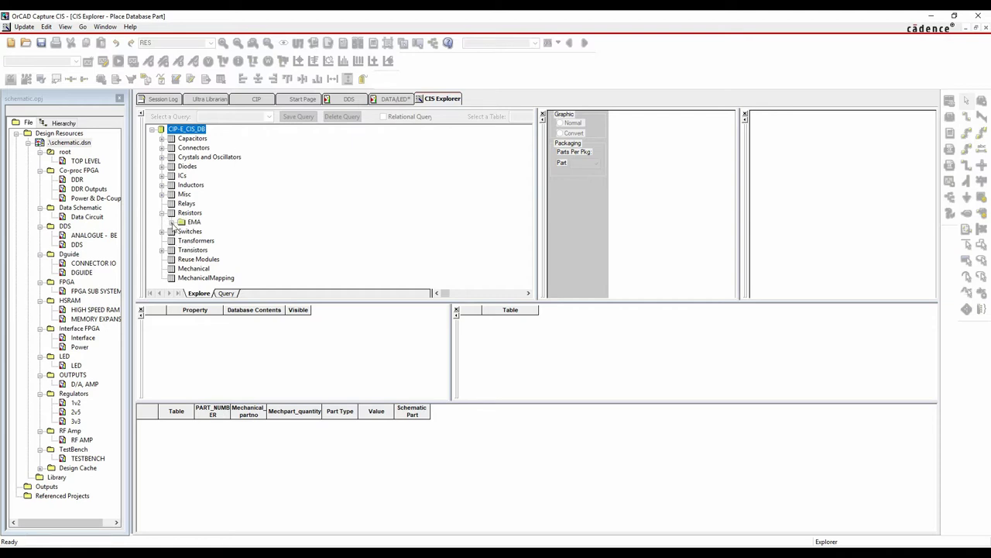
click(181, 231)
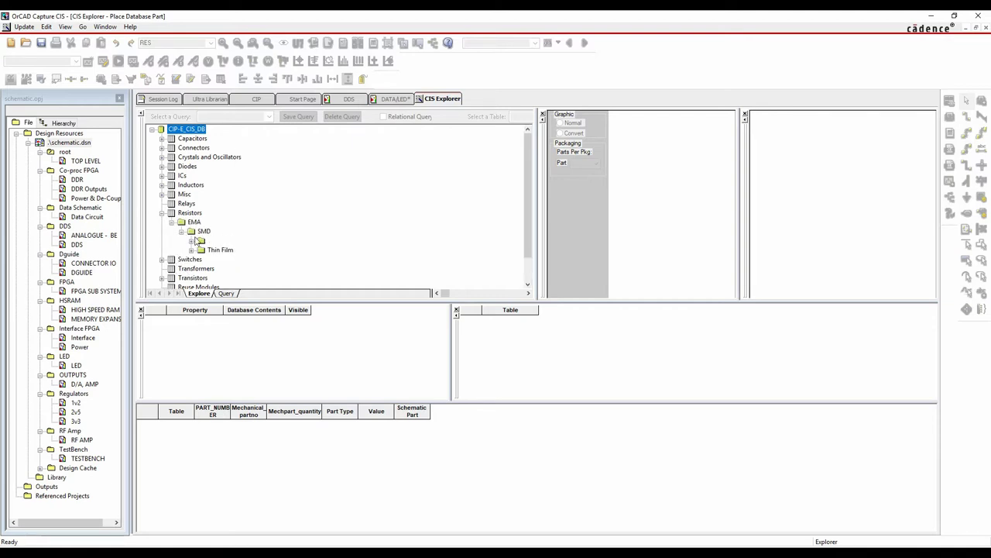
click(191, 241)
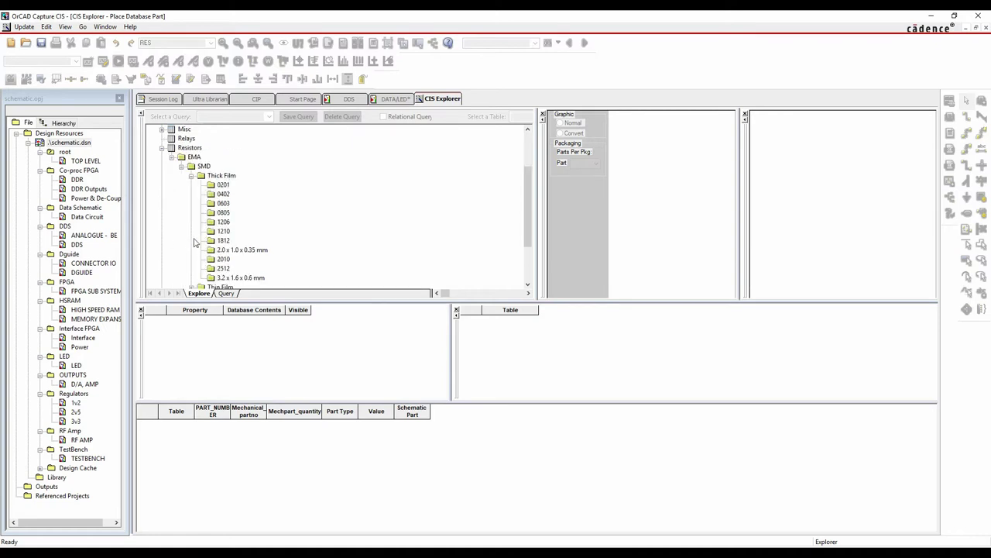
click(222, 213)
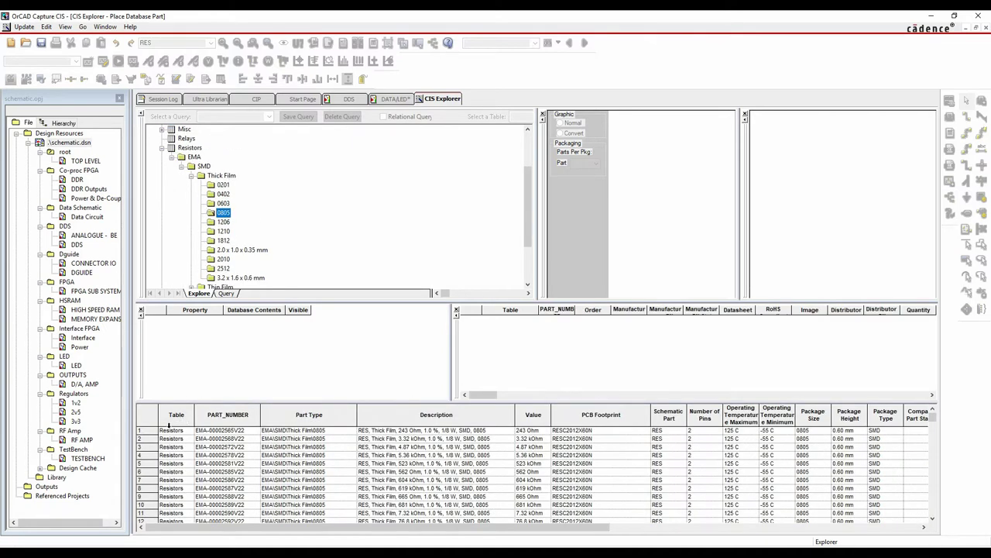
Select the 243 Ohm resistor, widen the manufacturer part columns, and start placing it
mouse_move(932, 418)
mouse_down()
mouse_move(942, 524)
mouse_move(934, 417)
mouse_up()
click(430, 434)
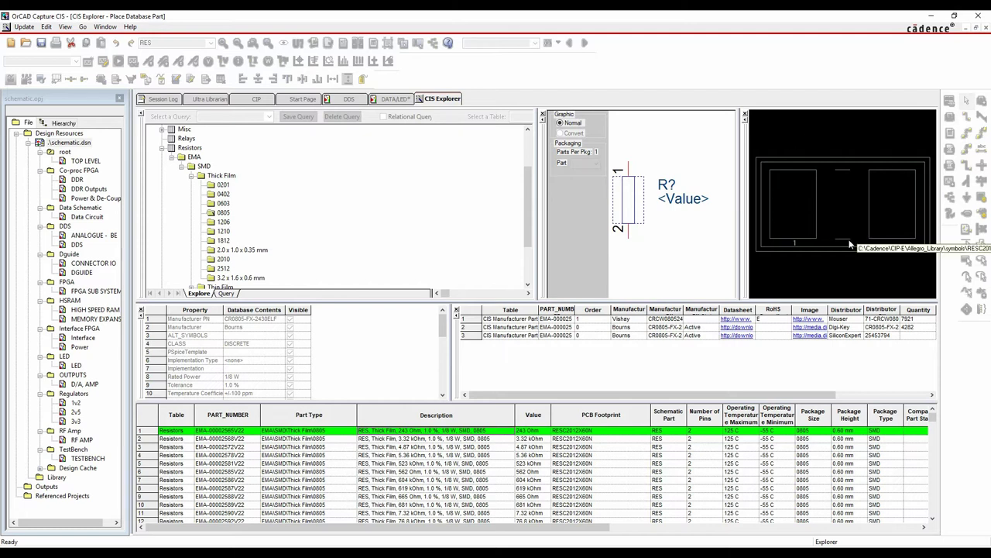
drag(537, 309, 551, 309)
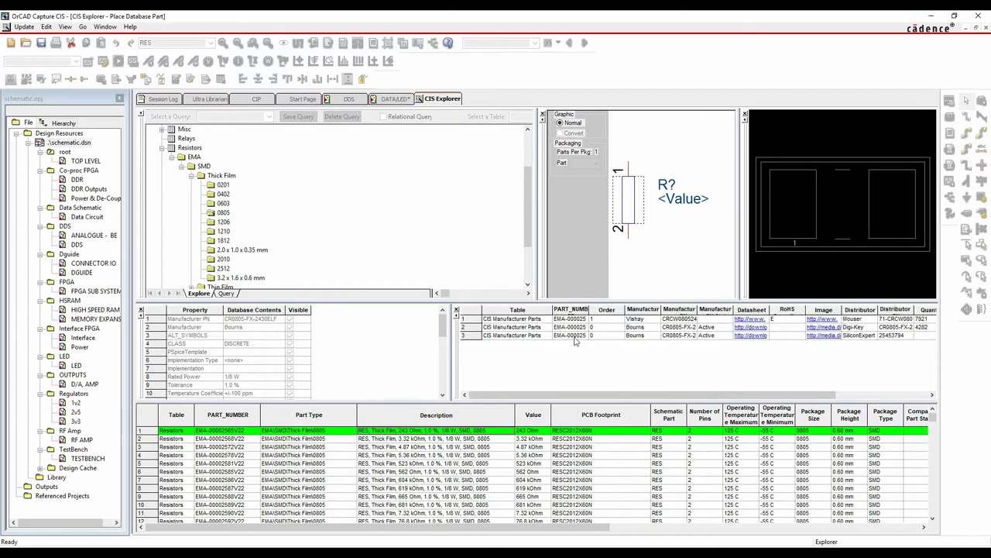
drag(590, 309, 620, 309)
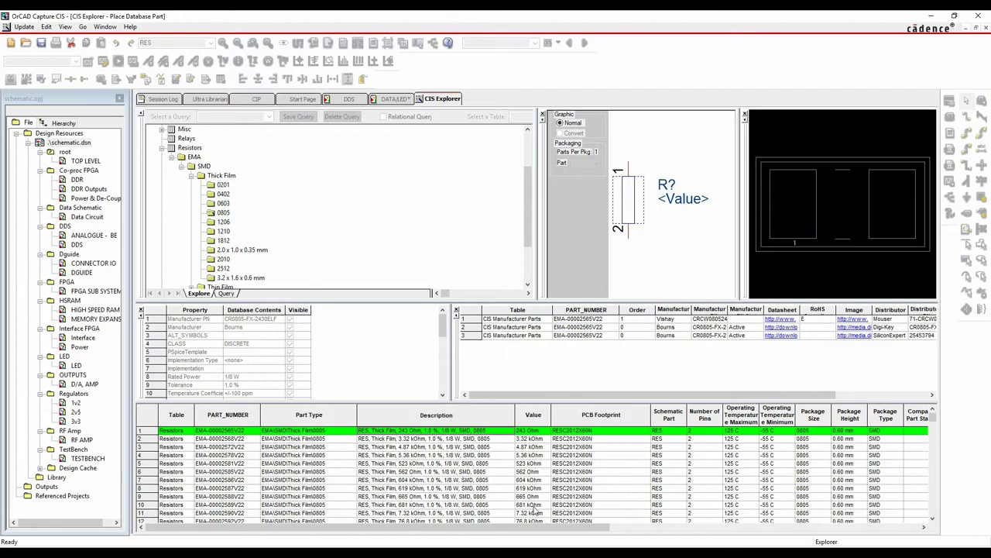
double_click(406, 432)
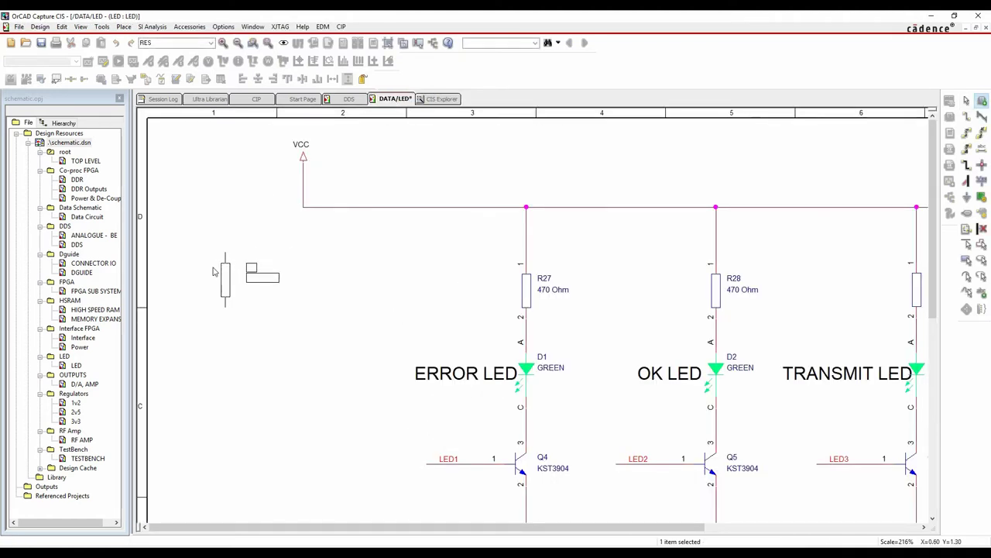
Place four 243 Ohm resistors, R35 to R38, on the DATA/LED page
click(215, 273)
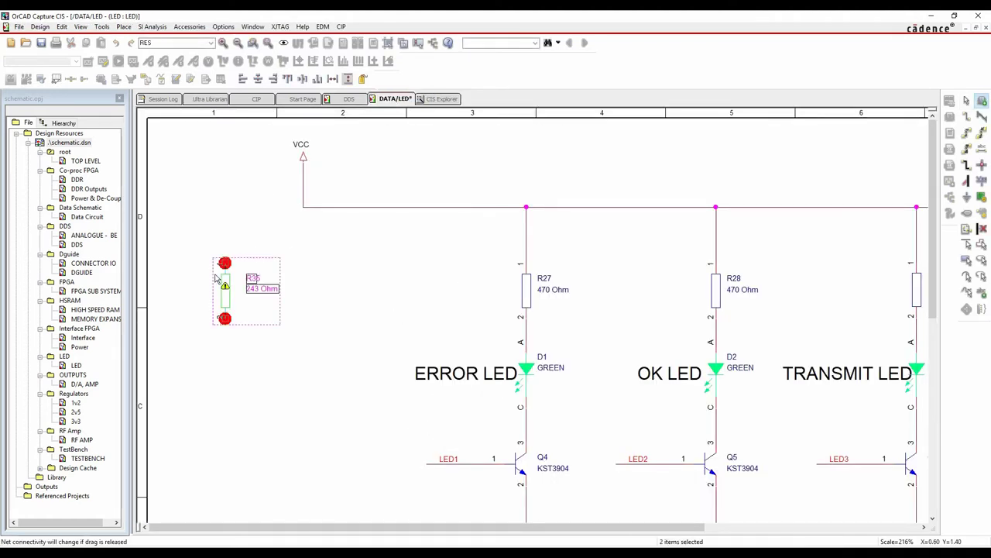
click(304, 278)
click(407, 279)
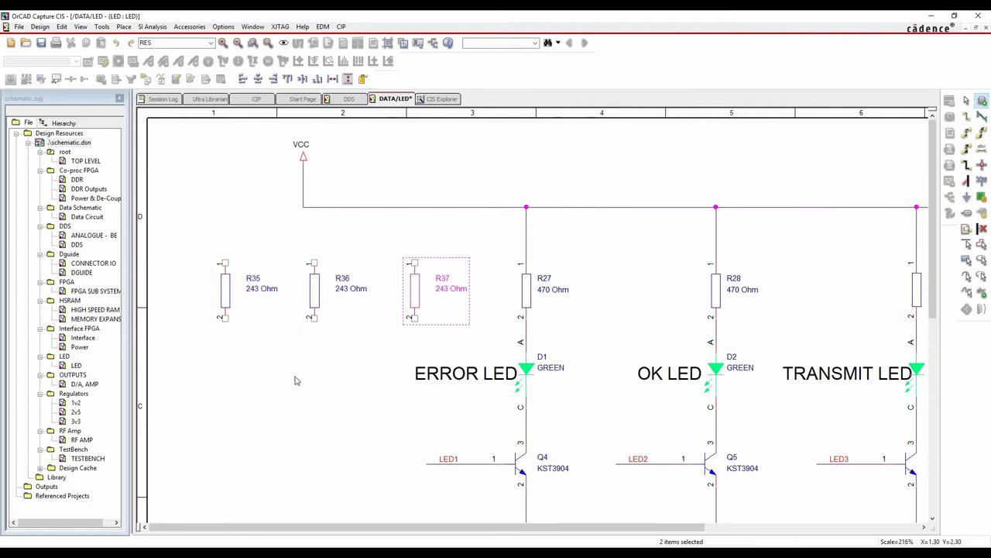
click(274, 372)
key(Escape)
click(230, 433)
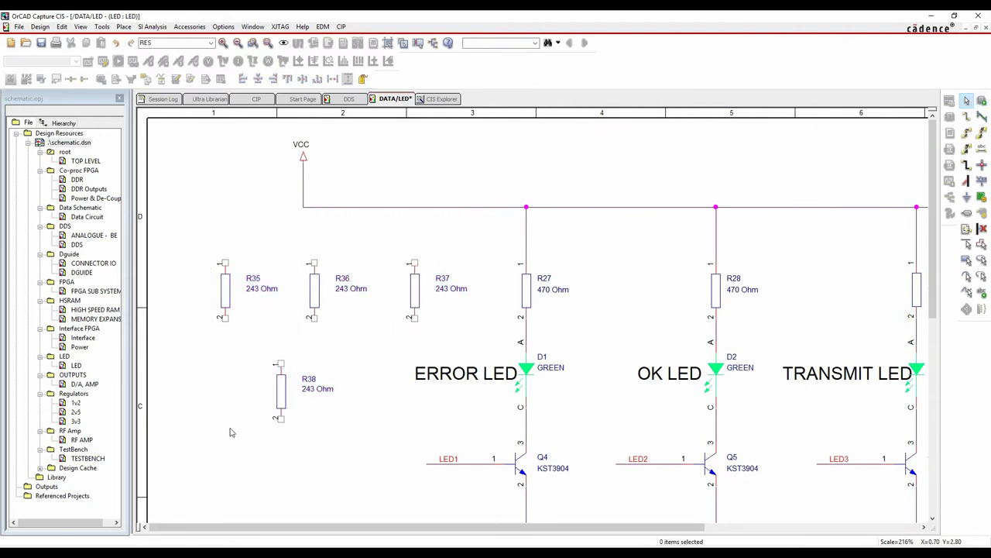
Open R35's properties in the Property Editor, then close that view
double_click(225, 291)
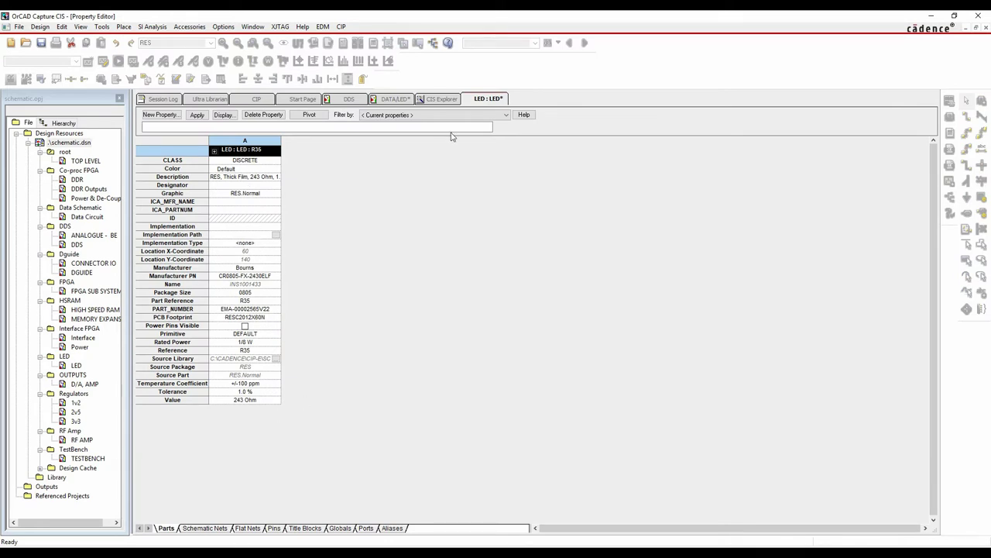
right_click(484, 104)
click(505, 163)
click(465, 250)
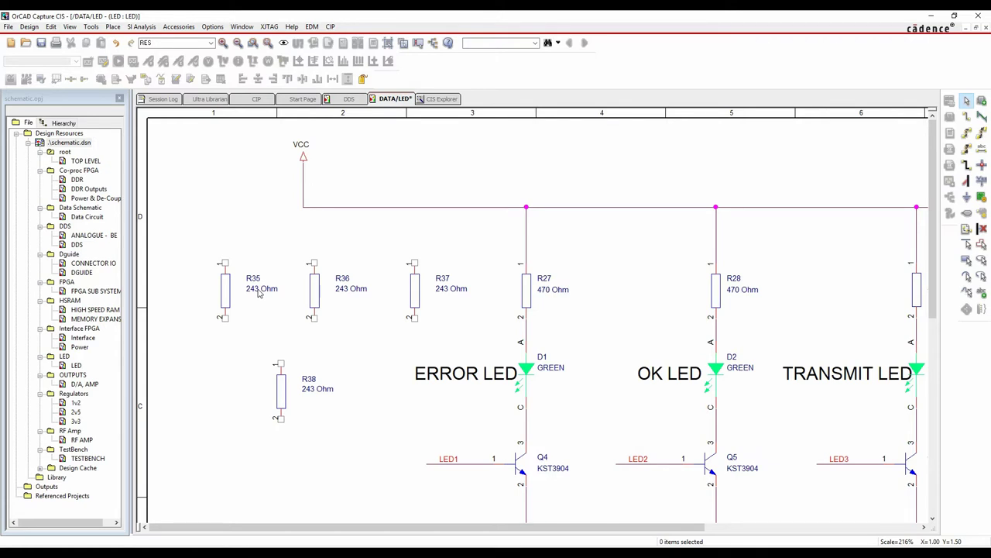
Change R35's displayed value from 243 to 562 Ohm
double_click(261, 290)
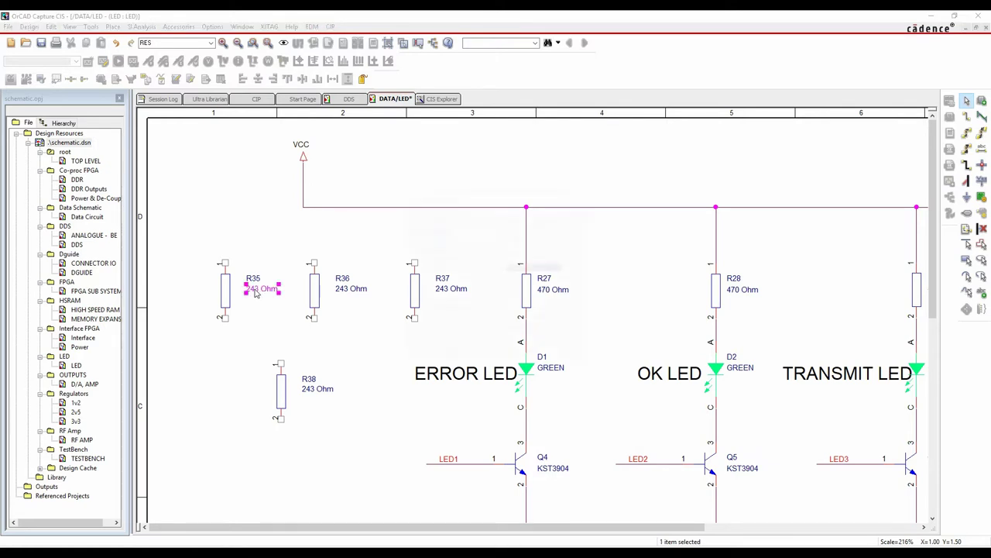
double_click(434, 231)
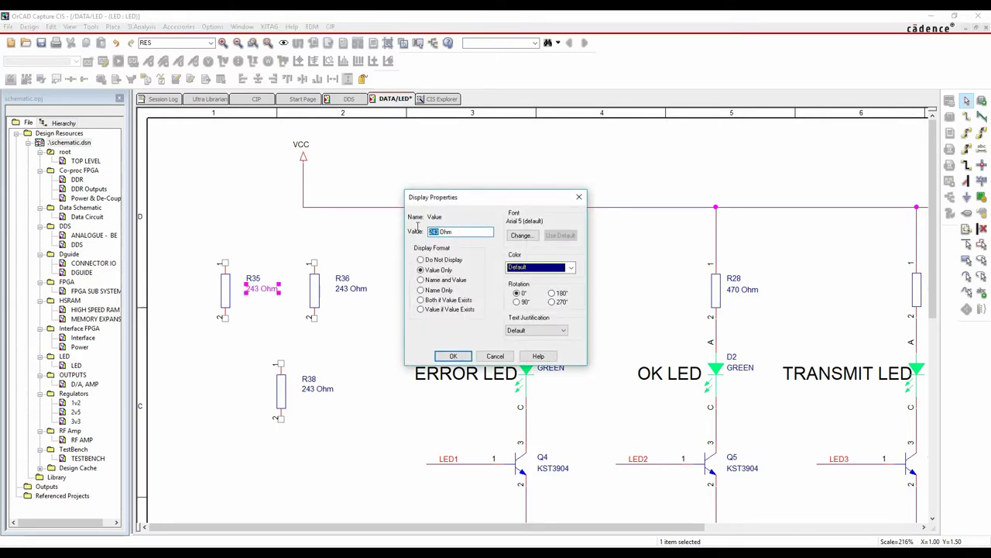
text(562)
key(Return)
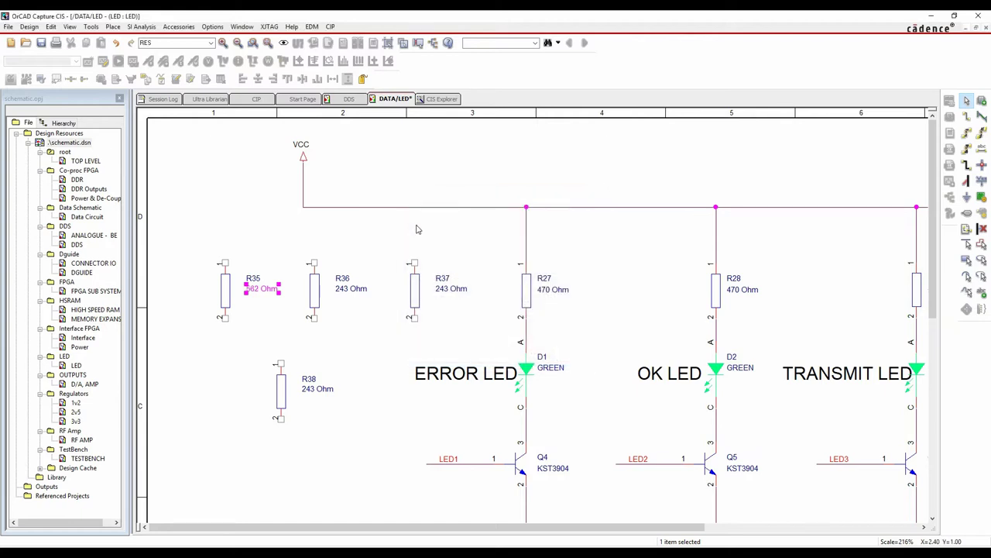
click(385, 346)
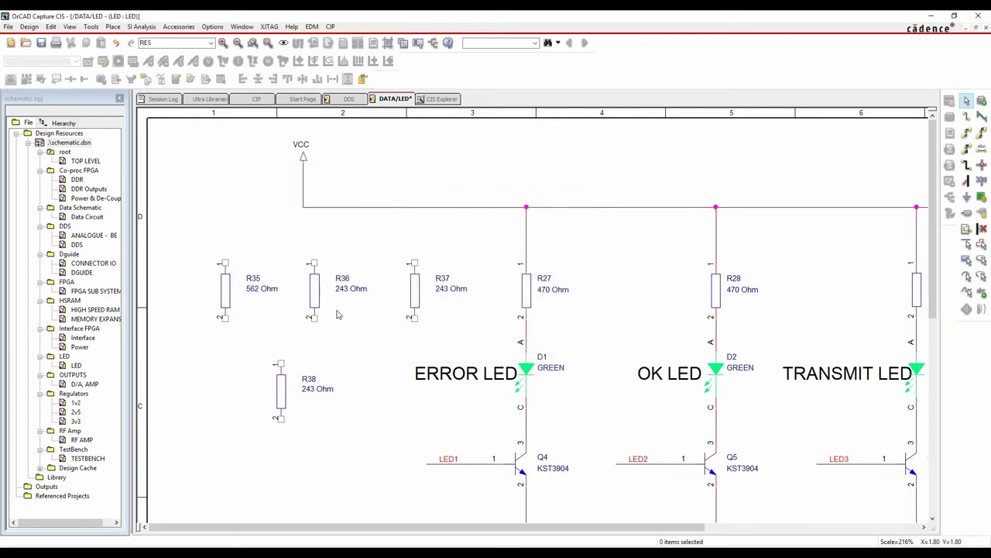
Check R35's new value and manufacturer part number in the Property Editor, then close it
double_click(227, 293)
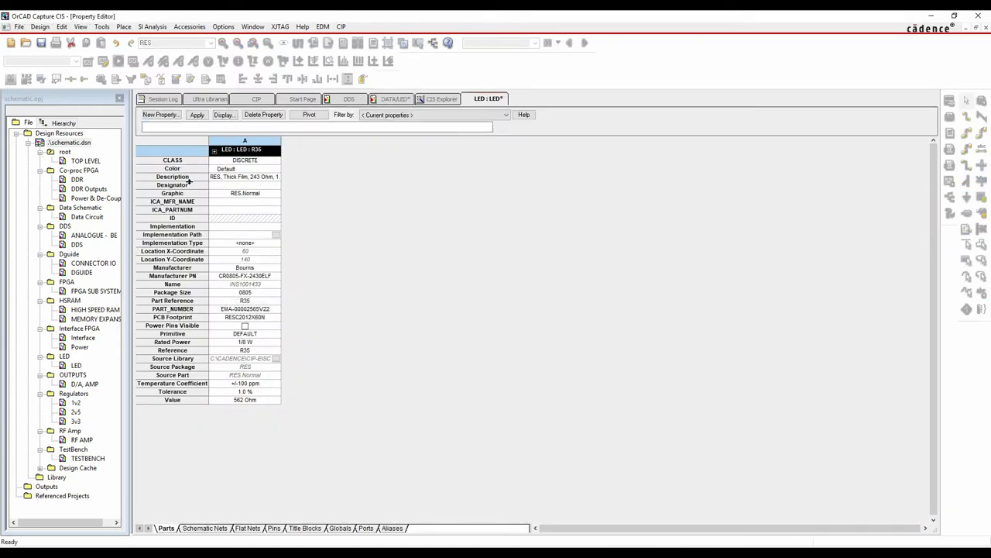
double_click(263, 276)
right_click(491, 99)
click(512, 159)
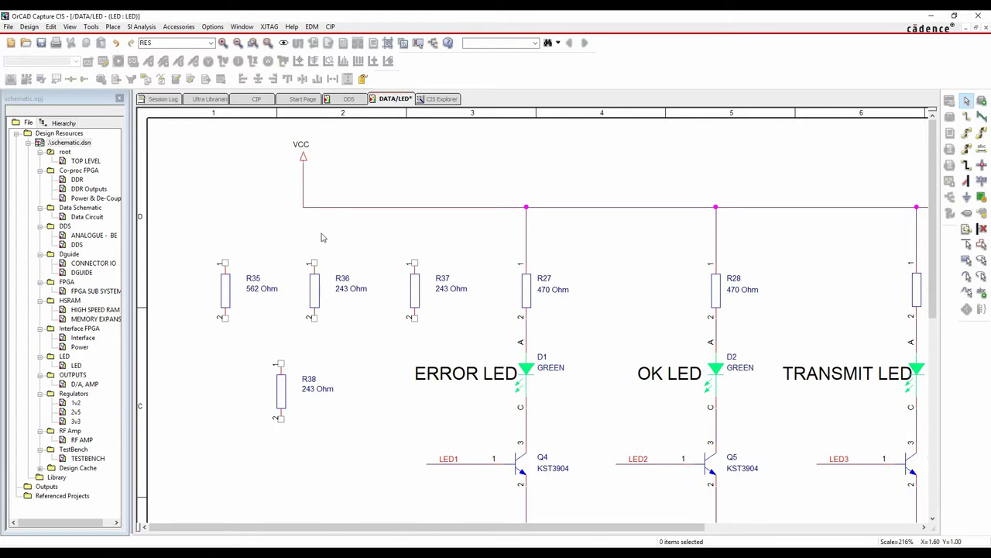
Open the Part Manager for .\schematic.dsn and scroll through its 'Approved: Defined' parts list
click(84, 143)
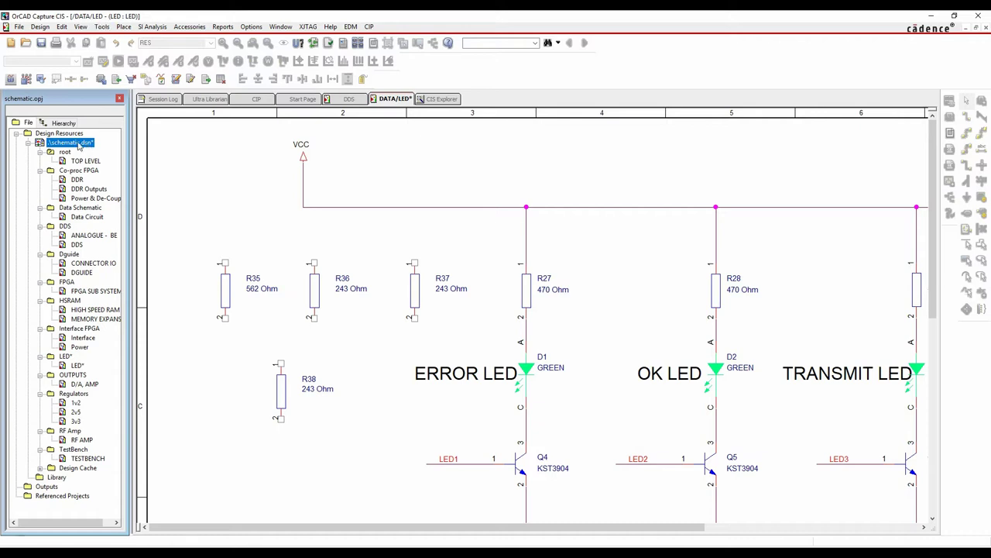
right_click(83, 146)
click(147, 352)
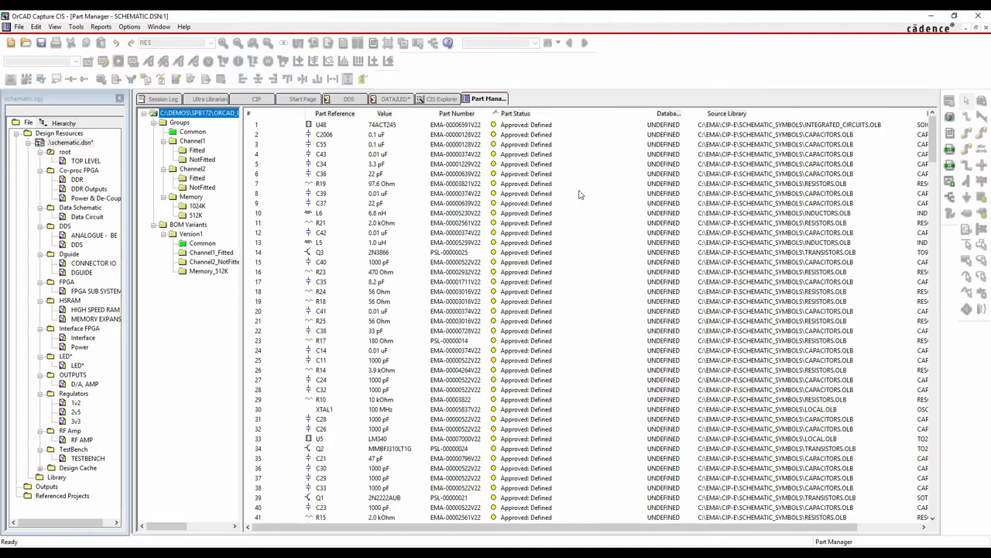
scroll(502, 159, down, 6)
scroll(502, 164, down, 19)
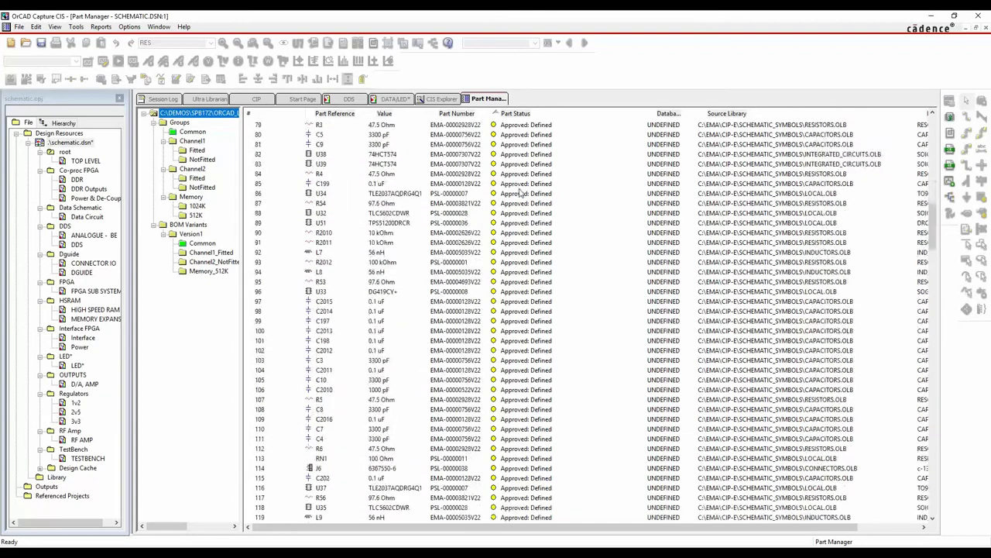
scroll(524, 203, up, 20)
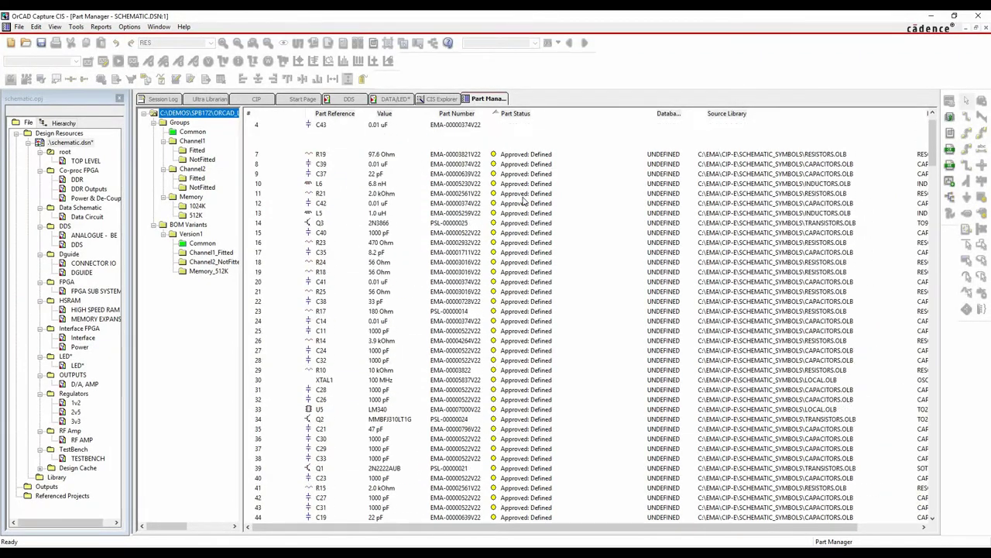
mouse_move(502, 132)
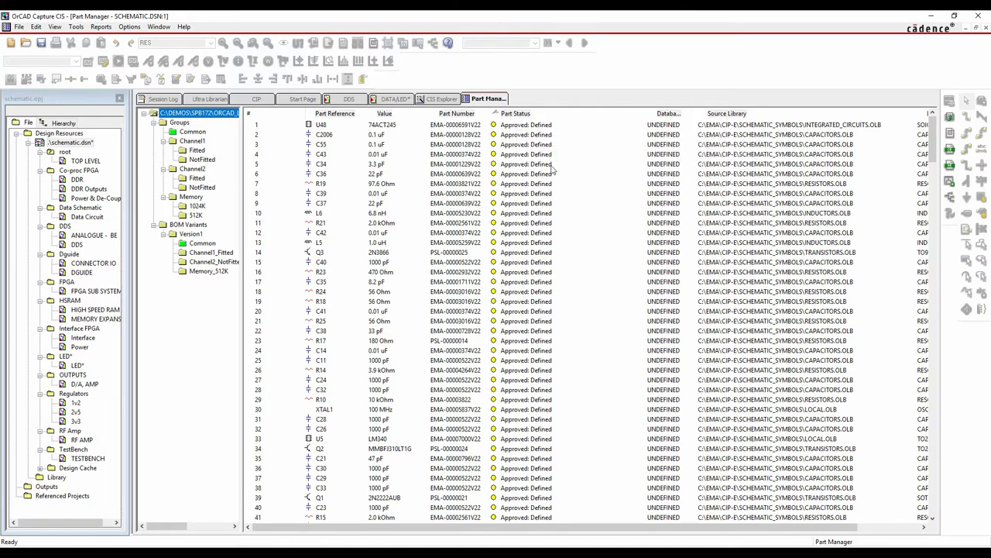
Update all part status, keeping schematic values, and find R35 flagged 'Approved: Not Current'
click(76, 28)
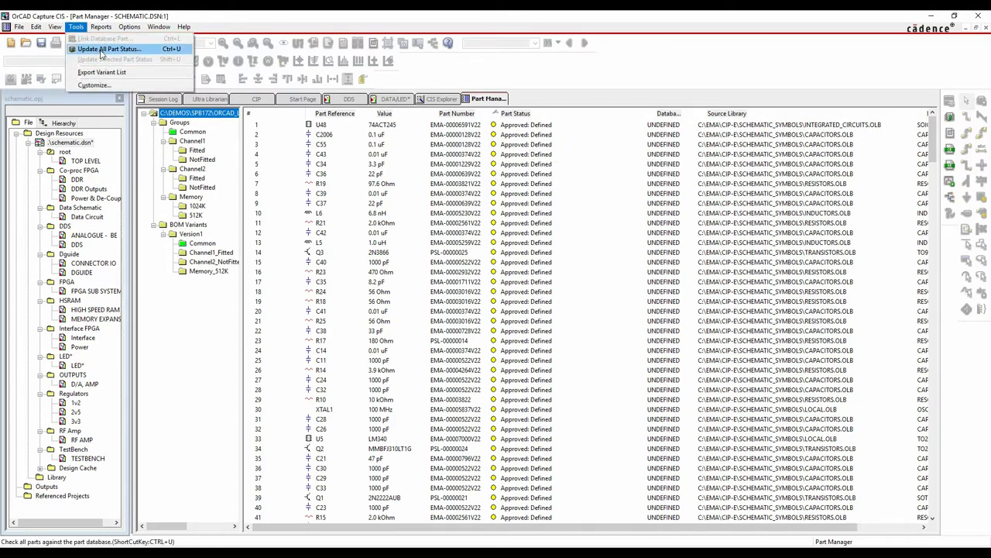
click(160, 50)
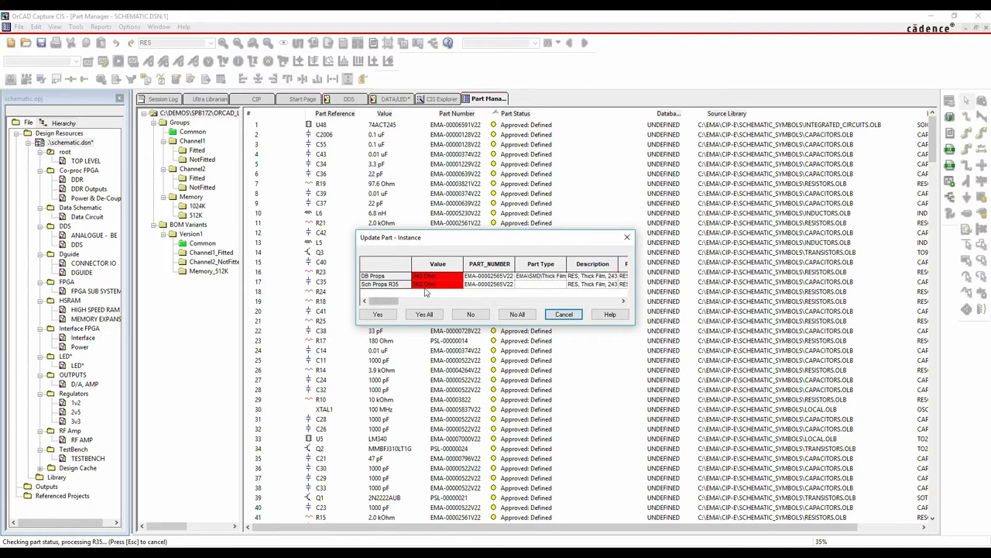
click(526, 316)
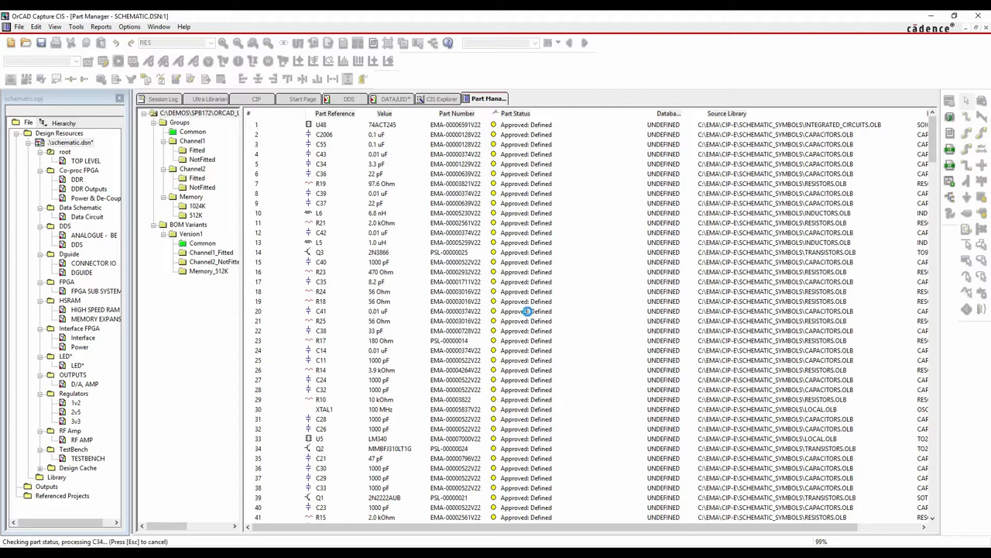
click(565, 307)
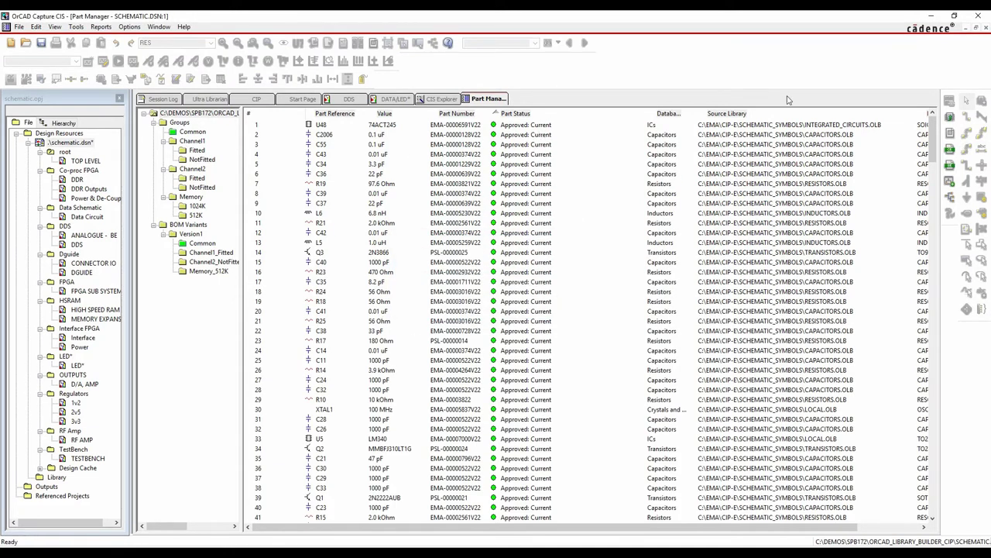
scroll(934, 133, down, 1)
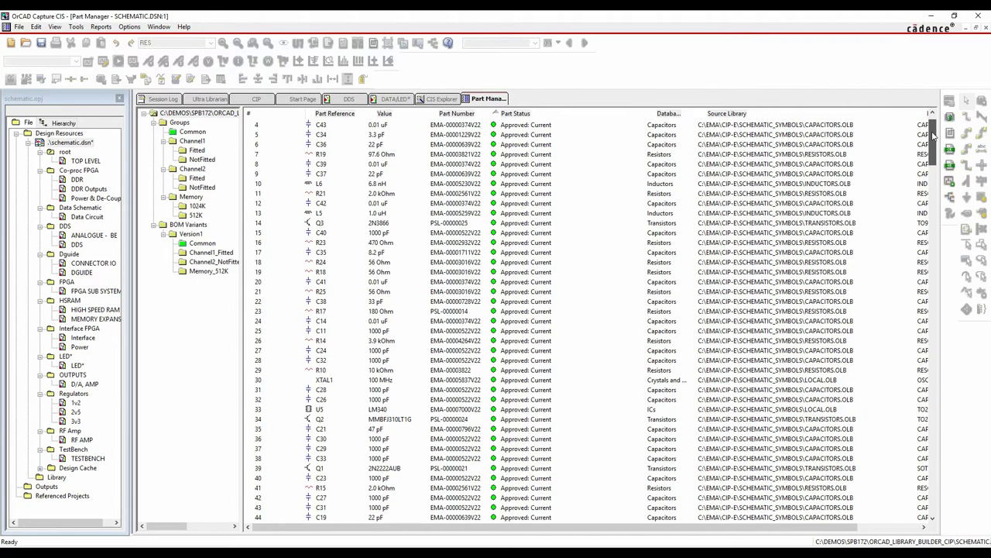
drag(934, 133, 936, 492)
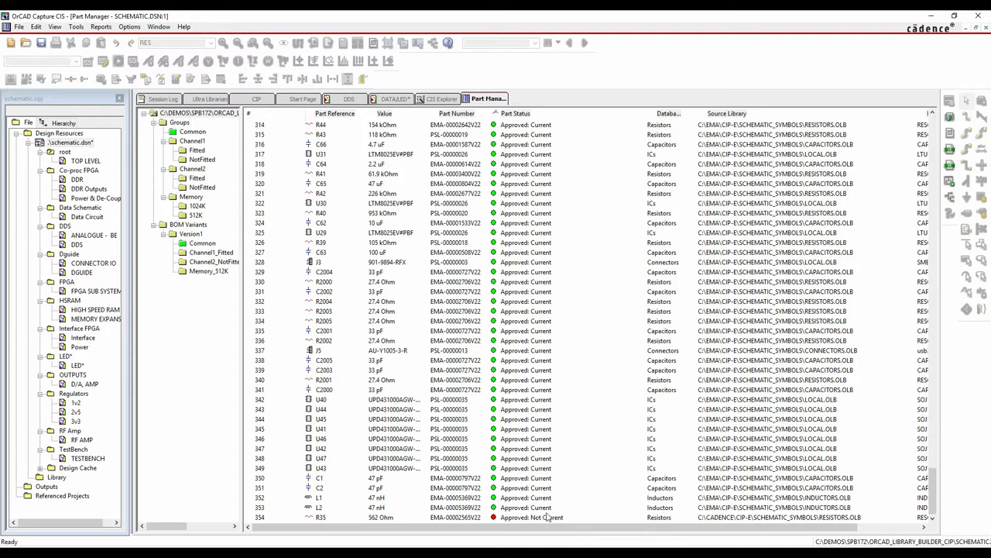
Link R35 (562 Ohm) to database part EMA-00002585V22 via CIS Explorer and update its symbol
click(487, 519)
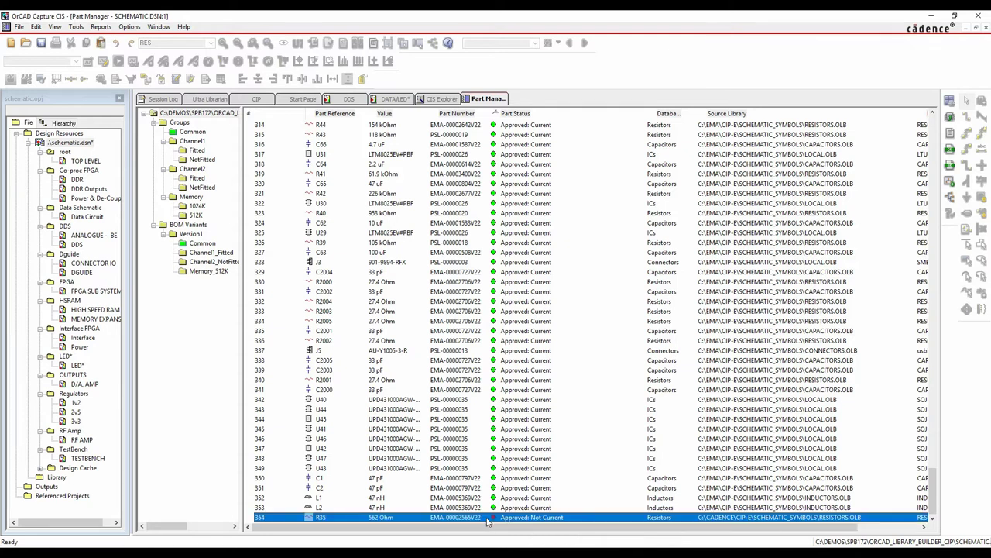
right_click(487, 520)
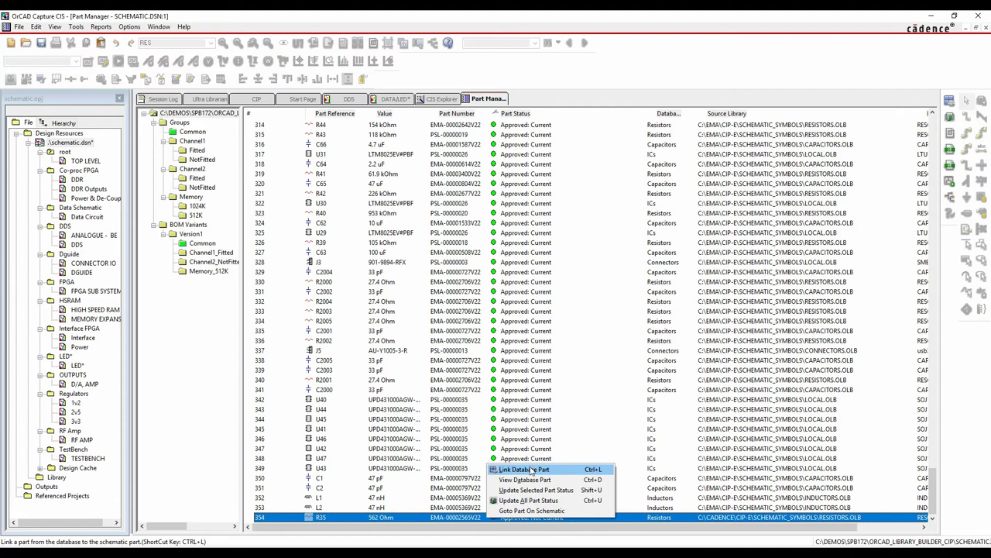
click(532, 470)
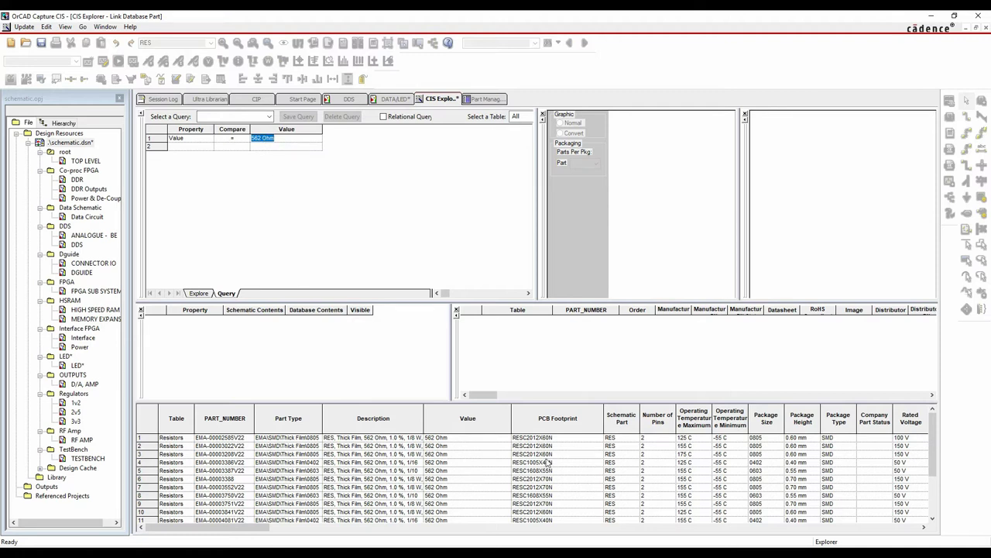
click(418, 440)
drag(352, 300, 355, 231)
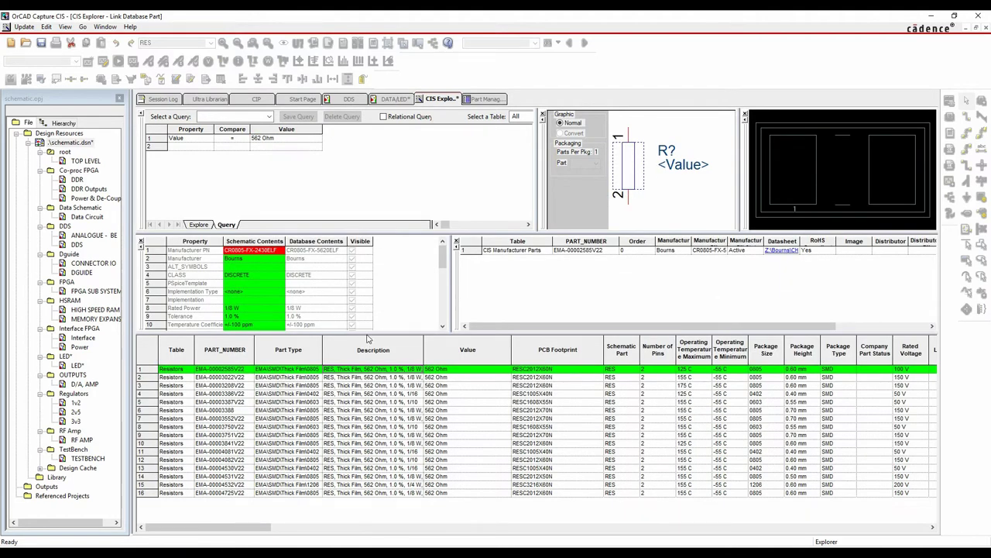
drag(366, 332, 366, 404)
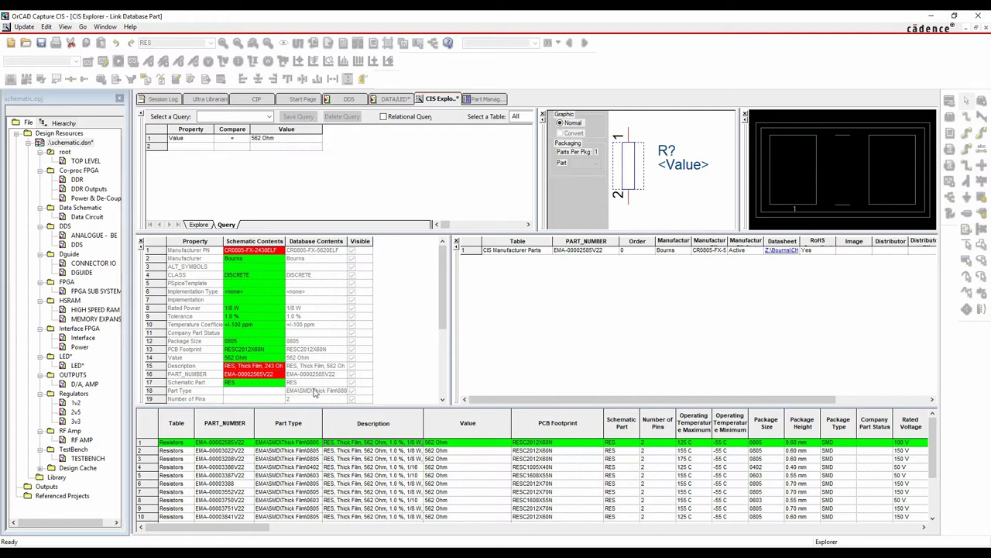
right_click(362, 450)
click(387, 454)
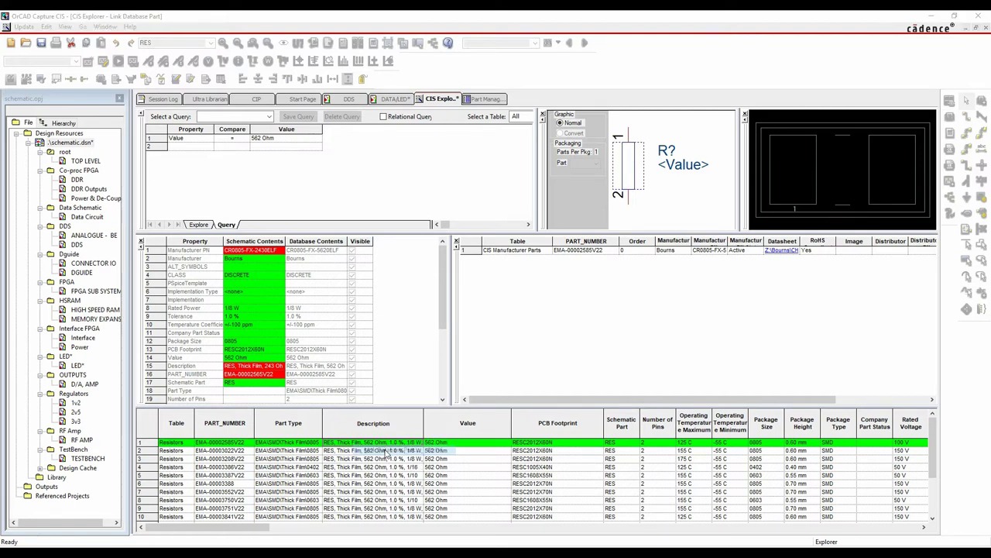
click(468, 307)
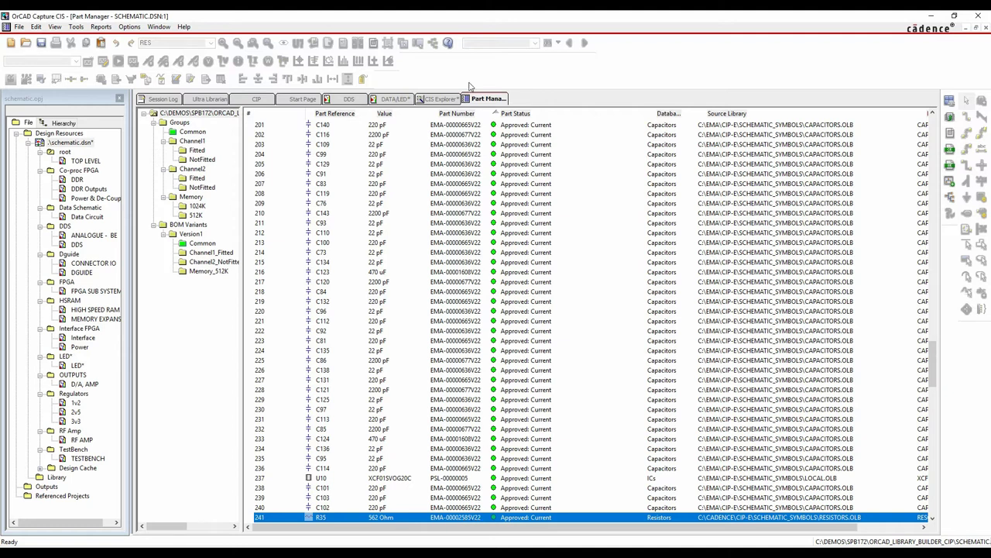
click(401, 101)
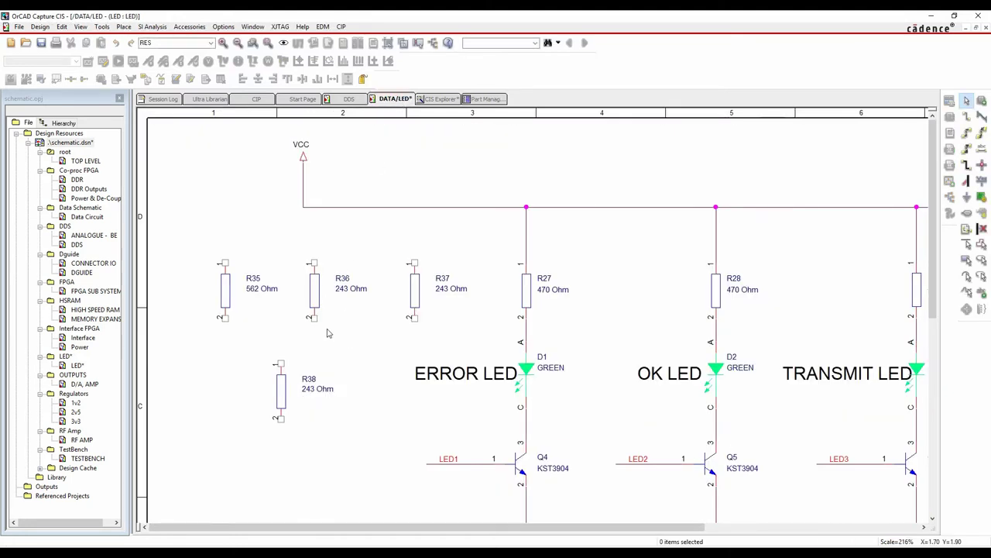
click(226, 290)
ctrl+click(316, 293)
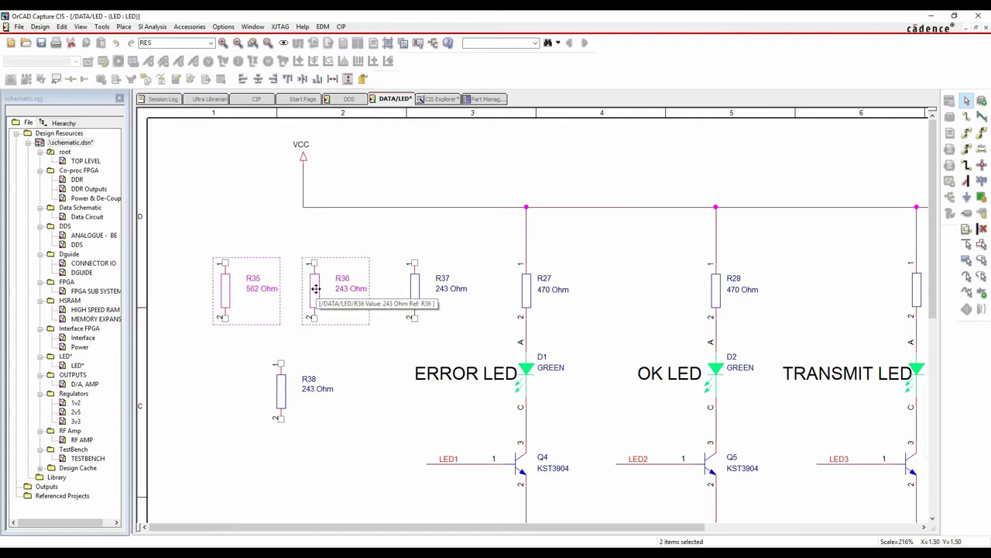
right_click(316, 292)
click(354, 271)
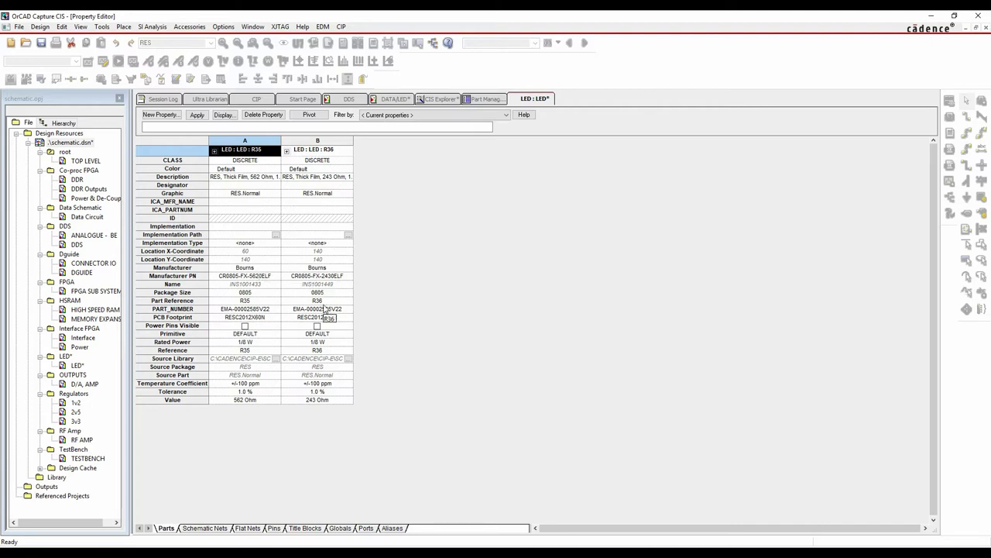
right_click(532, 98)
click(557, 155)
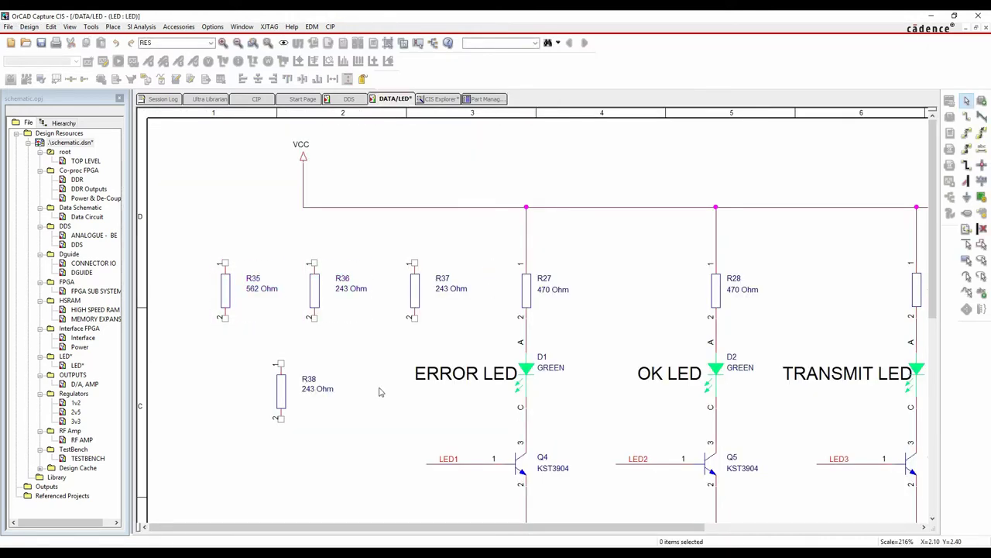
click(485, 99)
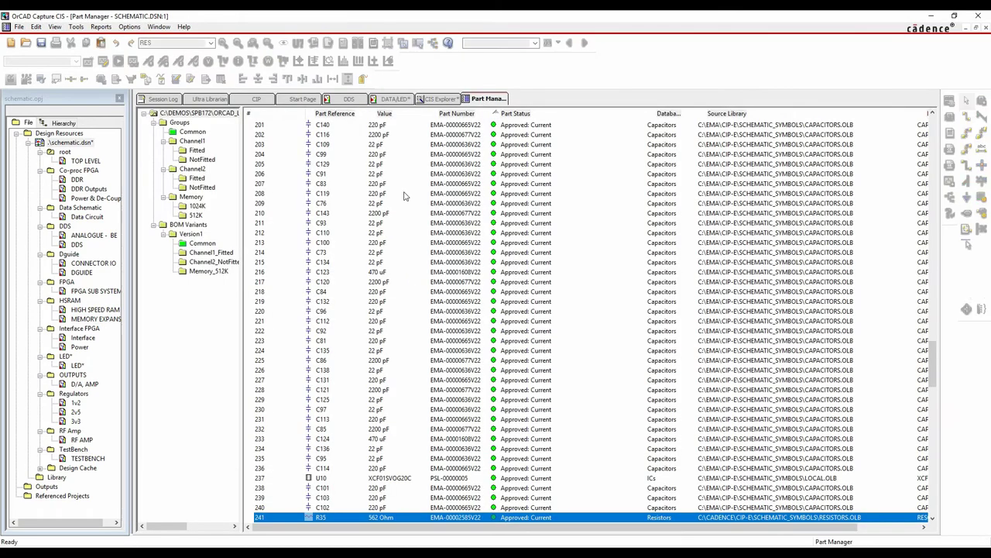
scroll(887, 376, up, 18)
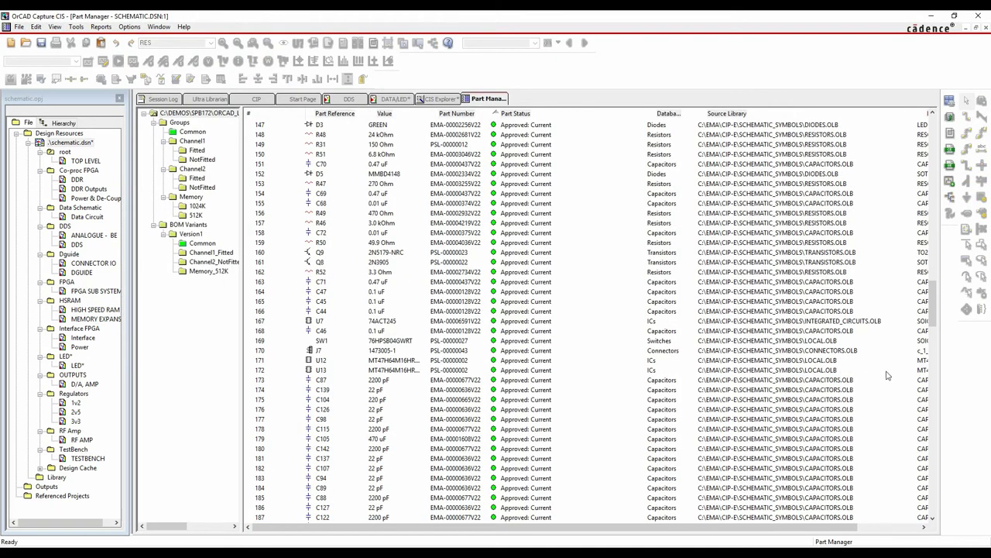
drag(933, 302, 933, 136)
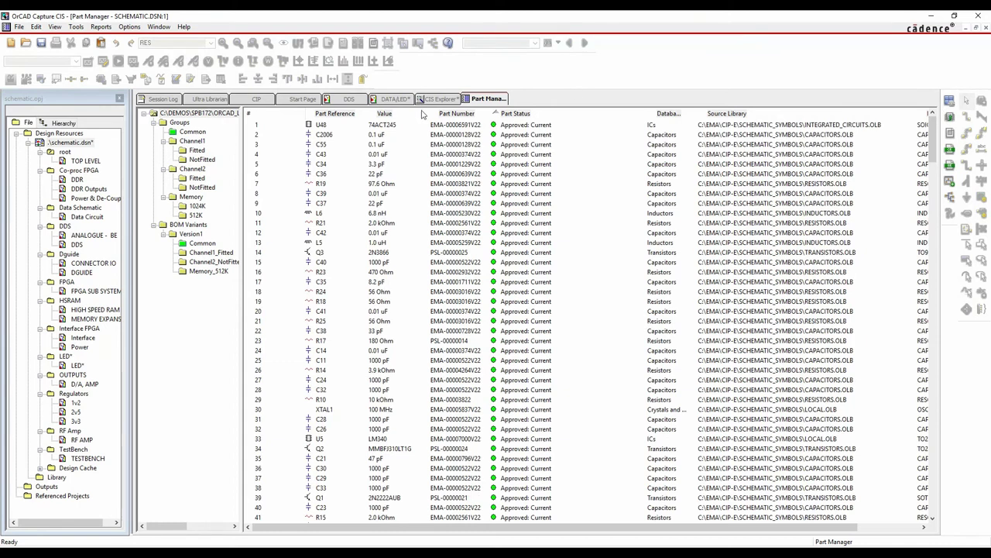
key(ctrl+End)
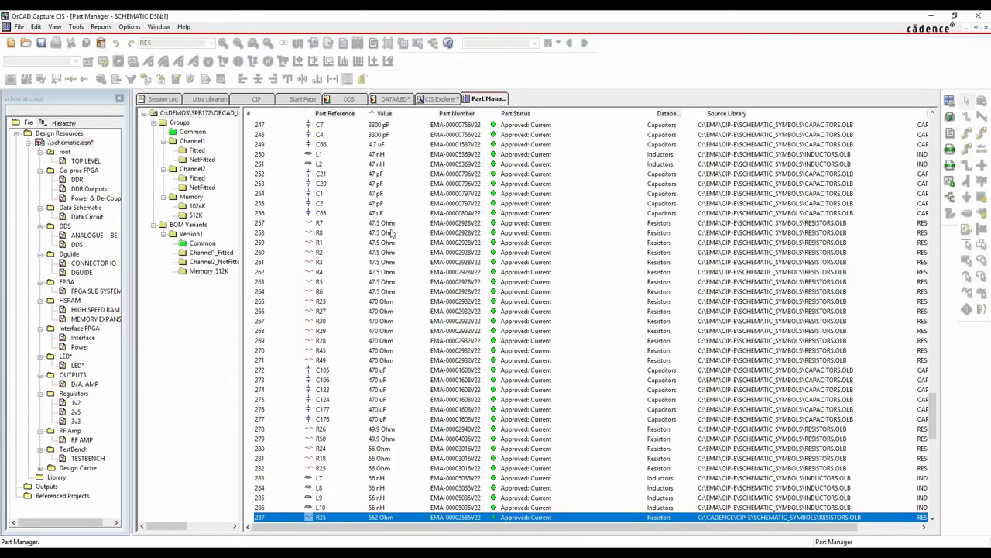
click(383, 225)
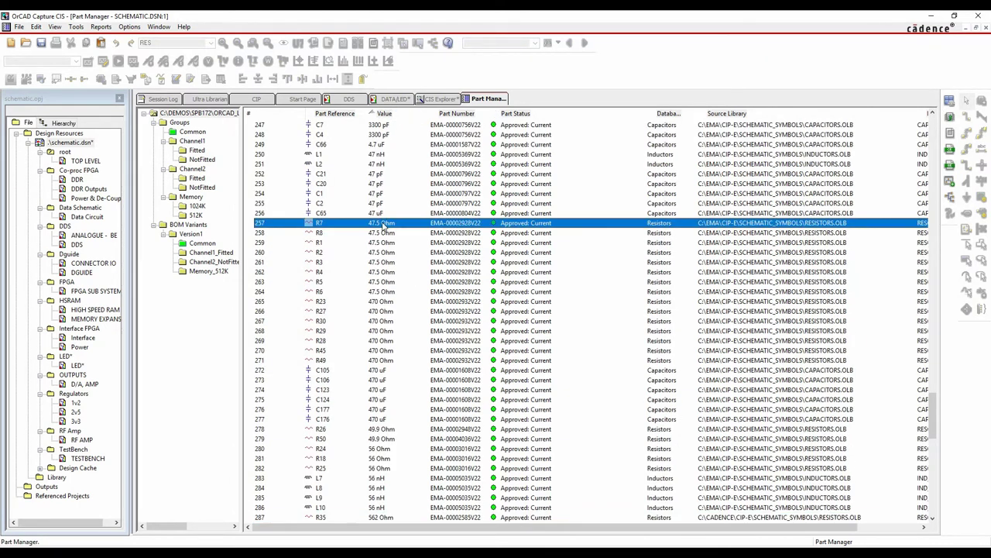
ctrl+click(372, 292)
click(381, 225)
shift+click(376, 292)
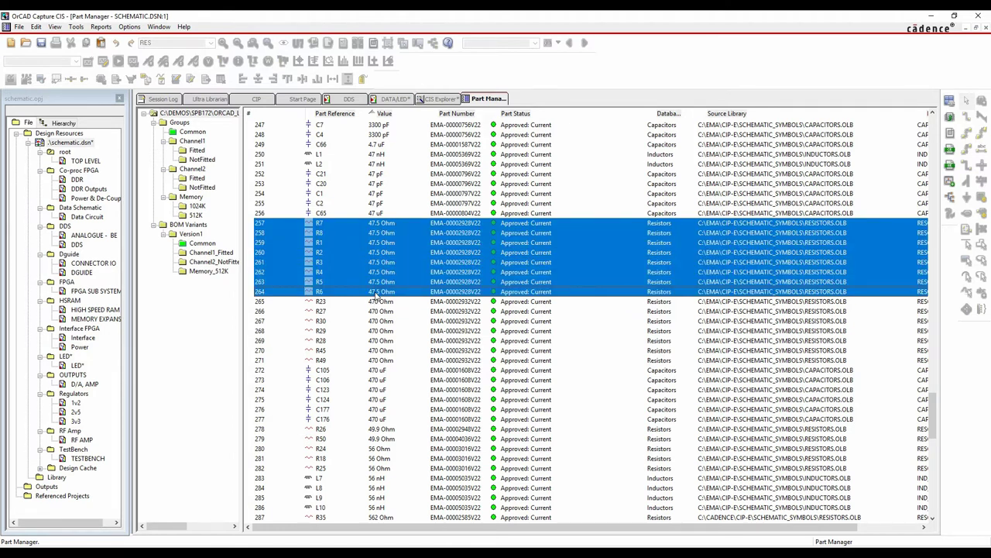
right_click(376, 298)
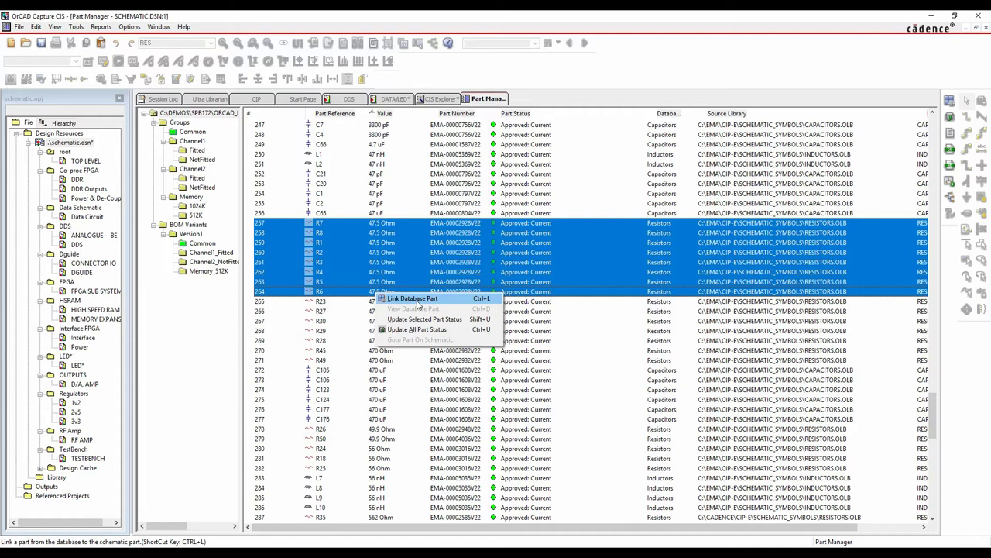
click(417, 300)
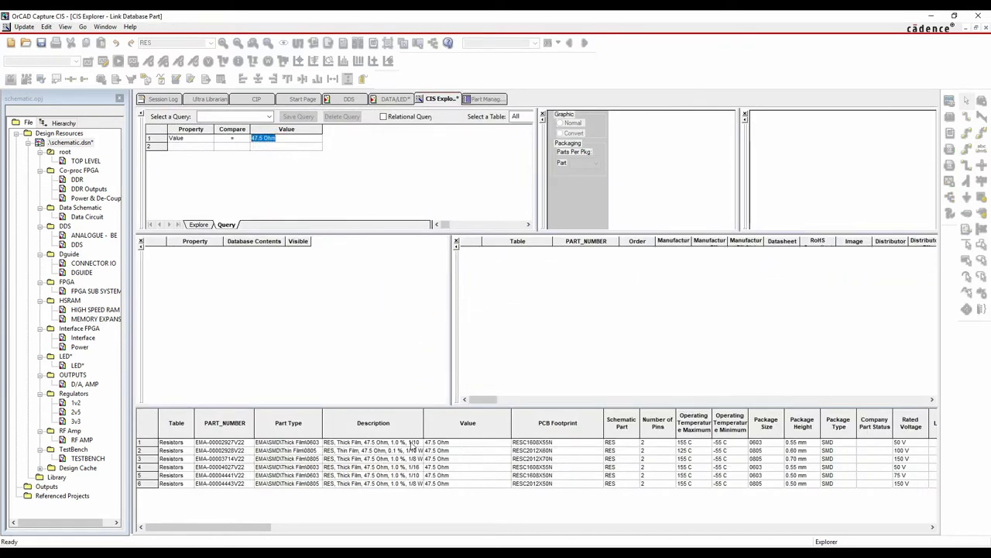
drag(264, 142, 249, 147)
text(562)
key(Return)
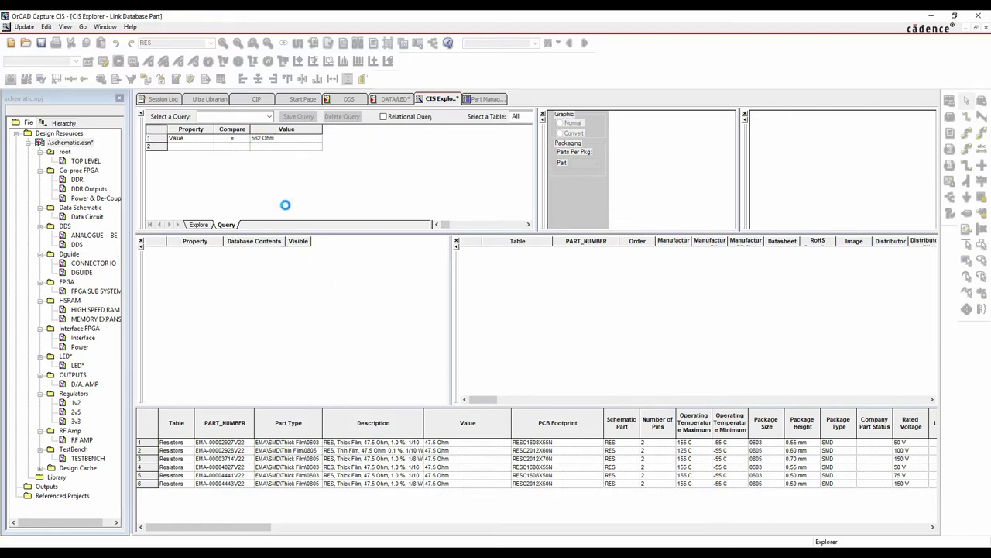
click(376, 446)
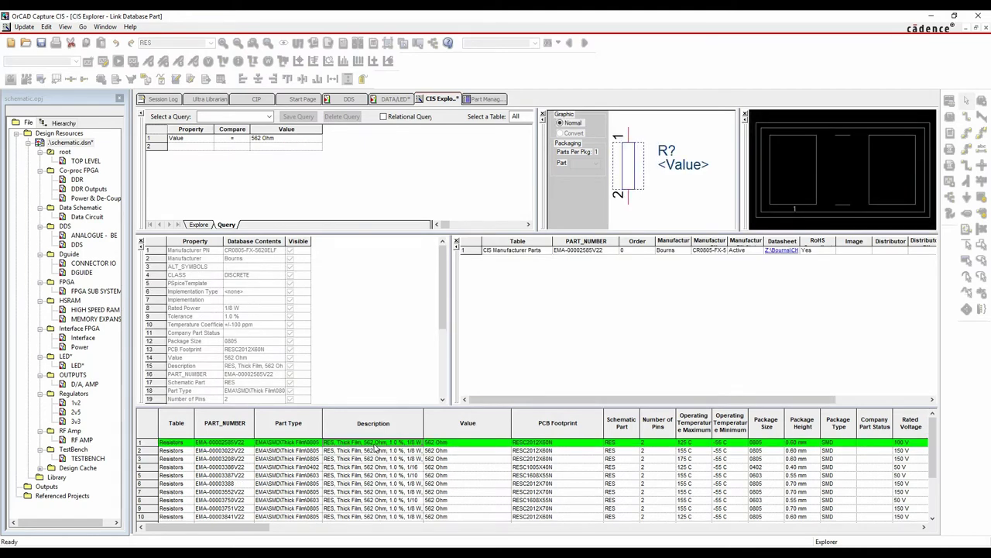
right_click(378, 448)
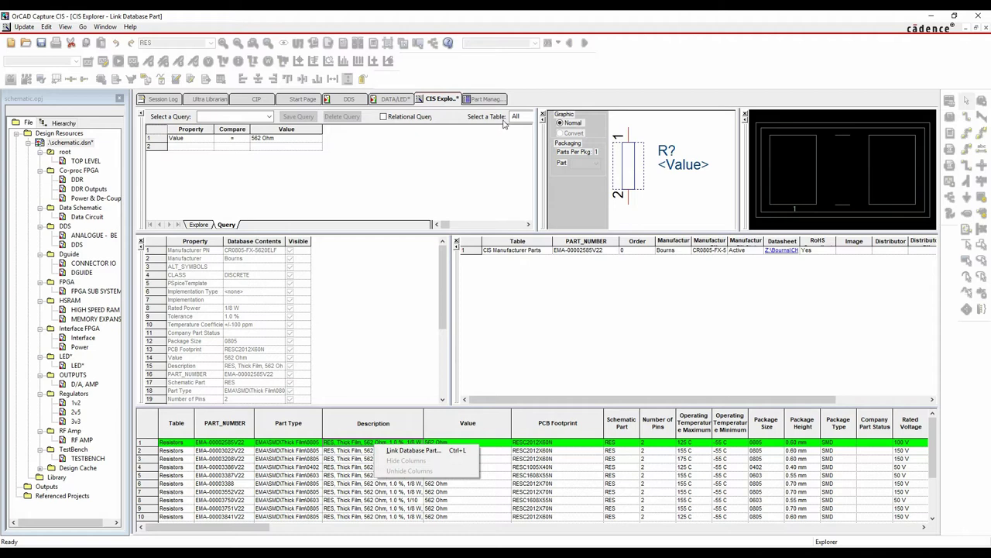
click(488, 101)
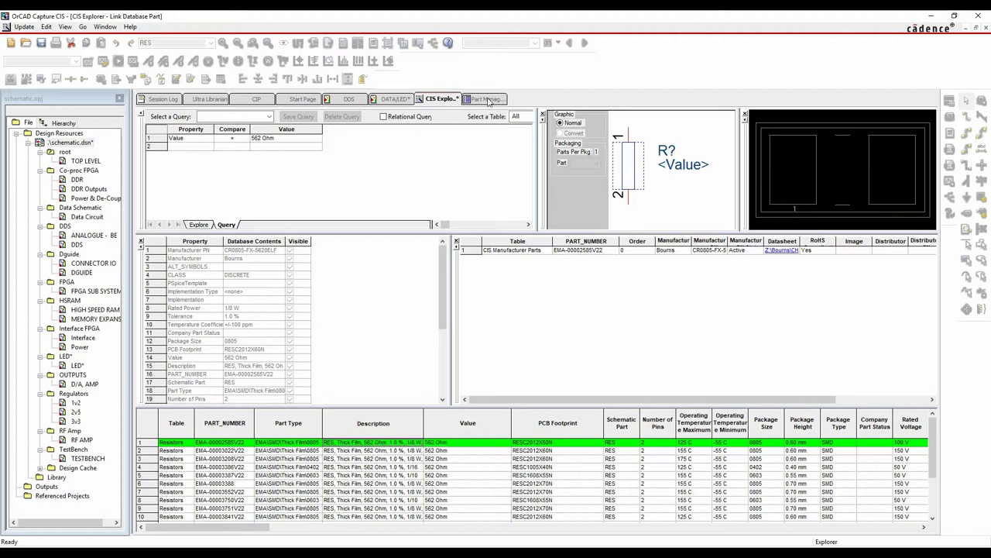
click(488, 100)
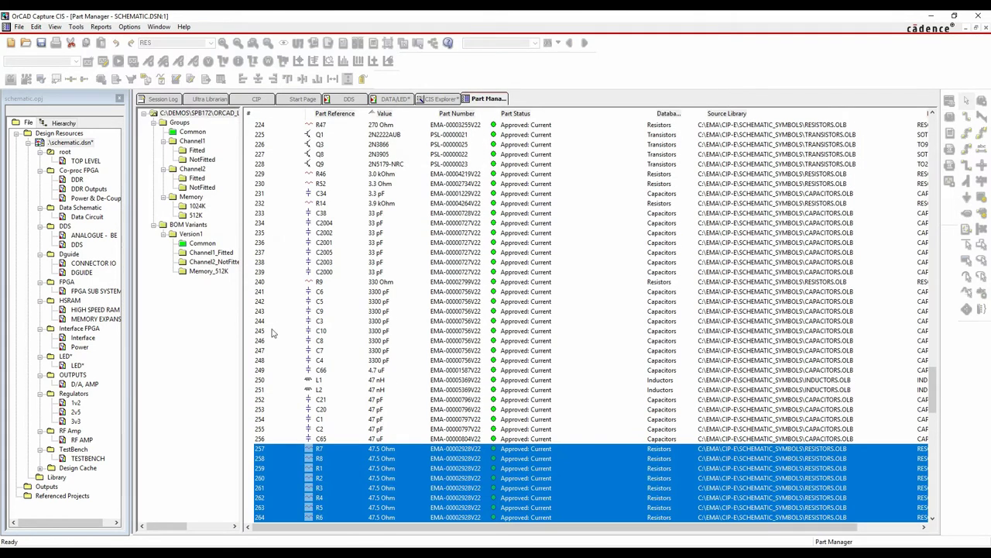
Select C7, widen the group tree, and list the parts in the Common group
click(290, 353)
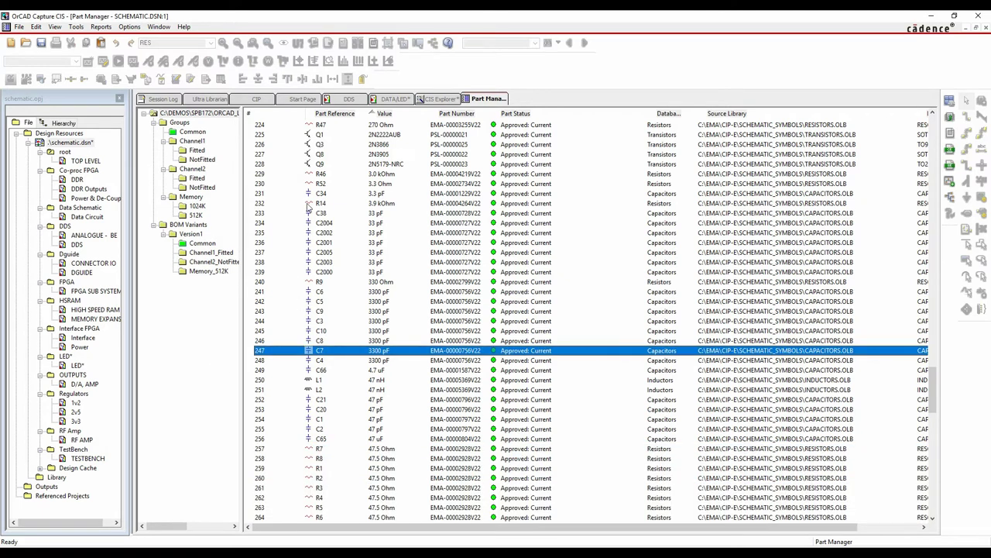
drag(241, 216, 278, 207)
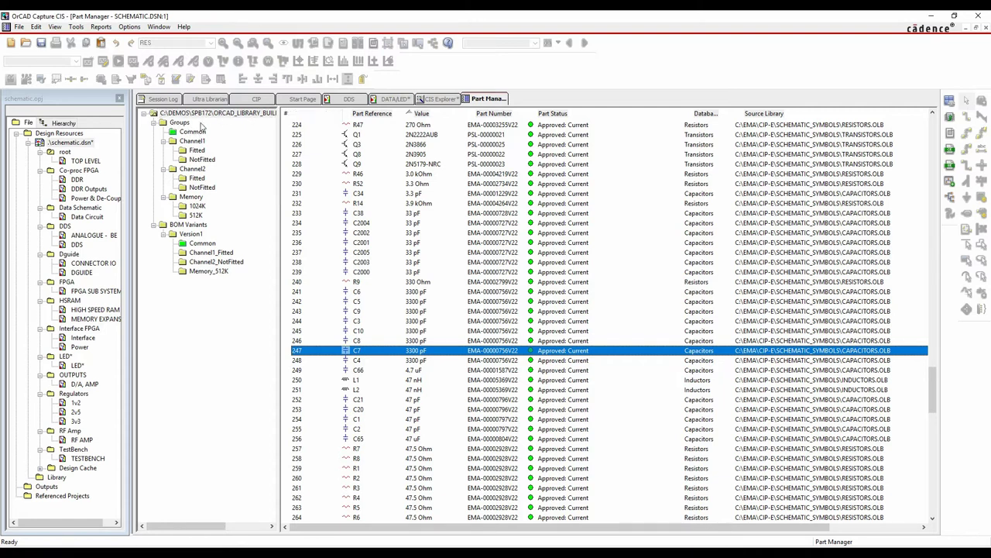
click(235, 116)
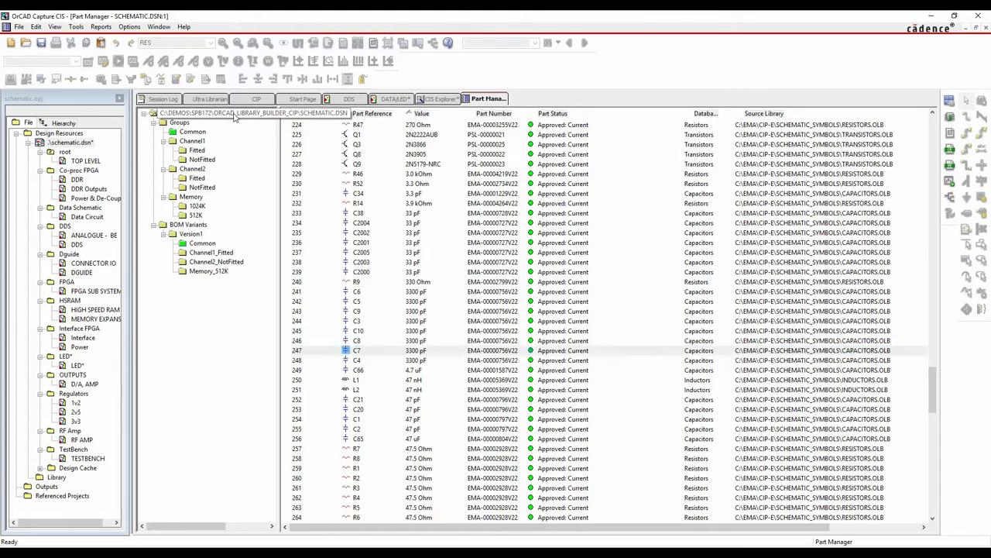
click(192, 132)
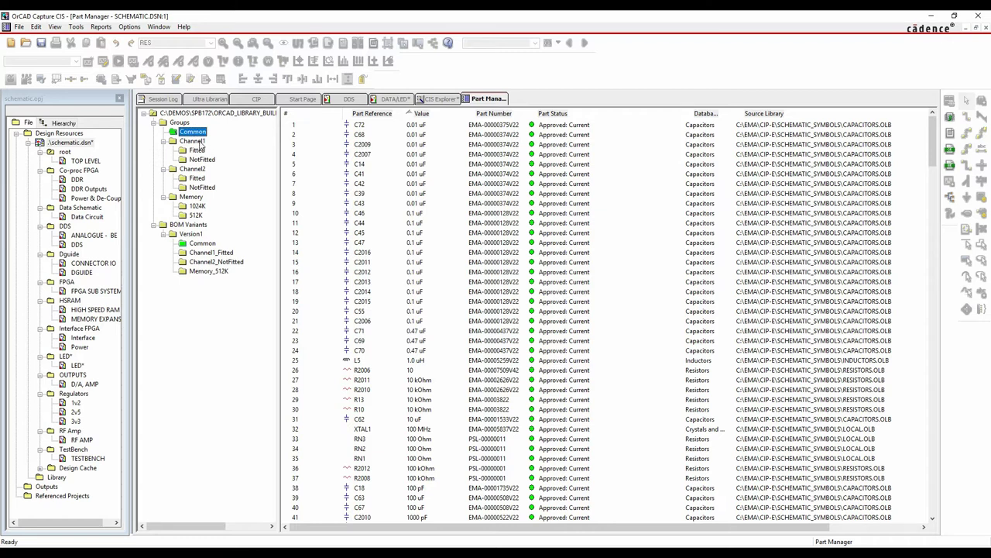
Browse fitted and not-fitted parts of Channel1, Channel2 and the Memory 1024K/512K variants
click(192, 141)
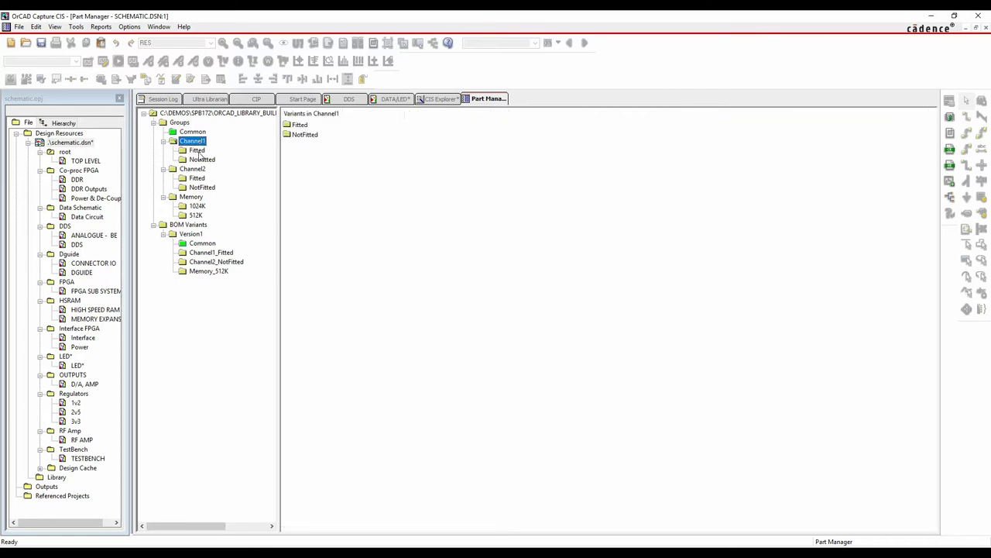
click(196, 150)
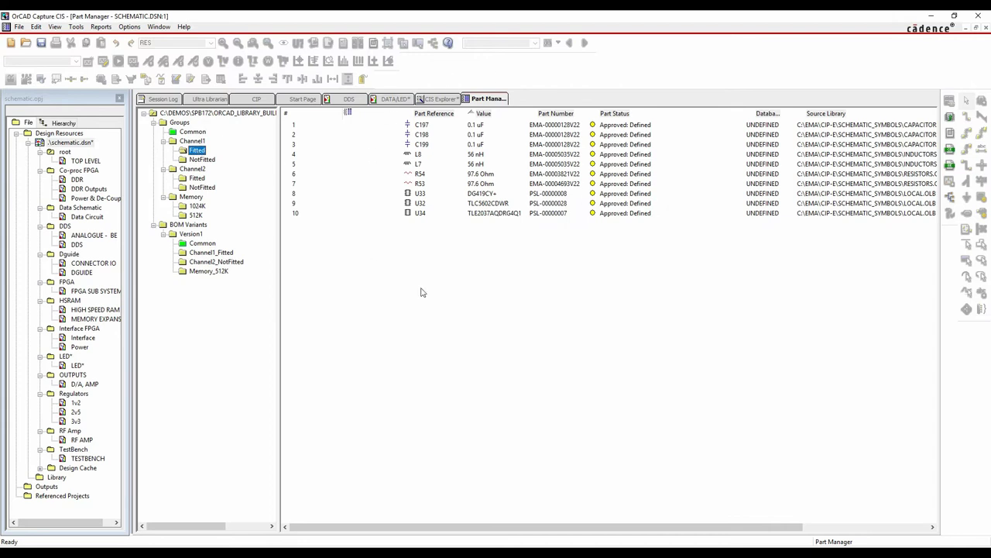
click(200, 160)
click(199, 170)
click(198, 178)
click(200, 187)
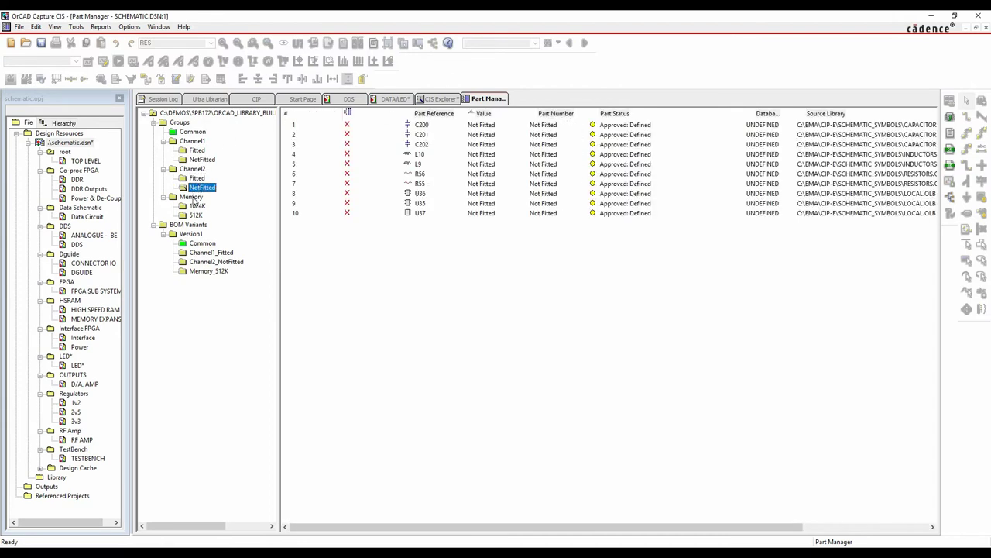
click(193, 198)
click(199, 207)
click(197, 215)
click(191, 197)
Start a new group under Groups and name it Resistors
click(179, 122)
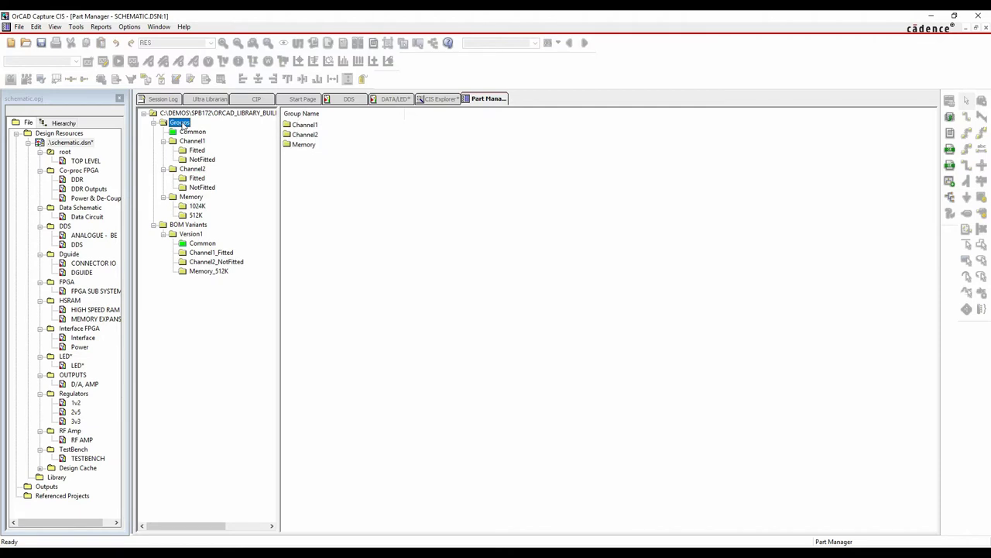
right_click(183, 124)
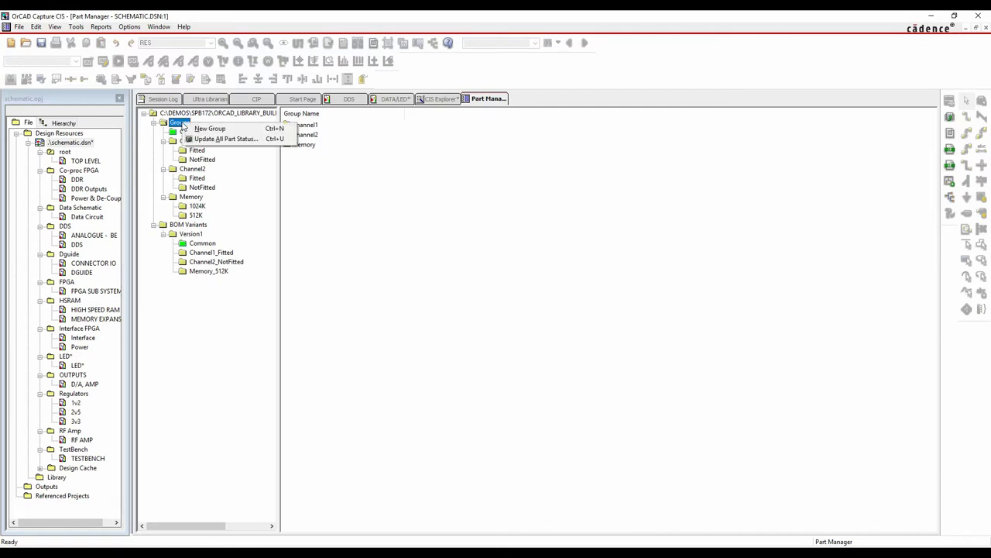
click(208, 130)
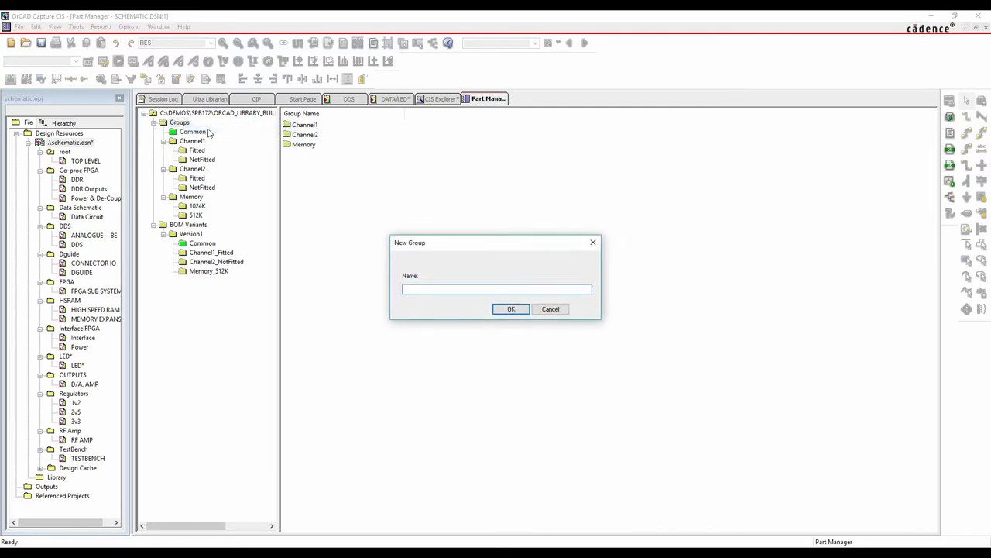
key(BackSpace)
text(Resistors)
Create the Resistors group with two subgroups, UK and US
click(507, 308)
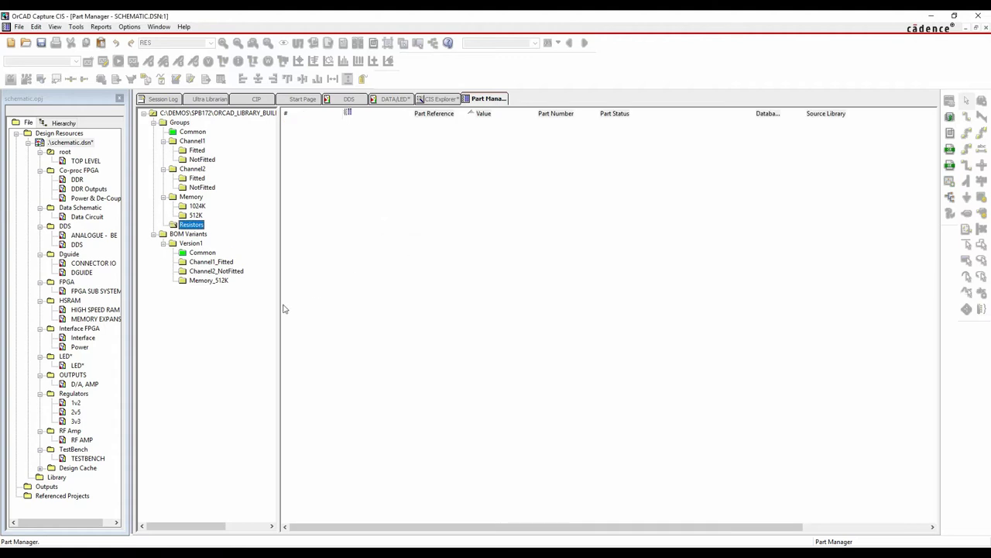
right_click(199, 225)
click(229, 230)
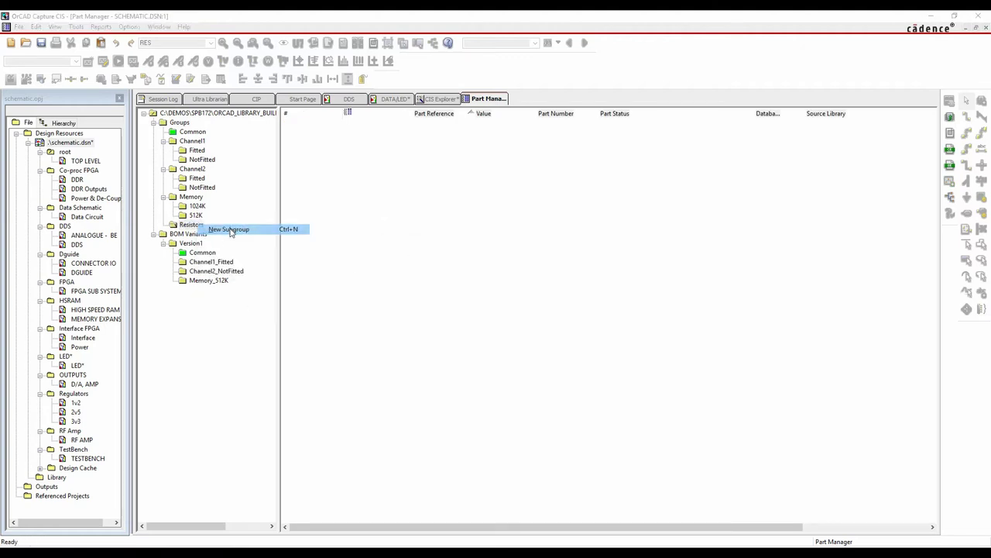
text(UK)
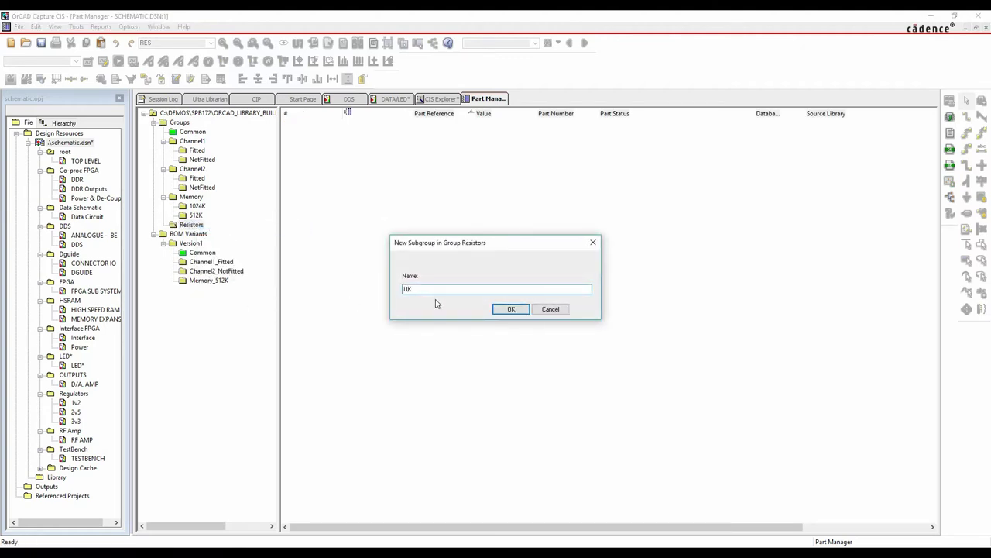
click(512, 308)
right_click(199, 225)
click(225, 230)
text(US)
key(Return)
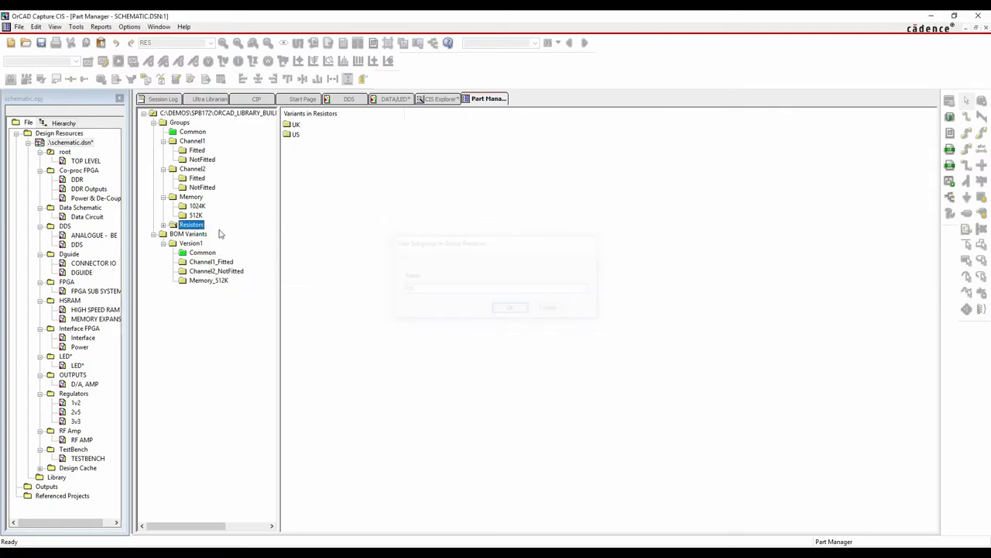
Expand Resistors and browse the UK subgroup, the Common group and resistor R2006
click(164, 225)
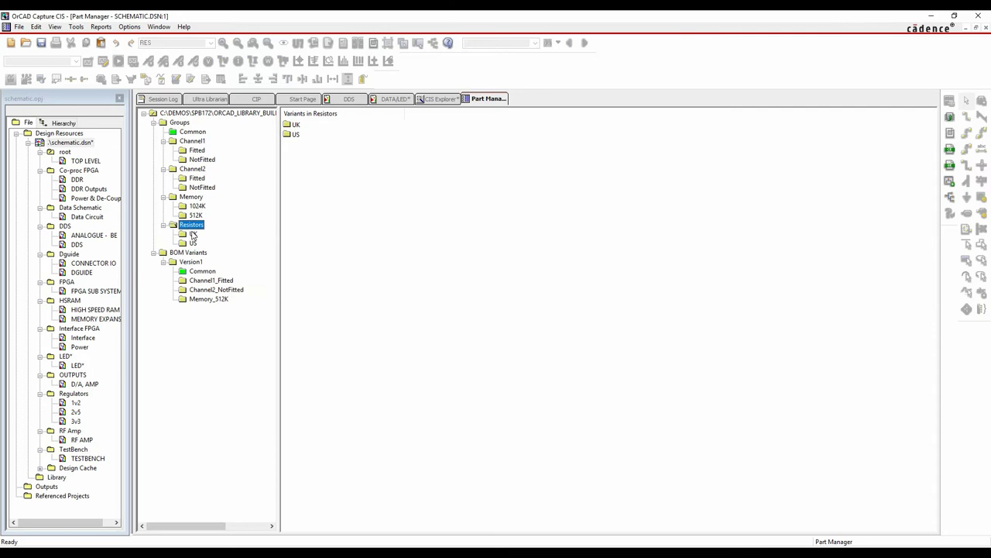
click(193, 234)
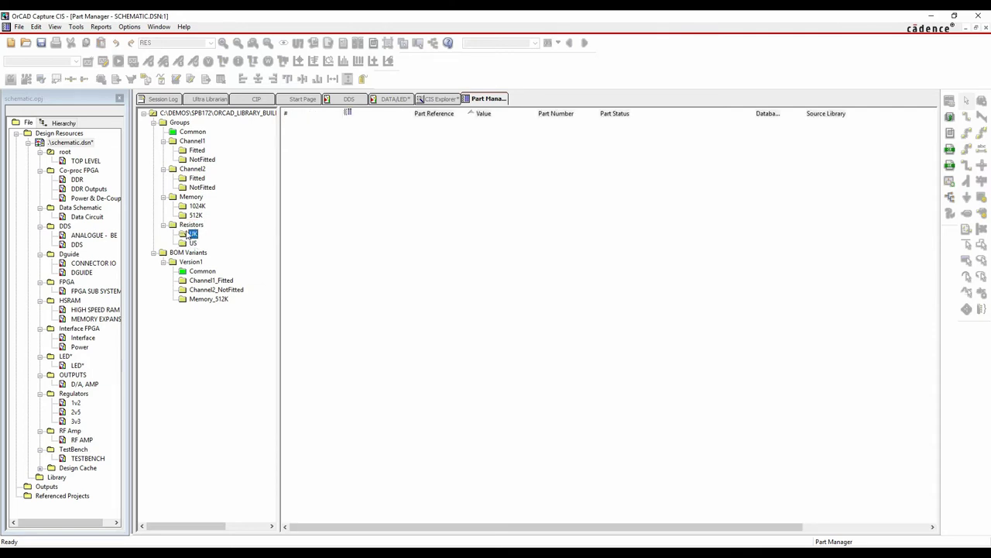
click(193, 134)
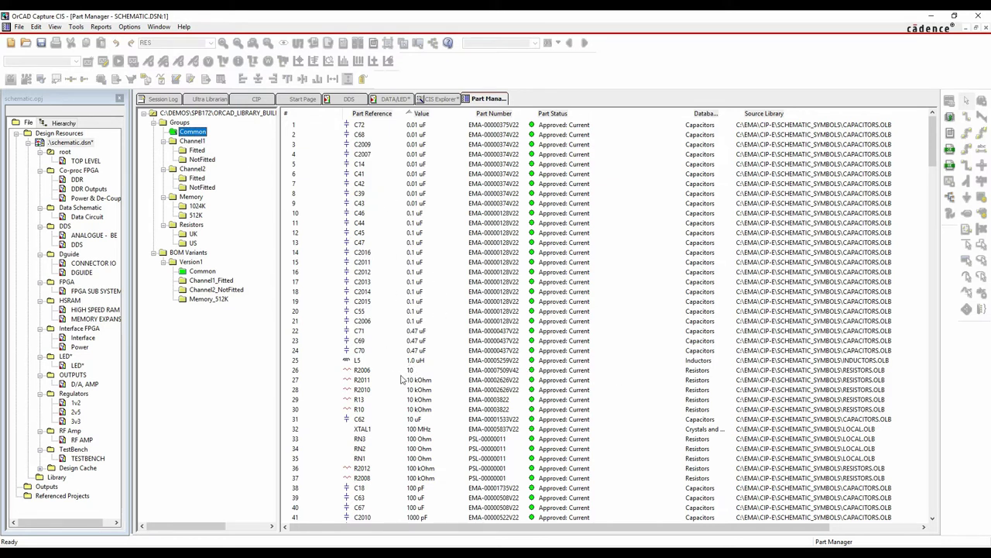
click(377, 372)
click(191, 225)
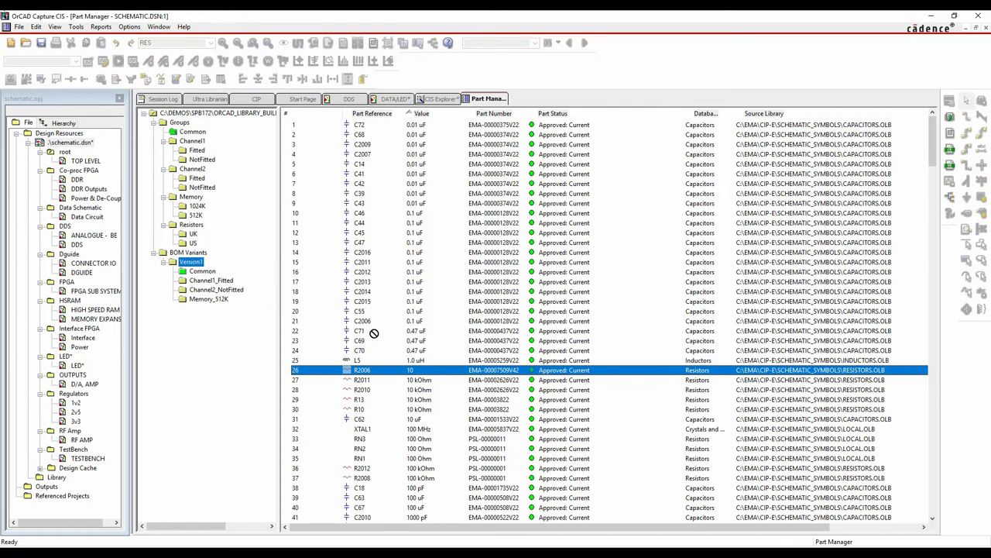
Add resistors R35–R38 from the DATA/LED page to the Resistors group
click(404, 99)
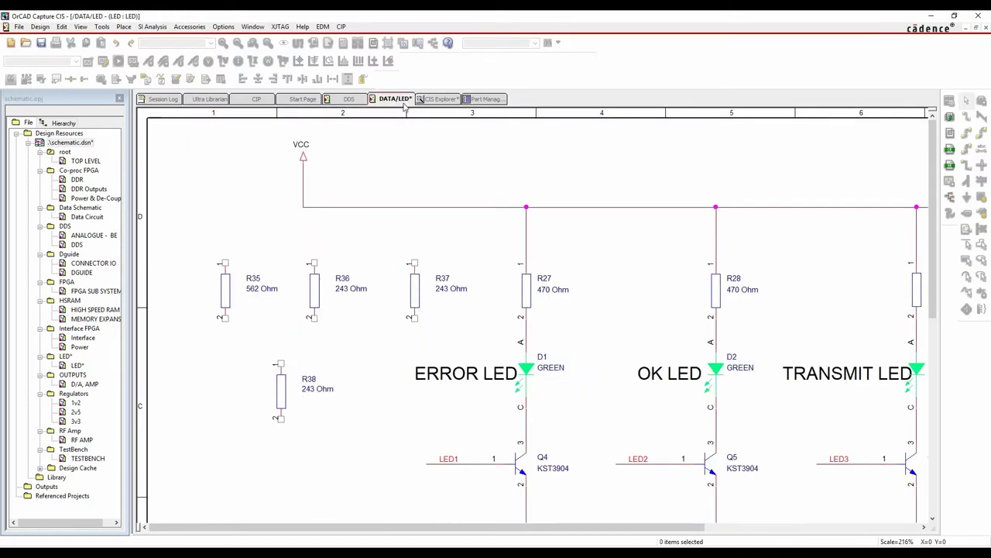
drag(214, 243, 421, 399)
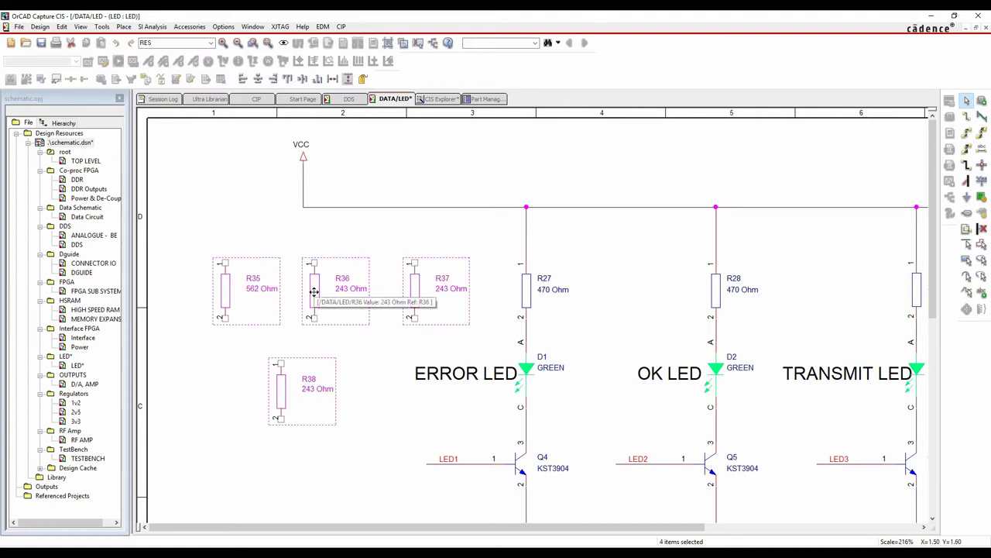
right_click(313, 293)
click(371, 374)
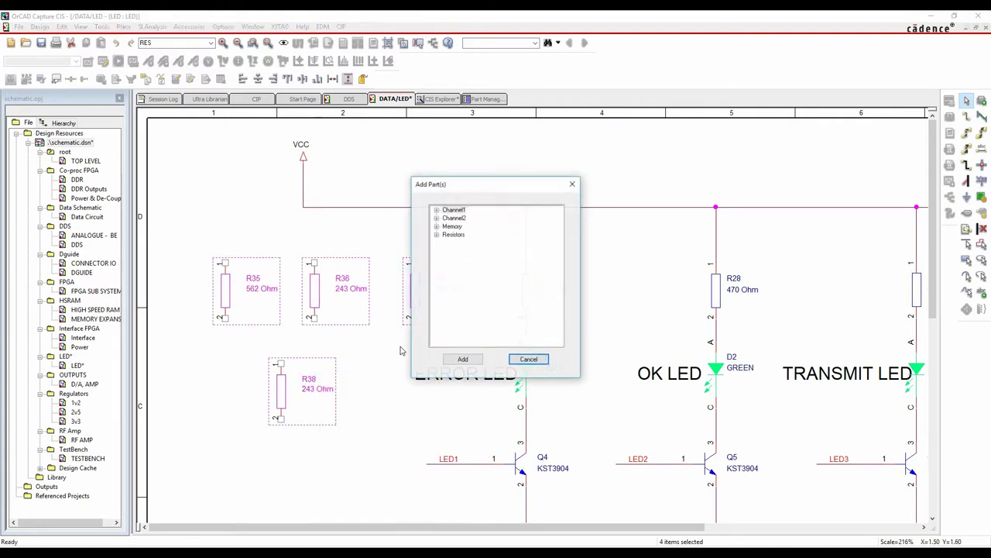
click(453, 234)
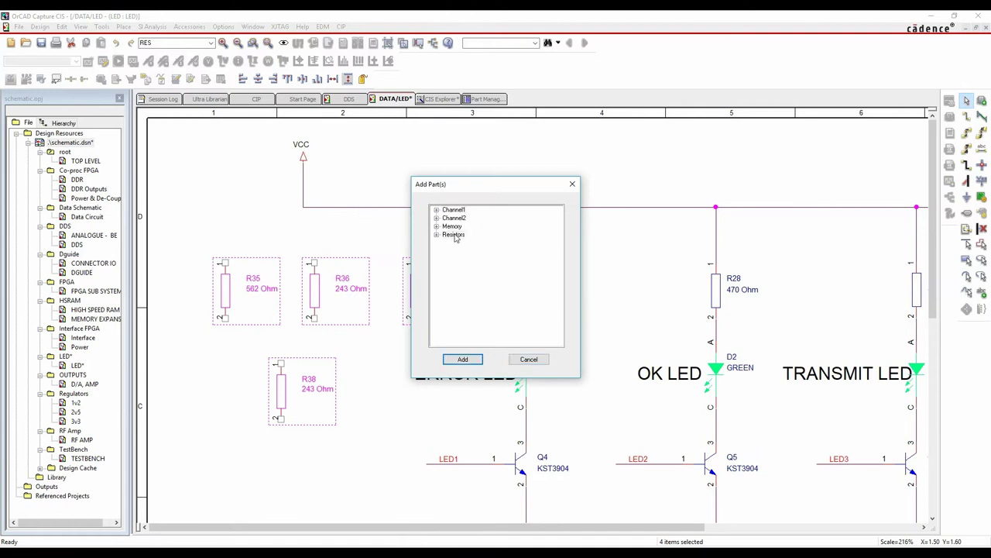
click(465, 360)
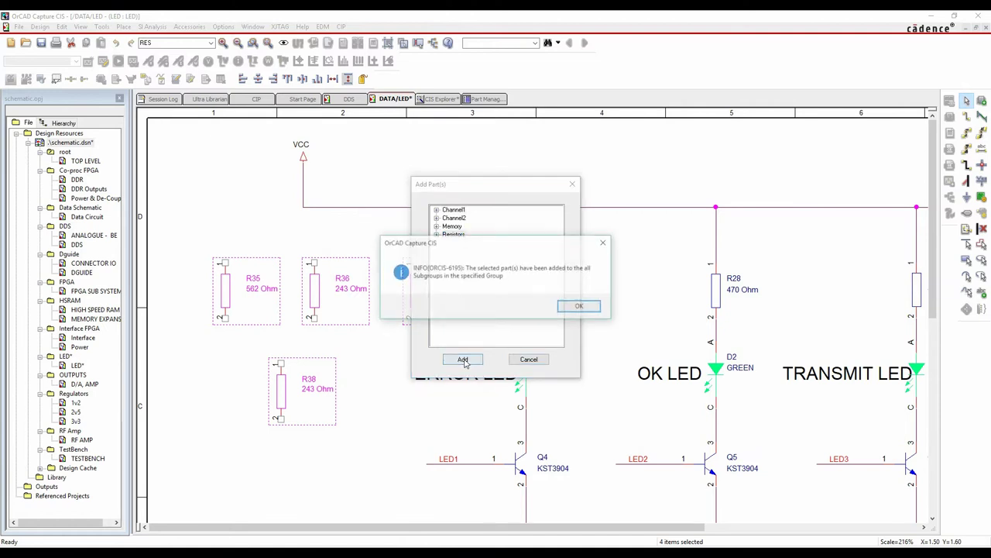
click(570, 308)
click(358, 233)
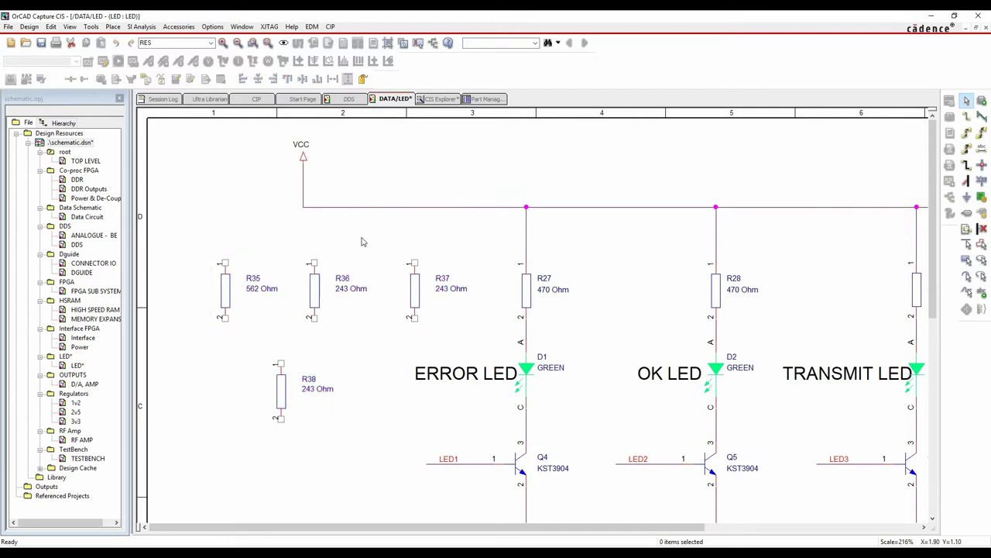
click(485, 99)
Mark all four resistors as Not Present in the UK subgroup
click(335, 242)
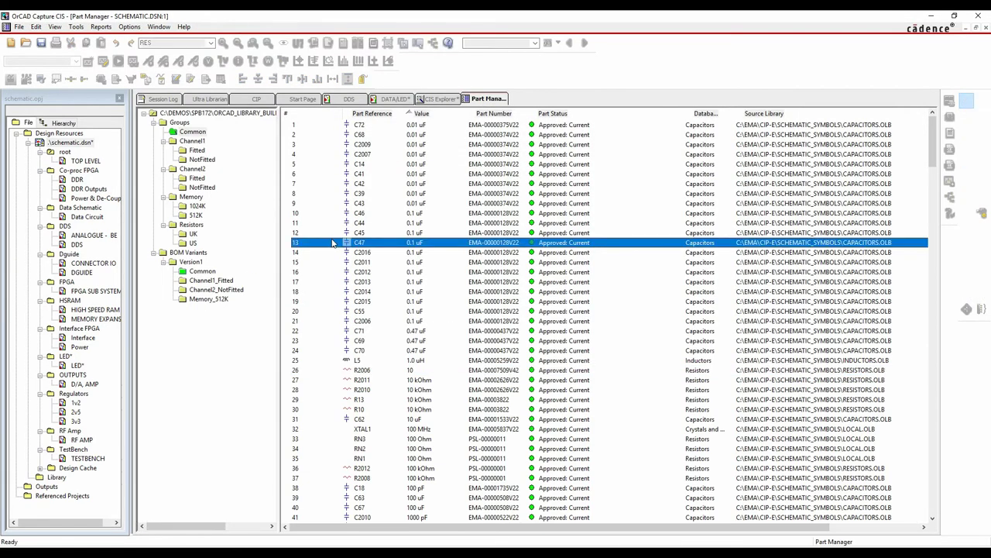
click(193, 234)
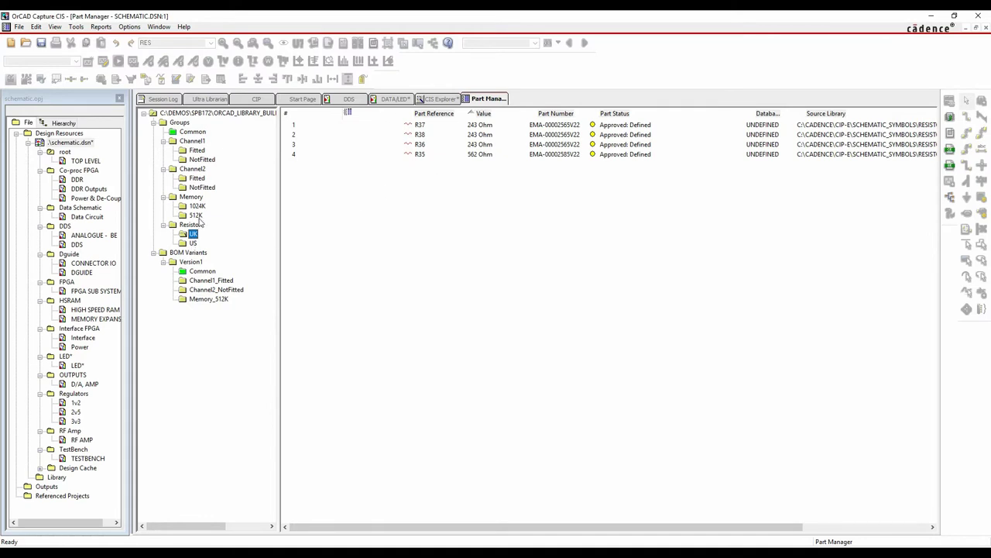
click(193, 243)
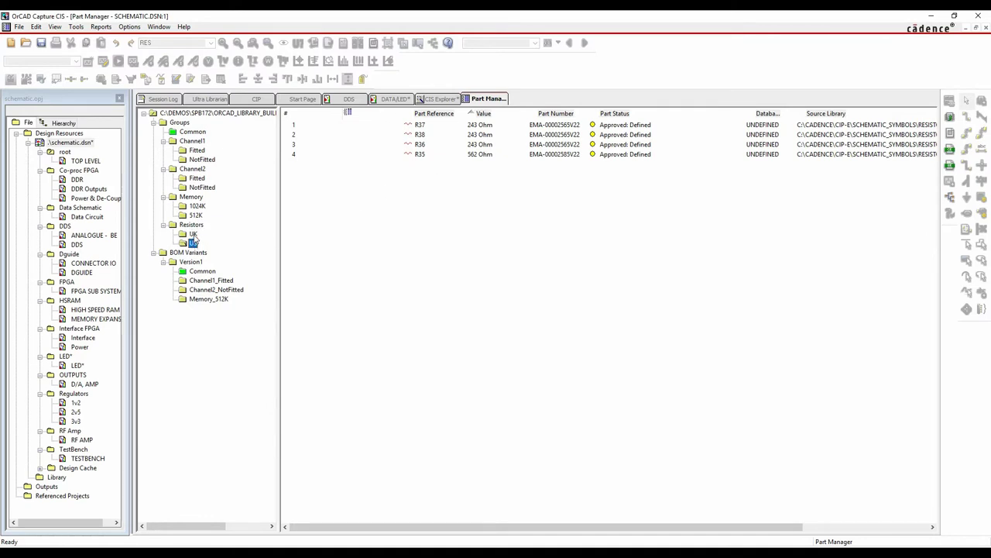
click(194, 235)
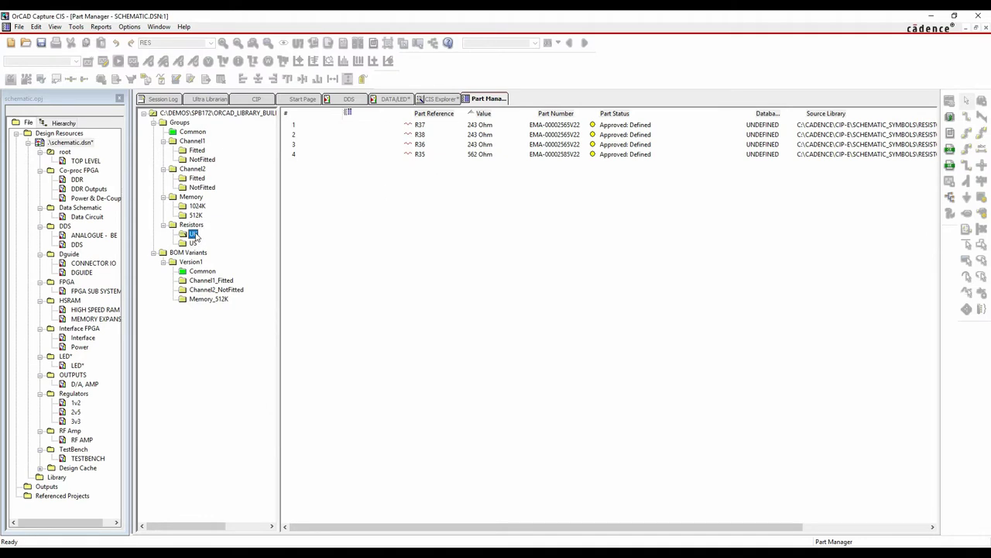
click(418, 125)
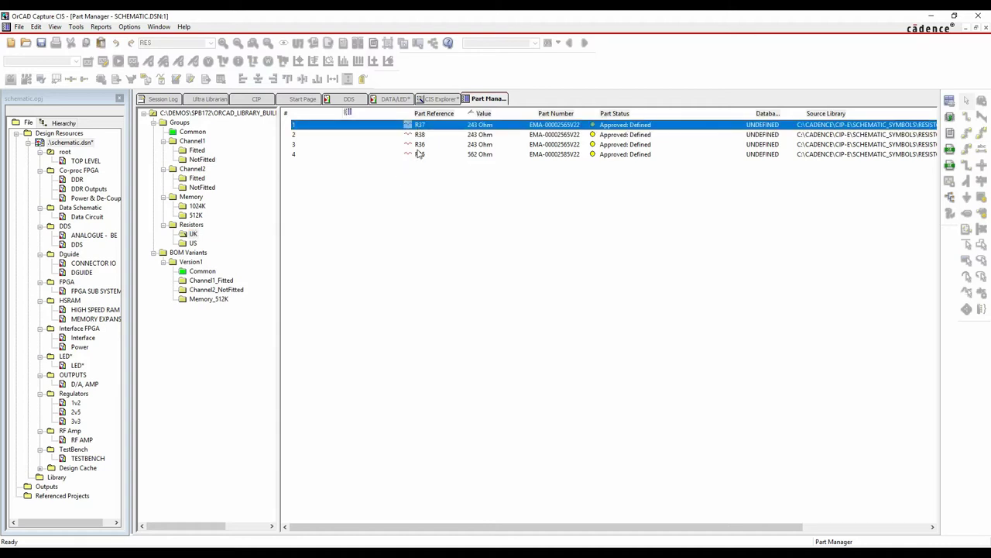
shift+click(420, 154)
right_click(420, 154)
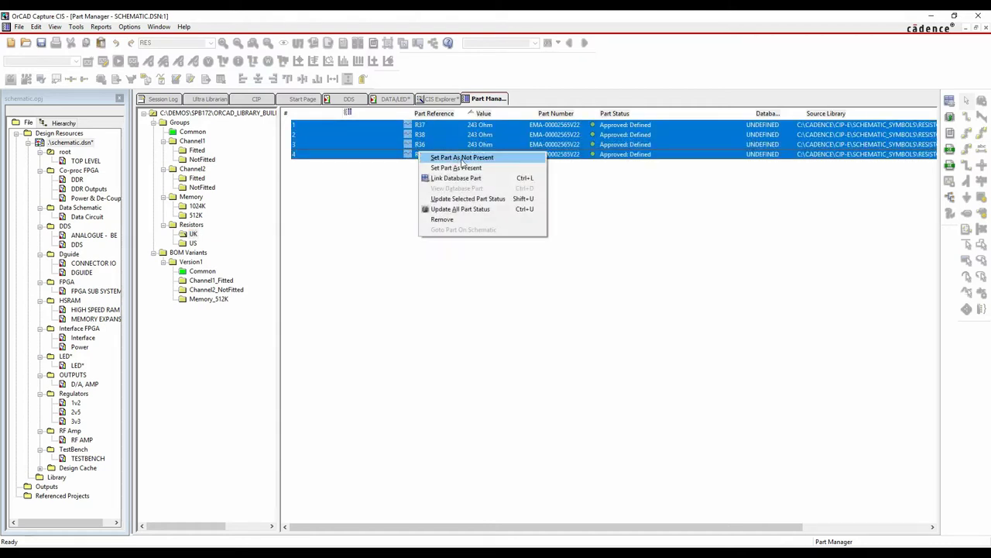
click(461, 158)
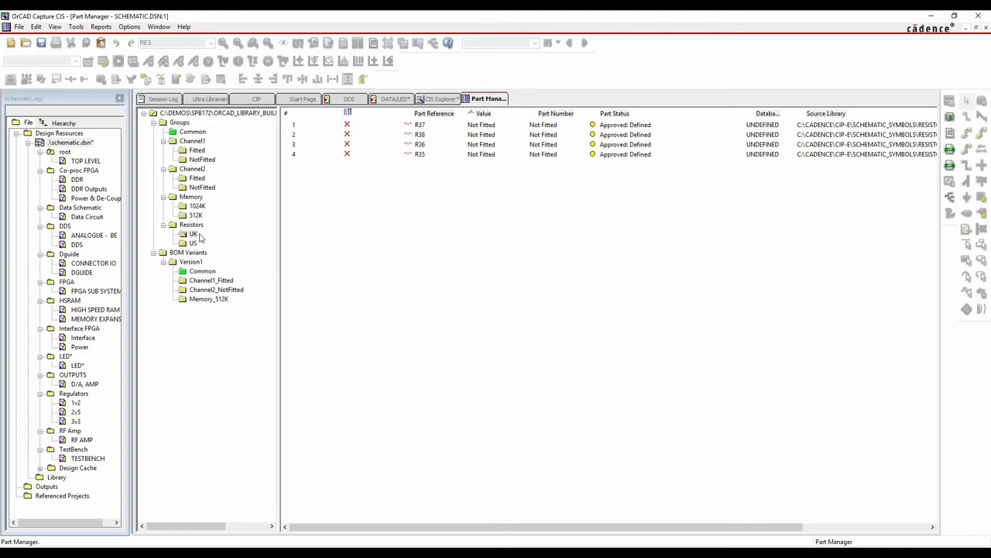
In the US subgroup, select R37, R38 and R36 to review their values
click(194, 244)
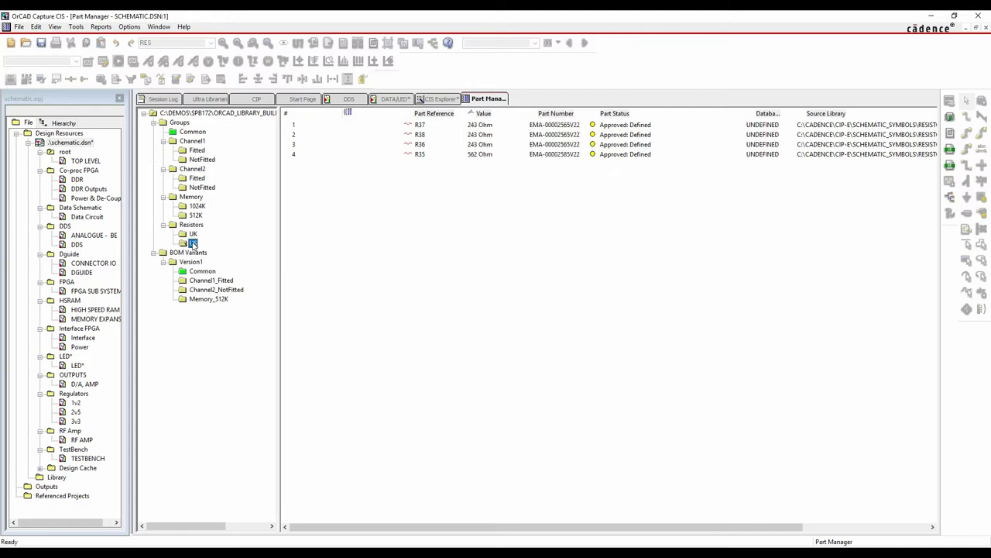
click(436, 126)
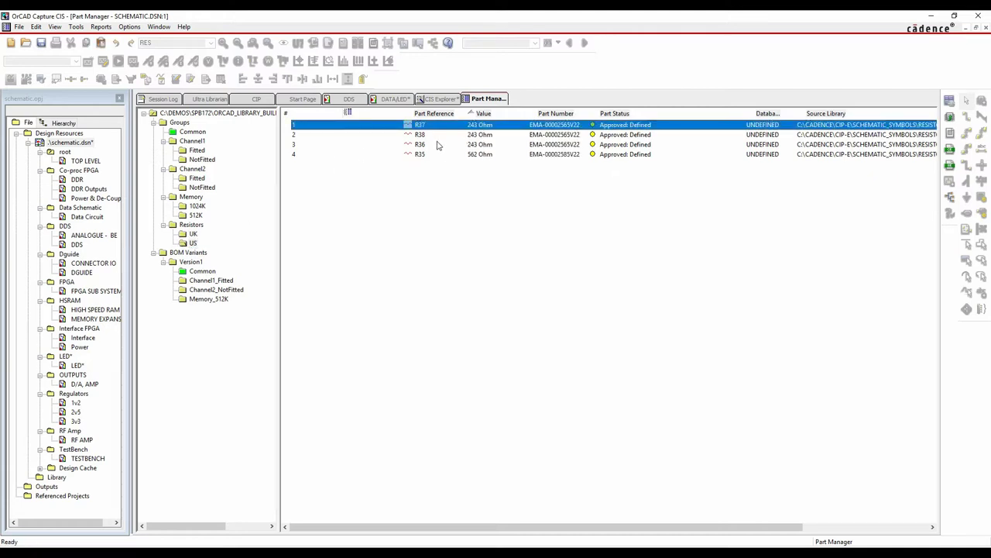
shift+click(434, 145)
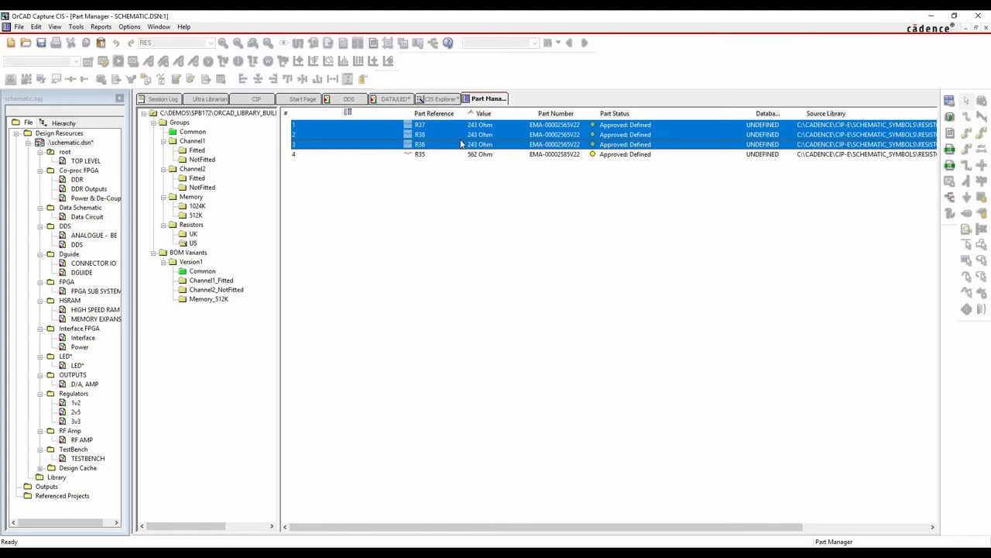
Query the database for 562 Ohm parts to replace the three selected 243 Ohm resistors
right_click(461, 144)
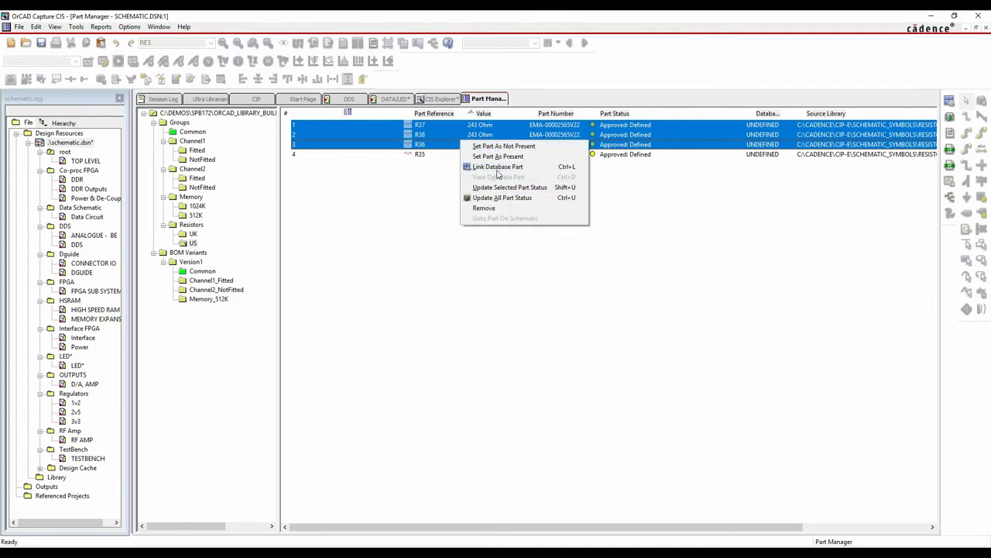
click(498, 169)
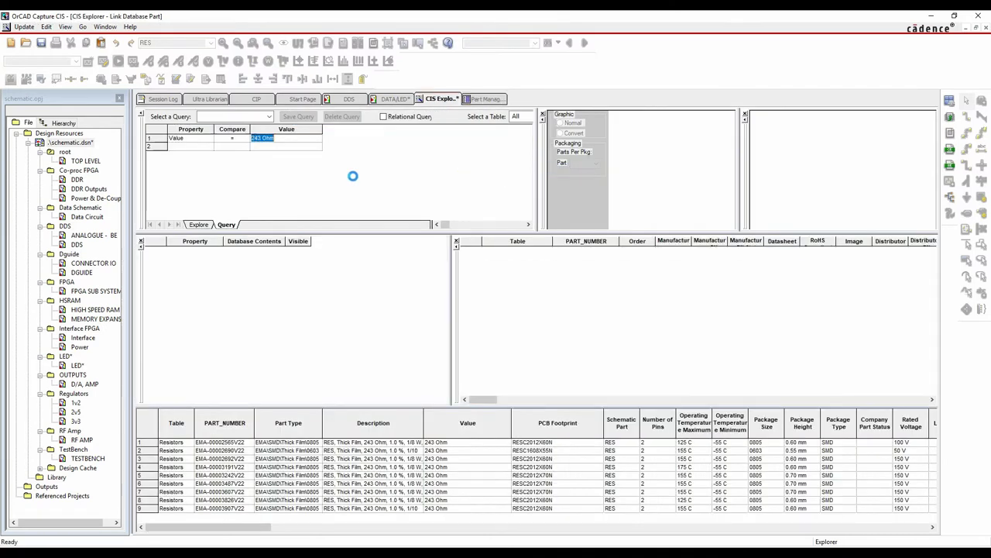
drag(262, 138, 248, 139)
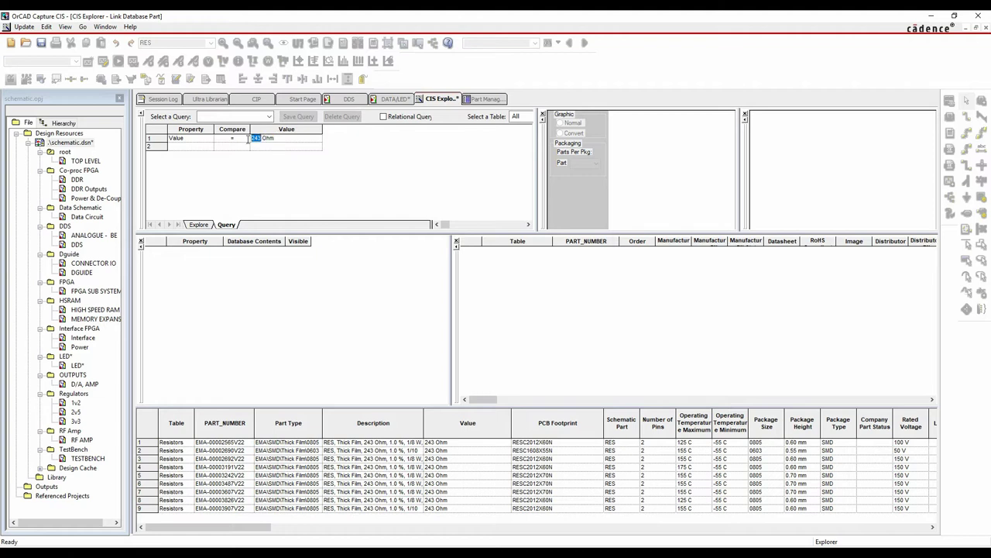
text(562)
key(Return)
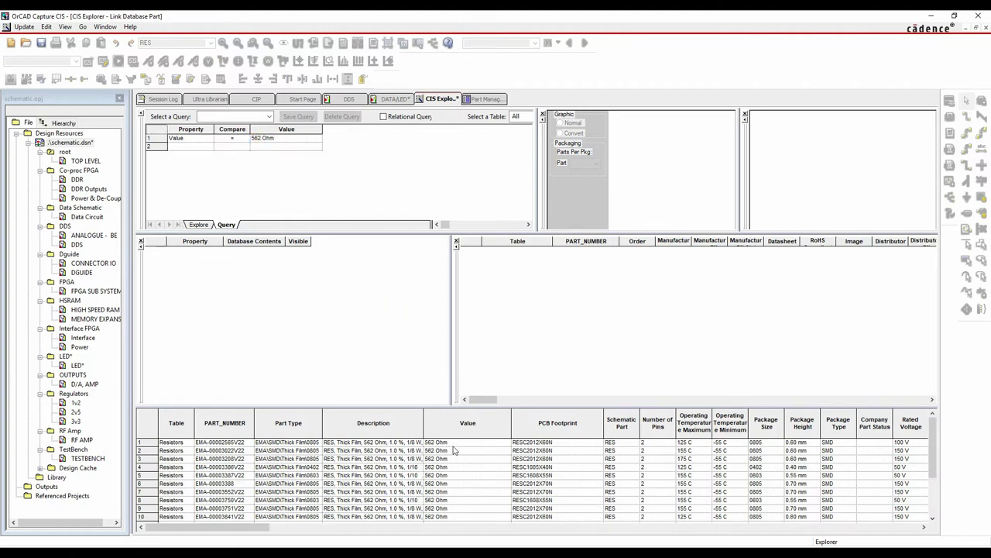
Link the first result, EMA-00002585V22, to R36–R38 and compare the UK and US groups
click(433, 444)
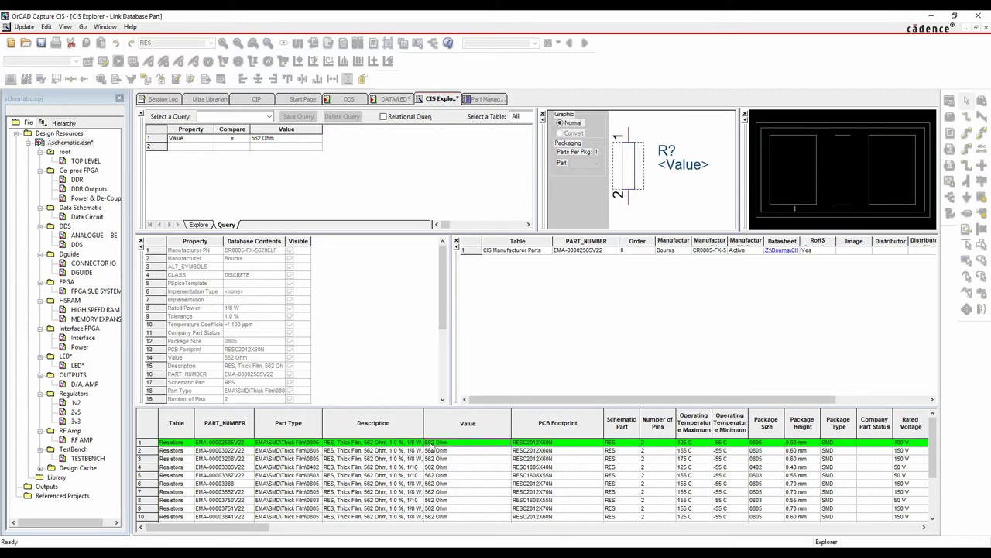
right_click(434, 446)
click(465, 449)
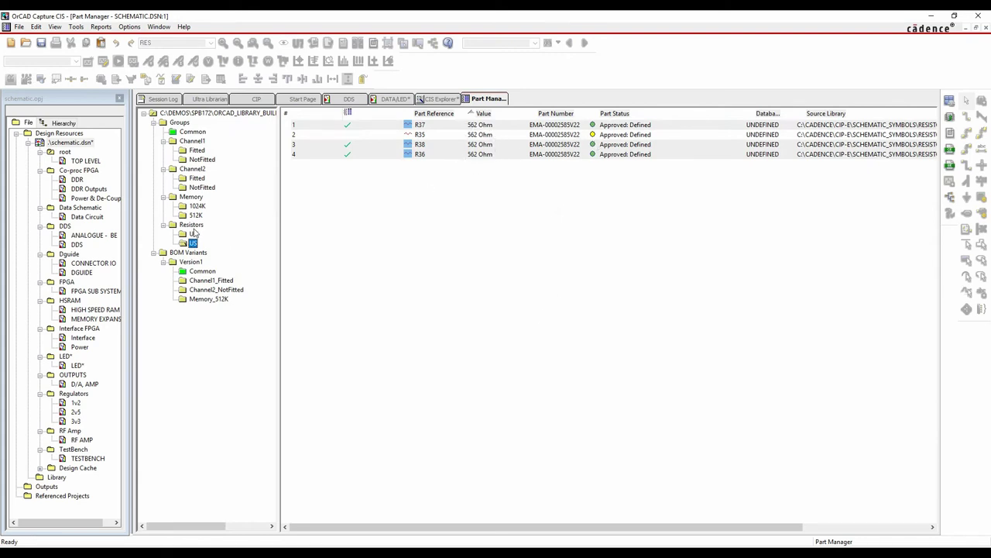
click(193, 235)
click(193, 244)
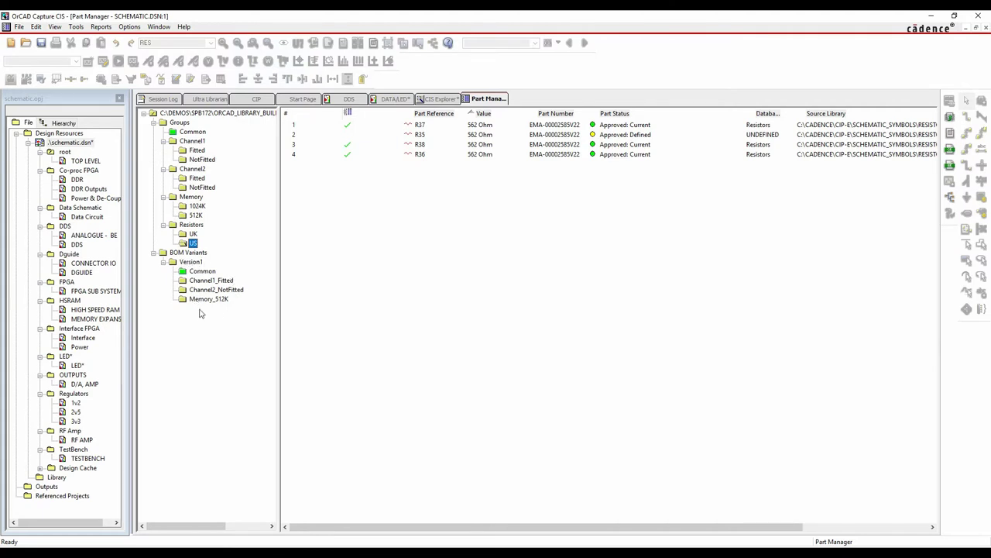
Review the UK and Version1 groups, then create a new BOM variant named Version2
click(193, 234)
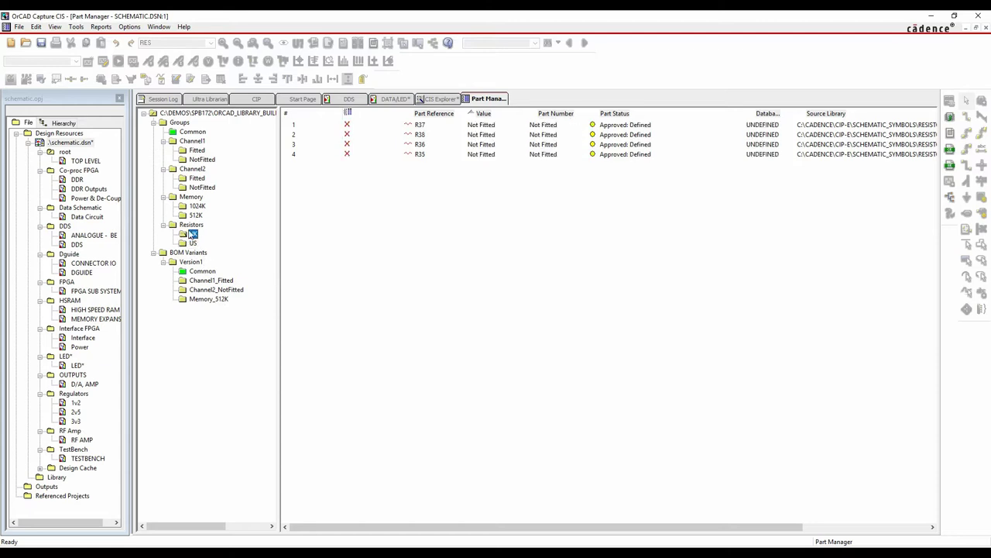
click(192, 263)
click(190, 252)
right_click(201, 253)
click(229, 261)
text(Version2)
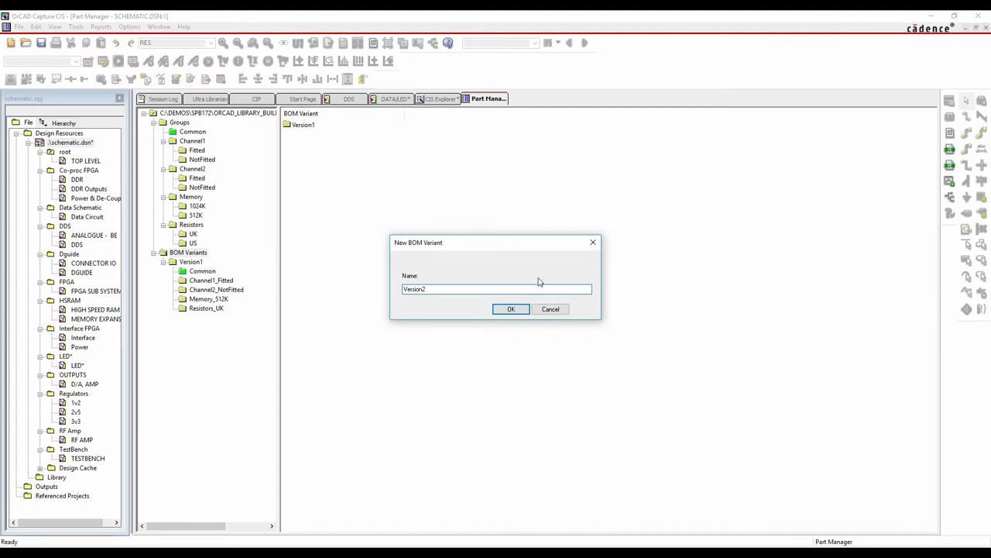
click(511, 310)
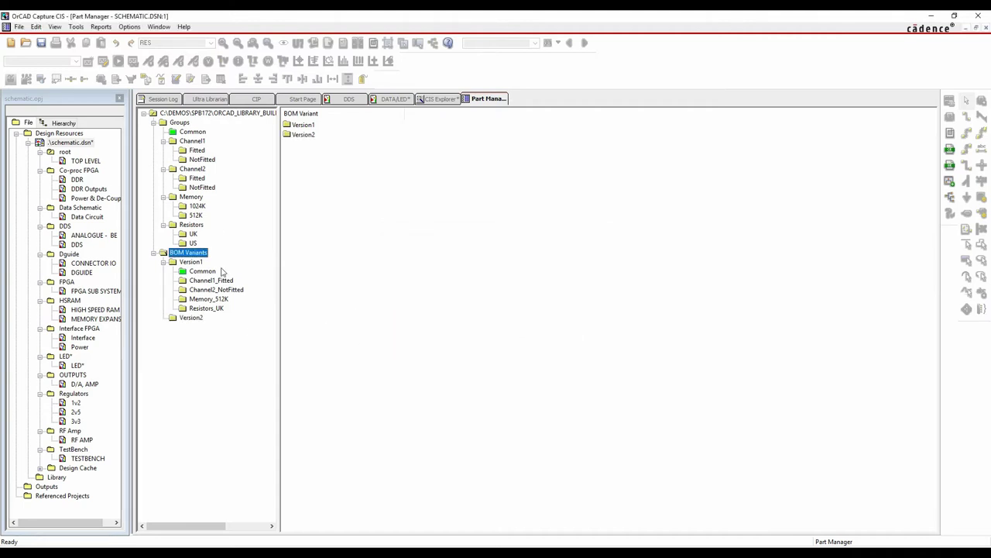
Populate Version2 with the channel NotFitted, Memory 512K and US resistor groups, then show the LED page
click(194, 133)
click(202, 271)
click(190, 318)
drag(203, 159, 192, 325)
click(204, 197)
click(194, 318)
drag(198, 219, 192, 320)
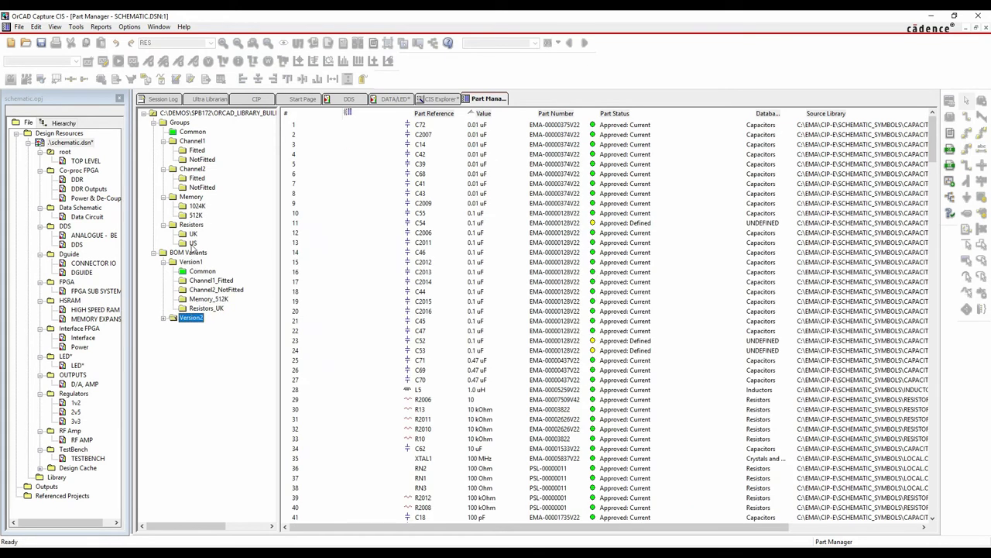
drag(194, 238, 186, 320)
click(163, 318)
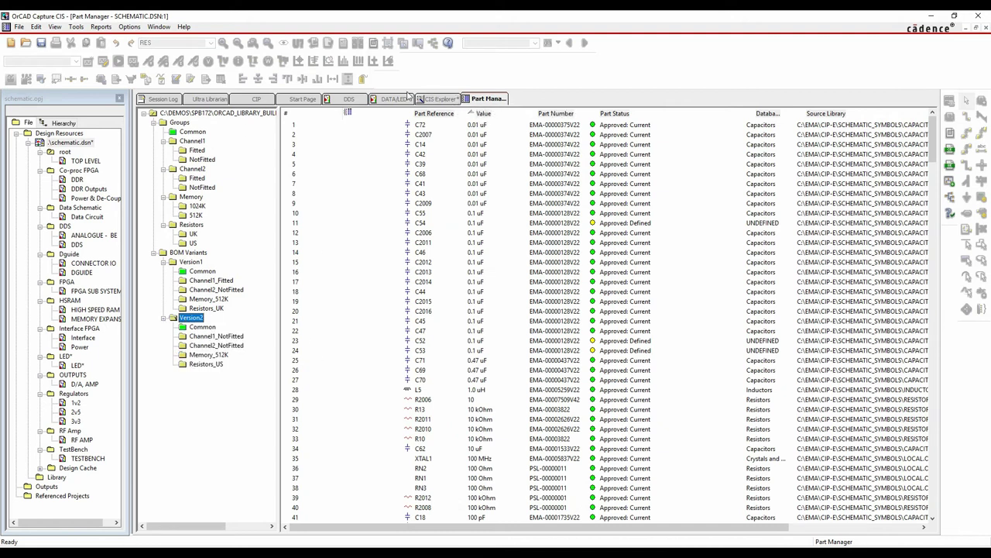
click(407, 96)
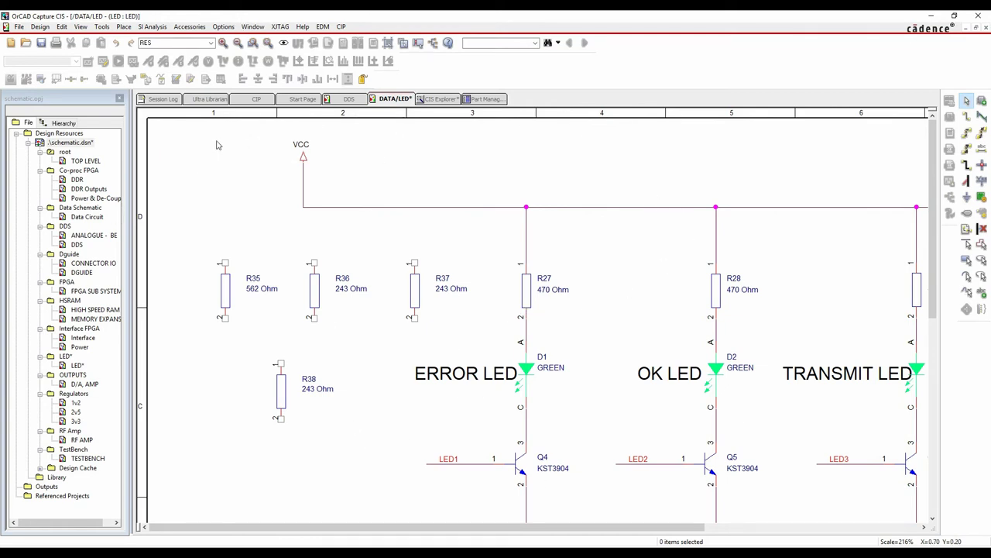
Switch the LED schematic's variant view mode to Version1
click(81, 26)
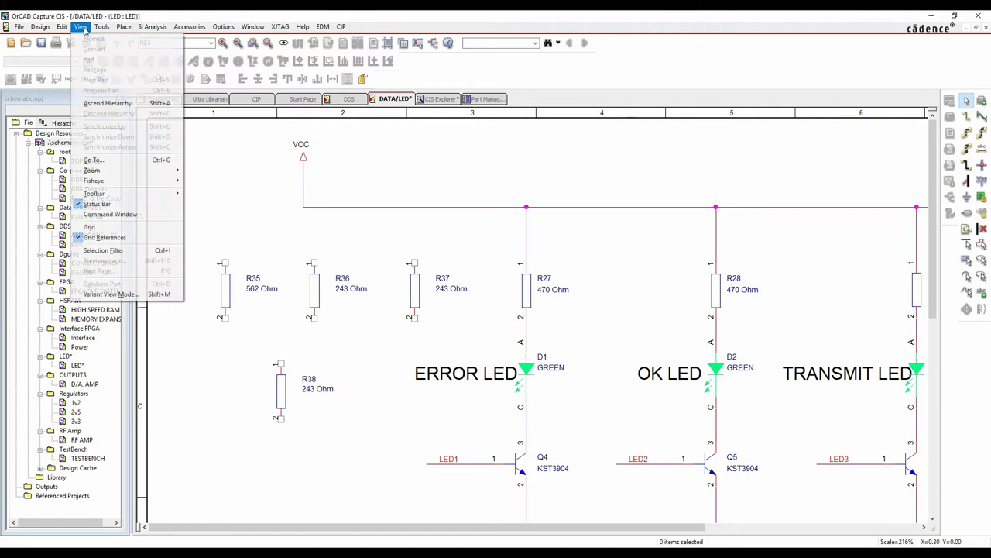
click(102, 294)
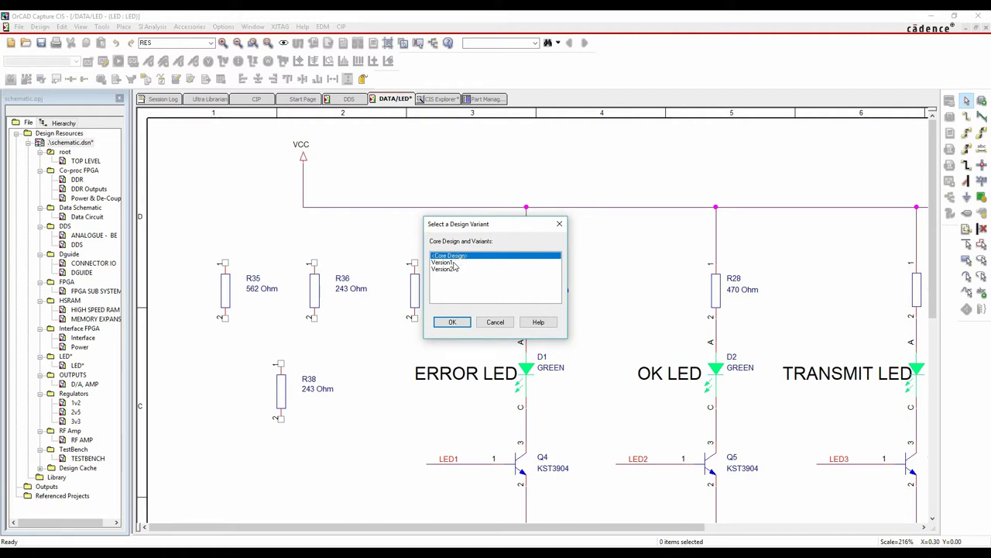
click(453, 263)
click(452, 321)
click(533, 310)
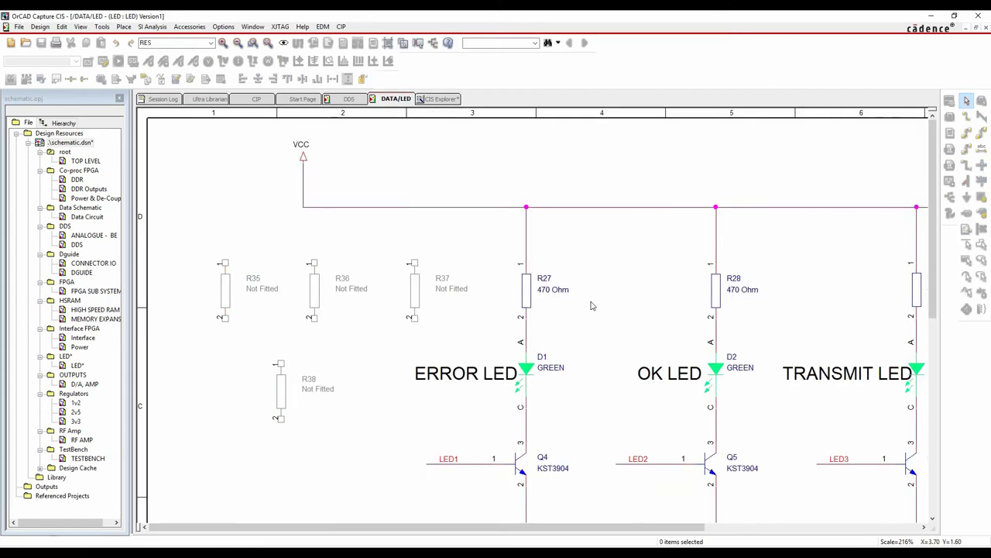
Pan around the page to check R35–R38 marked Not Fitted and the title block reading Version1
mouse_move(292, 382)
scroll(393, 305, down, 3)
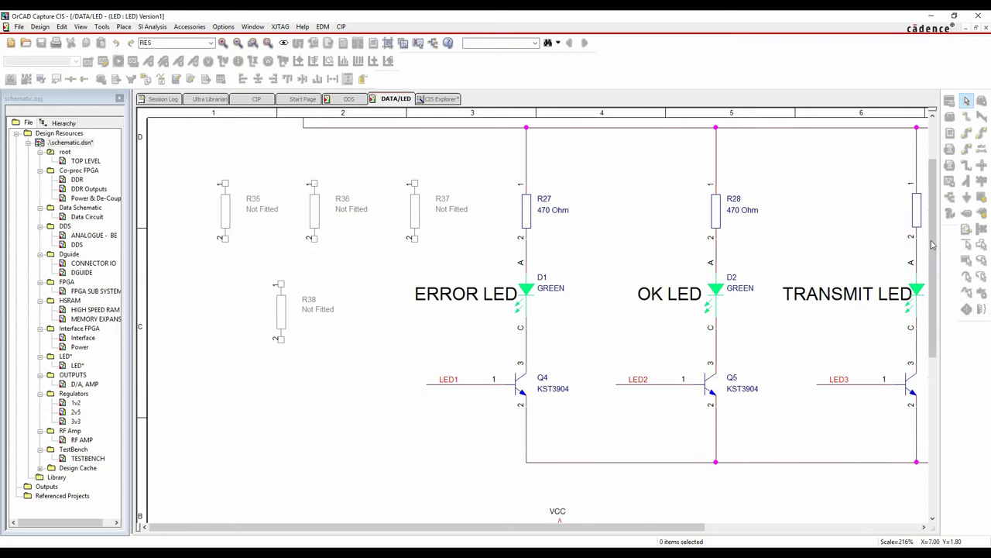
drag(933, 251, 942, 376)
drag(671, 528, 908, 517)
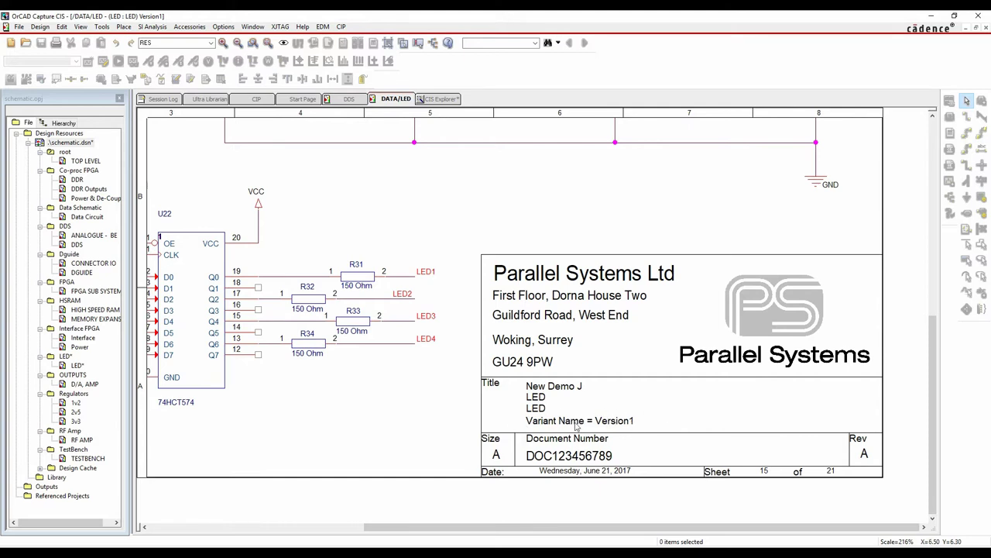
scroll(619, 423, up, 5)
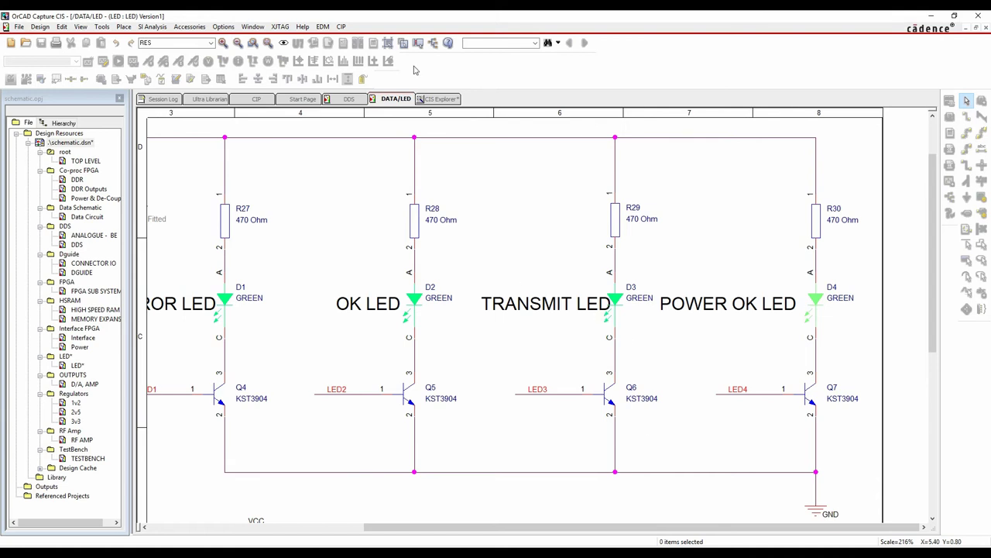
drag(634, 529, 286, 546)
scroll(331, 357, up, 1)
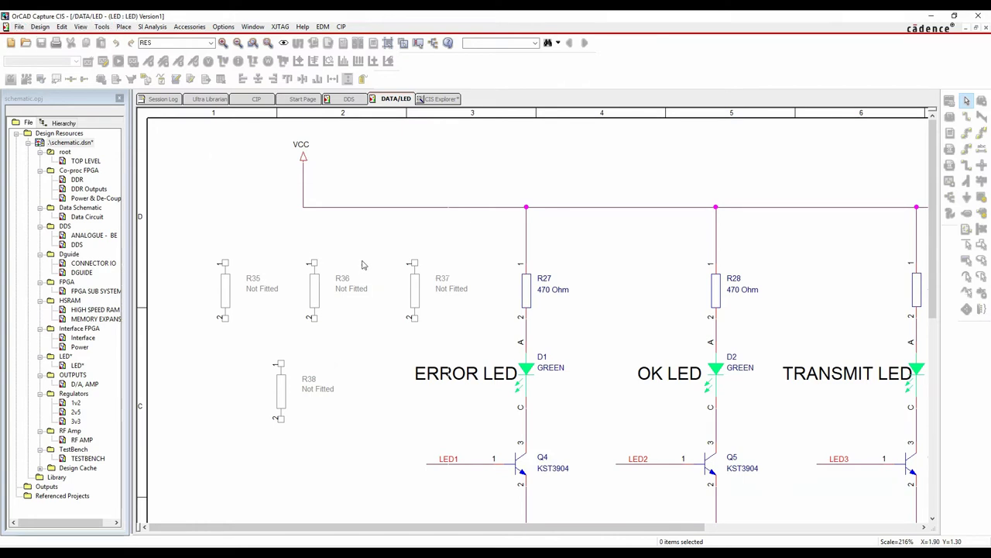
Set the schematic's variant view mode to Version2
click(81, 27)
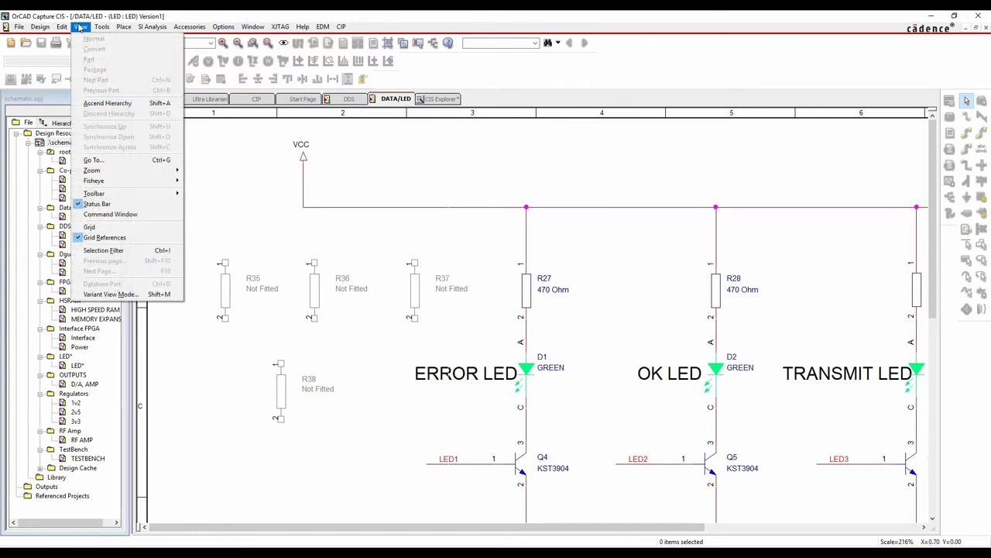
click(110, 294)
double_click(453, 270)
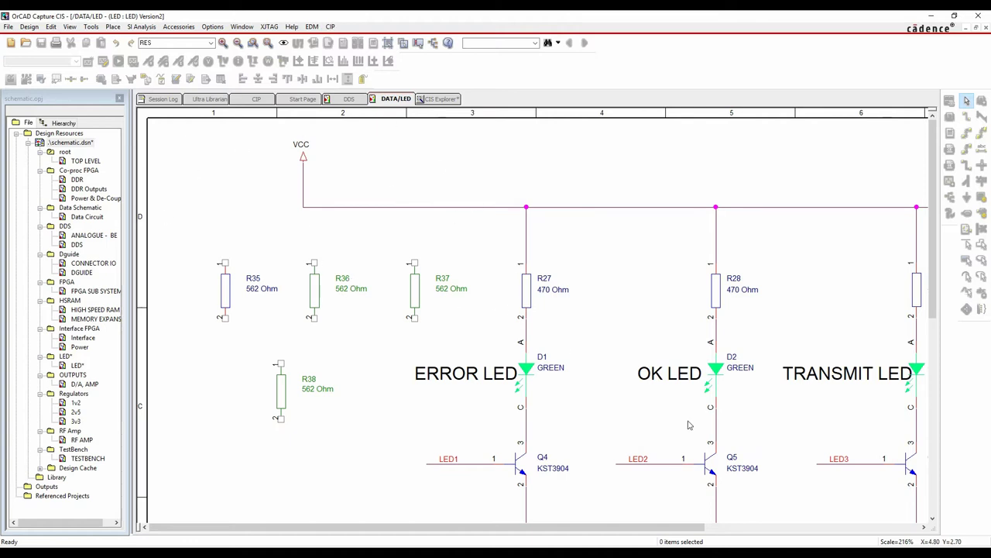
Pan to the title block and back to confirm Version2 and R35–R38 at 562 Ohm
drag(602, 528, 818, 527)
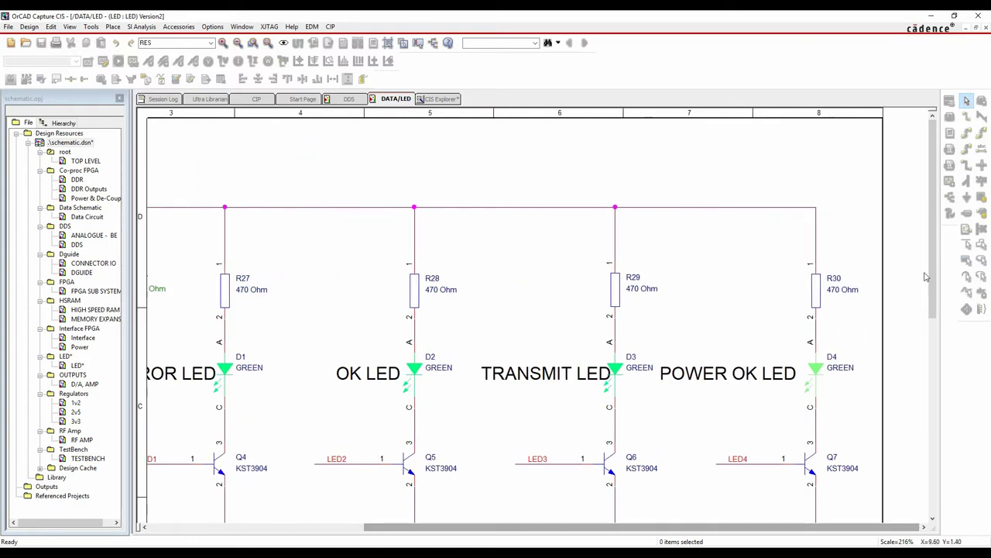
drag(935, 272, 935, 470)
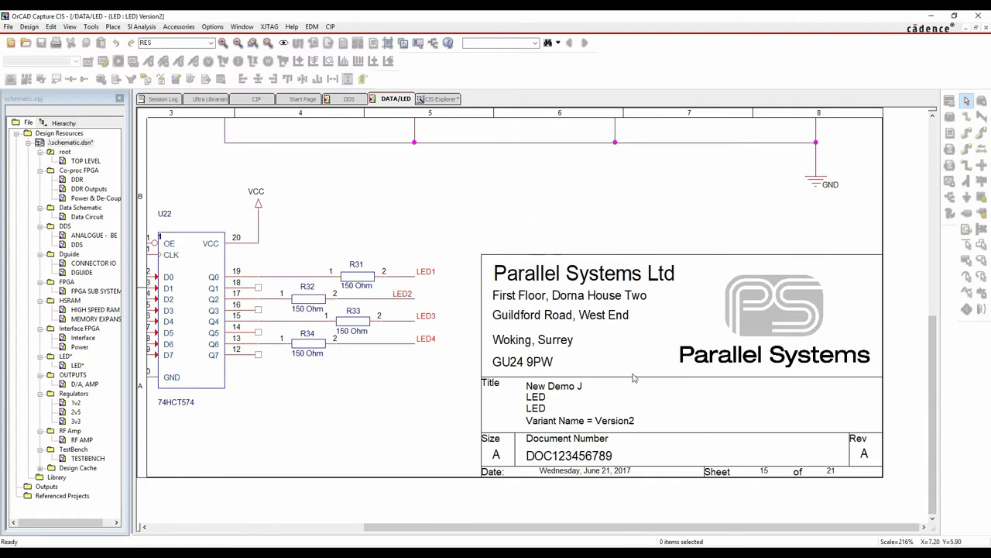
drag(636, 530, 422, 530)
scroll(403, 322, up, 5)
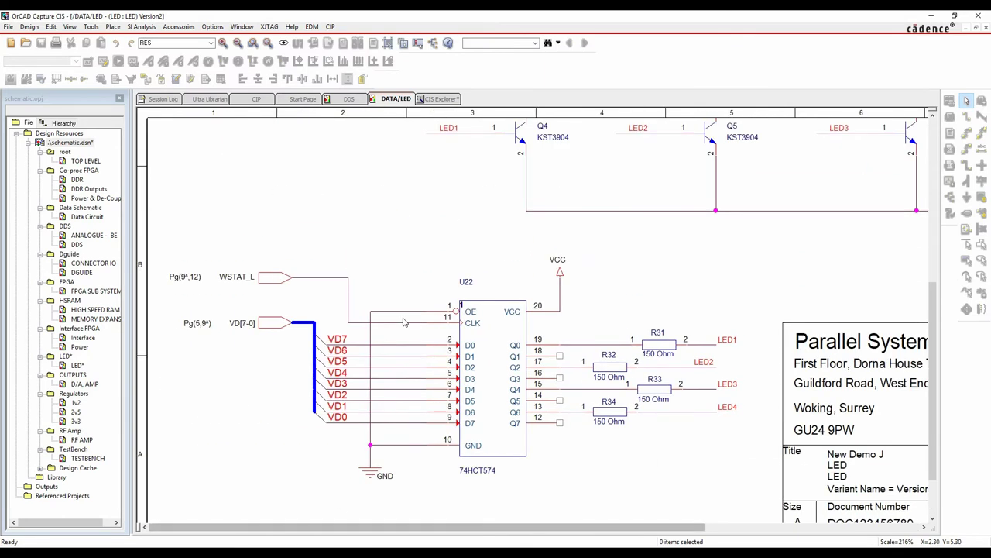
scroll(402, 322, up, 5)
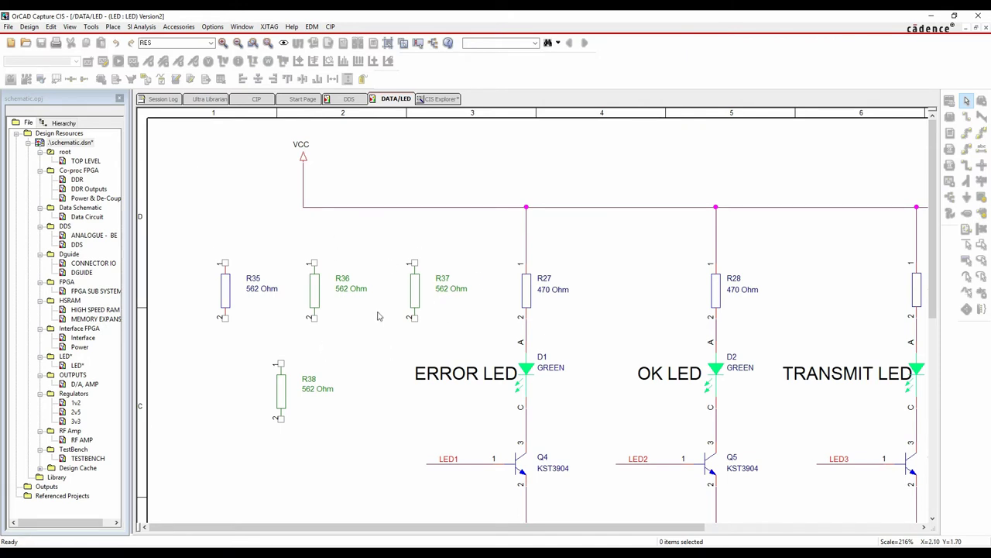
click(212, 26)
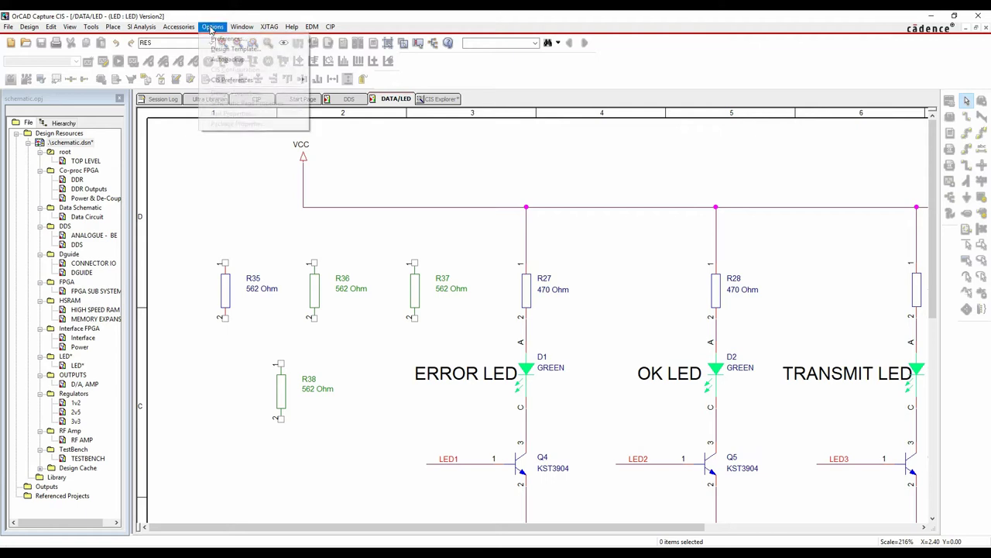
click(226, 37)
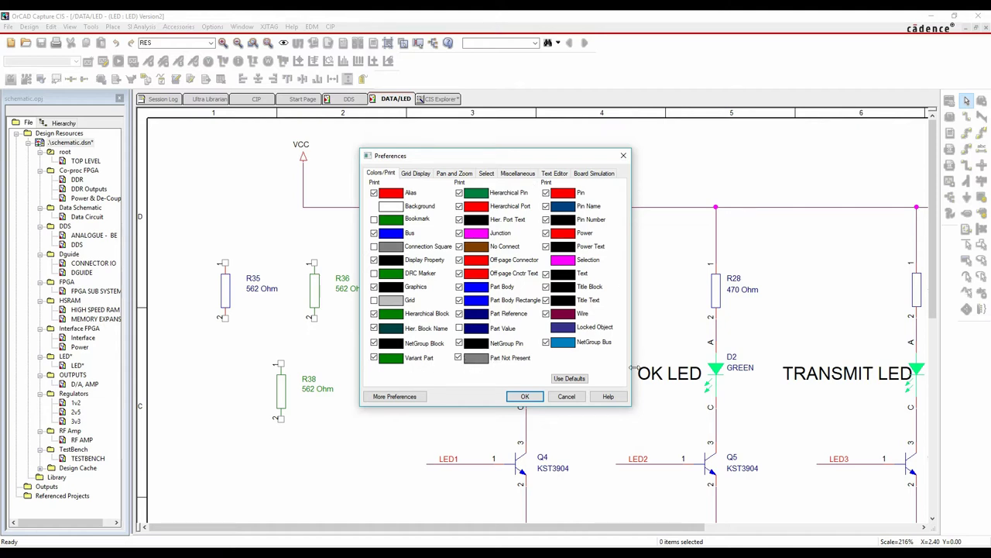
click(526, 398)
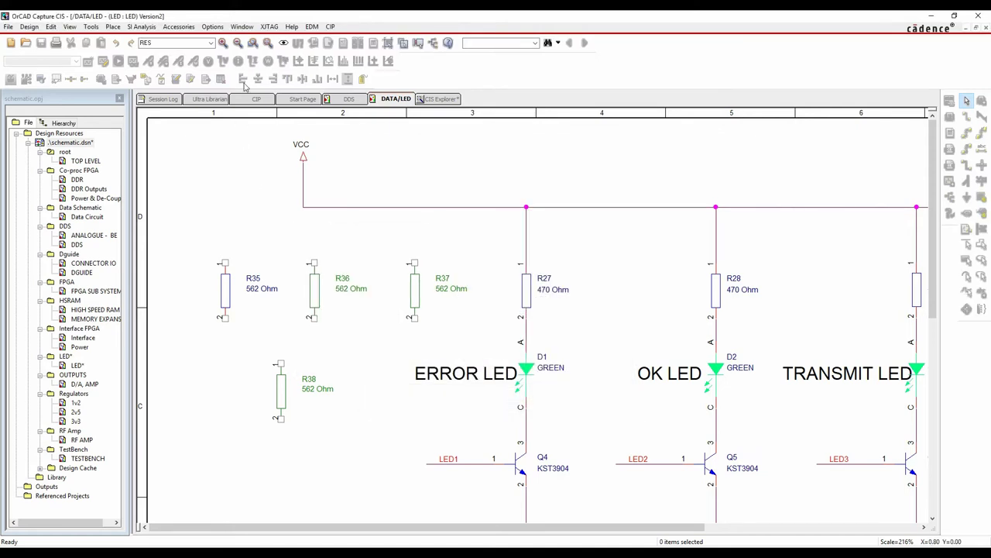
Switch the LED page's variant view back to <Core Design>, restoring R36–R38 at 243 Ohm
click(81, 143)
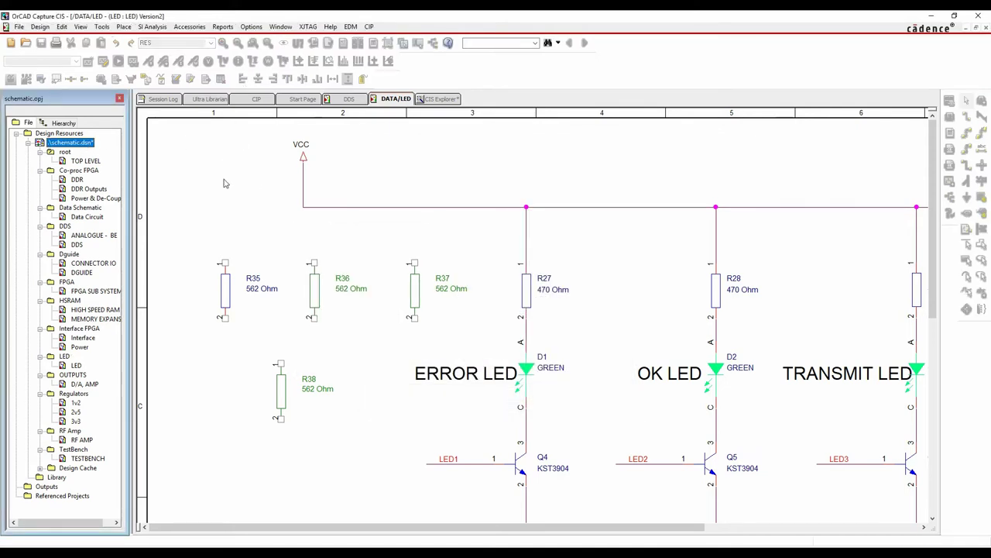
click(124, 27)
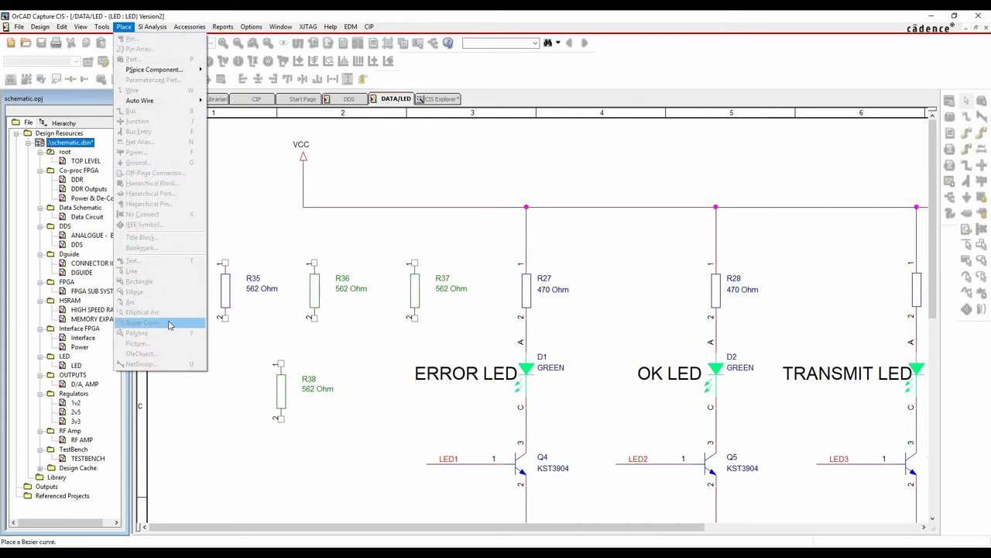
click(270, 237)
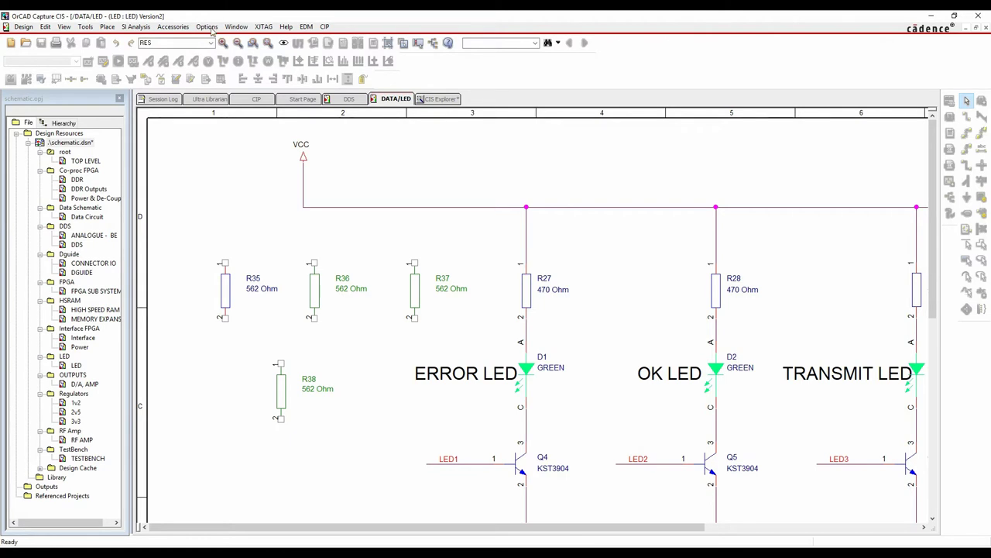
click(71, 143)
click(80, 27)
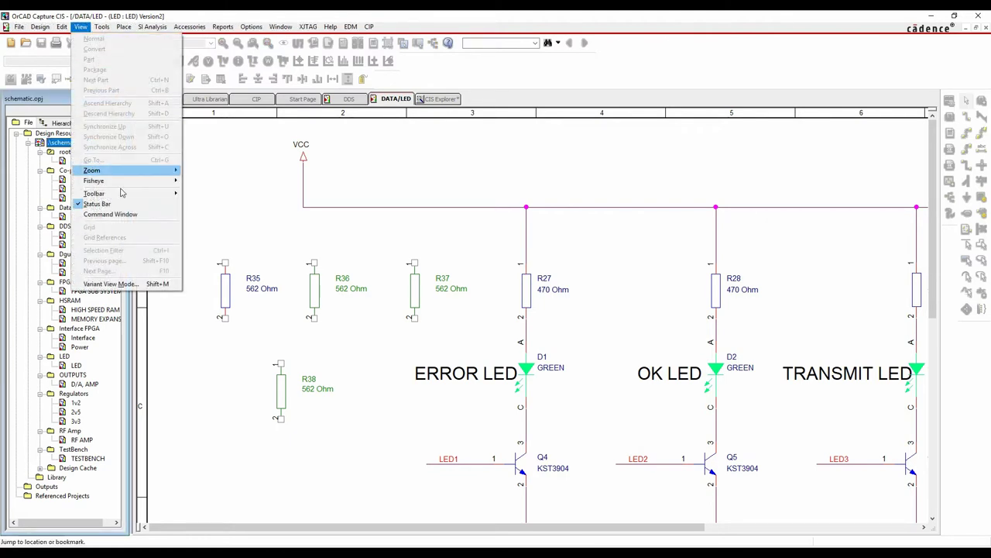
click(117, 285)
double_click(448, 256)
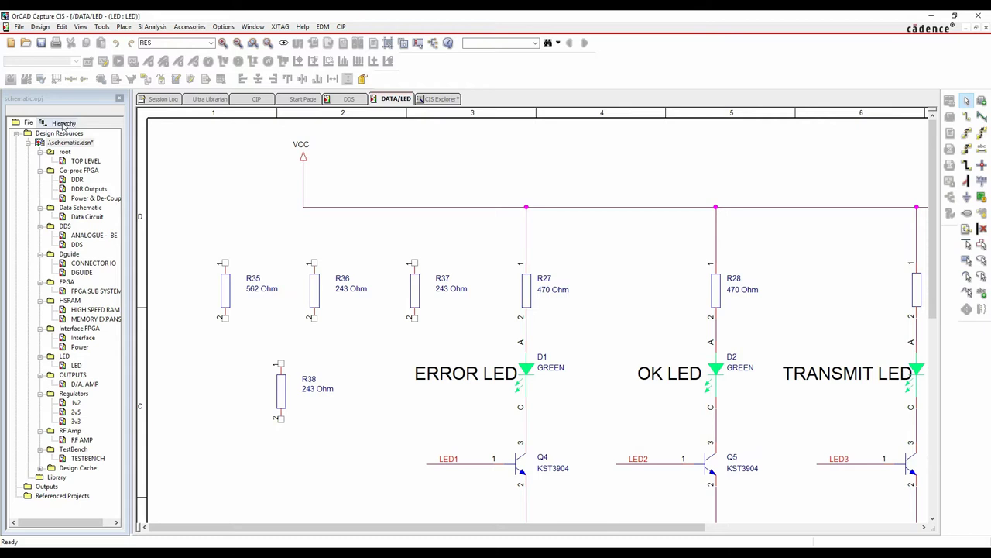
click(78, 145)
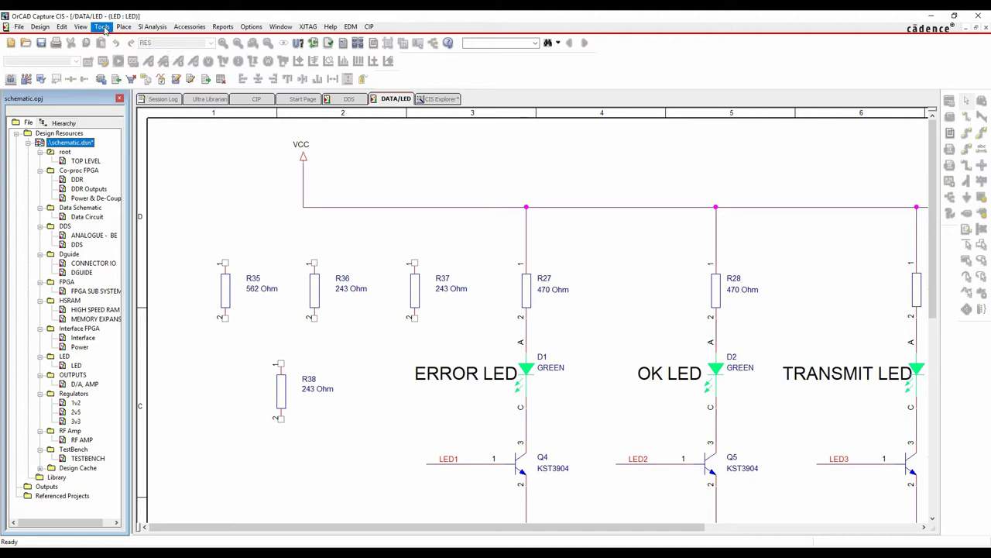
click(104, 29)
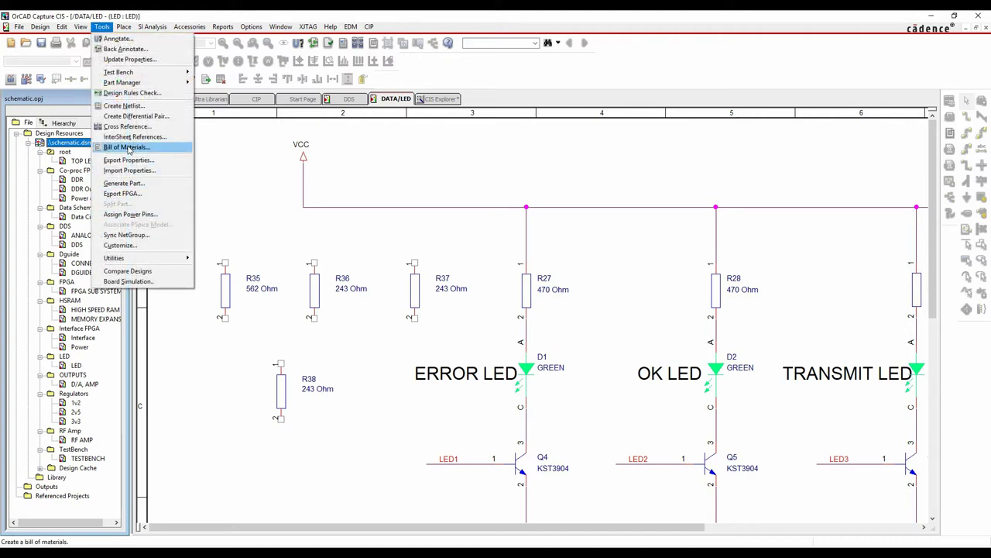
click(127, 147)
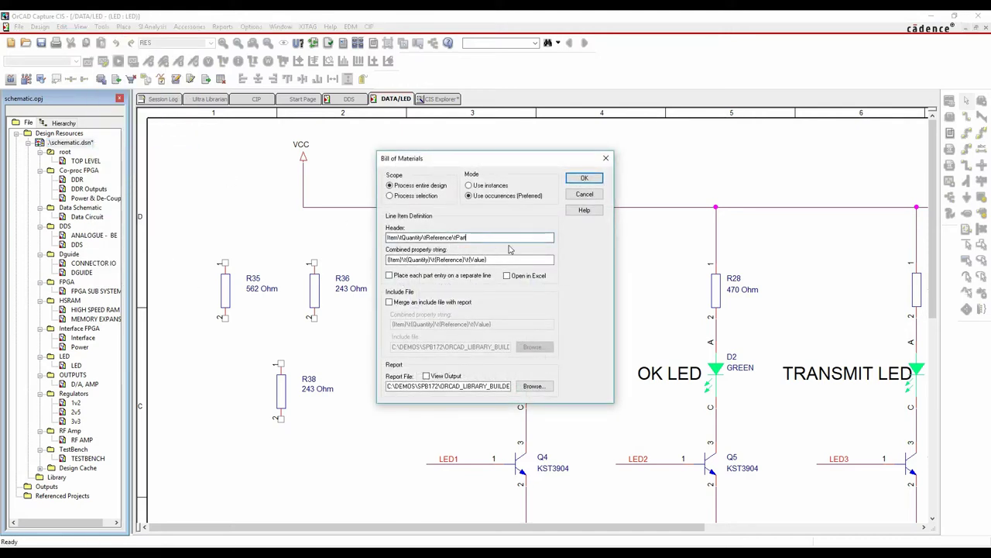
click(497, 260)
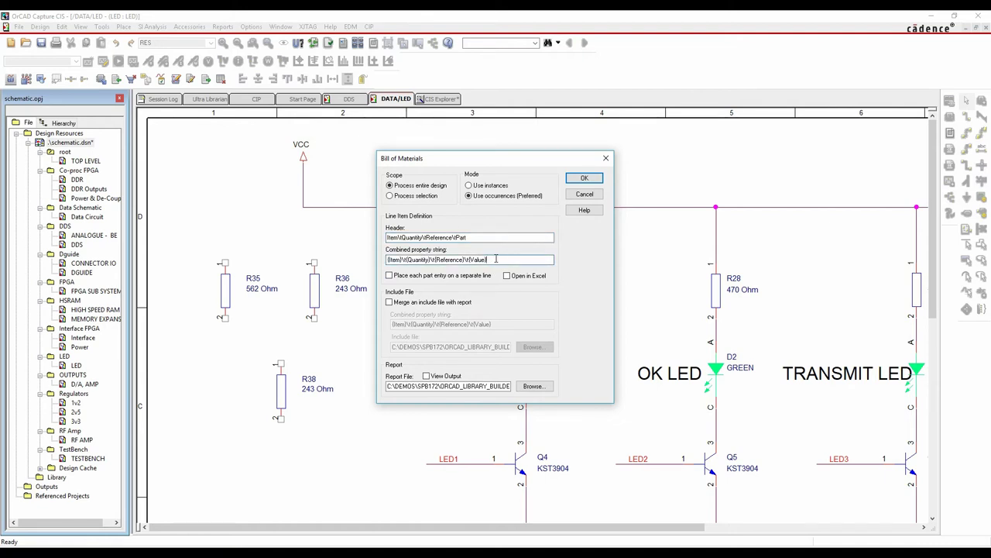
click(498, 239)
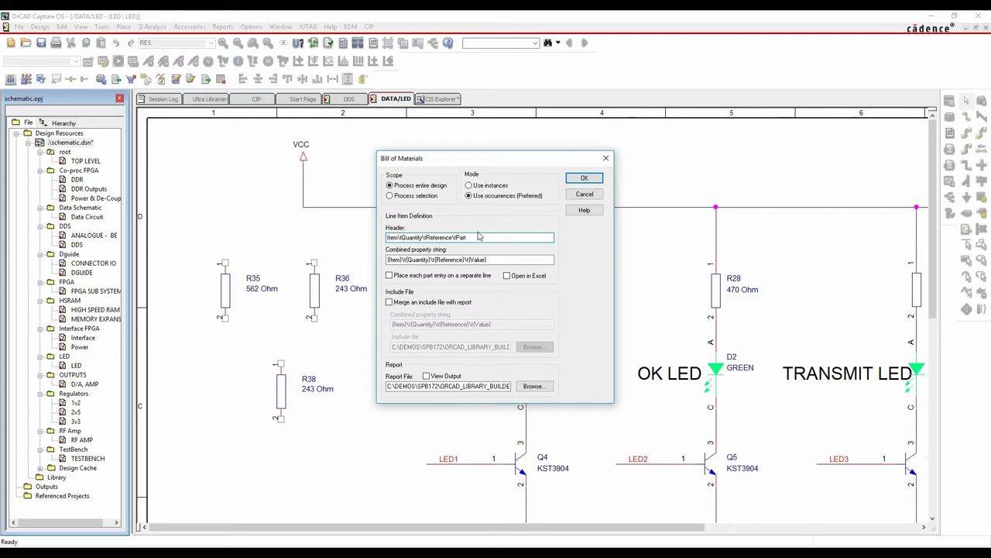
click(584, 193)
Generate a Standard CIS bill of materials for Version1 and Version2, merged into one Excel report
click(213, 26)
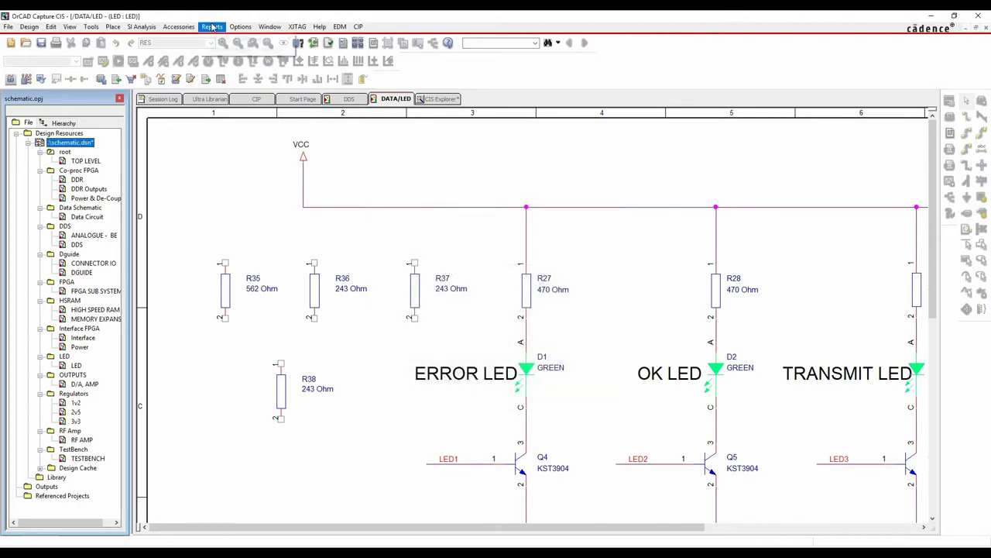
mouse_move(218, 43)
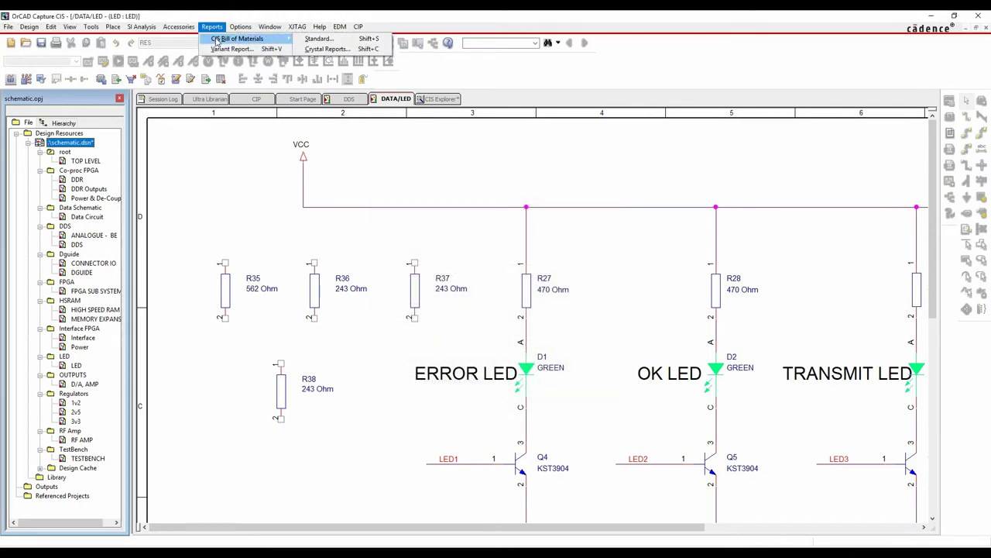
click(318, 39)
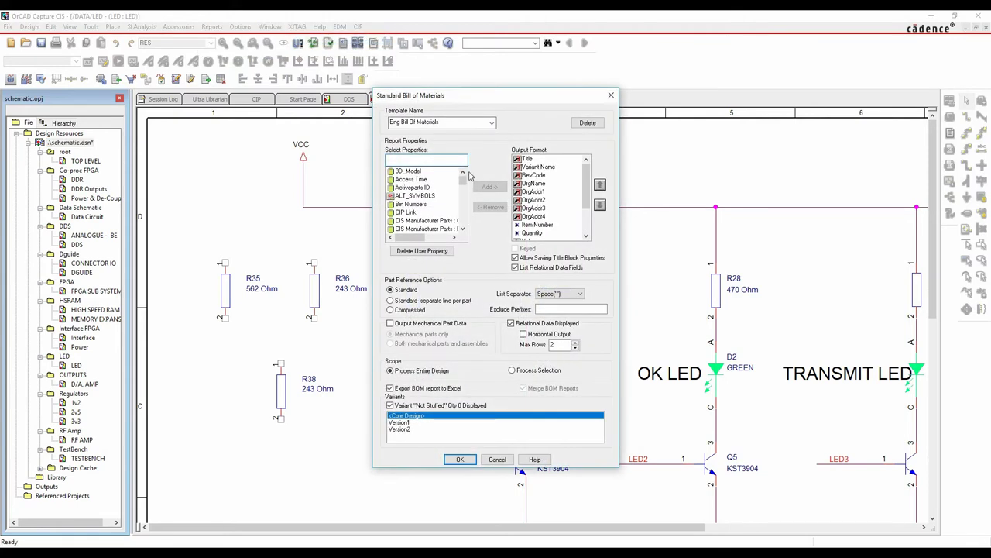
drag(497, 96, 374, 96)
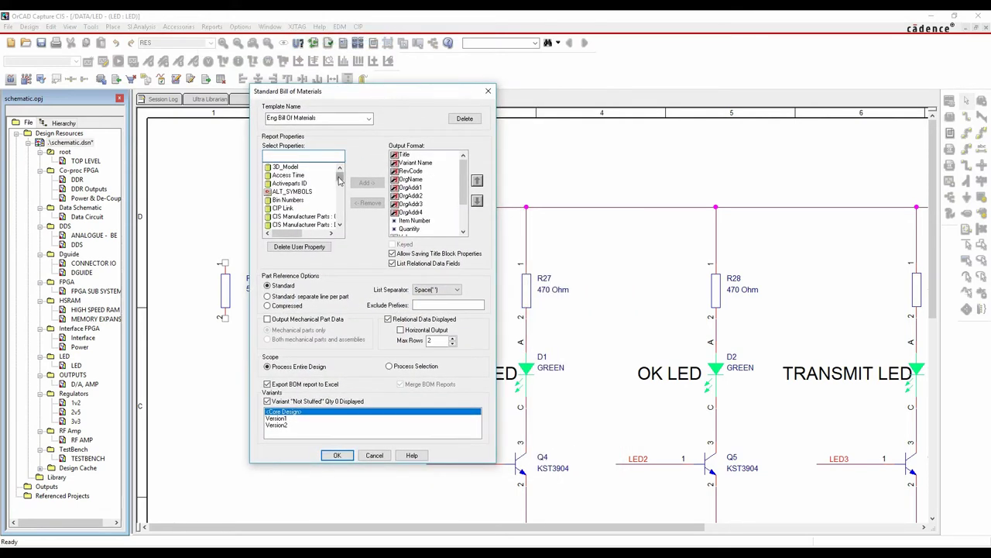
mouse_move(338, 178)
mouse_down()
mouse_move(345, 222)
mouse_move(349, 173)
mouse_up()
drag(463, 176, 474, 228)
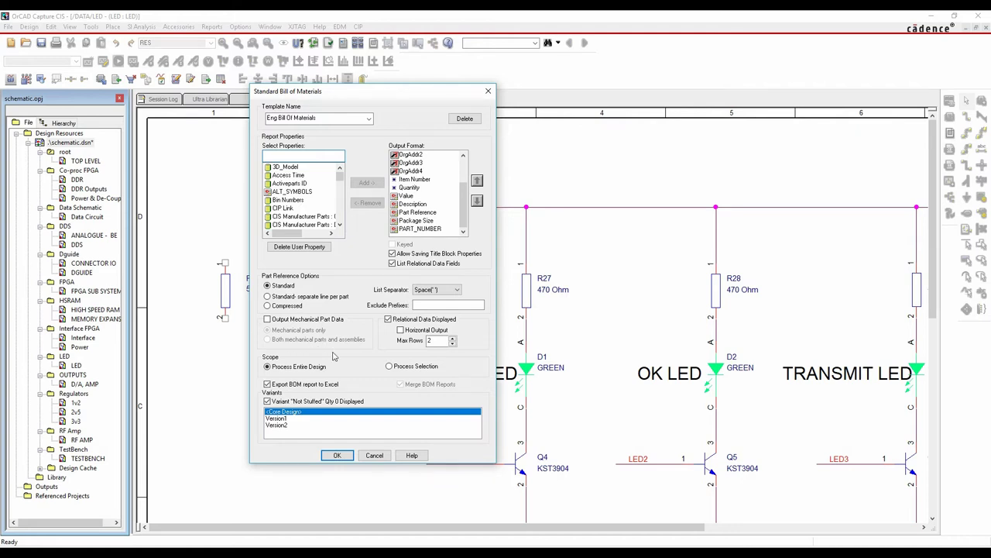
click(282, 418)
shift+click(284, 426)
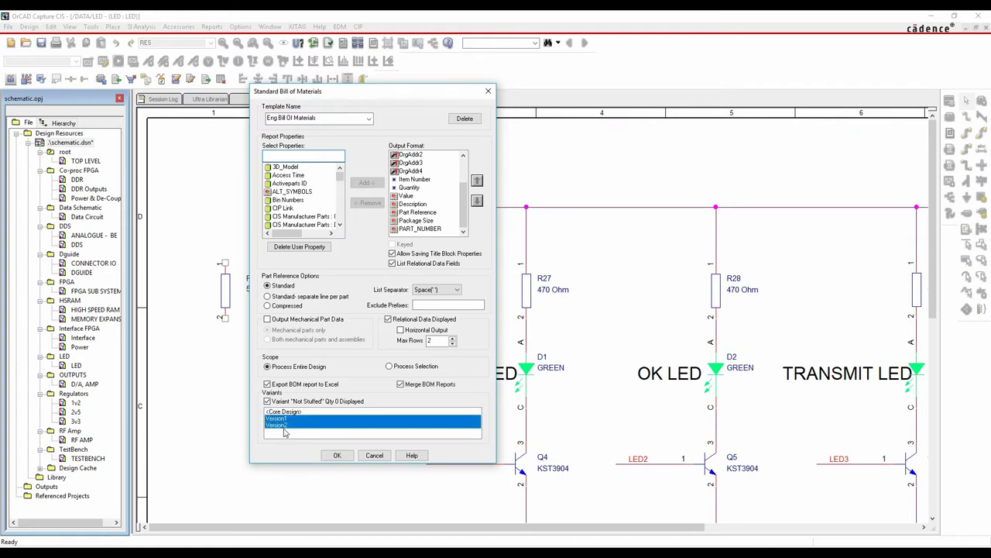
click(339, 455)
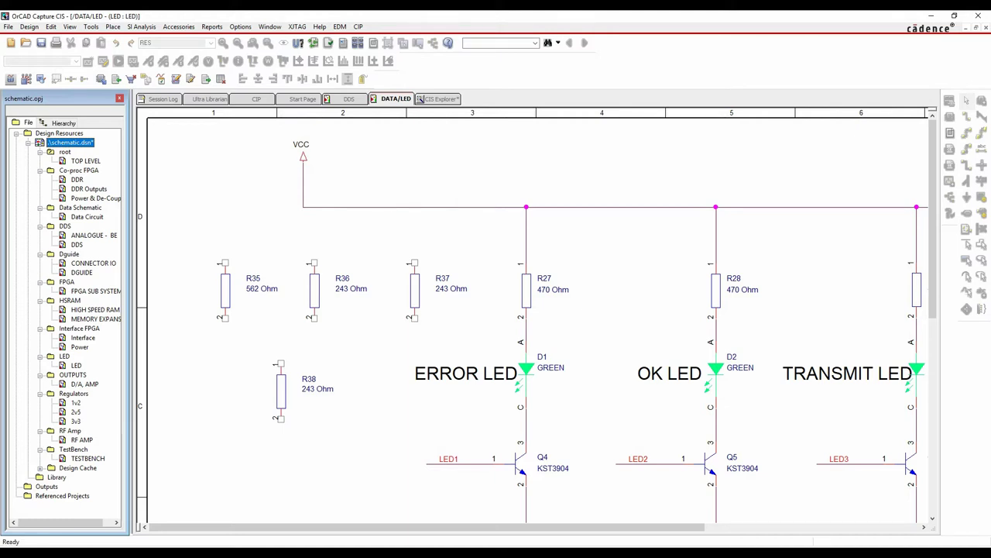
Maximize Excel and auto-fit all columns of the BOM sheet
click(800, 105)
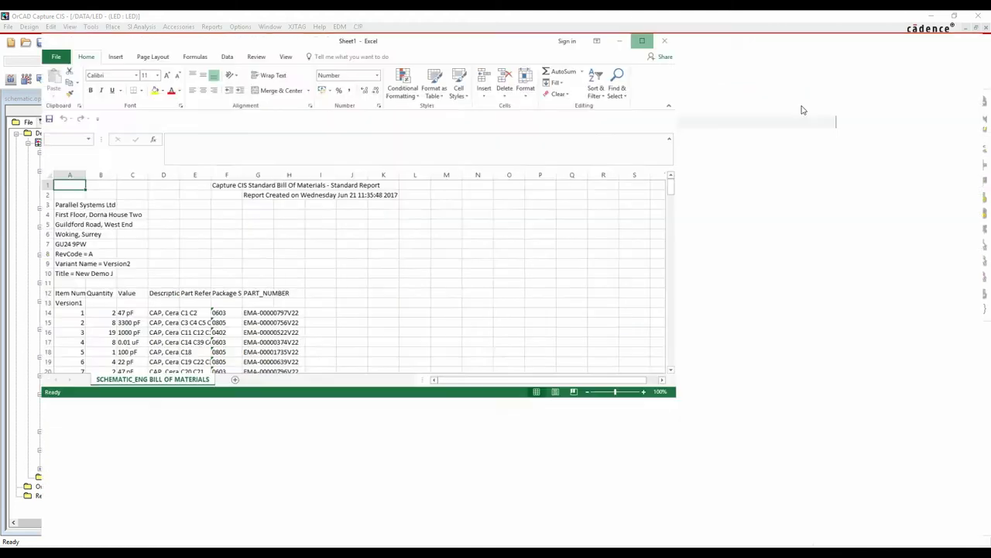
click(4, 158)
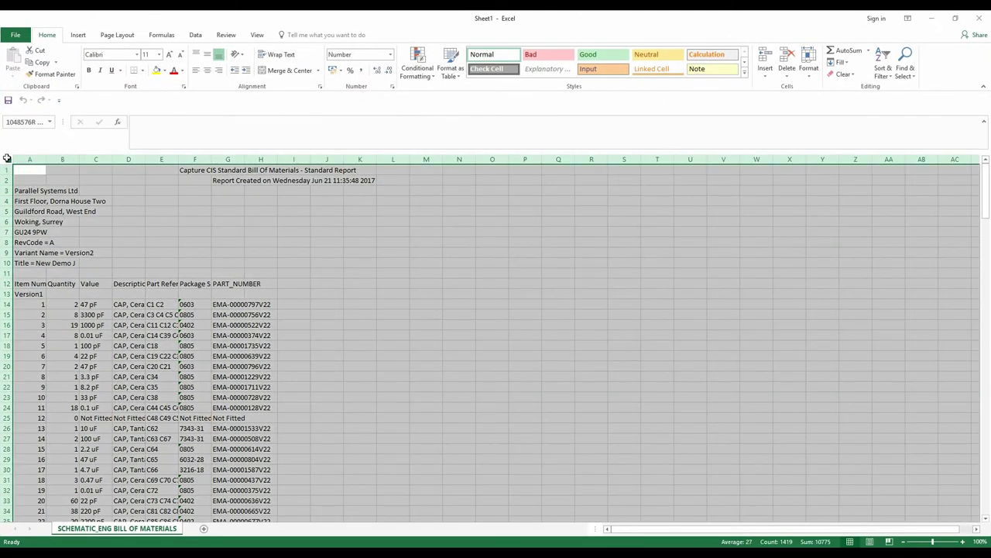
double_click(46, 159)
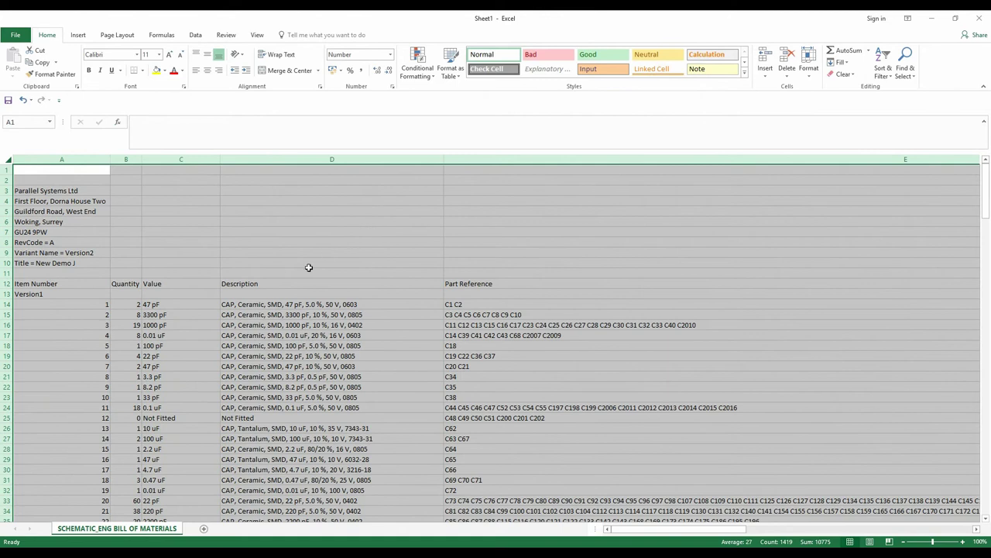
Scroll through the Version1 and Version2 BOM sections, then close Excel without saving
scroll(135, 257, down, 4)
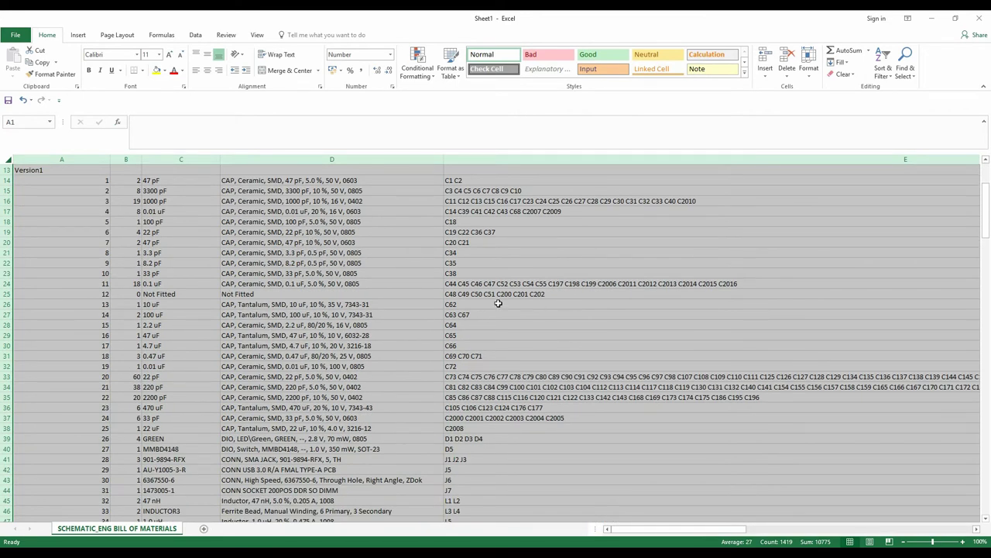
scroll(498, 301, down, 20)
scroll(782, 258, down, 7)
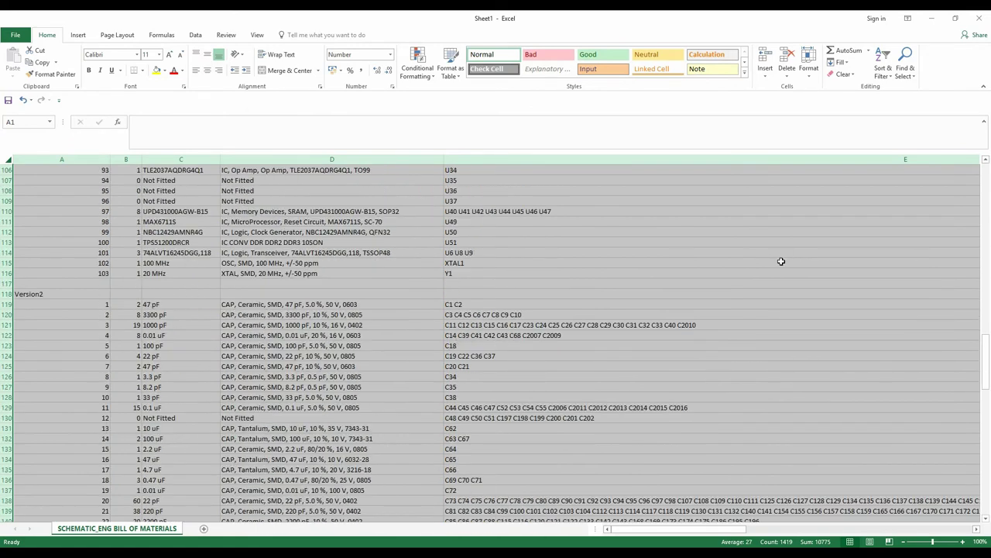
scroll(325, 325, down, 5)
scroll(347, 294, up, 4)
scroll(491, 354, down, 2)
scroll(488, 349, down, 20)
scroll(478, 340, up, 12)
scroll(477, 340, up, 8)
click(979, 18)
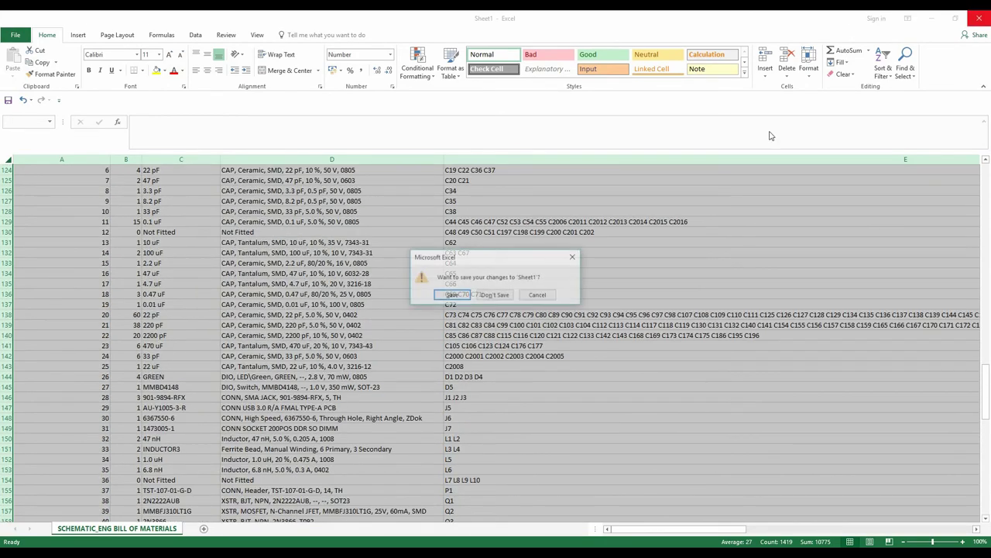
click(493, 296)
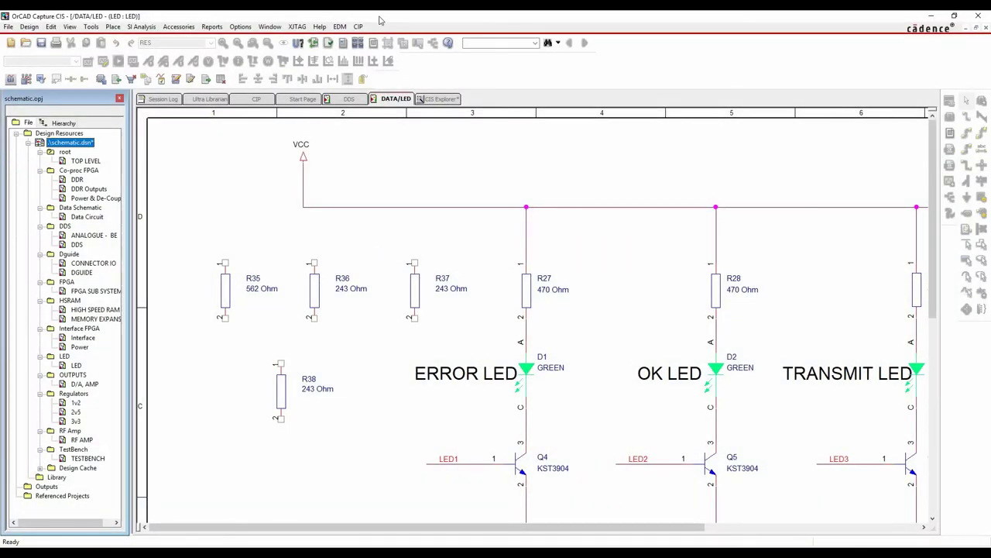
click(212, 26)
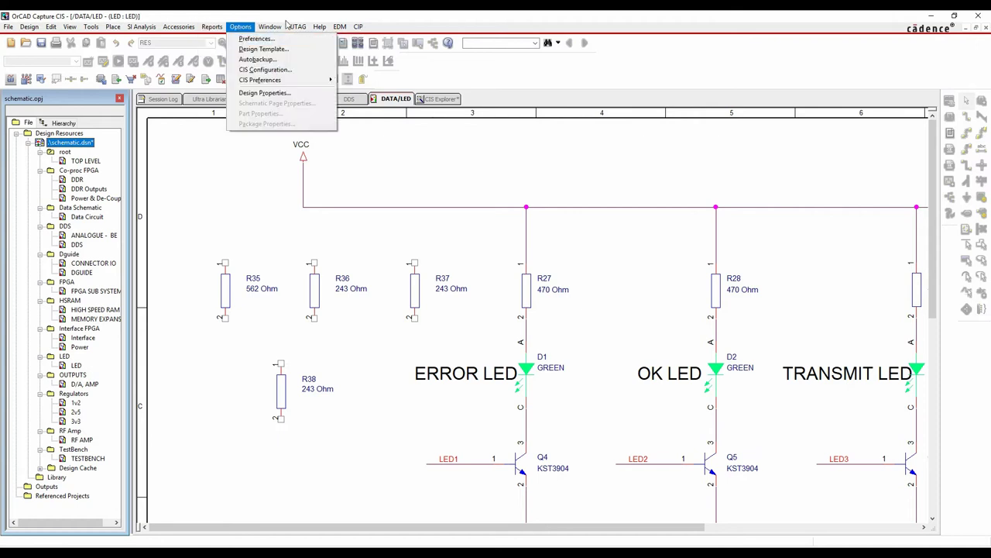
mouse_move(212, 27)
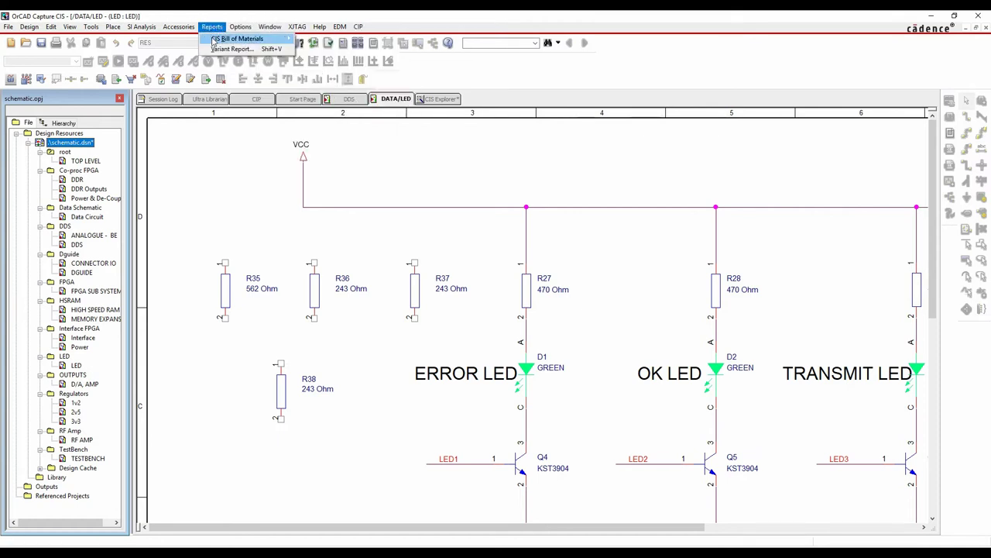
mouse_move(279, 38)
click(318, 36)
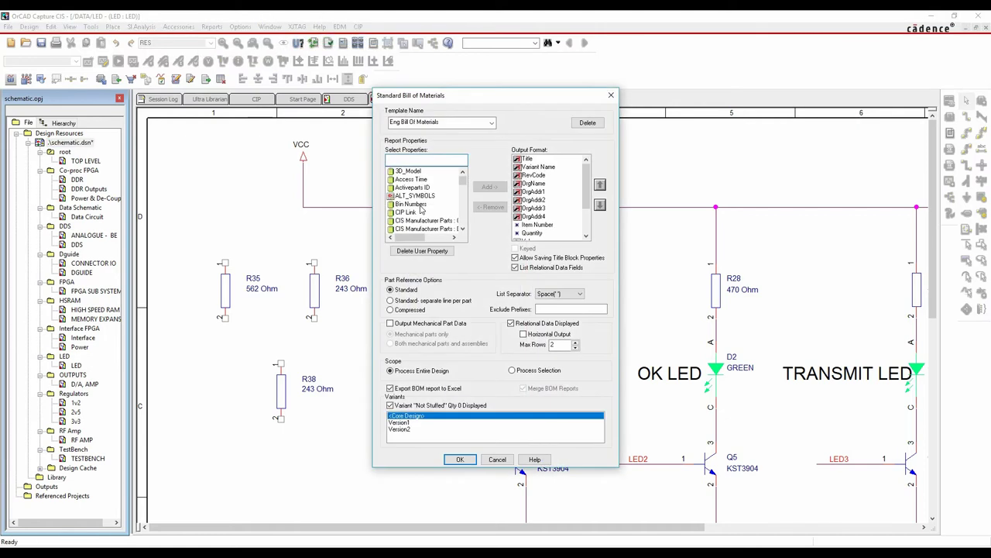
drag(463, 180, 461, 205)
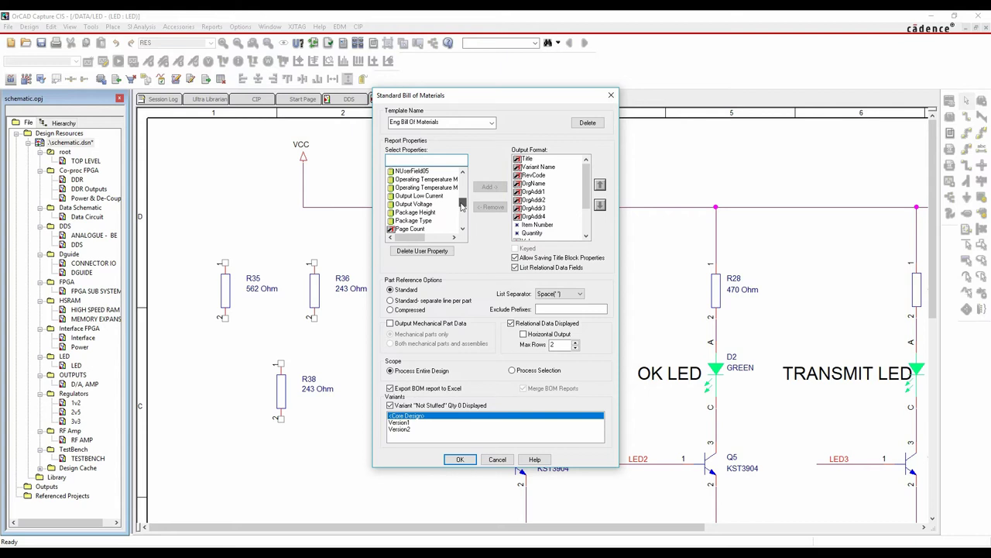
click(492, 123)
click(493, 123)
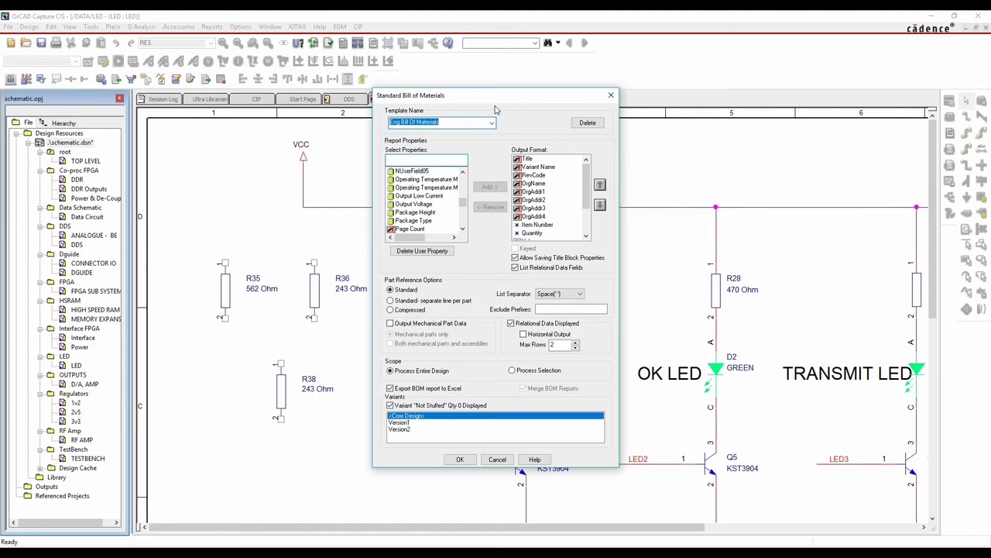
click(497, 460)
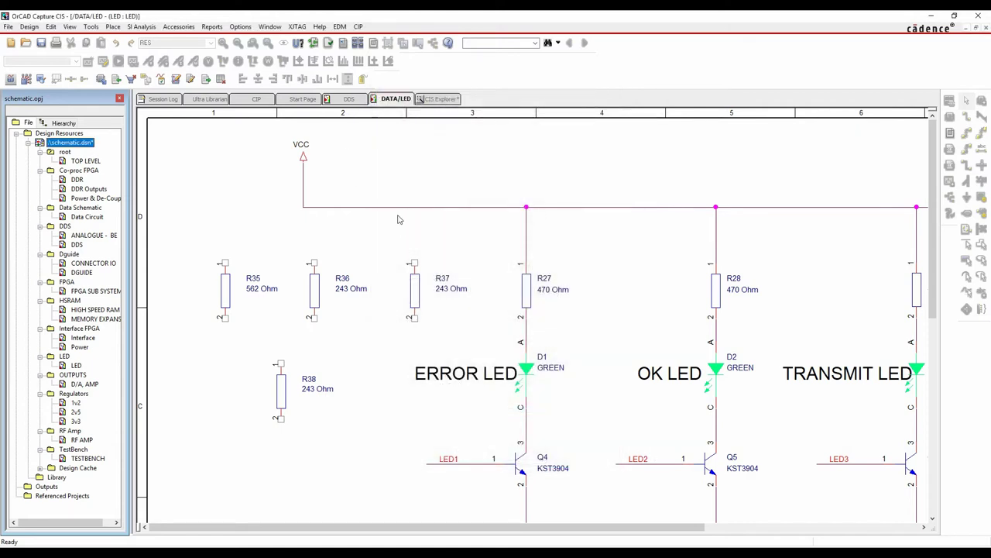
click(433, 100)
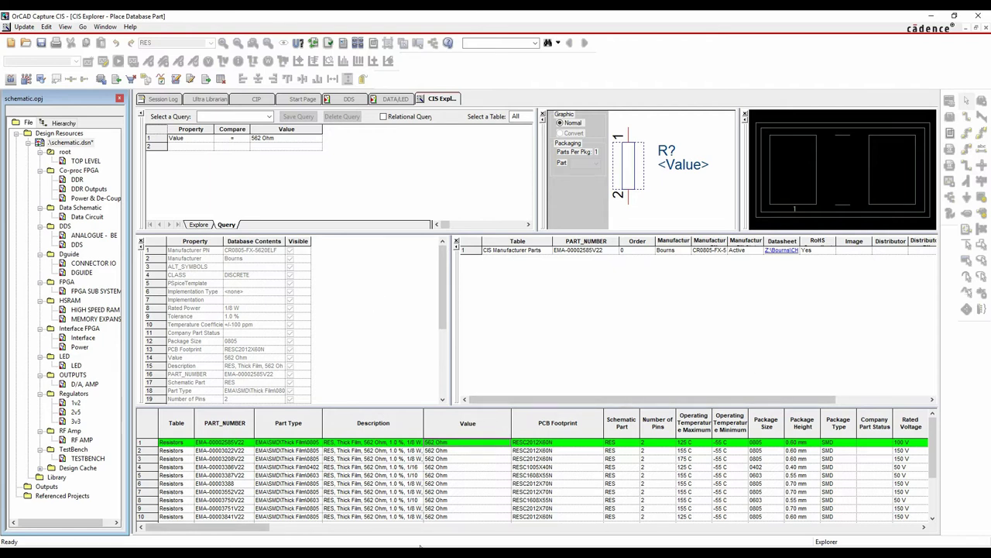
View EMA-00002585V22's Bourns datasheet CHPREZTR.pdf from the parts table, then close it
drag(255, 527, 191, 528)
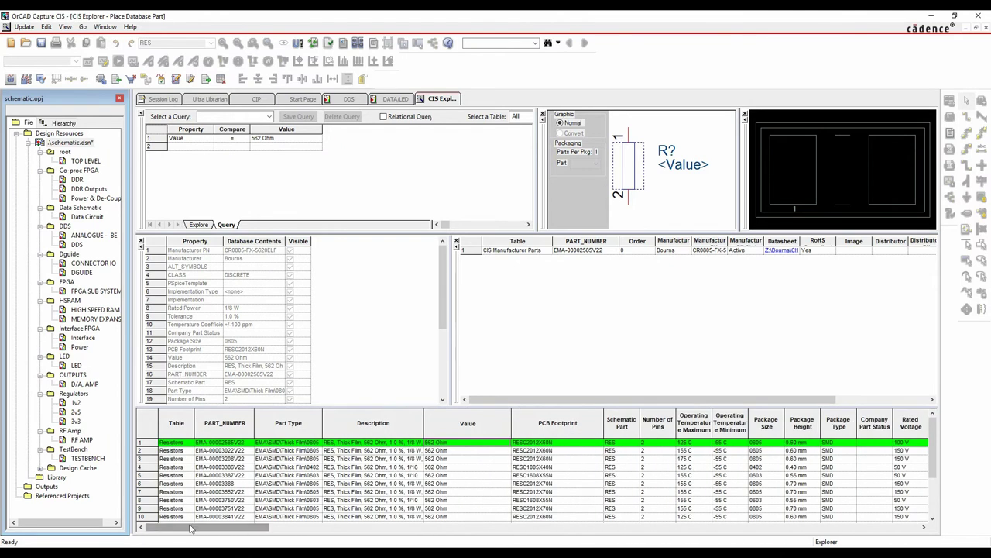
click(783, 253)
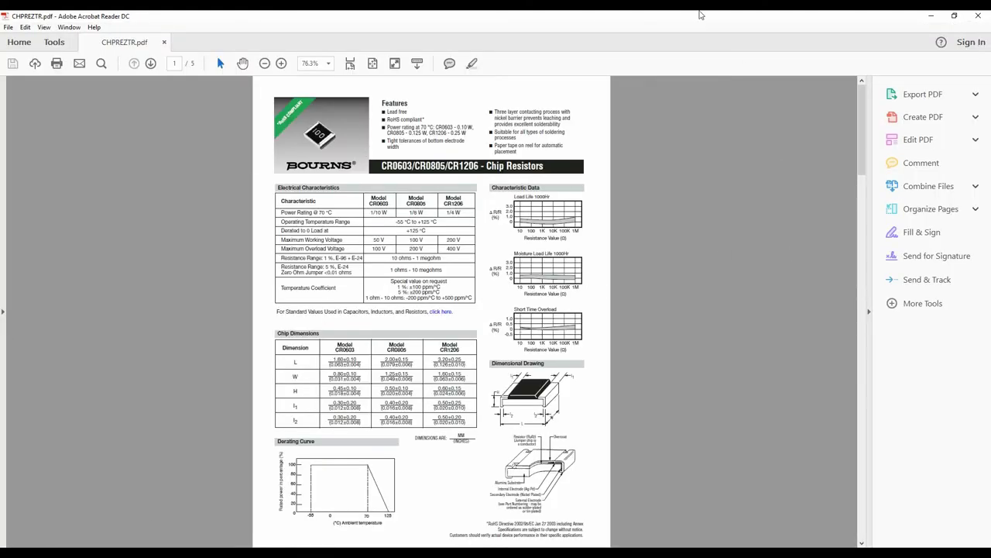
click(978, 15)
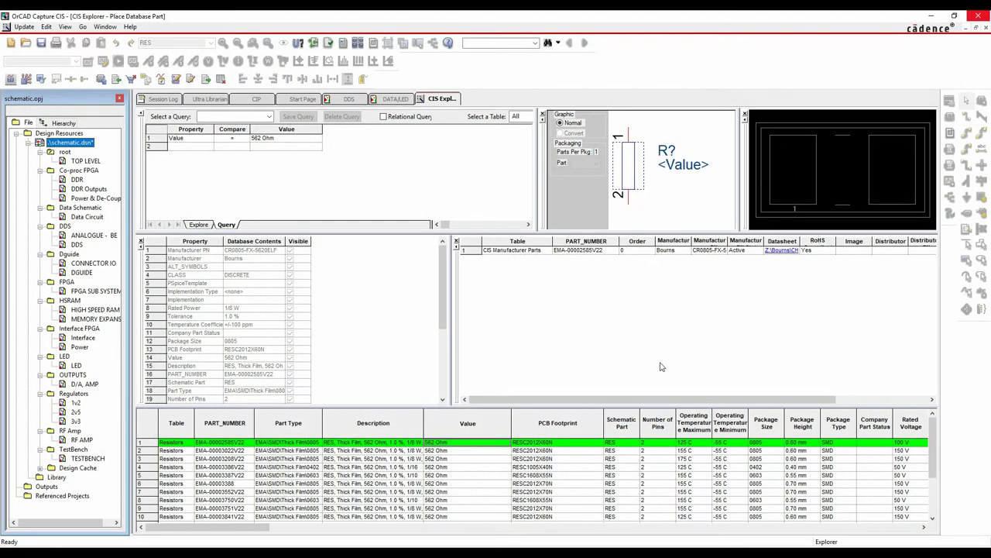
Close CIS Explorer with No All for saving project files, then show the DDS page
right_click(447, 96)
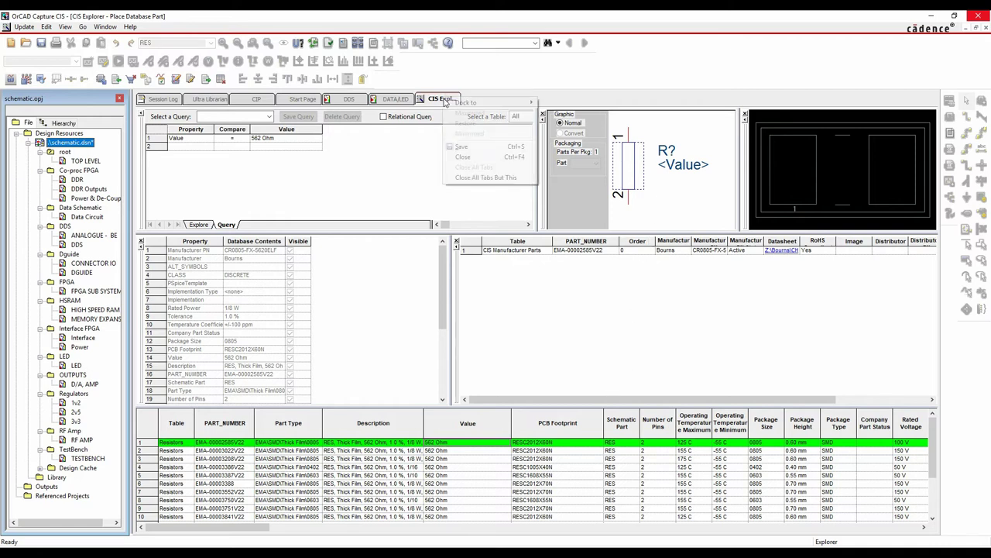
click(465, 159)
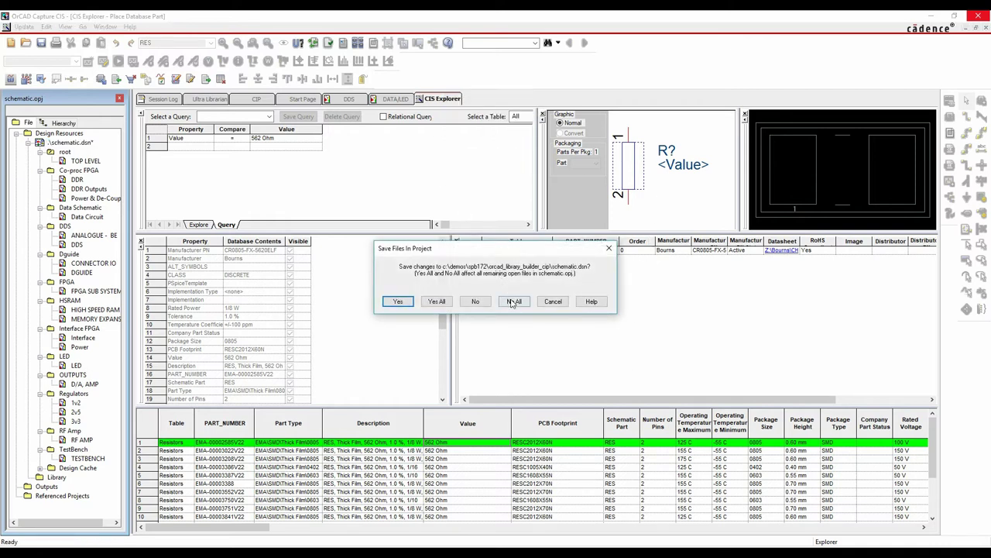
click(514, 301)
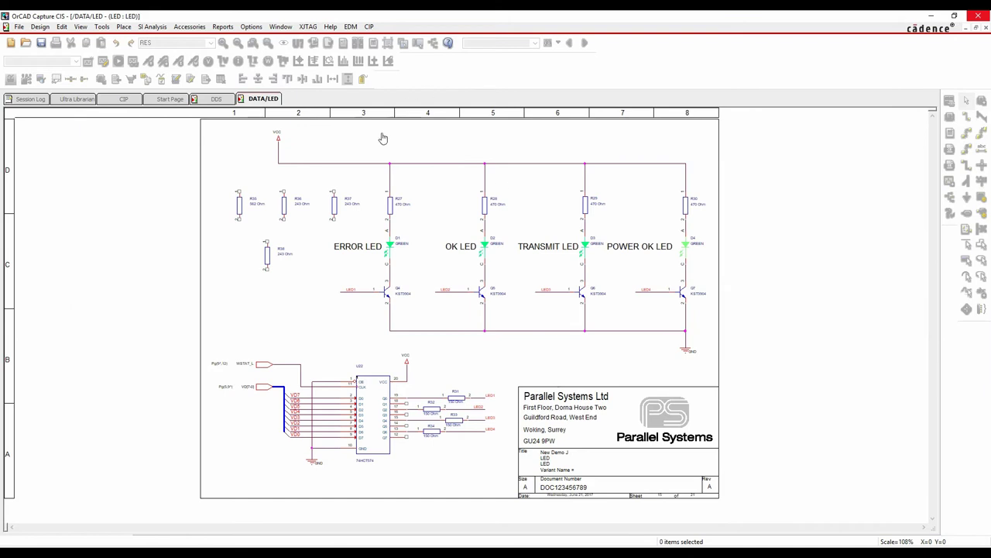
click(347, 100)
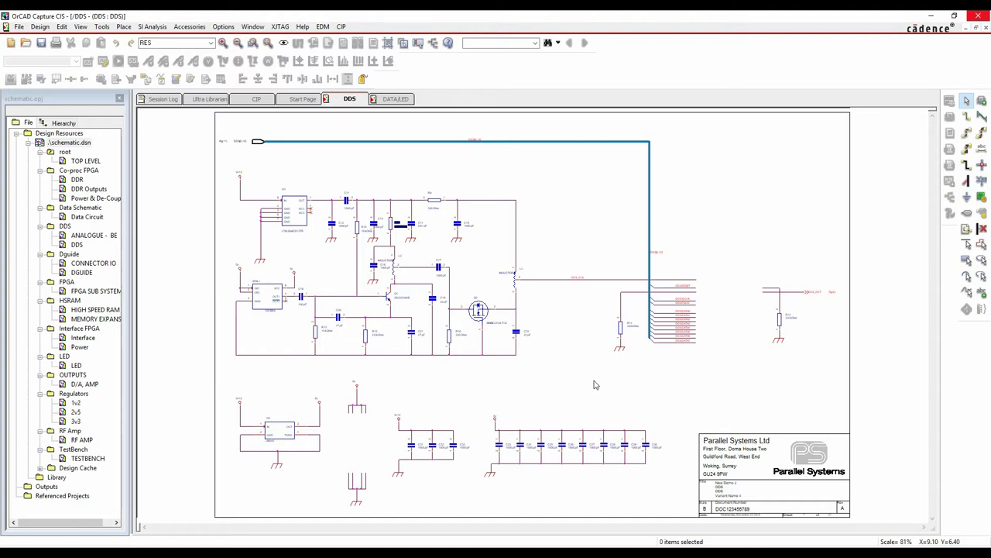
Log into the Component Information Portal with the local-account username
click(258, 99)
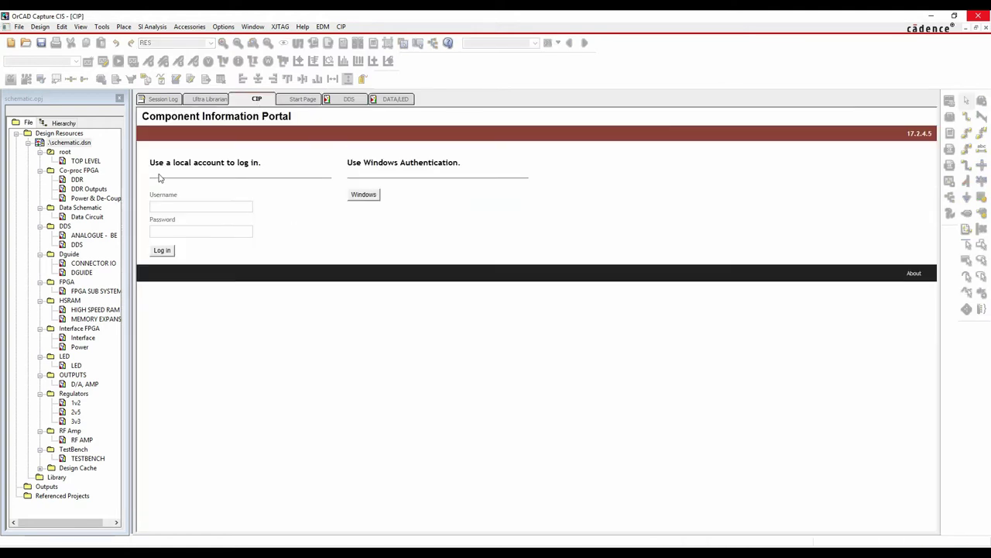
click(161, 203)
text(Admin)
click(166, 254)
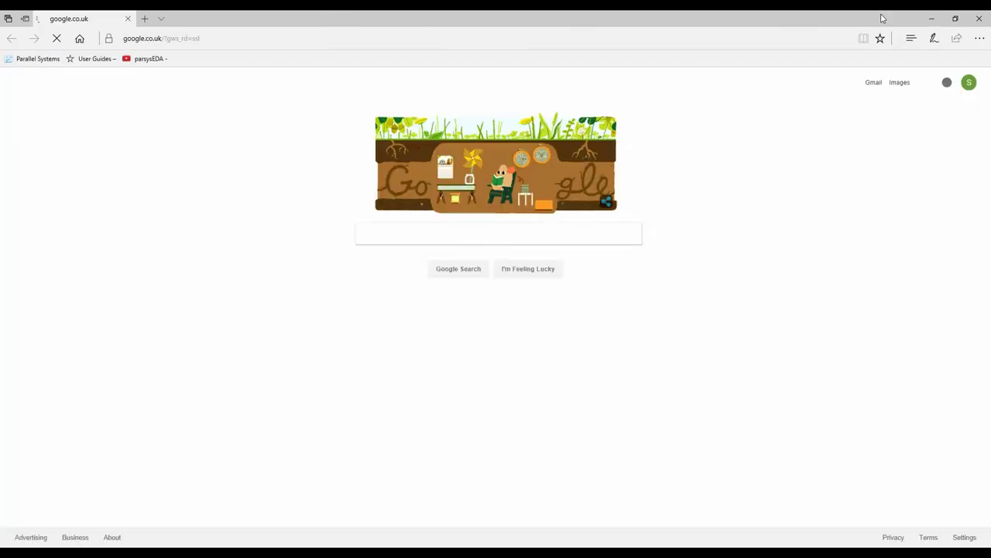
Load the CIP-E Login page from Edge's Cadence favourites and restore the window to a smaller size
click(911, 38)
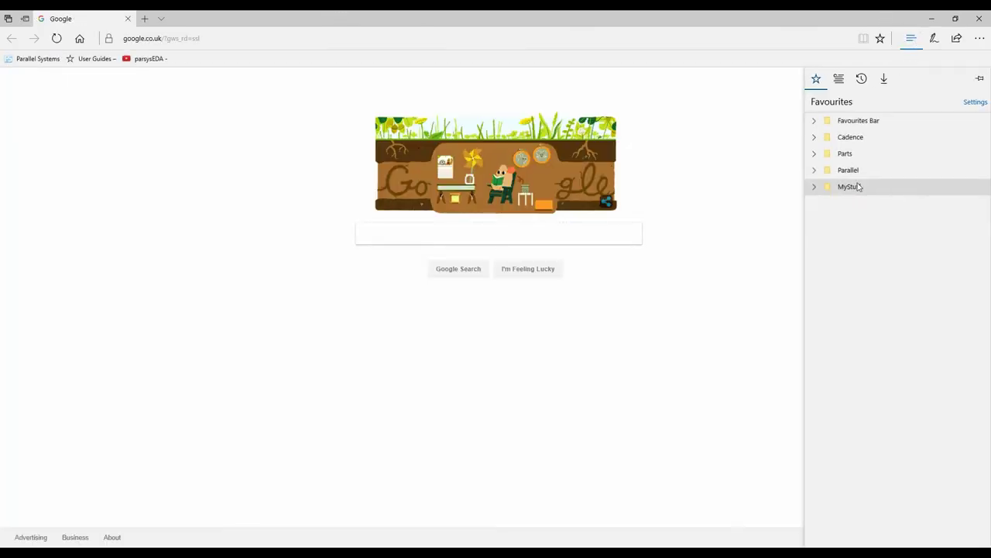
click(818, 139)
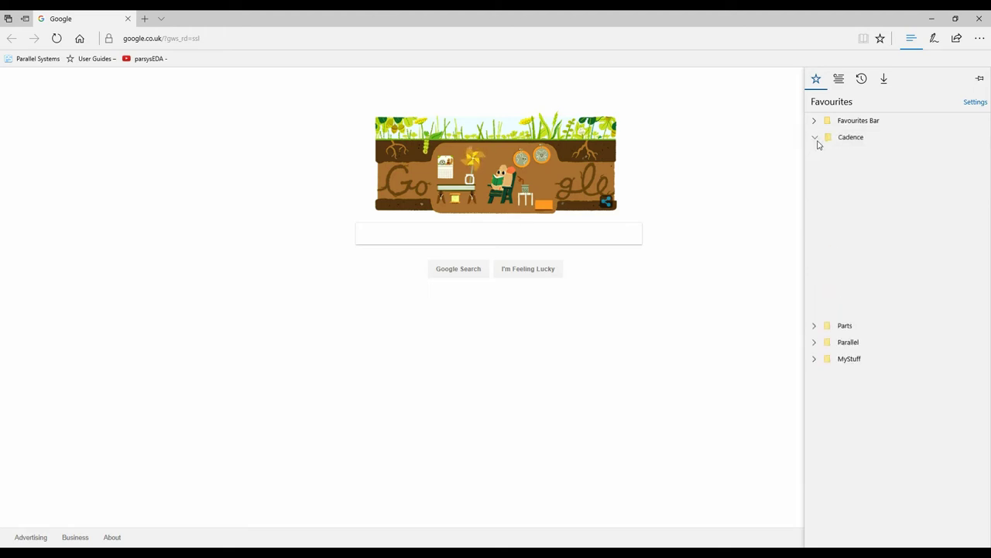
click(860, 204)
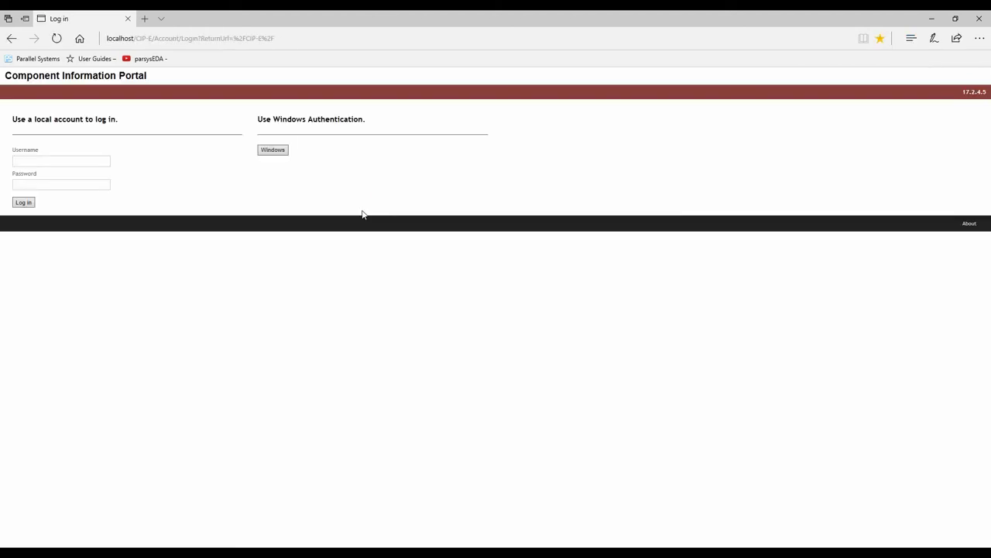
double_click(384, 17)
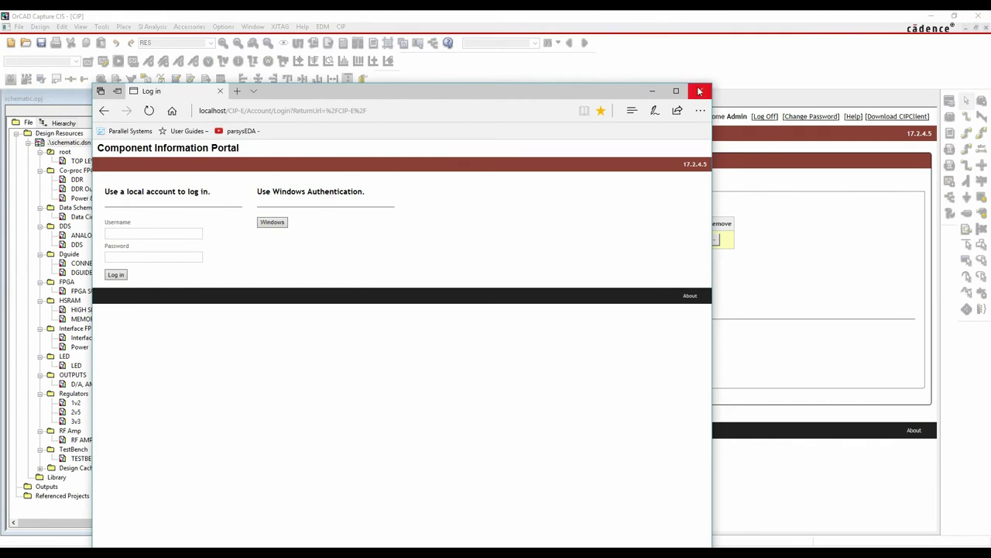
Close the Edge login window and open the Capacitors category in the portal
click(699, 90)
click(220, 135)
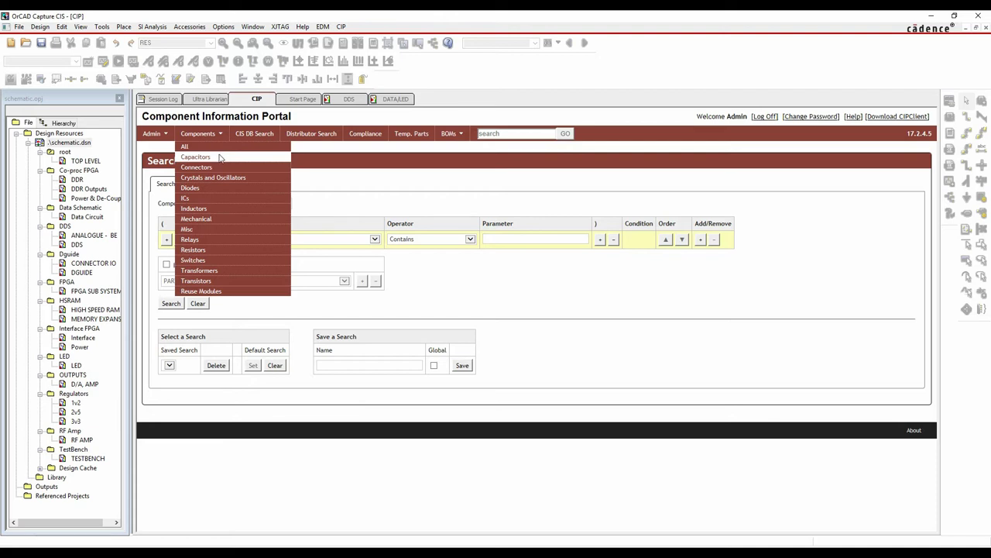
click(196, 157)
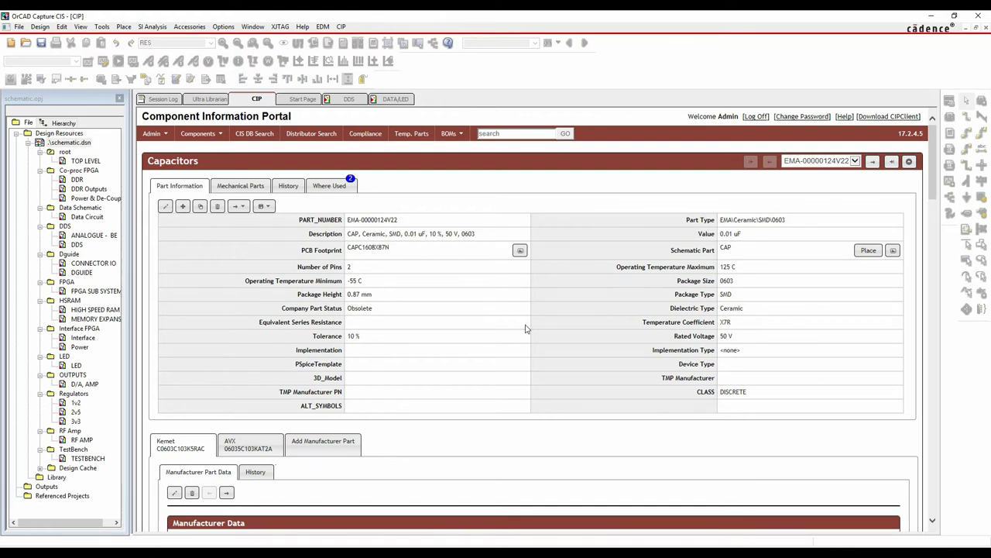
View, then close, the EMA-00000124V22 capacitor's PCB footprint and schematic symbol previews
click(519, 252)
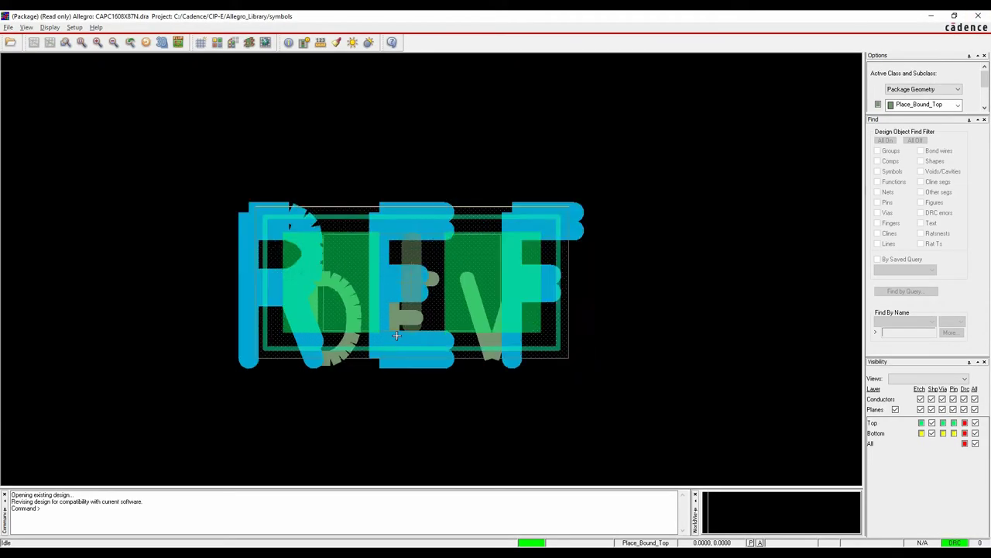
click(976, 15)
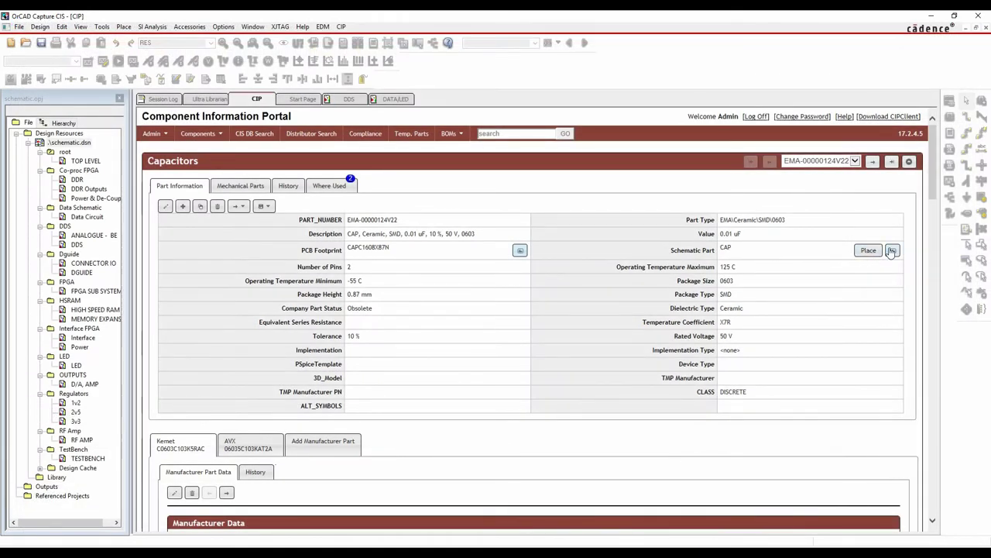
click(893, 251)
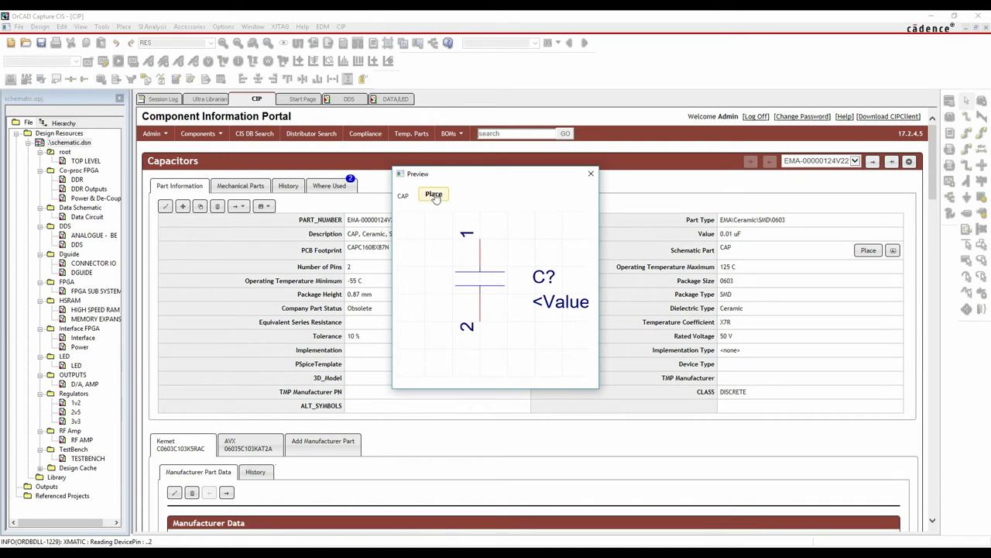
click(591, 174)
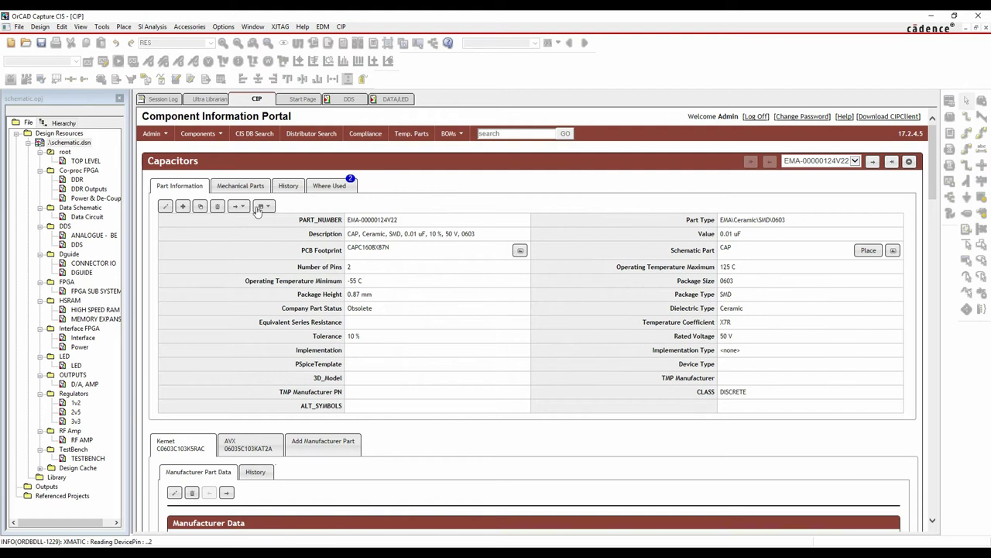
Replace EMA with MyCompany in PART_NUMBER and Part Type, giving MyCompany-00000124V22, and save
click(165, 208)
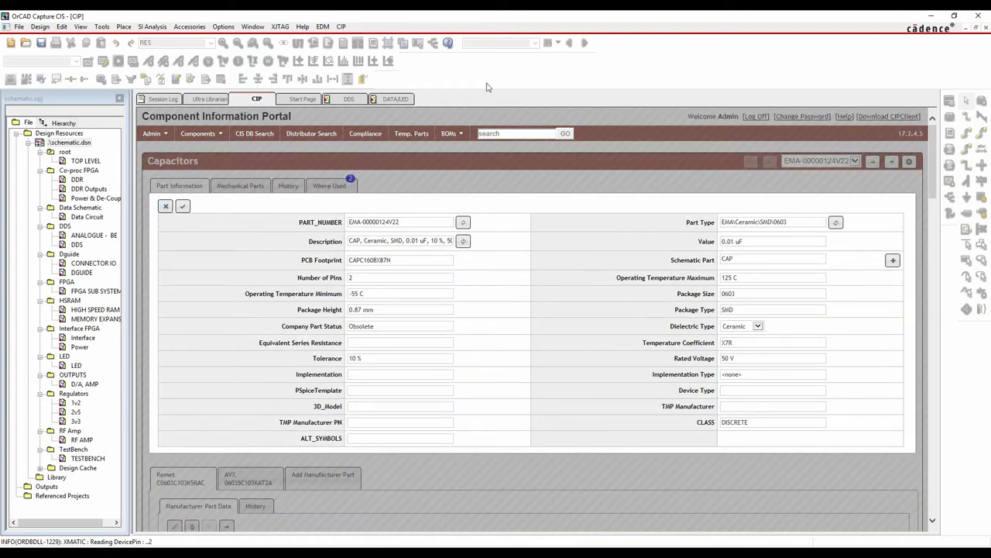
click(183, 207)
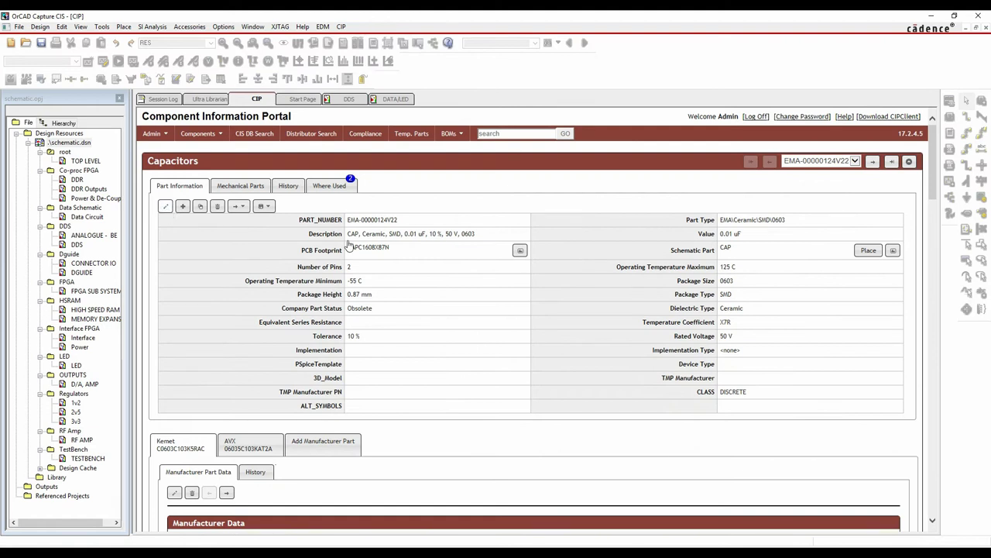
double_click(348, 245)
drag(360, 222, 341, 225)
key(BackSpace)
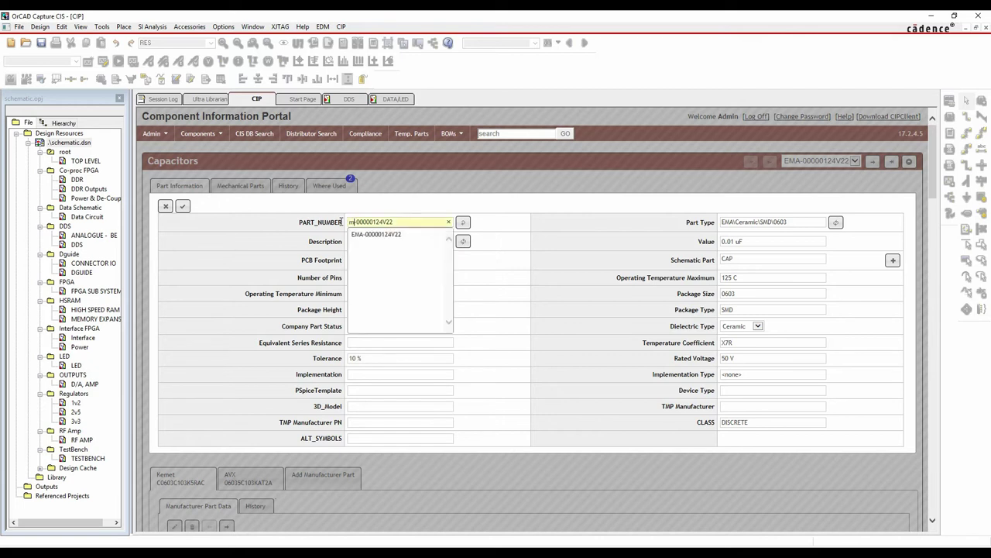
key(Delete)
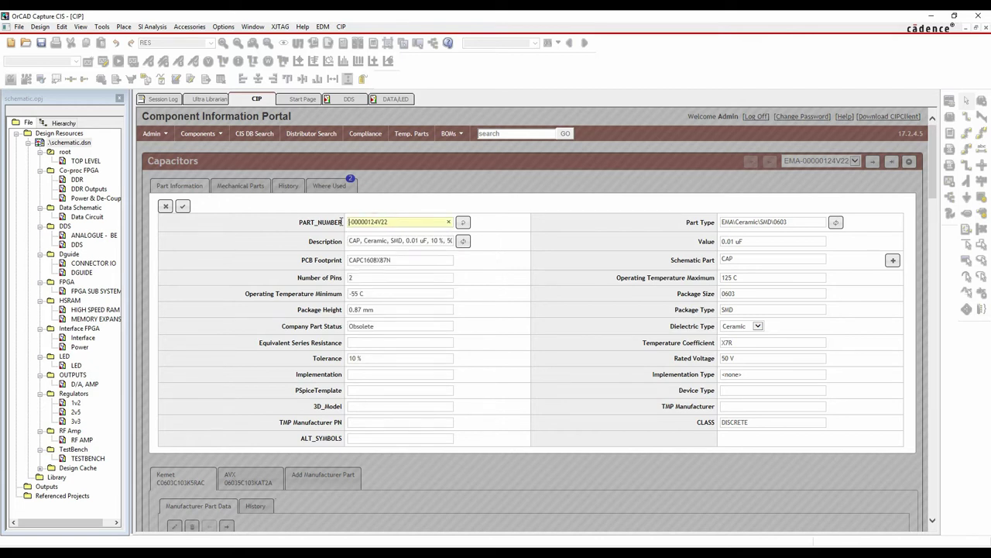
text(MyCompany)
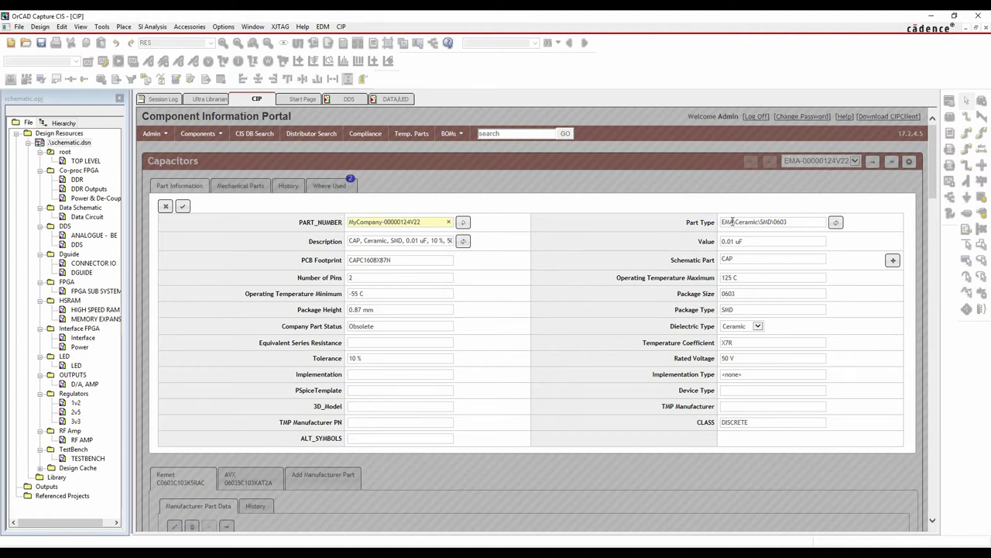
text(MyCompan)
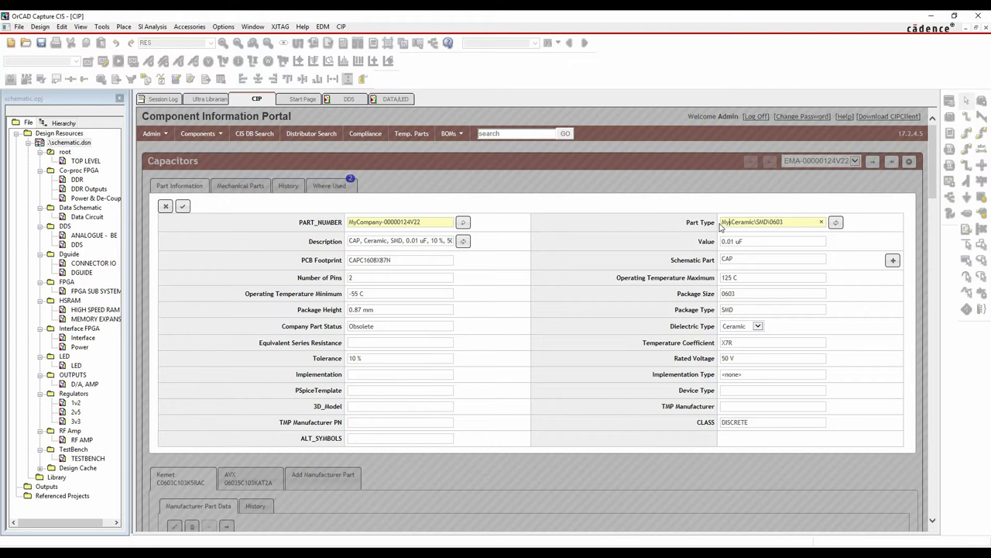
text(y\)
click(184, 208)
click(183, 207)
From the DATA/LED page, open CIS Explorer and expand Capacitors > MyCompany > Ceramic > SMD > 0603
click(388, 100)
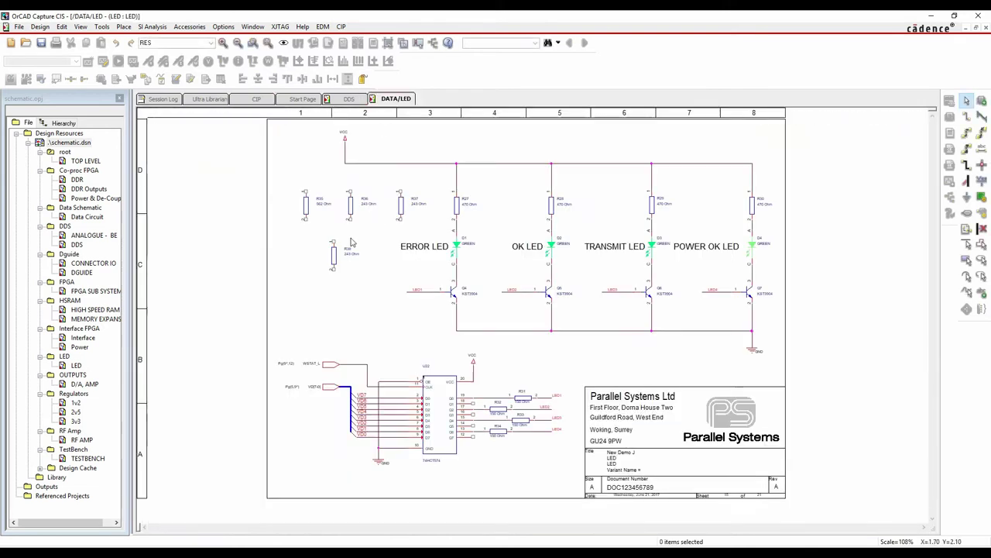
key(z)
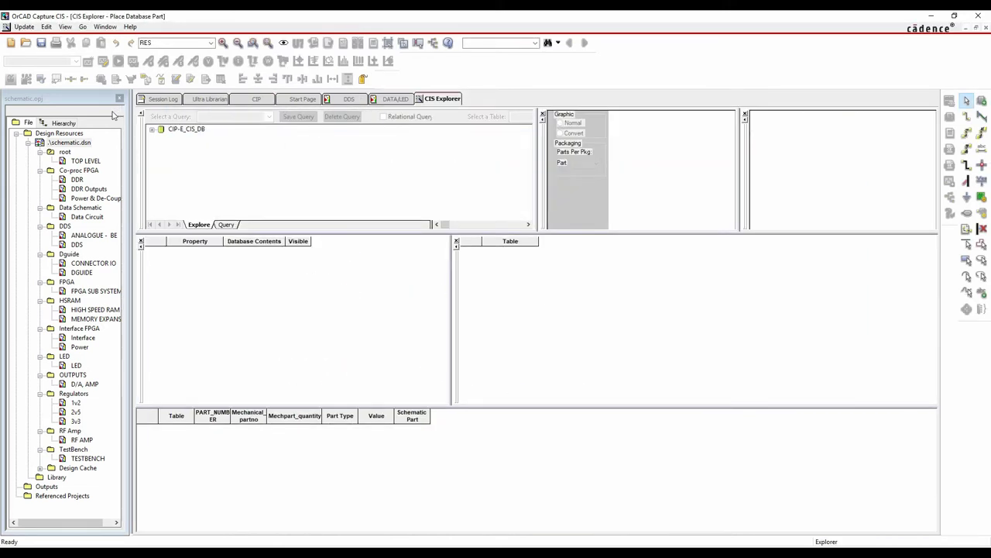
click(162, 138)
double_click(180, 158)
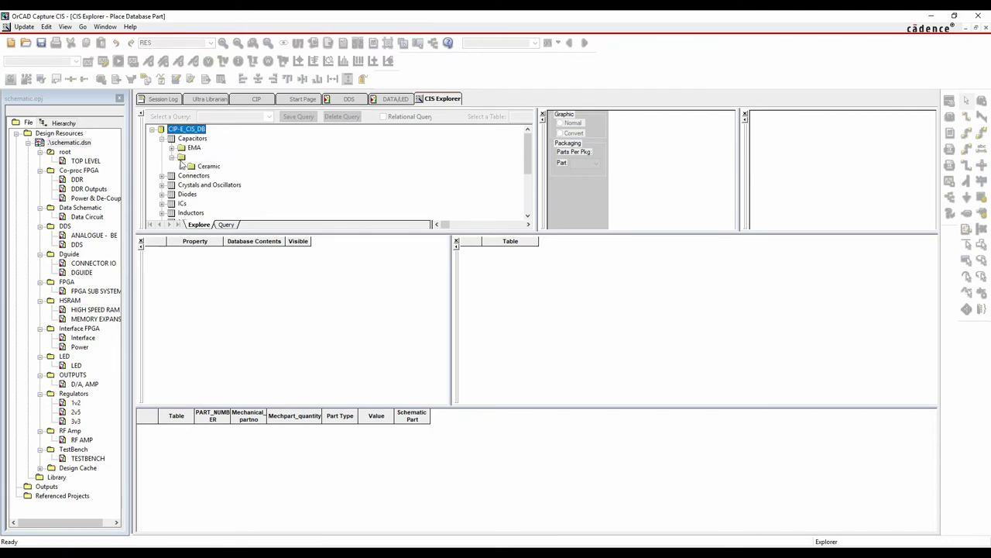
double_click(189, 168)
click(190, 176)
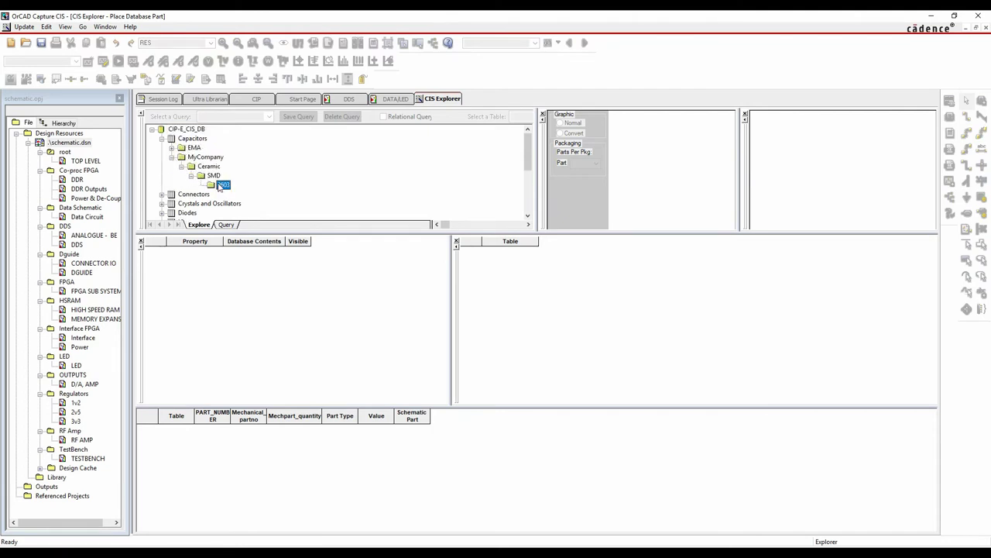
click(223, 184)
Check the renamed 0.01 uF capacitor's details, then close CIS Explorer
click(252, 437)
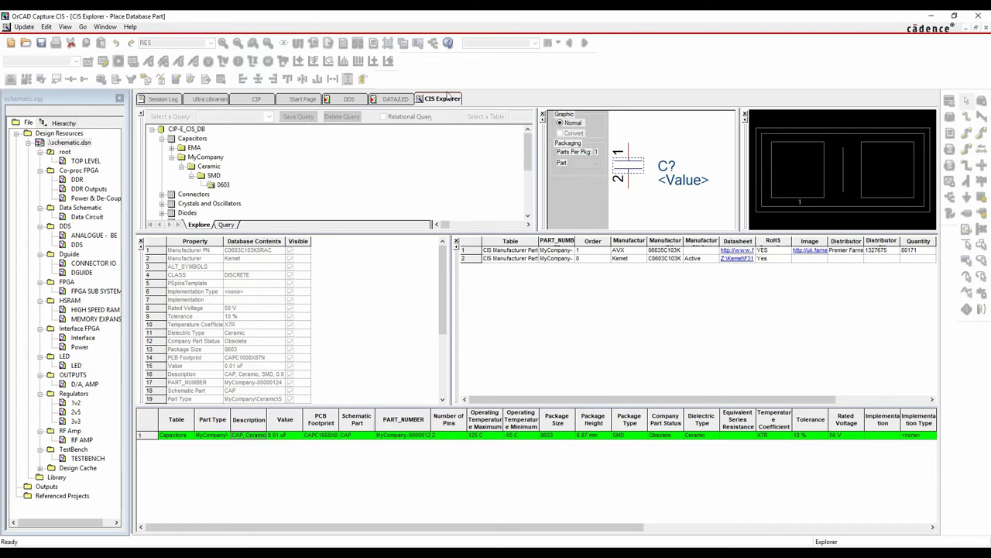
right_click(445, 96)
click(464, 158)
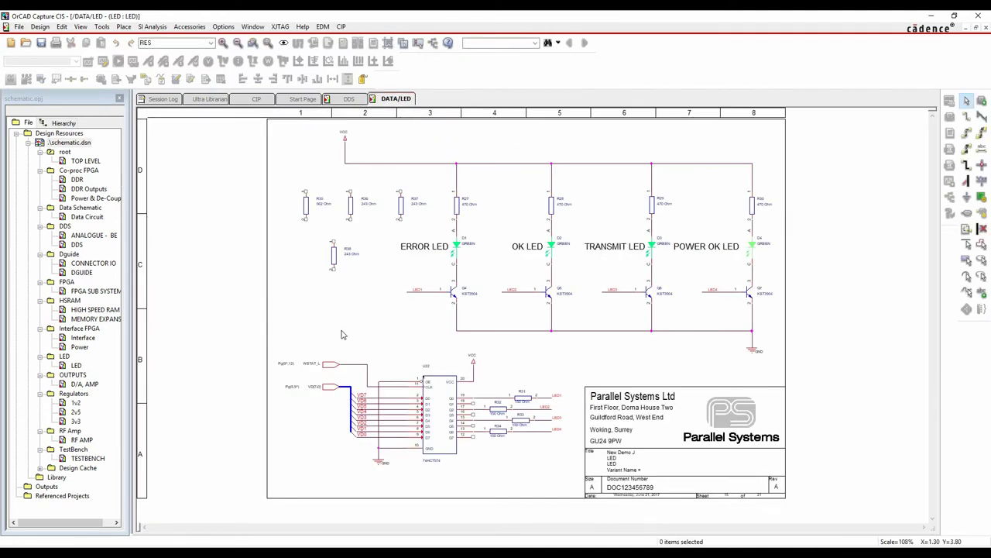
Back in the CIP, compare the AVX and Kemet manufacturer data, then show the capacitor's History
click(257, 100)
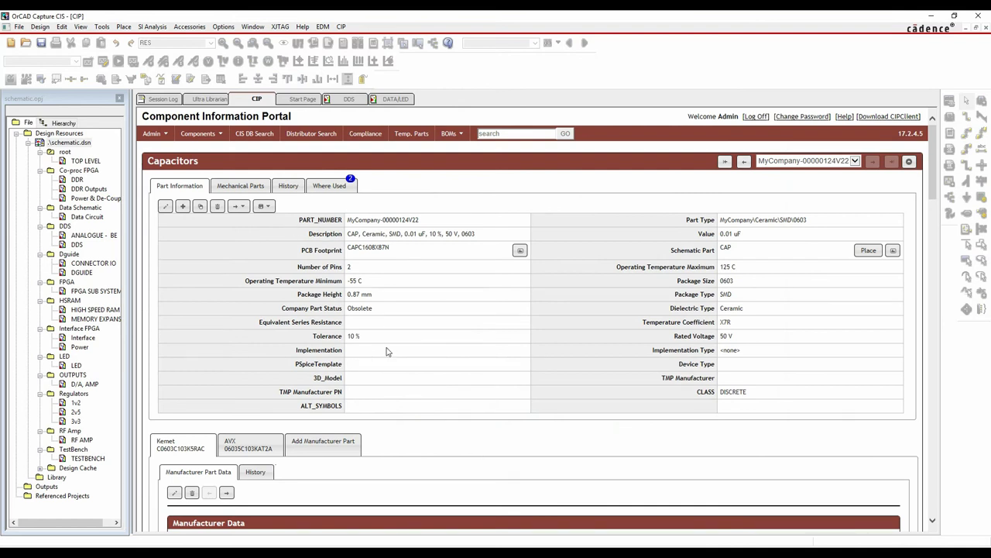
scroll(386, 347, down, 3)
scroll(386, 347, up, 3)
scroll(502, 305, down, 2)
click(246, 317)
click(180, 320)
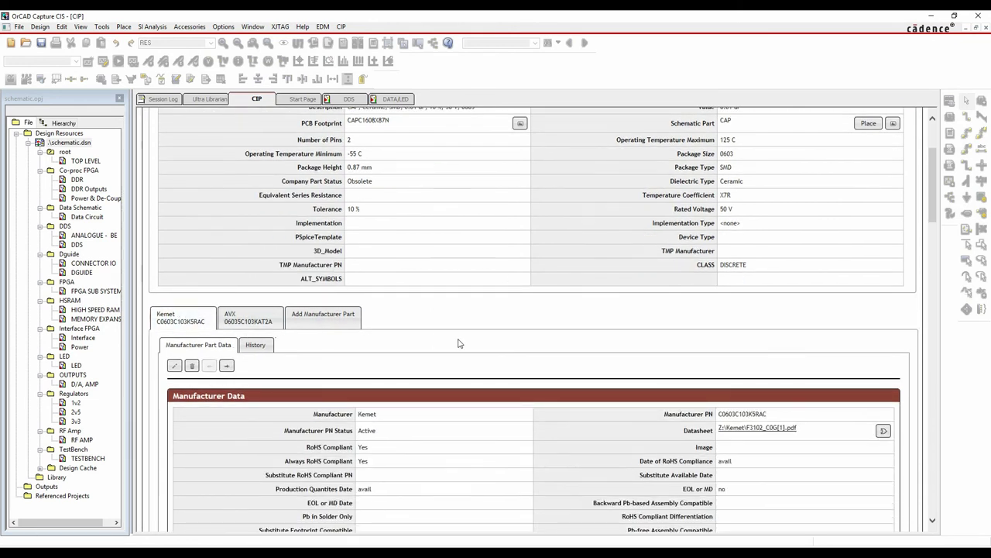
scroll(458, 343, down, 2)
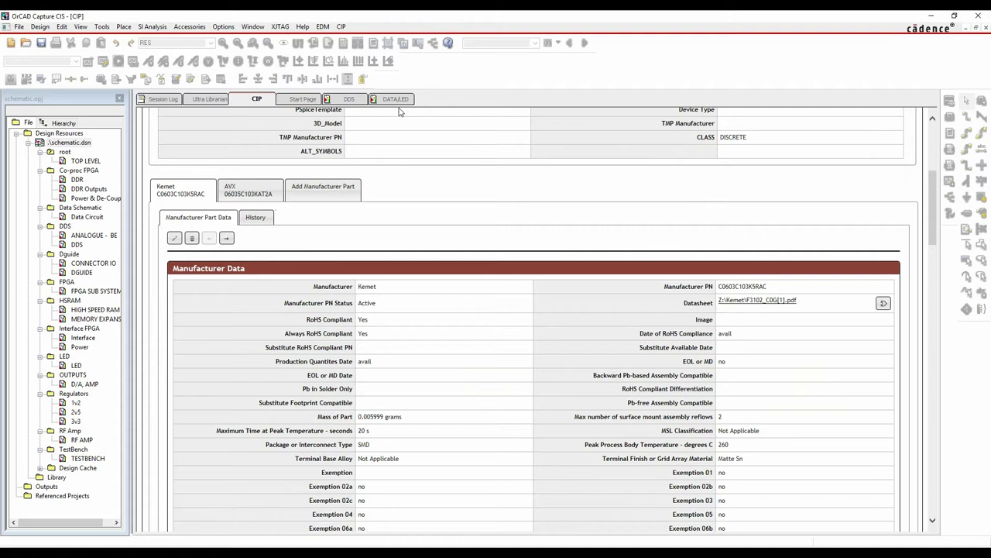
click(243, 195)
click(178, 194)
scroll(278, 250, up, 4)
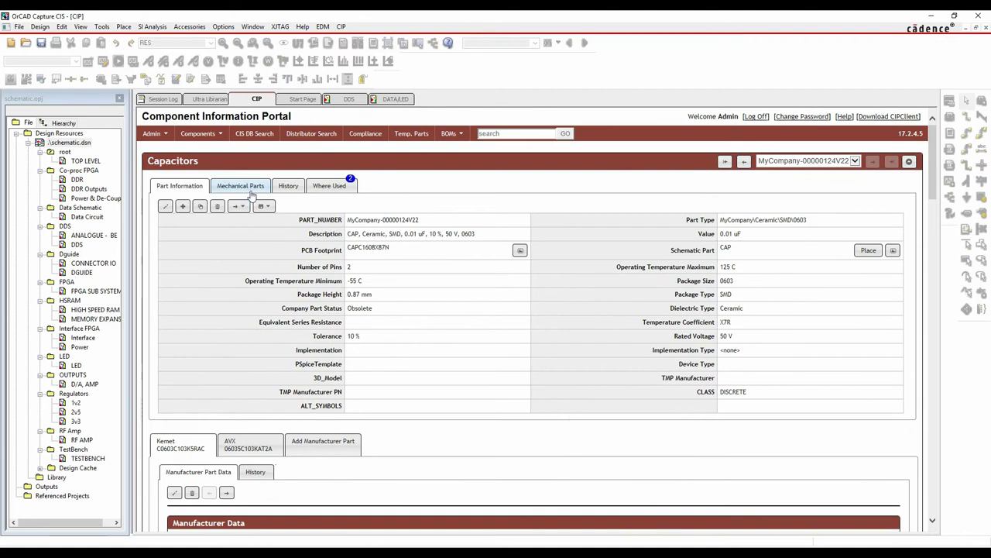
click(288, 186)
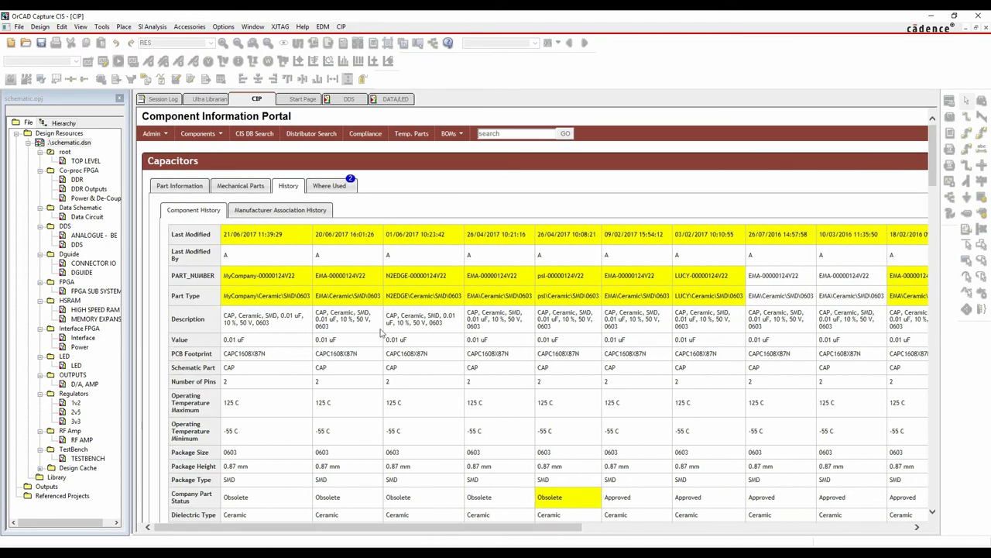
Show the Kemet part's change history and the Where Used list, BOM-00000001 and BOM-00000002
click(168, 192)
scroll(425, 349, down, 5)
click(256, 217)
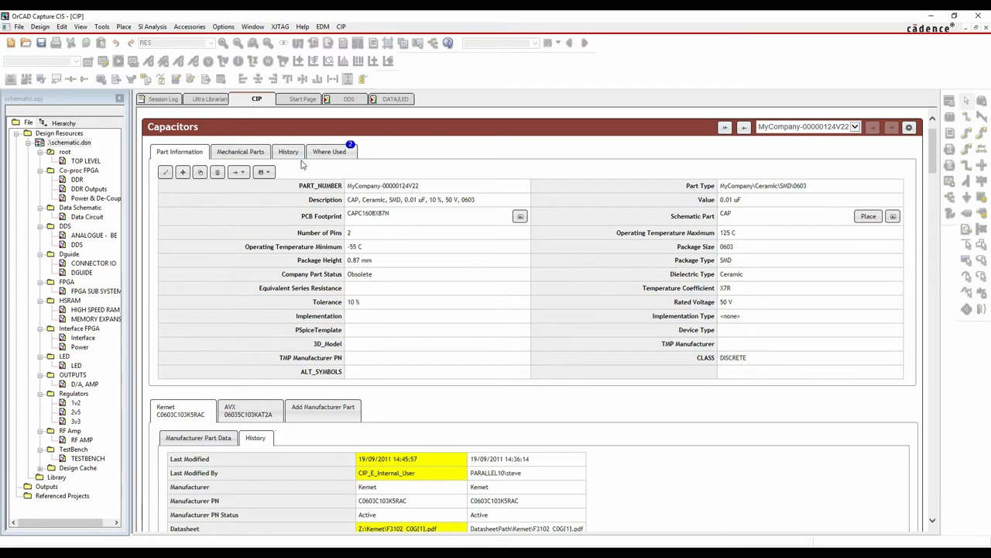
scroll(228, 239, up, 1)
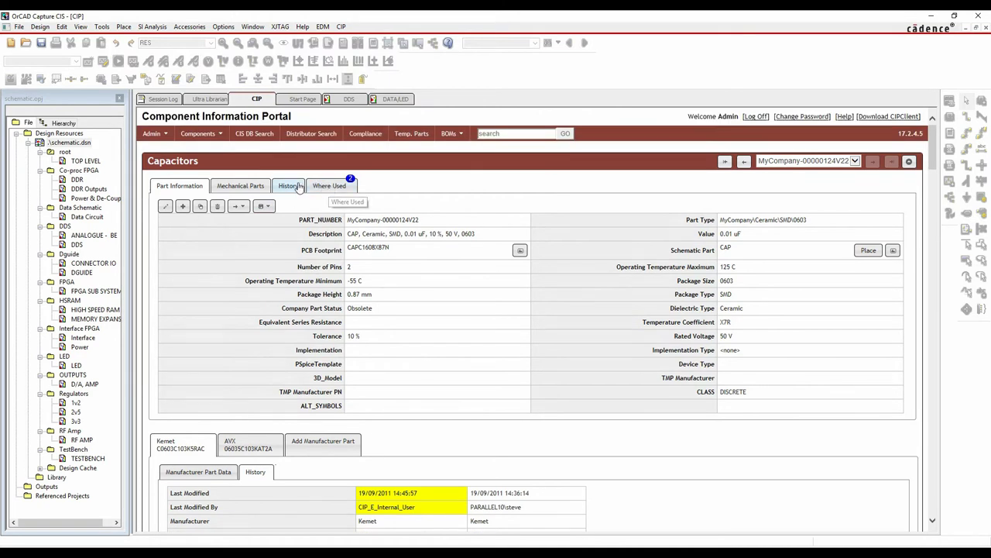
click(319, 186)
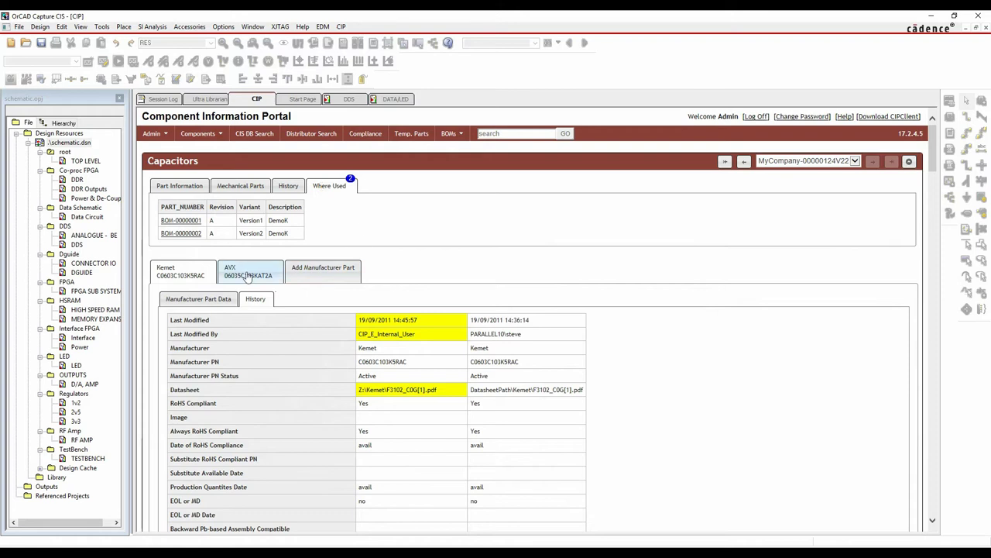
click(461, 137)
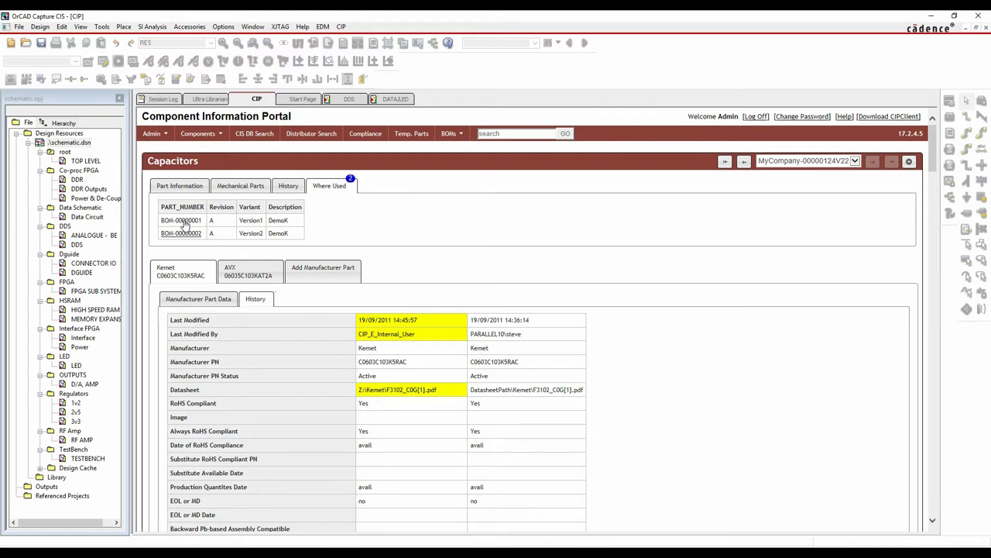
Return to the CIP and open Distributor Search with Arrow, Digi-Key and Mouser ticked
click(393, 100)
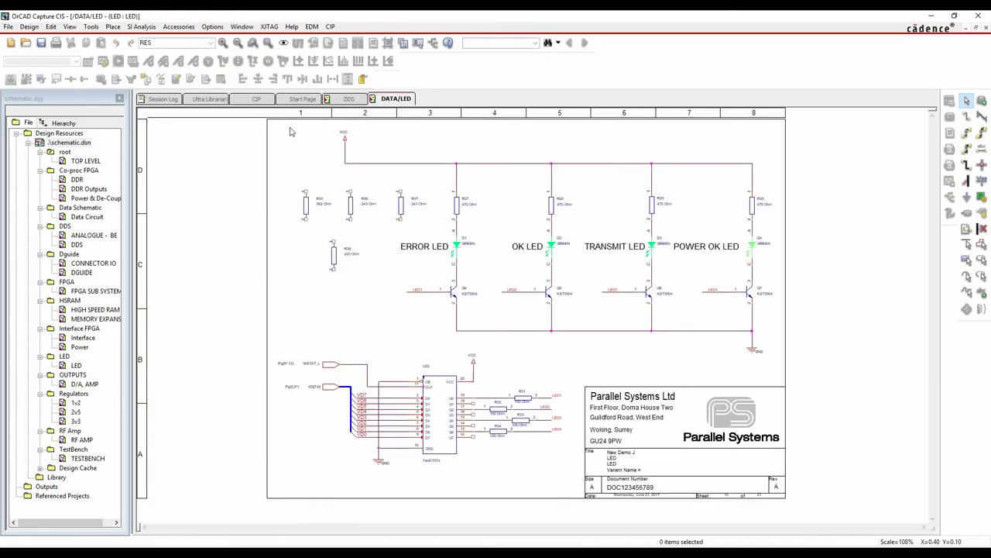
click(254, 99)
click(199, 133)
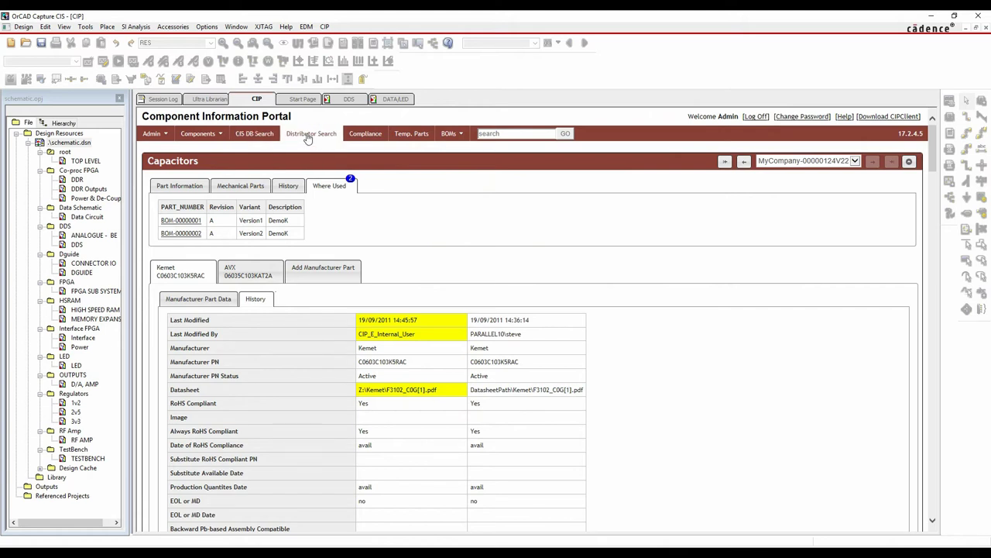
click(308, 137)
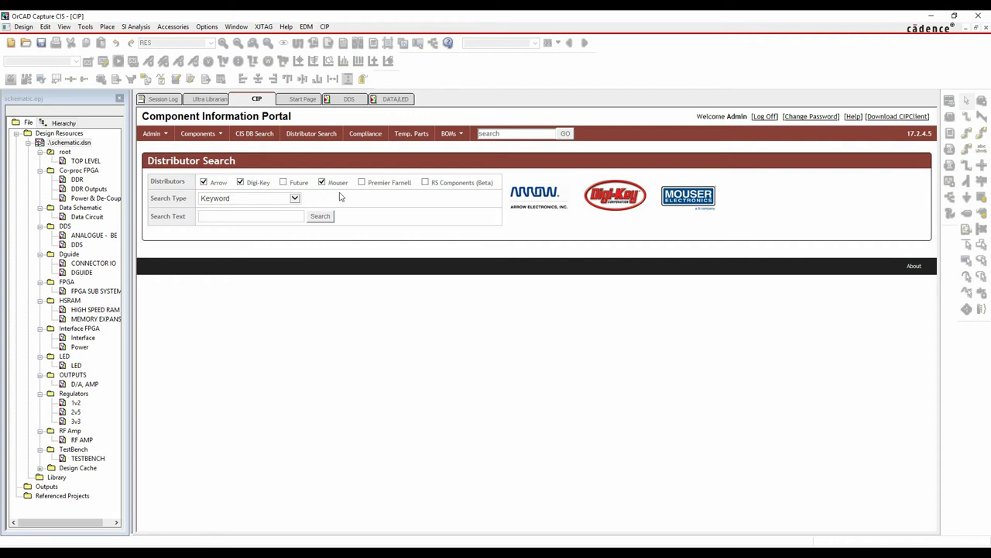
Search the distributors for ad9850 and open Mouser part 584-AD9850BRSZ-R's details
text(9850)
click(320, 216)
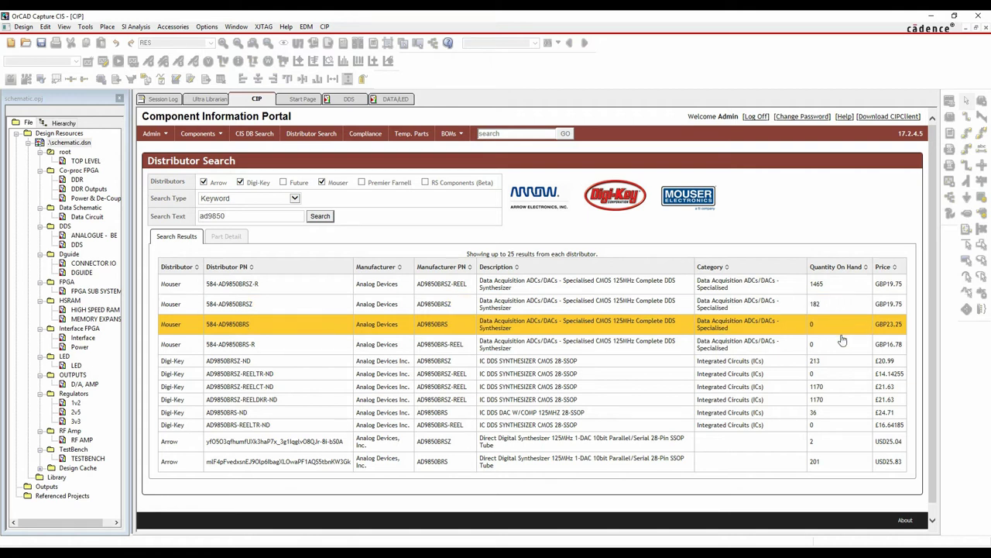
click(700, 285)
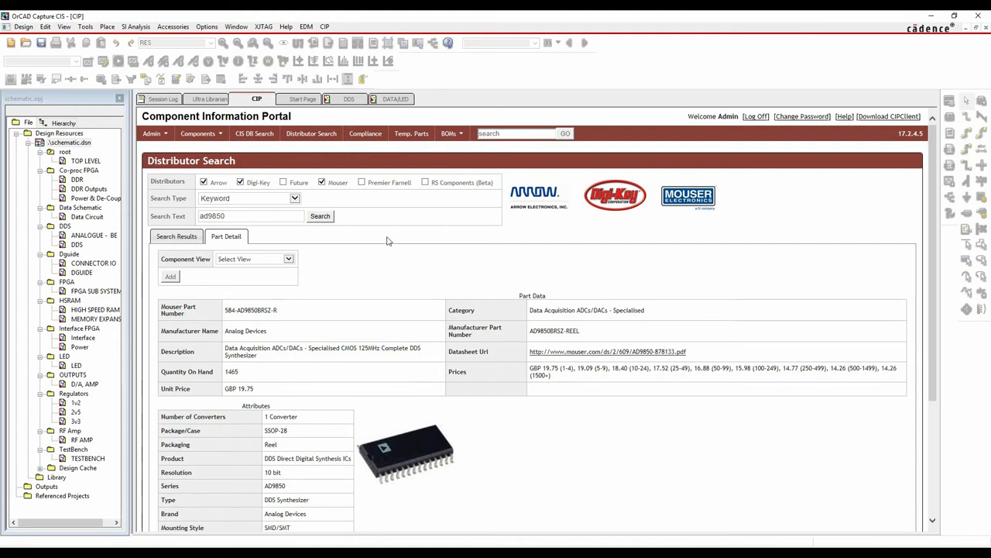
Set Component View to ICs, Action to Create TMP Part, and Schematic Part to New
click(293, 260)
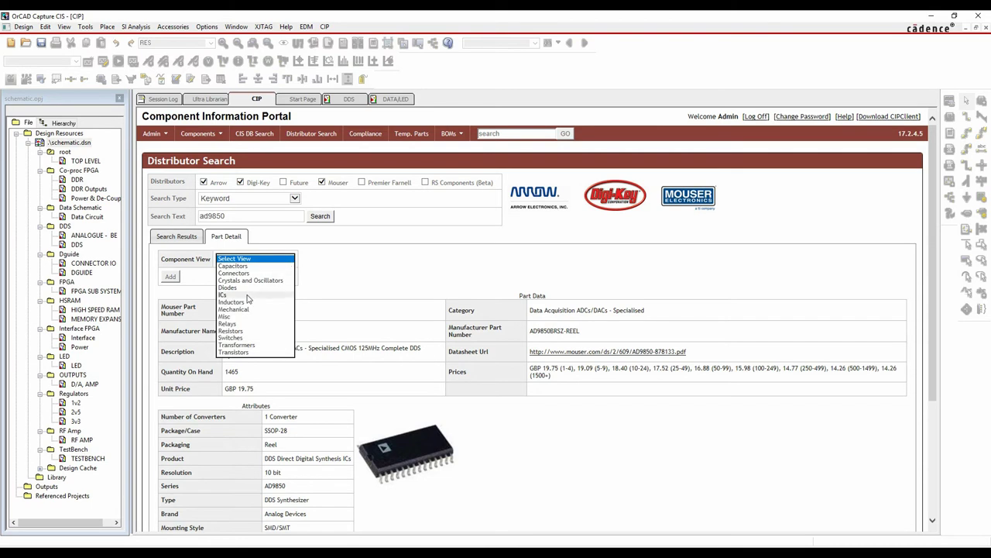
click(247, 295)
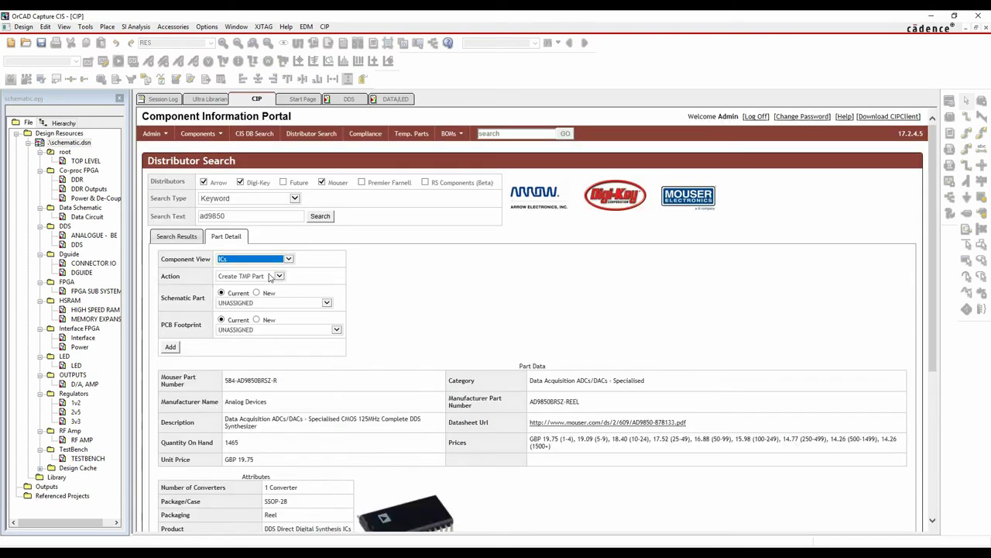
click(280, 277)
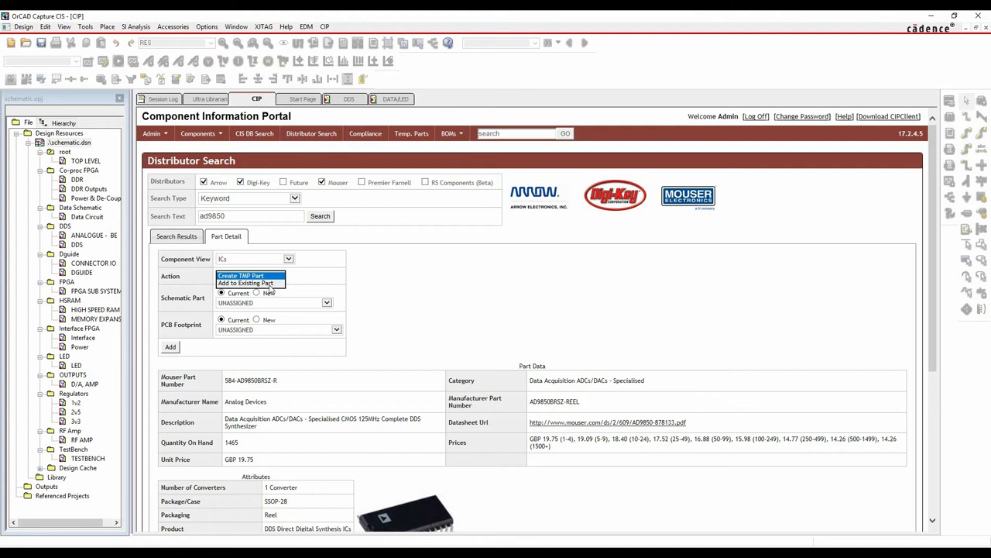
click(273, 276)
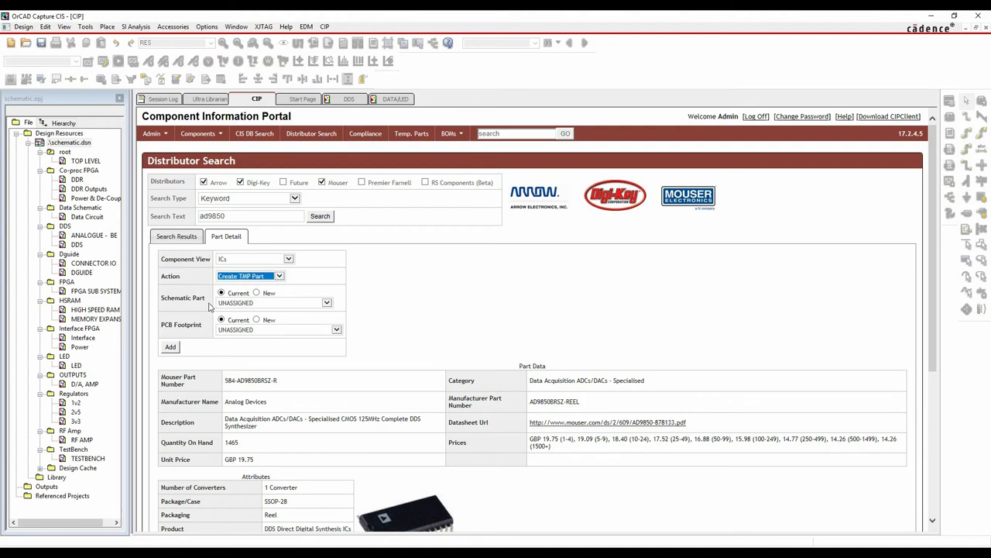
click(327, 302)
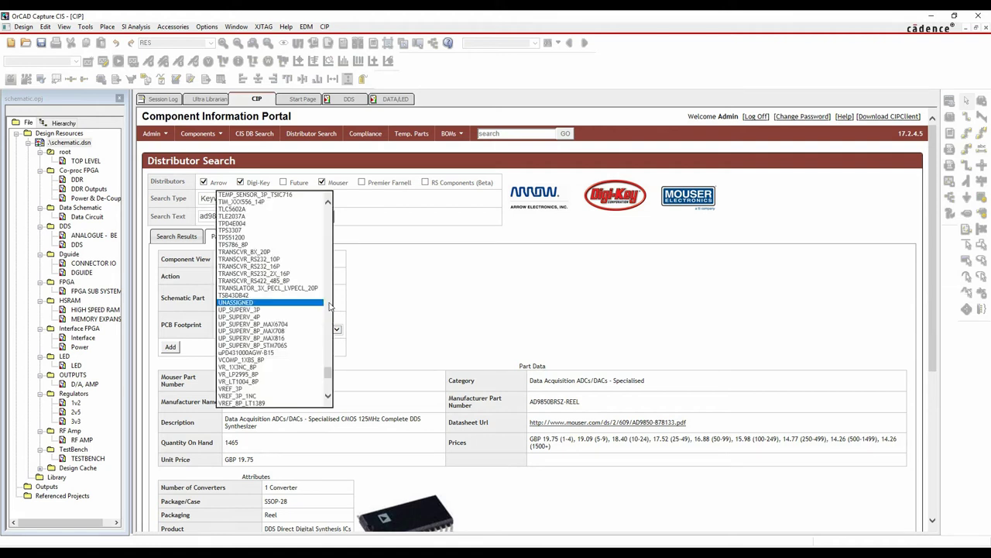
click(421, 303)
click(257, 293)
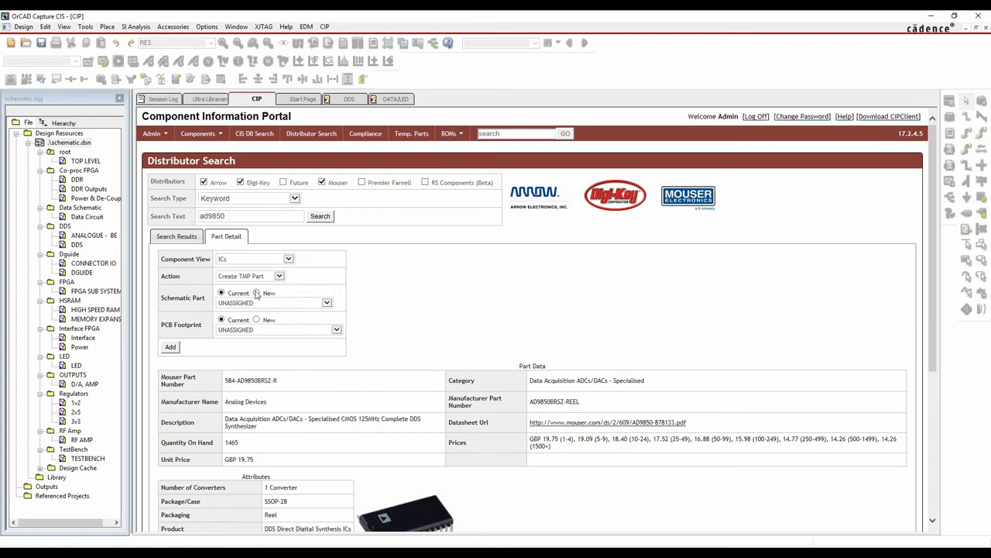
double_click(264, 303)
text(adad)
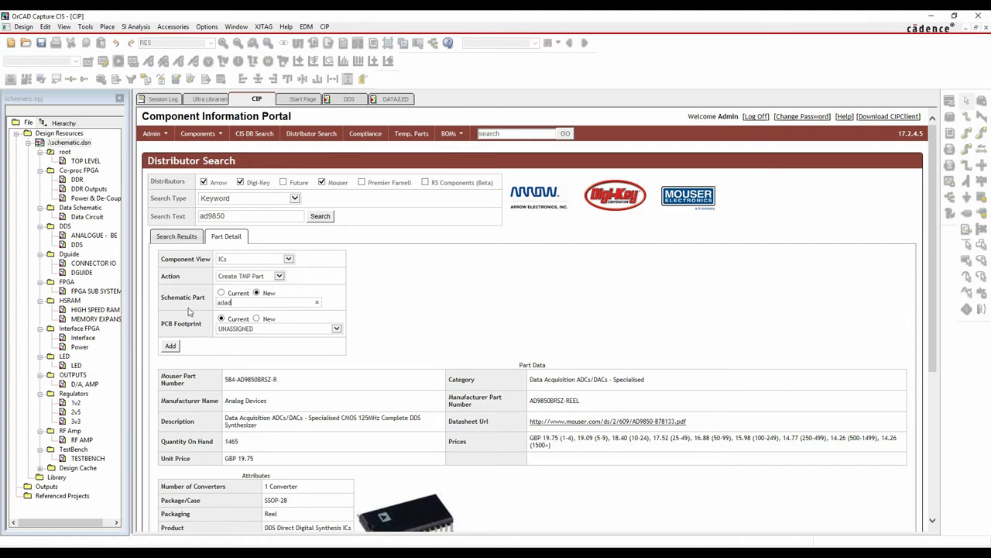
click(221, 294)
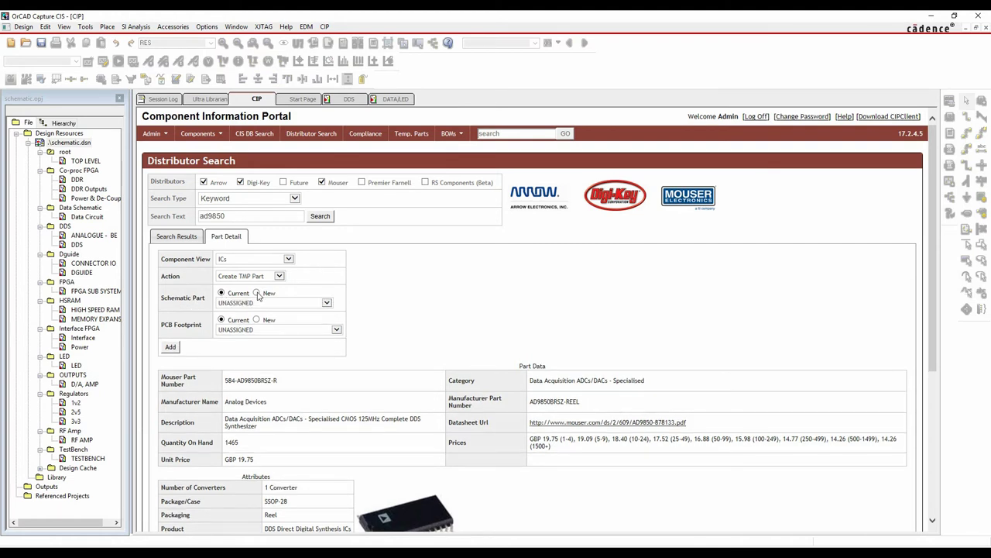
click(256, 294)
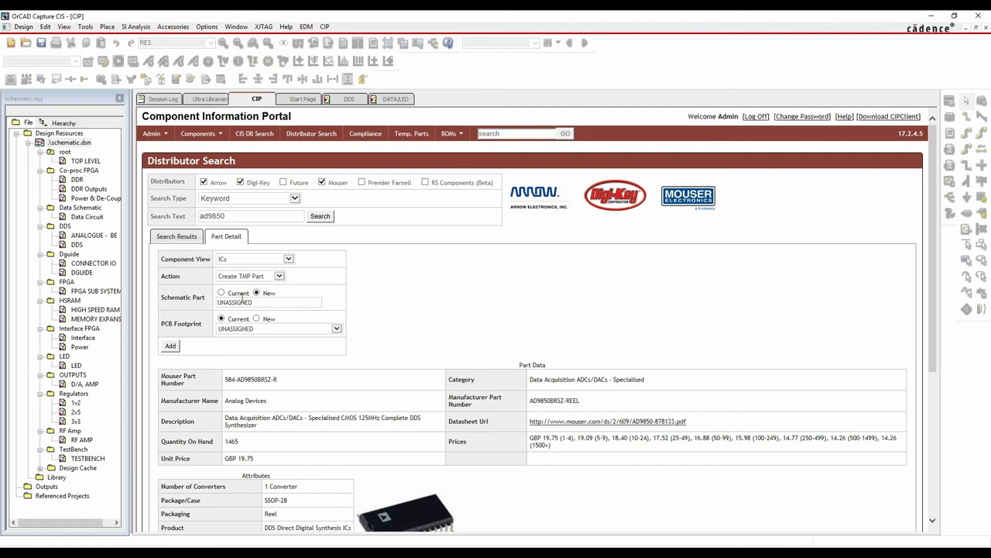
Choose PCB footprint SOP65P780X200-28N and add the temporary part
click(337, 330)
scroll(307, 266, down, 3)
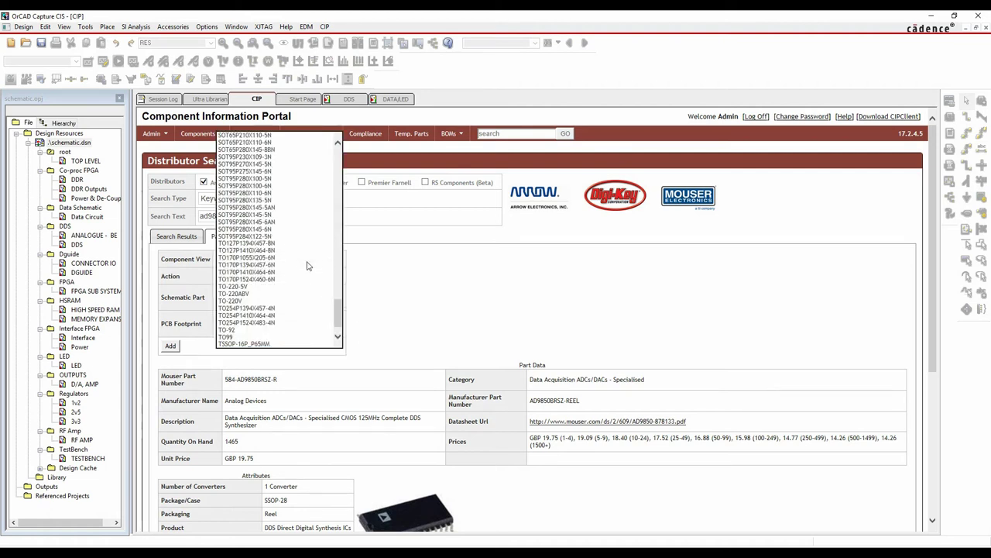
scroll(304, 270, up, 1)
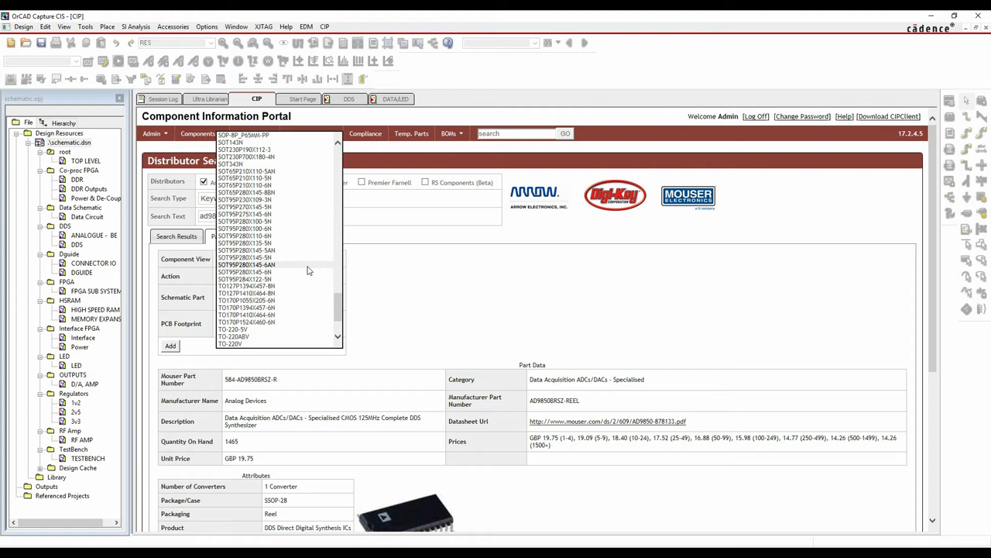
scroll(307, 270, up, 5)
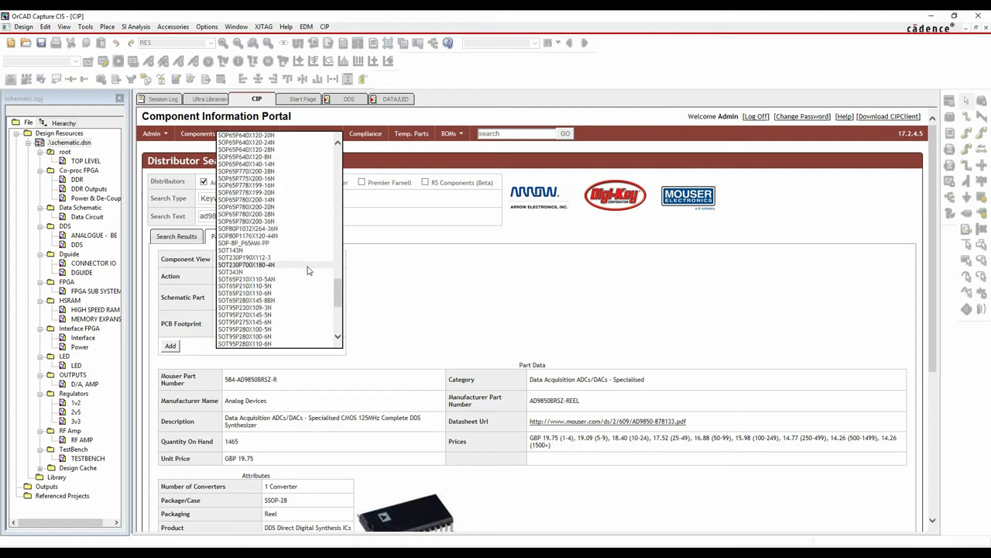
click(256, 214)
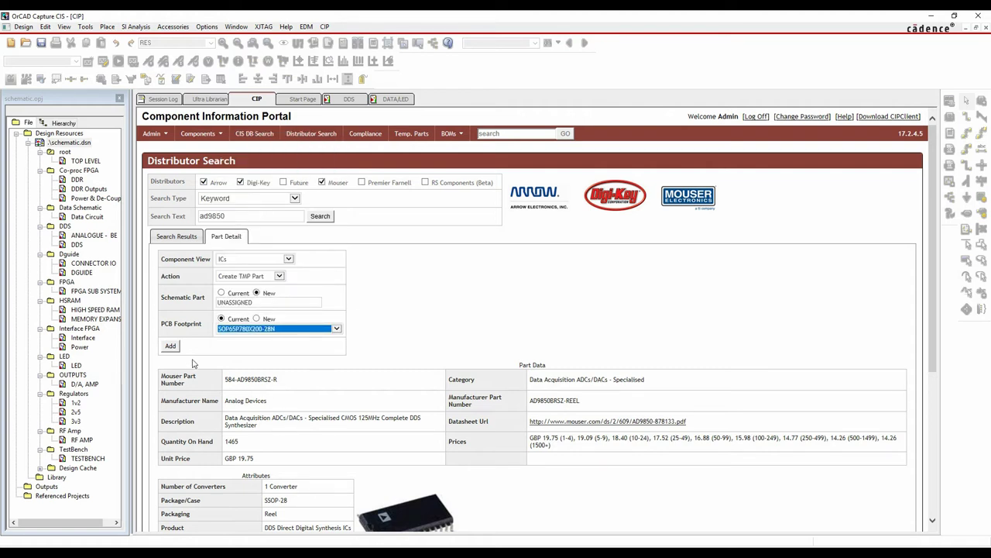
click(170, 346)
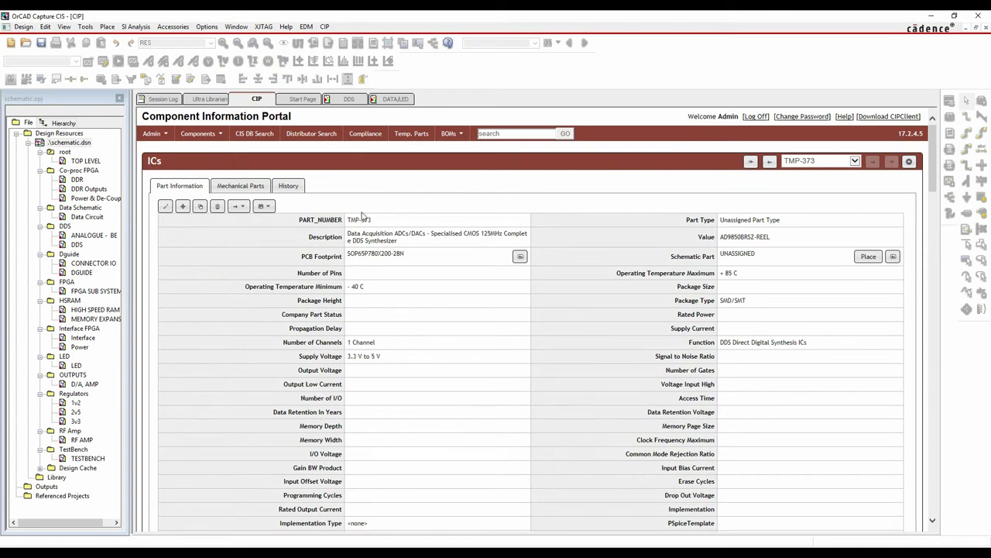
click(397, 98)
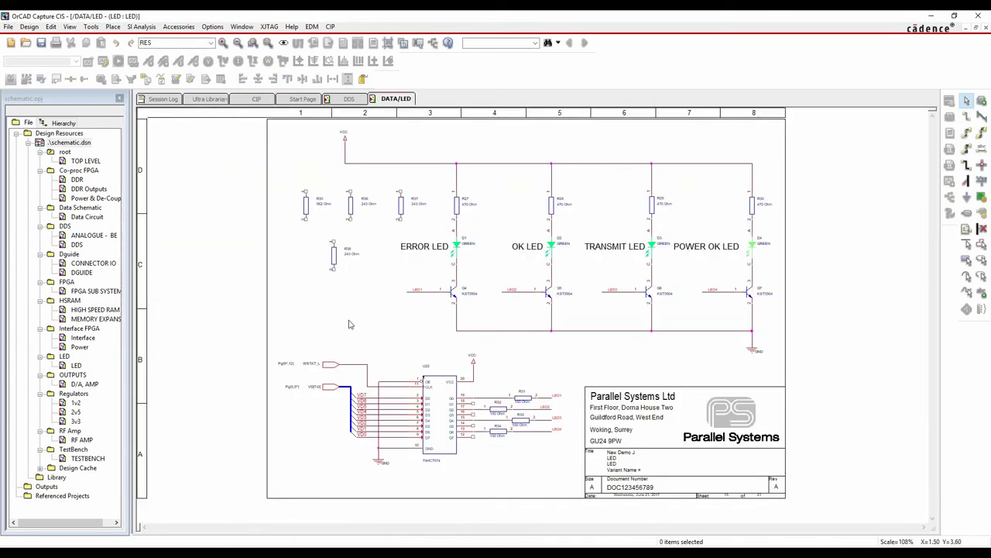
key(z)
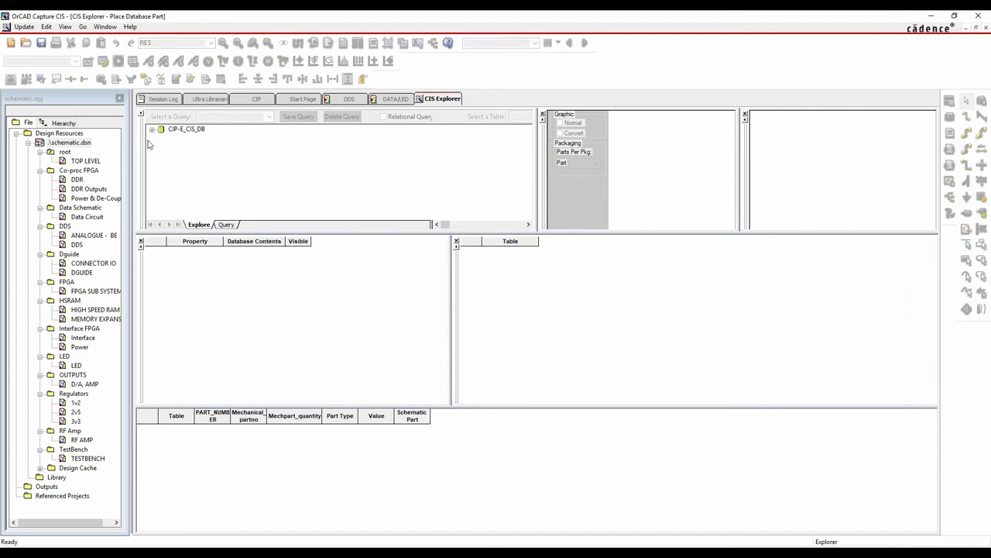
click(152, 130)
scroll(155, 143, down, 2)
scroll(159, 151, up, 1)
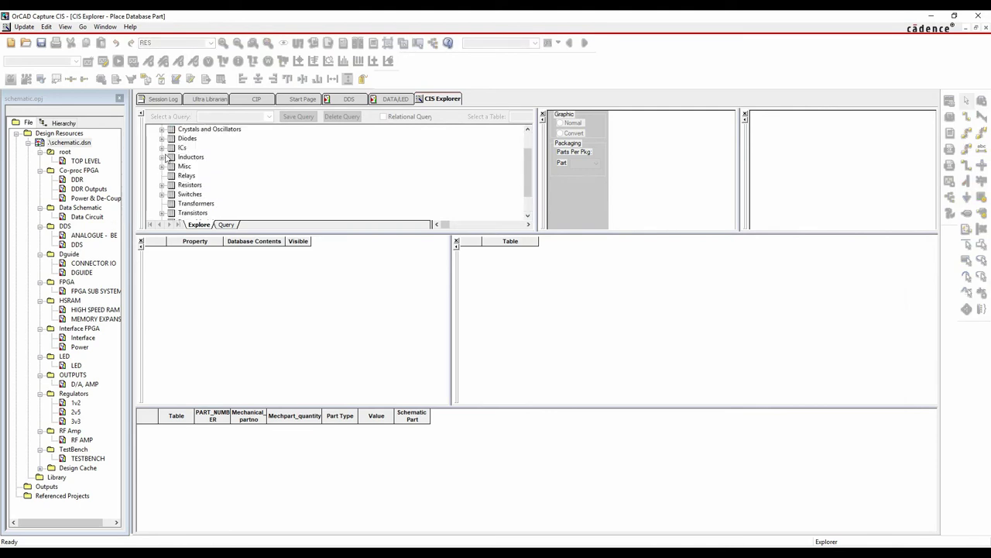
click(162, 148)
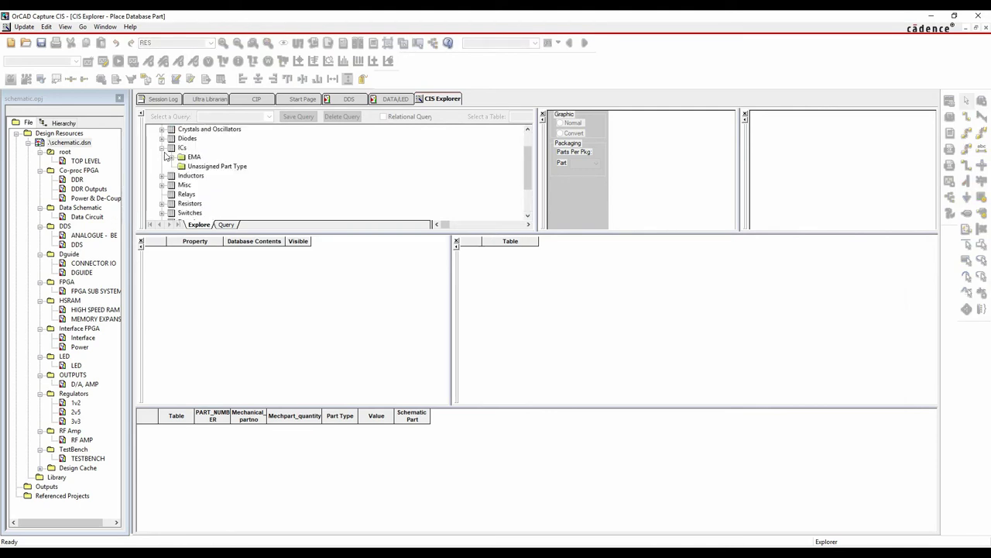
click(221, 168)
click(247, 102)
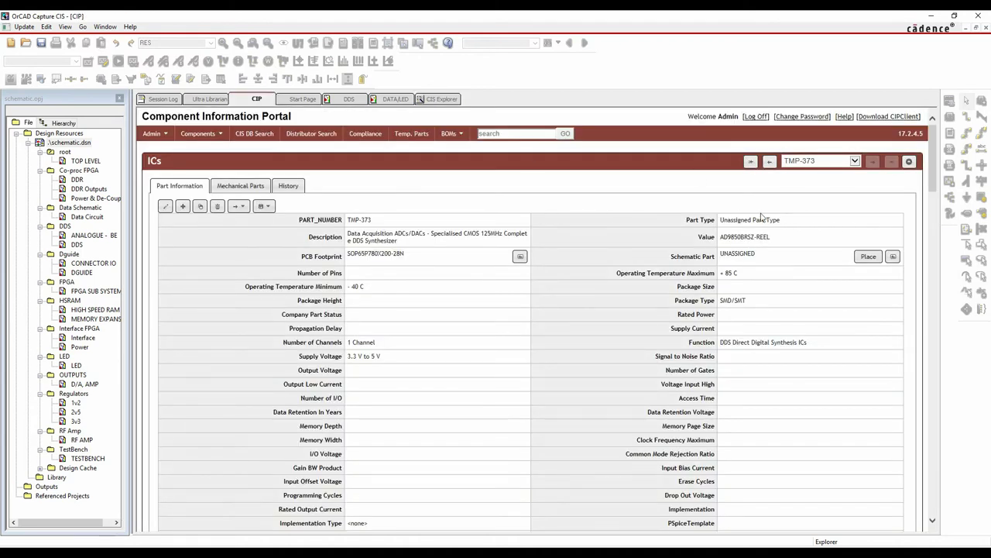
click(455, 99)
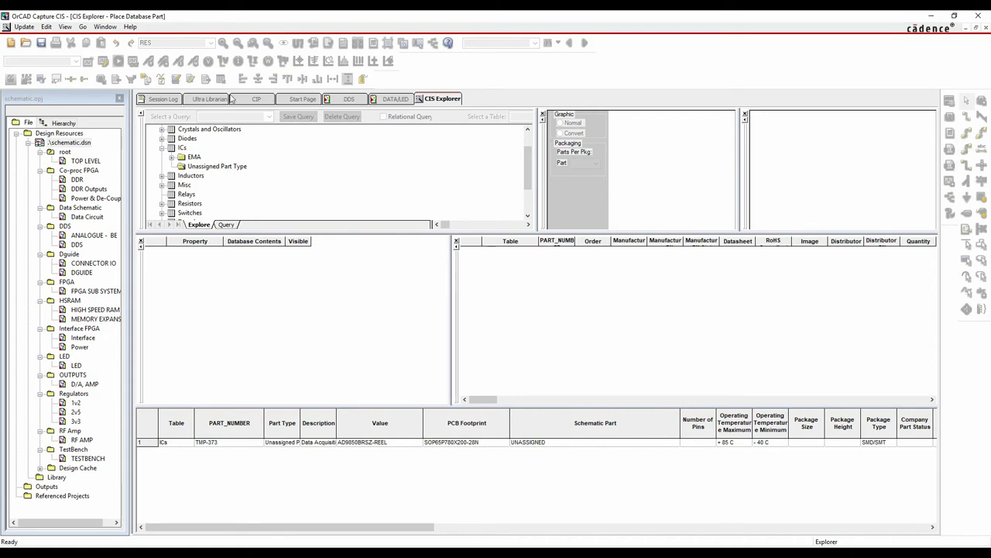
click(255, 99)
click(442, 99)
right_click(434, 99)
key(Escape)
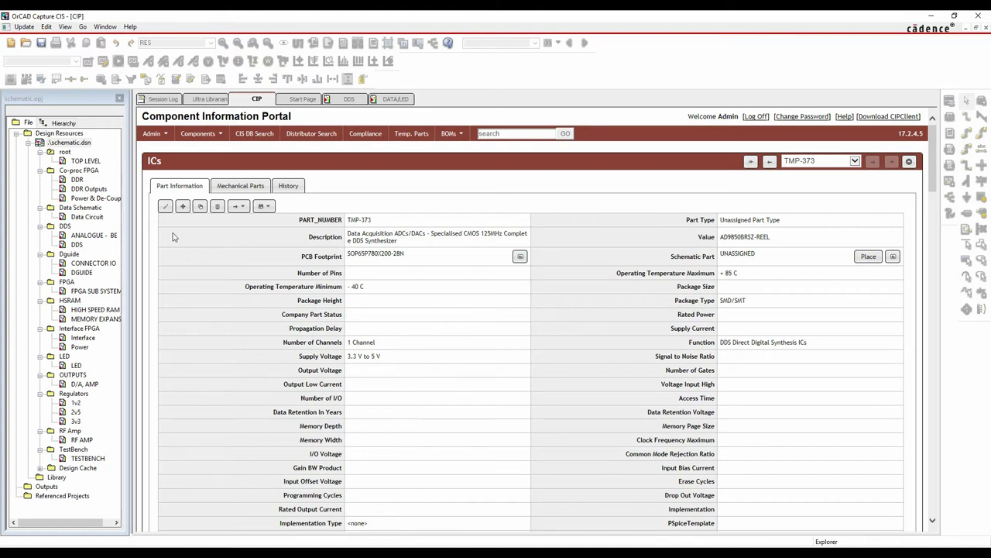
Set the TMP-373 pin count to 28 and package height to 1.75 mm
click(165, 207)
text(28)
key(Tab)
click(364, 309)
text(1.7)
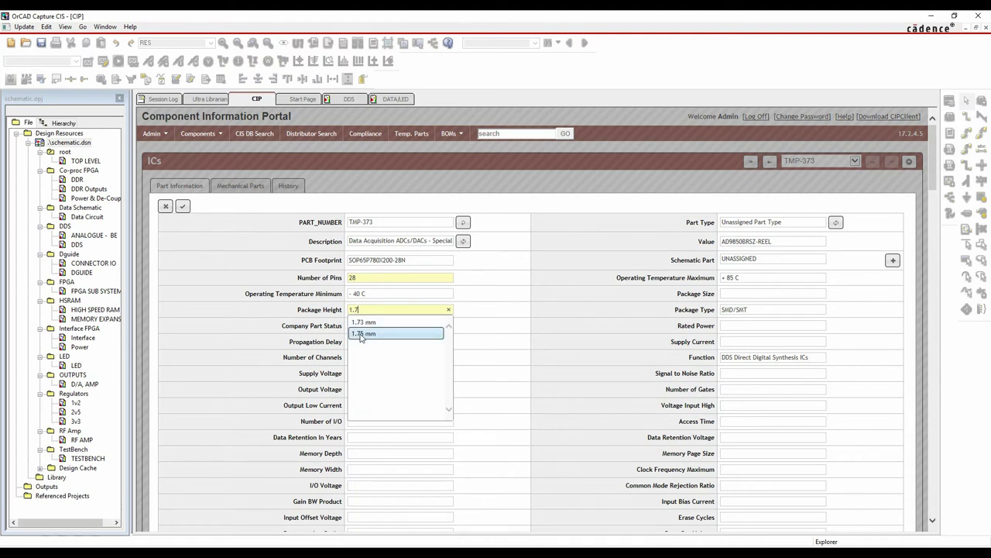
click(360, 334)
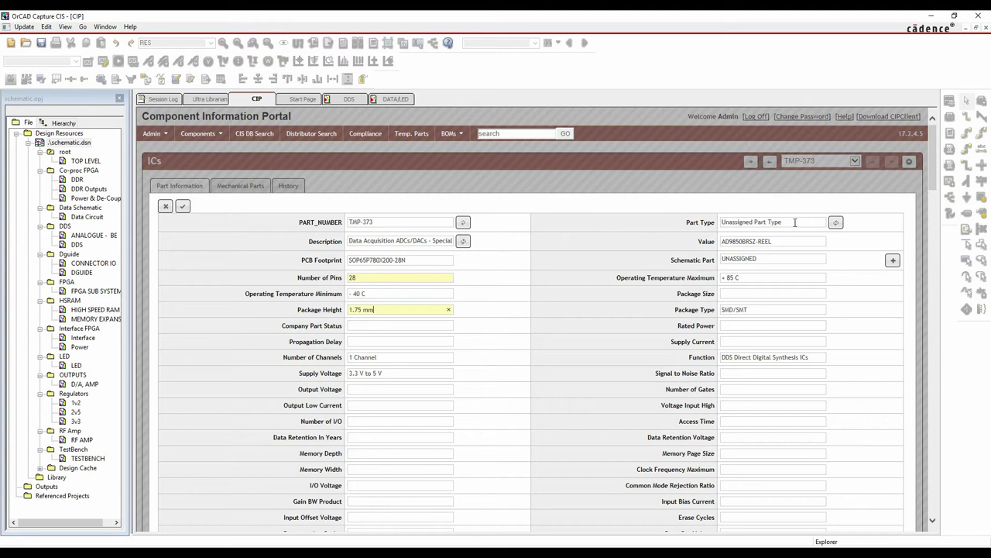
Fill in the part type, package size SSOP28 and package type SMD
drag(794, 222, 707, 224)
text(MyCompany\SMD\Synth)
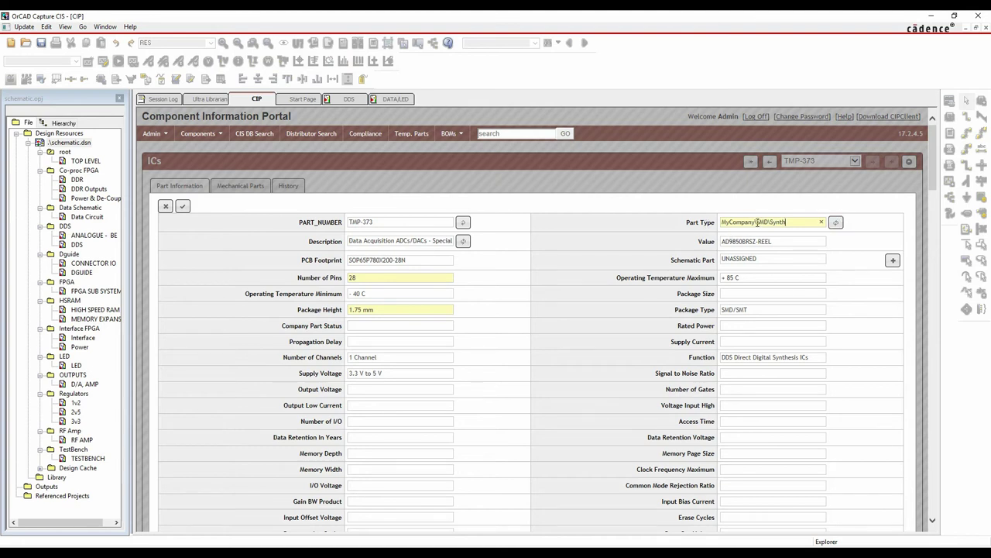
click(747, 293)
text(ssop)
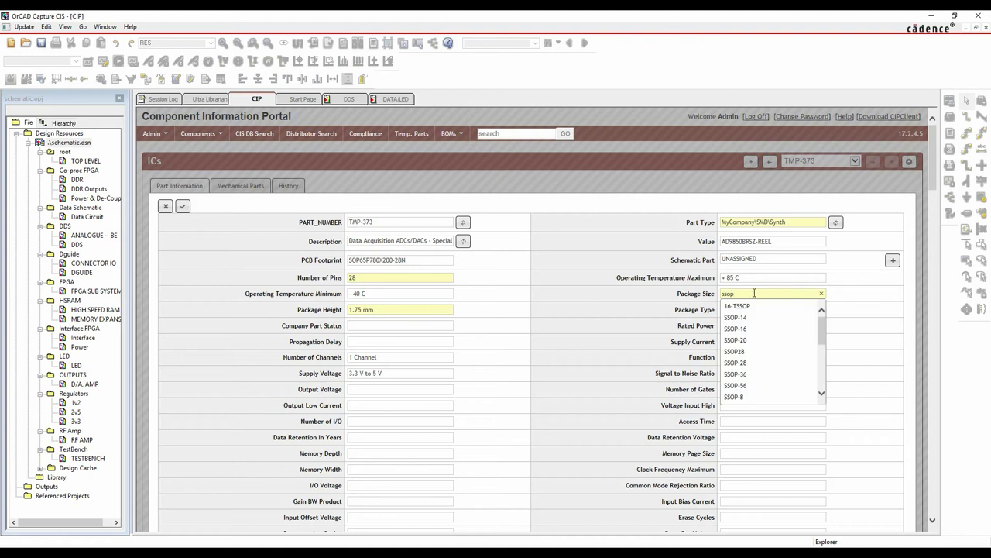
click(751, 353)
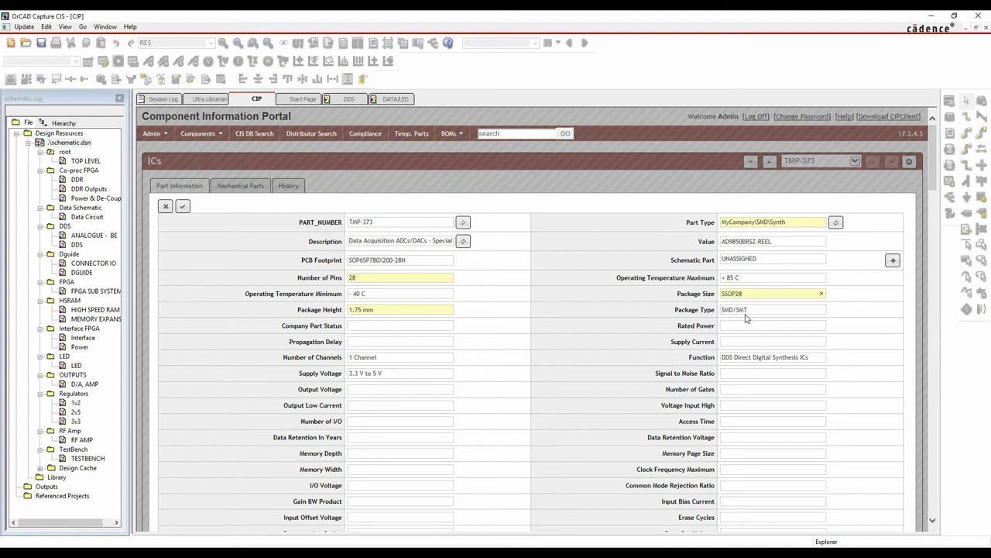
triple_click(754, 311)
text(smd)
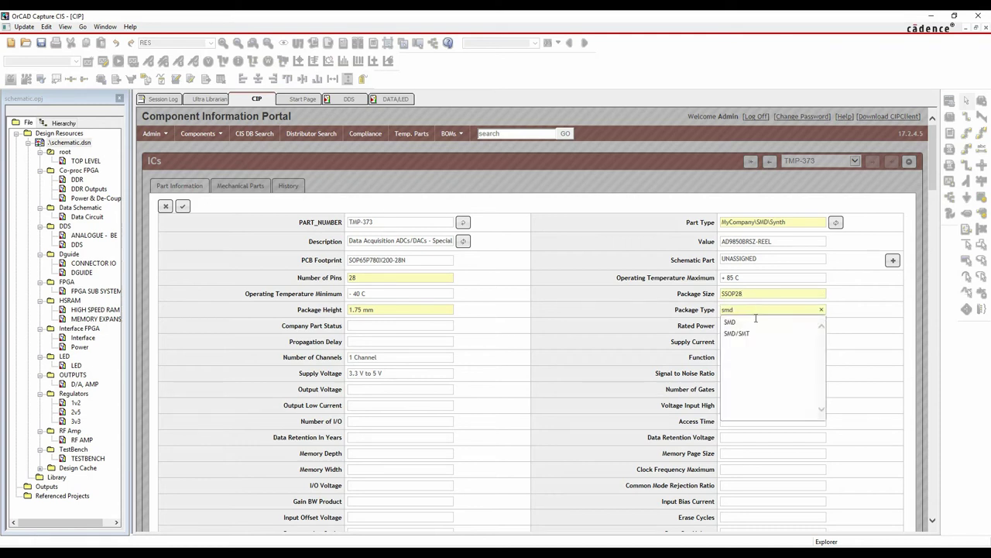
click(745, 322)
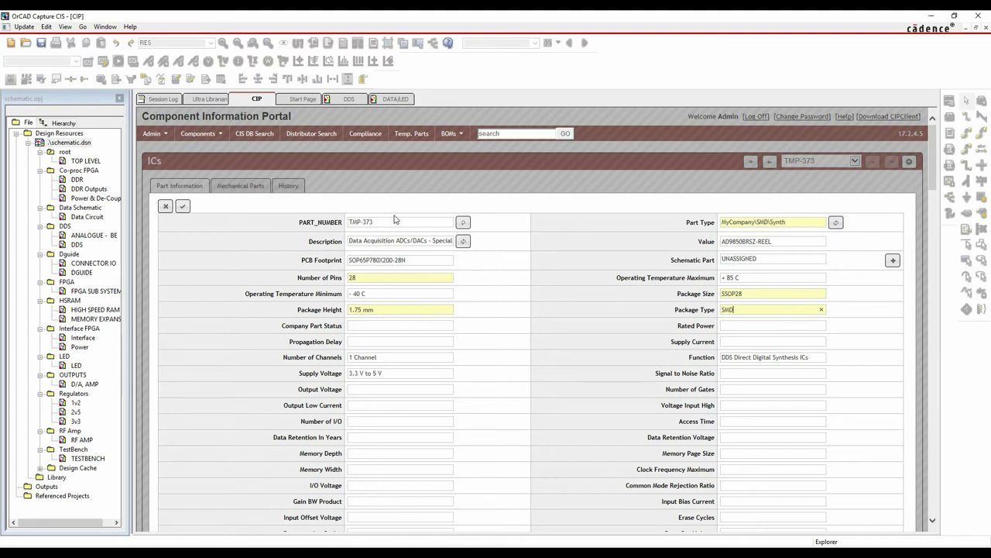
Assign part number PSL-00000047, save the record, and view its manufacturer data
click(463, 224)
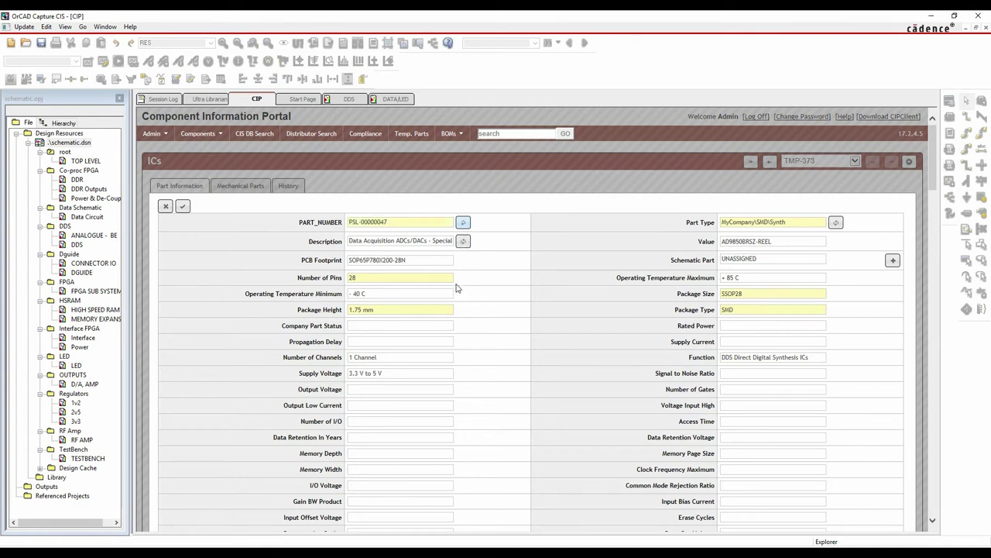
scroll(515, 311, down, 5)
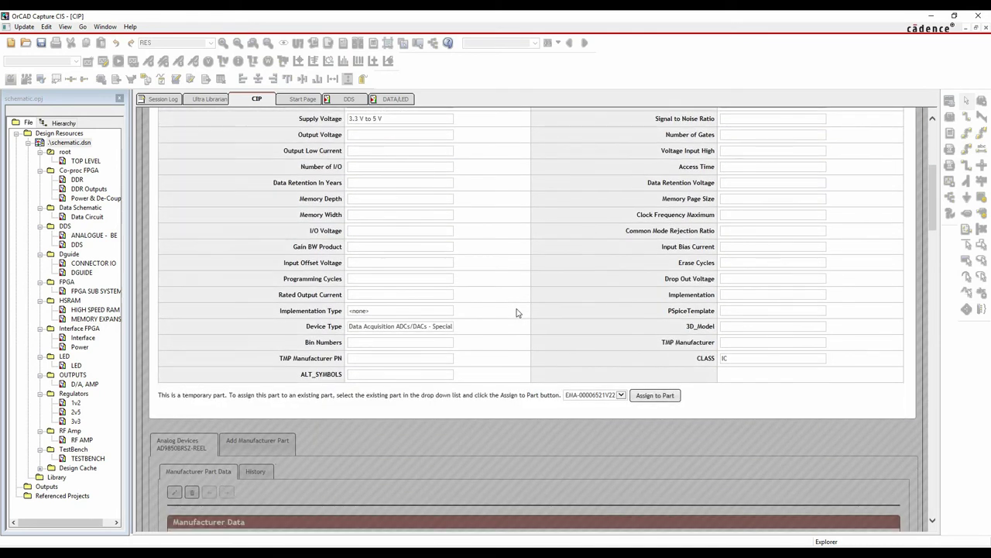
scroll(514, 311, up, 5)
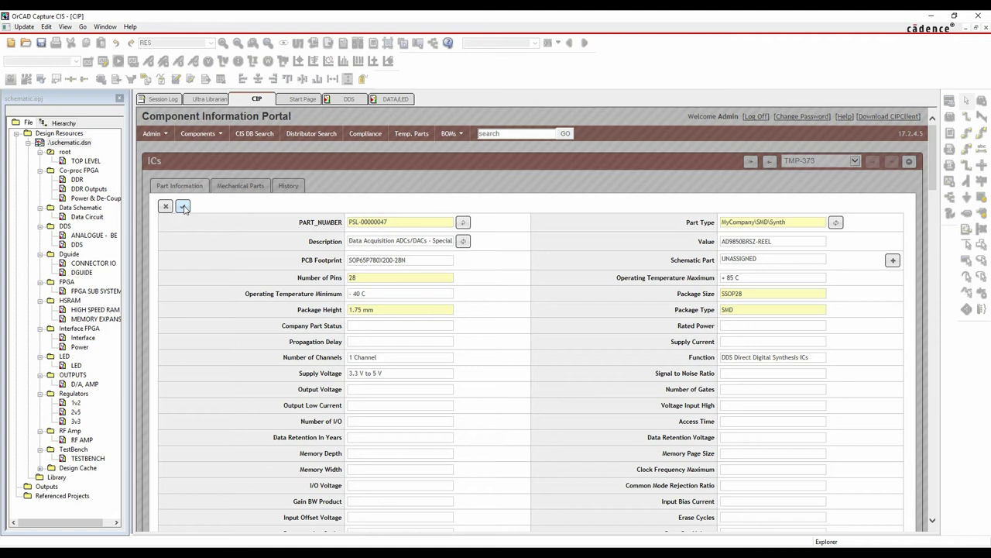
click(182, 206)
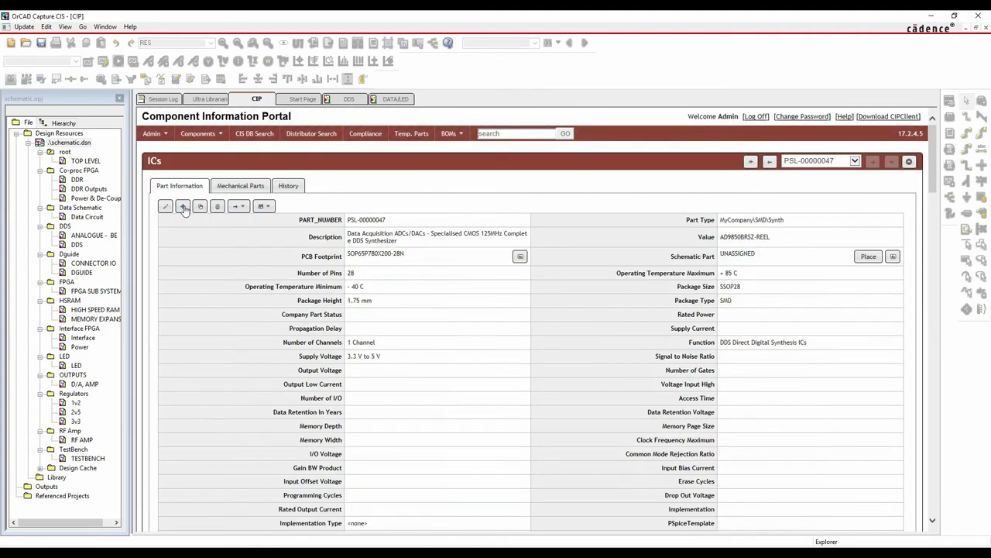
scroll(503, 318, down, 5)
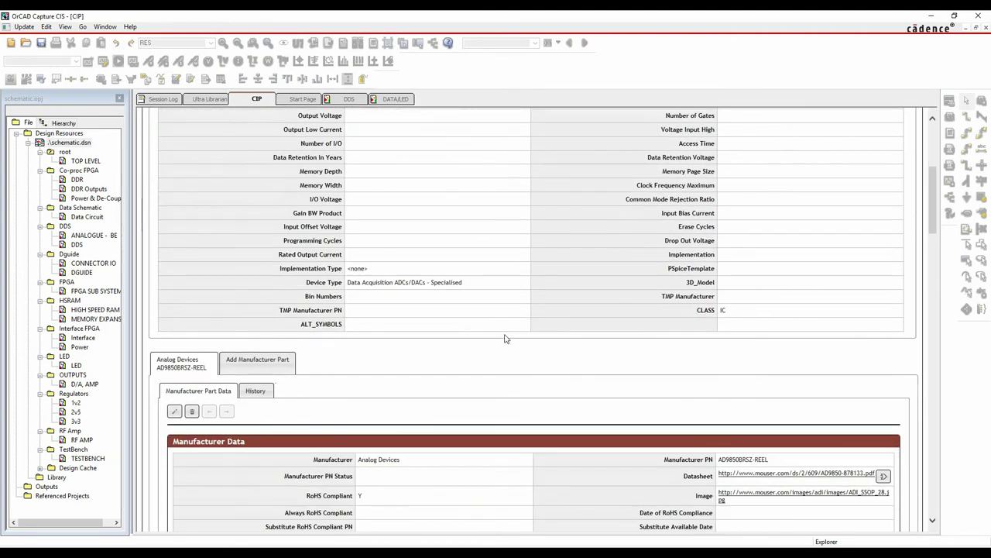
scroll(506, 333, down, 3)
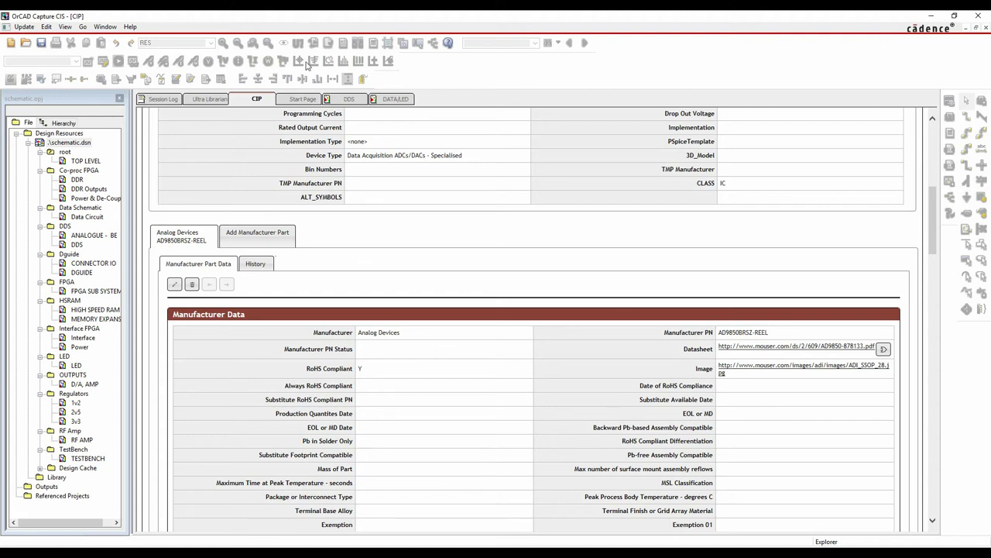
On the DDS page, search the chosen library folder for ad9* parts via Place Part
click(349, 98)
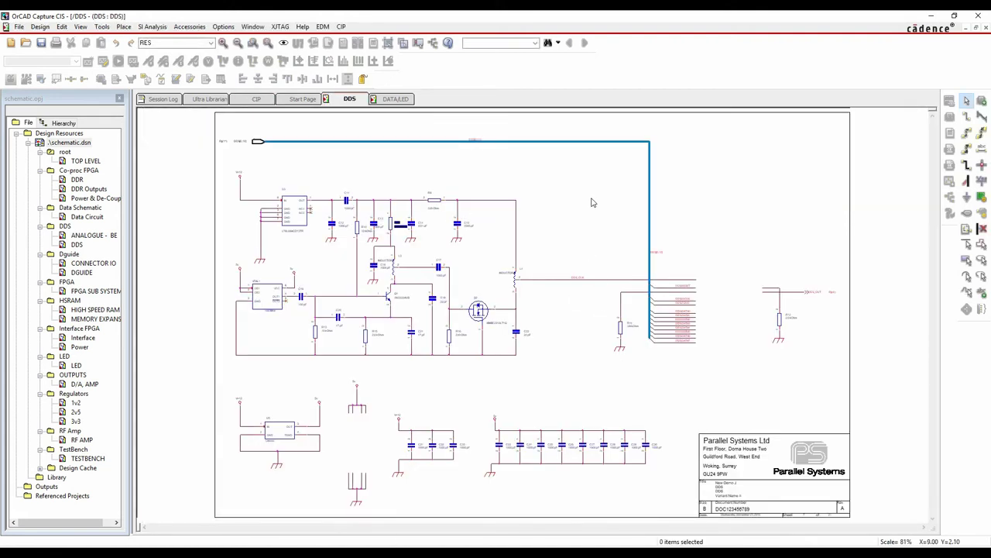
key(p)
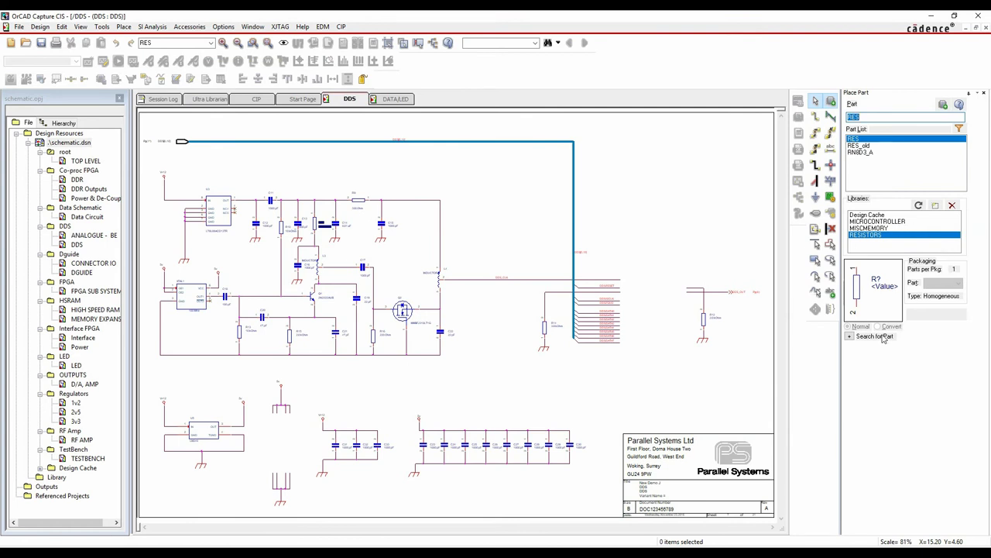
click(850, 336)
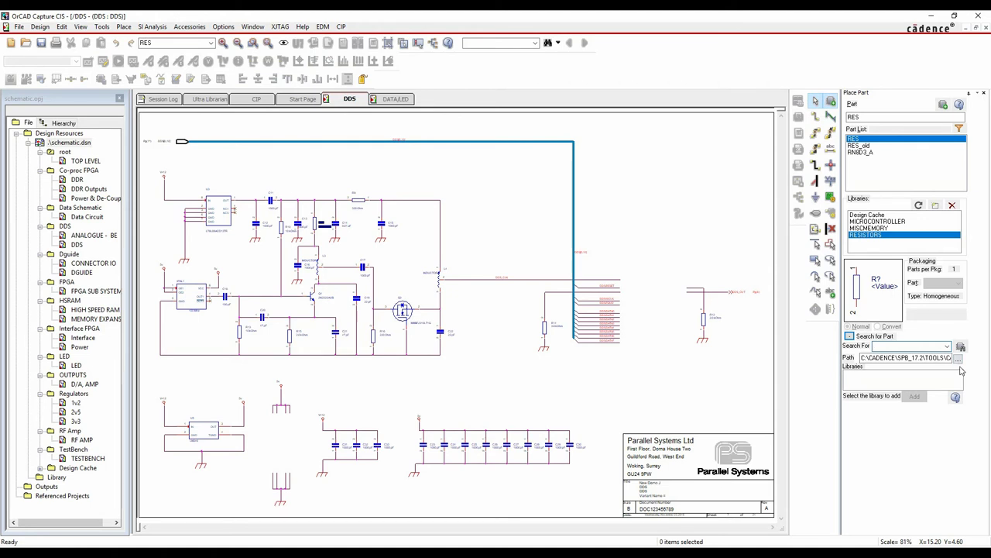
text(ad9*)
click(959, 358)
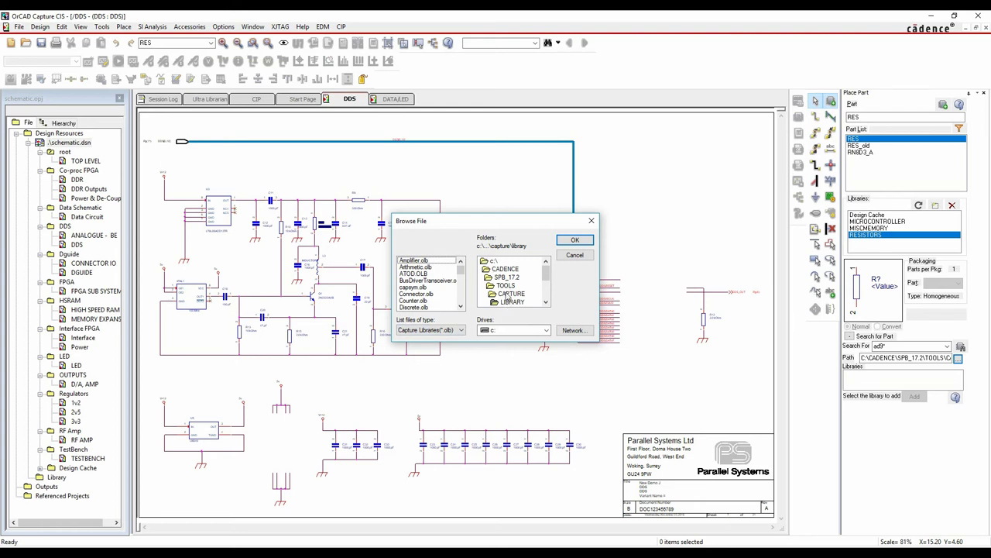
click(574, 240)
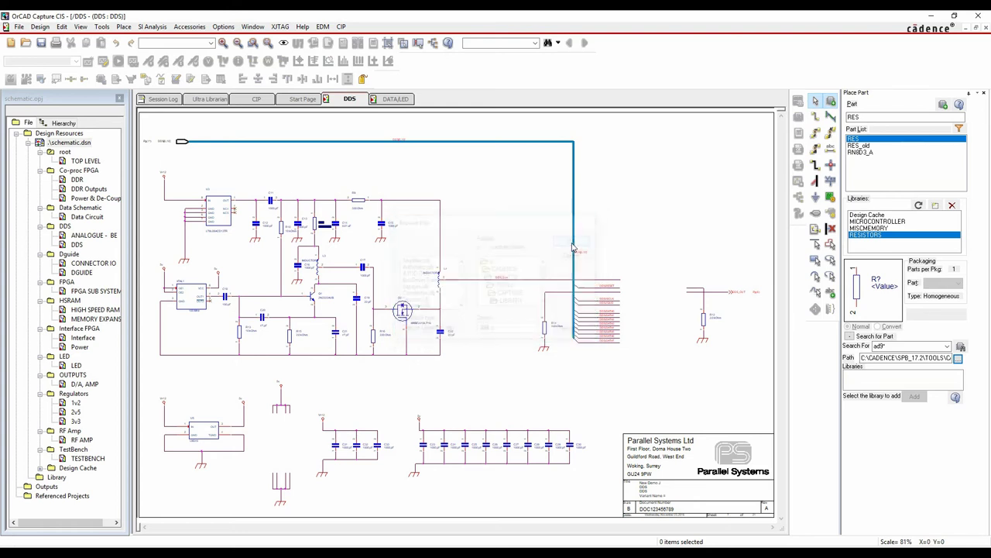
click(960, 346)
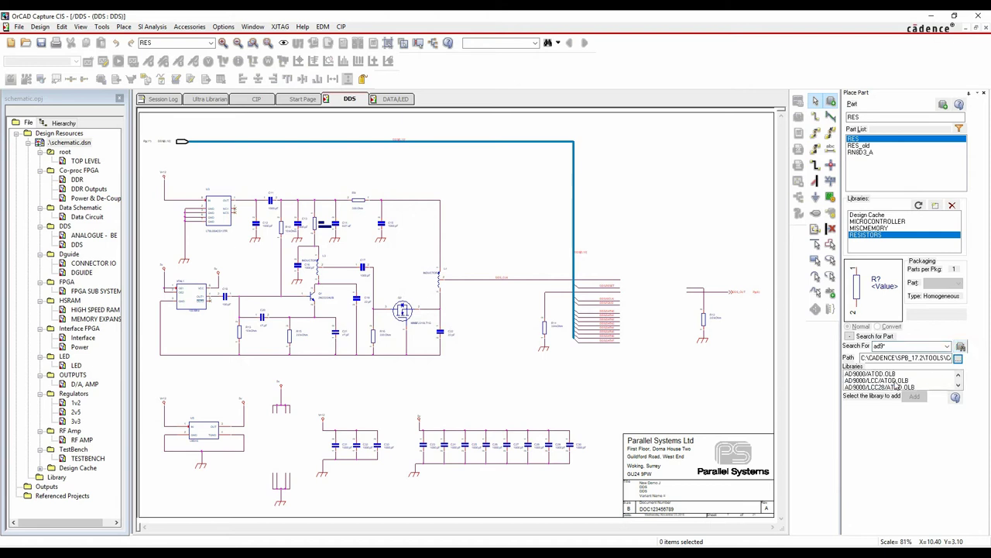
drag(961, 387, 961, 388)
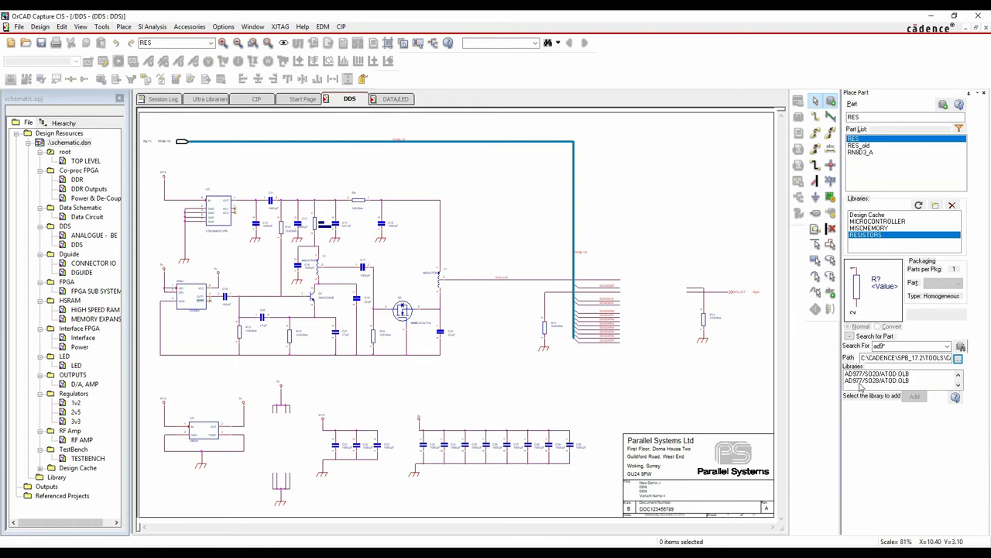
scroll(868, 383, up, 1)
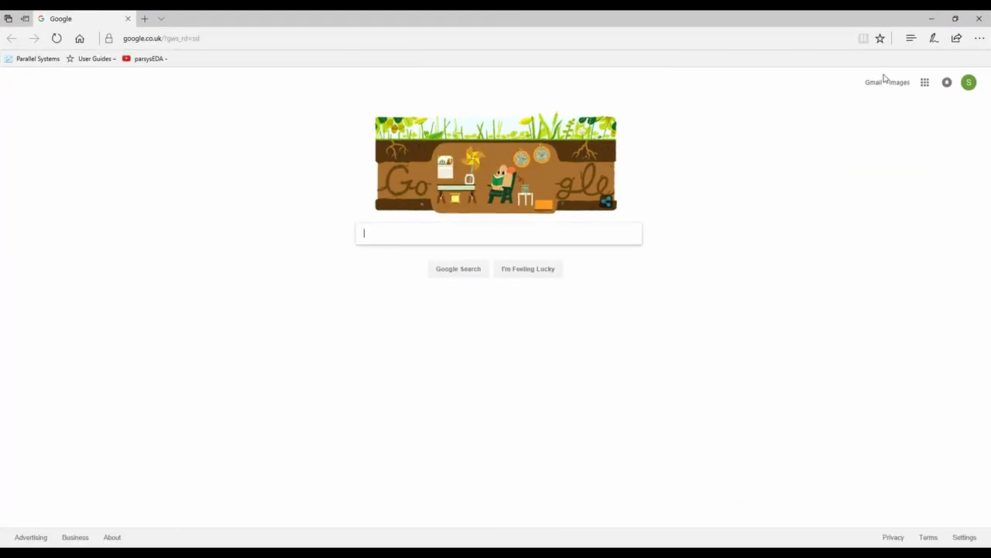
Go to SnapEDA from Favourites > Parts and search for ad9850*
click(912, 39)
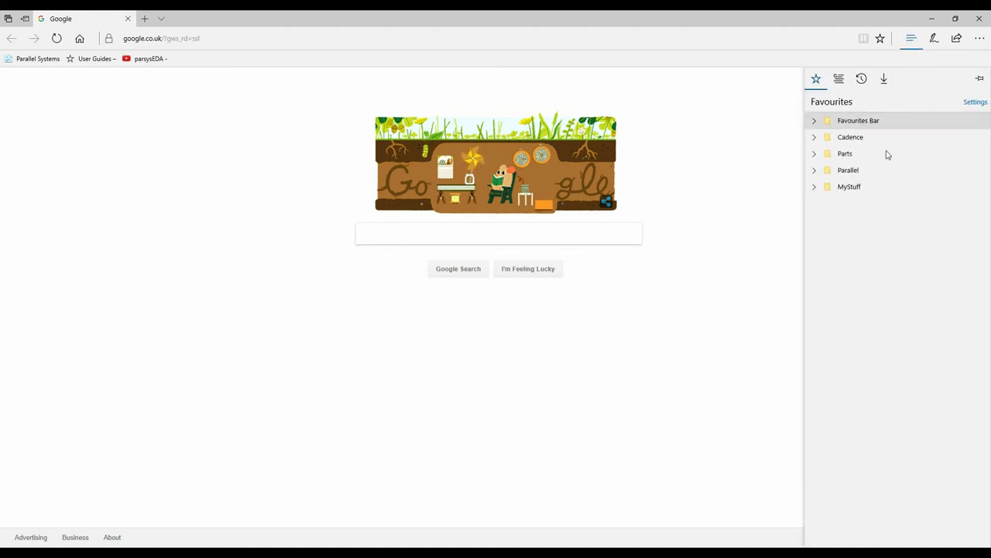
click(814, 154)
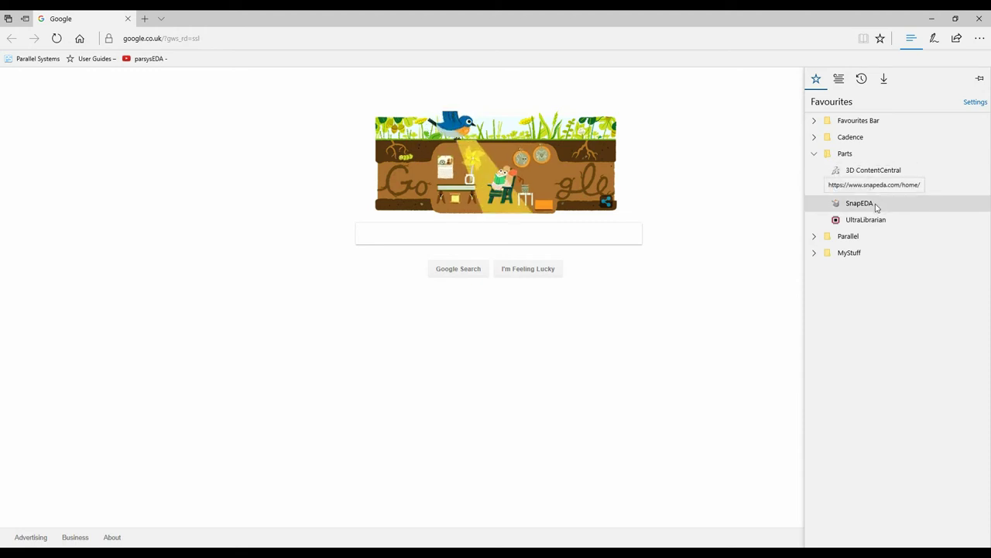
click(876, 207)
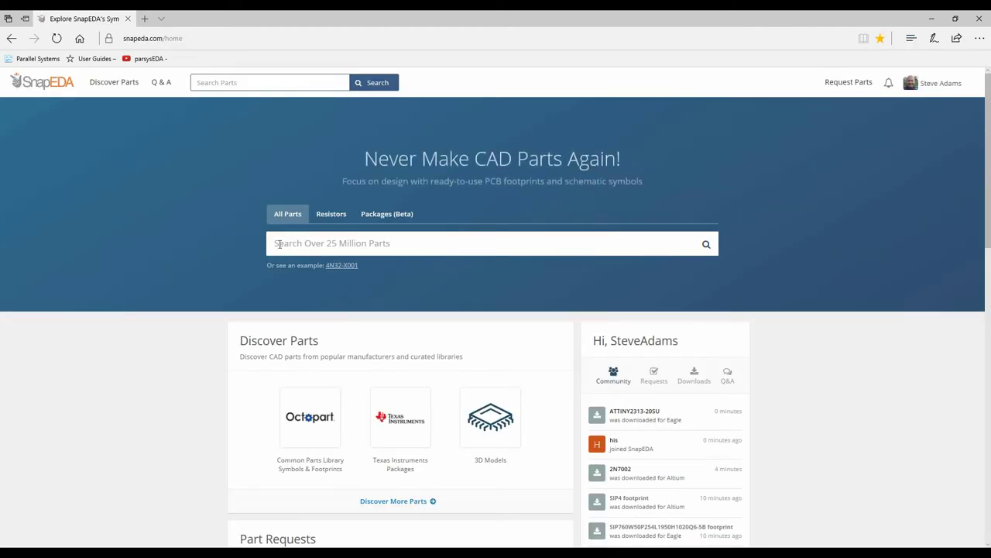
click(278, 244)
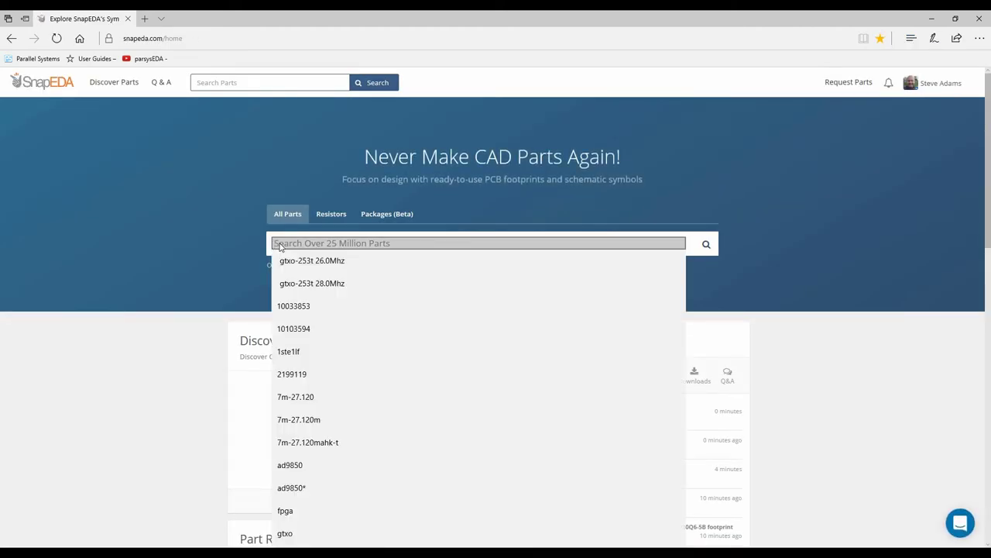
text(ad9850)
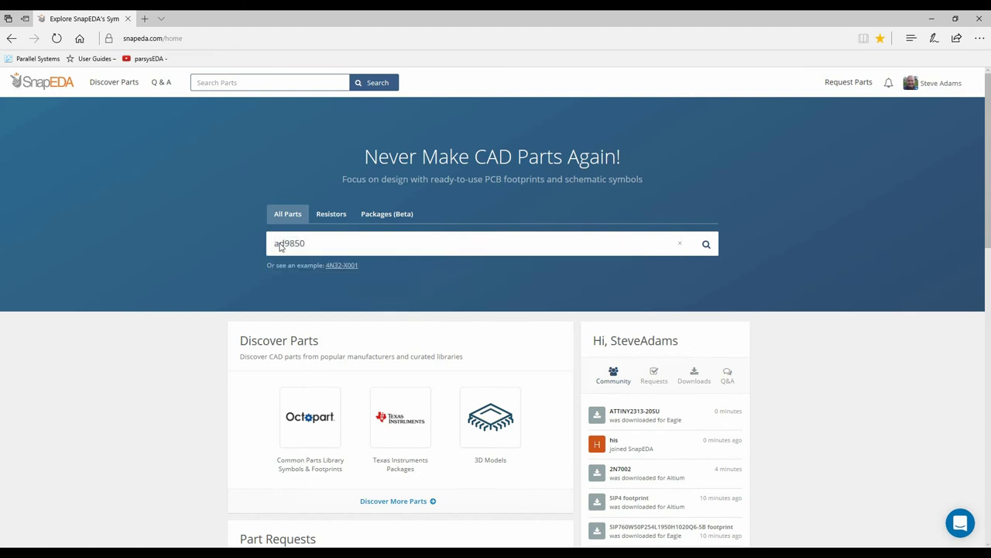
text(*)
key(Return)
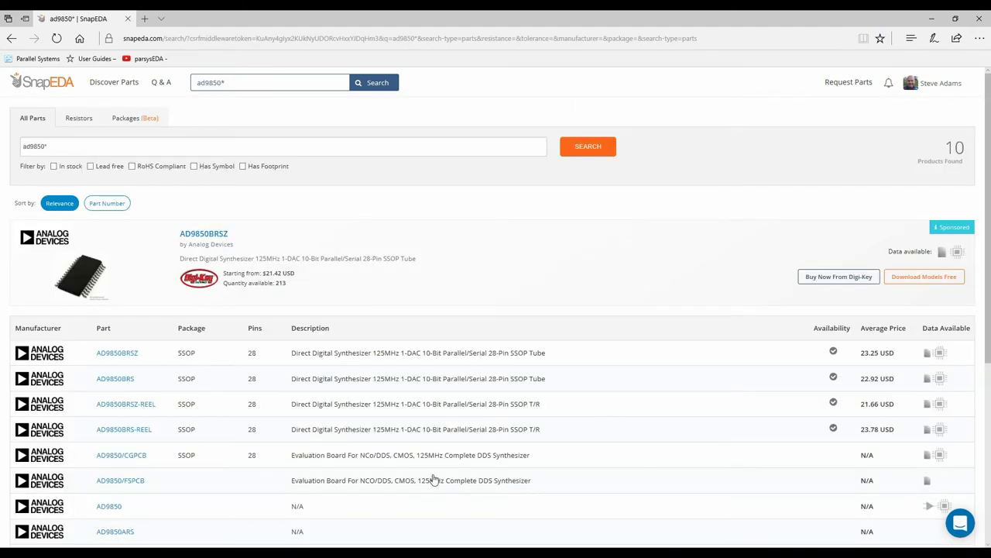
Check the AD9850BRS page, then go to the Ultra Librarian site
click(937, 382)
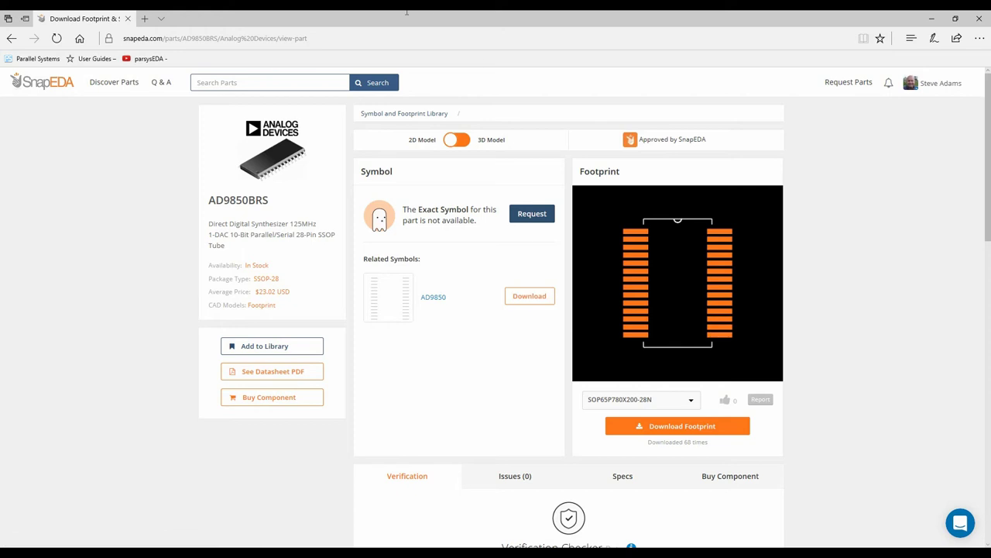
click(912, 38)
click(854, 223)
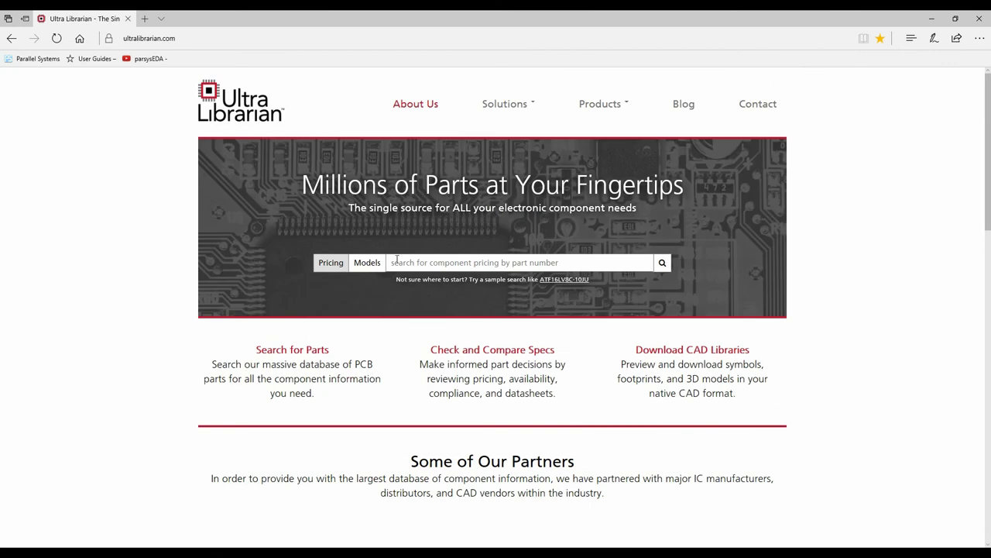
Search Ultra Librarian for ad9850 using the recent search history
click(397, 262)
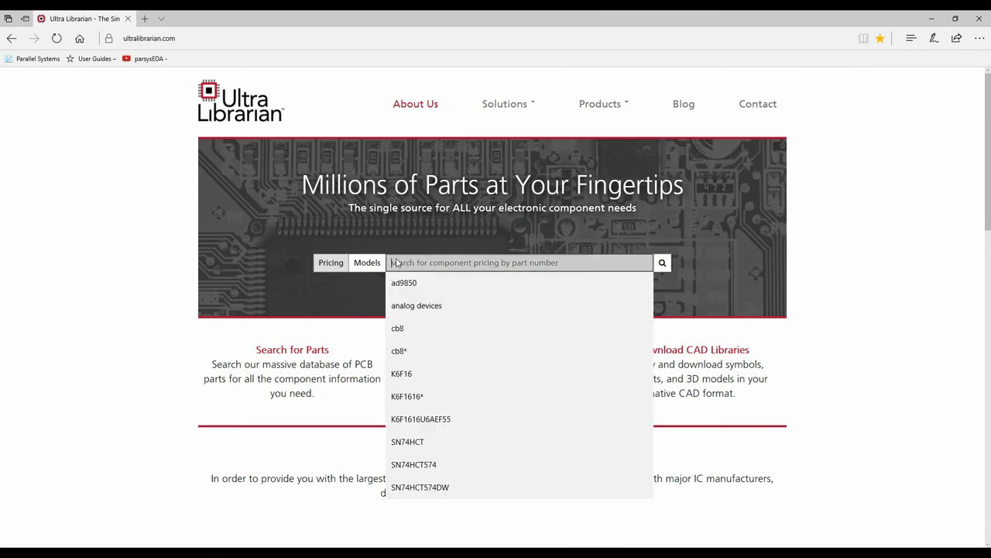
click(424, 282)
key(Return)
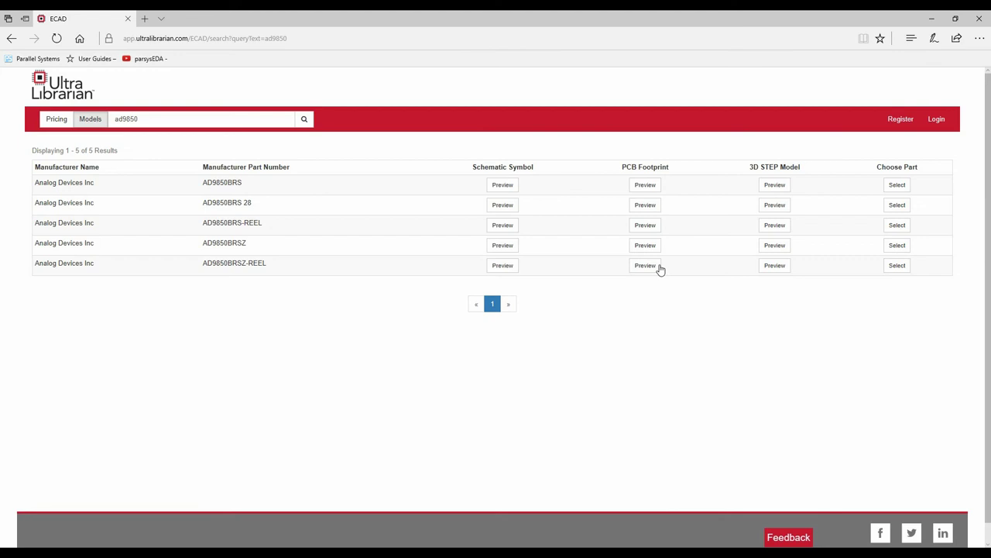
Preview the AD9850BRS symbol, all three footprint variants, and the 3D model
click(505, 186)
click(609, 292)
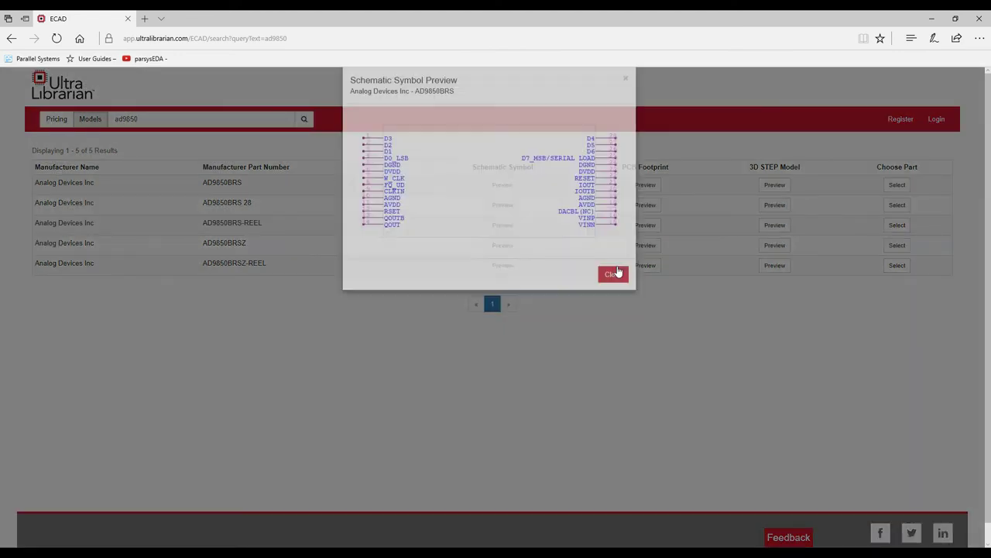
click(643, 205)
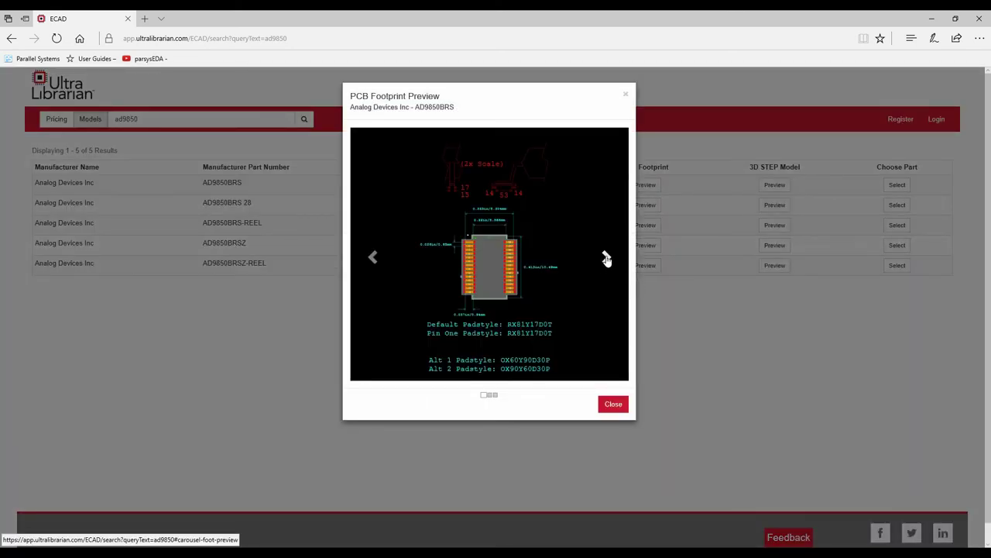
click(607, 258)
click(608, 258)
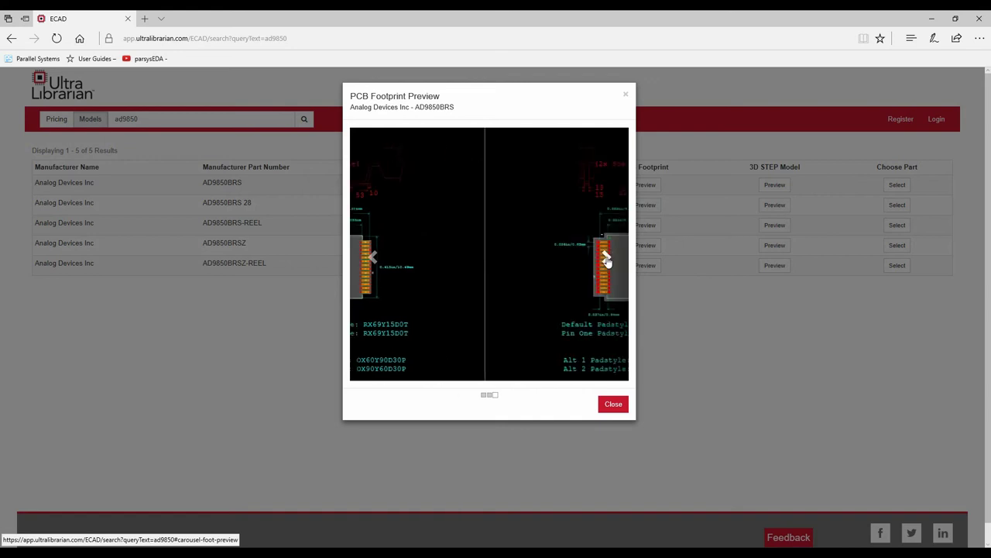
click(626, 95)
click(774, 186)
drag(569, 240, 502, 231)
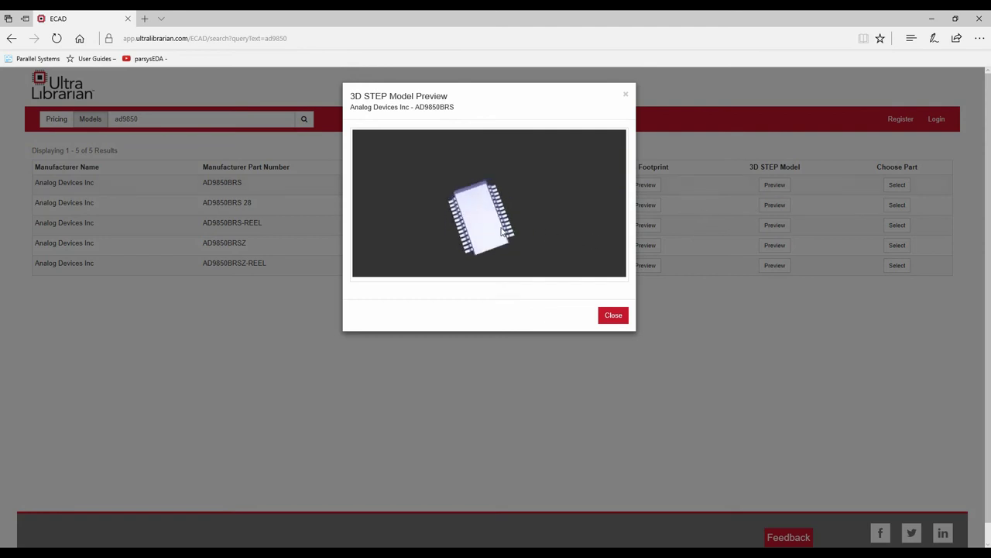
click(612, 315)
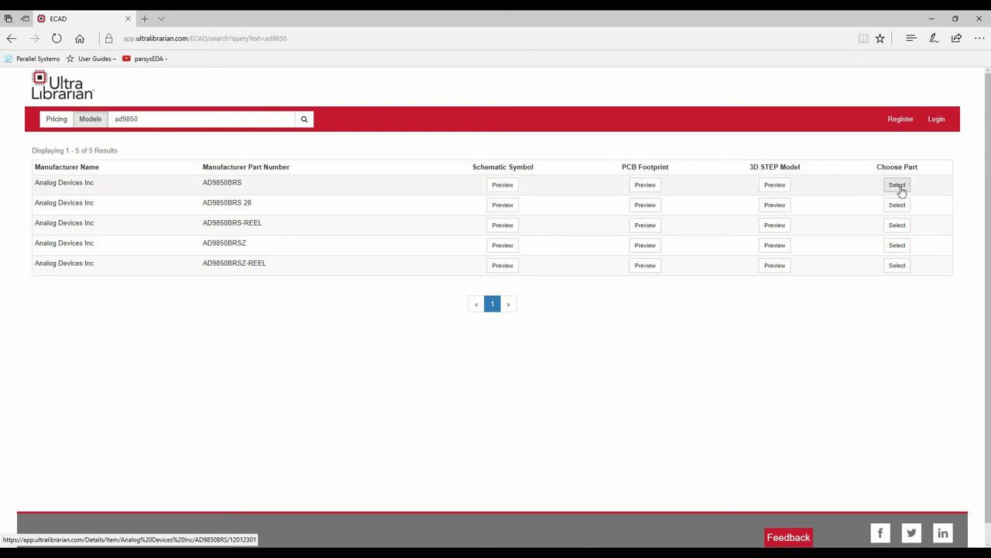
Back in Capture's Ultra Librarian page, keep Manufacturer set to All
click(980, 21)
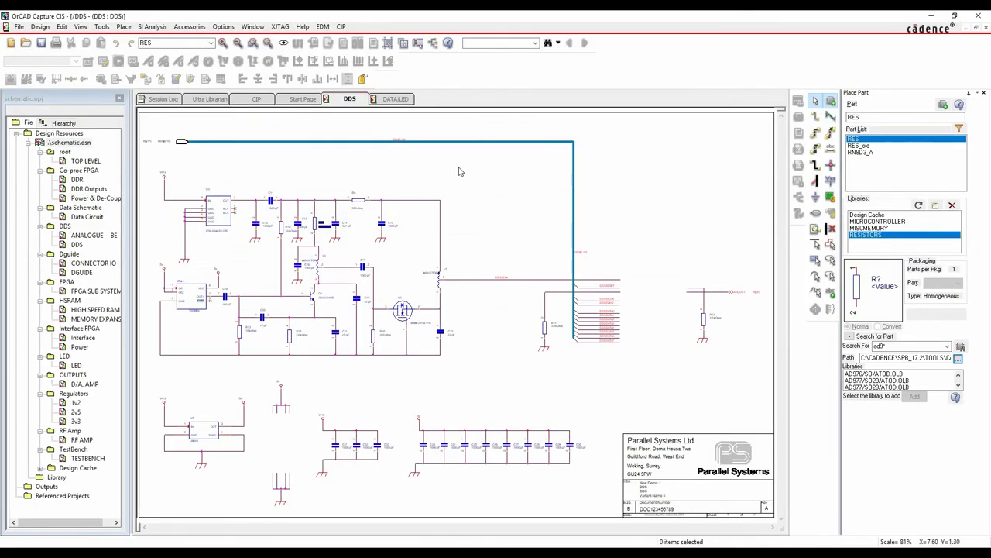
click(211, 99)
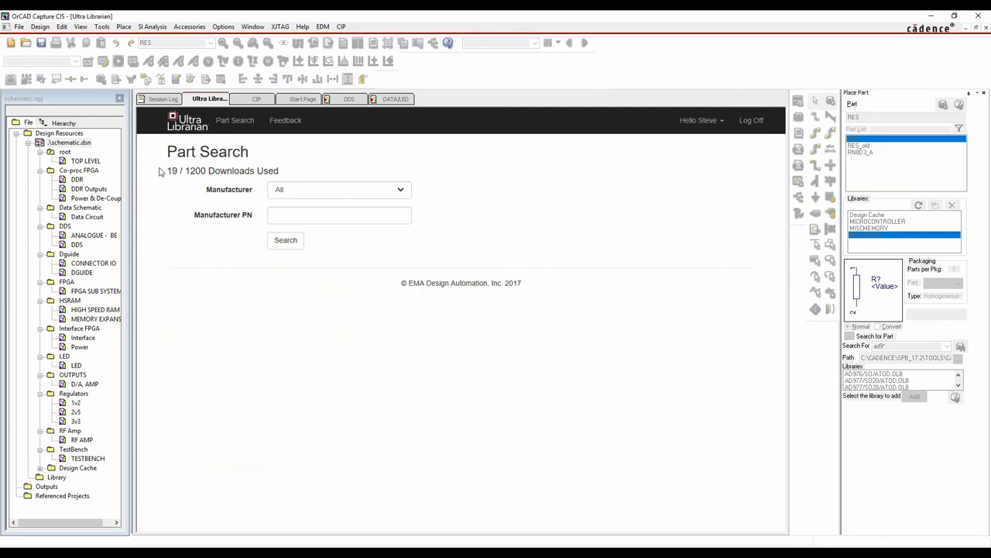
click(986, 93)
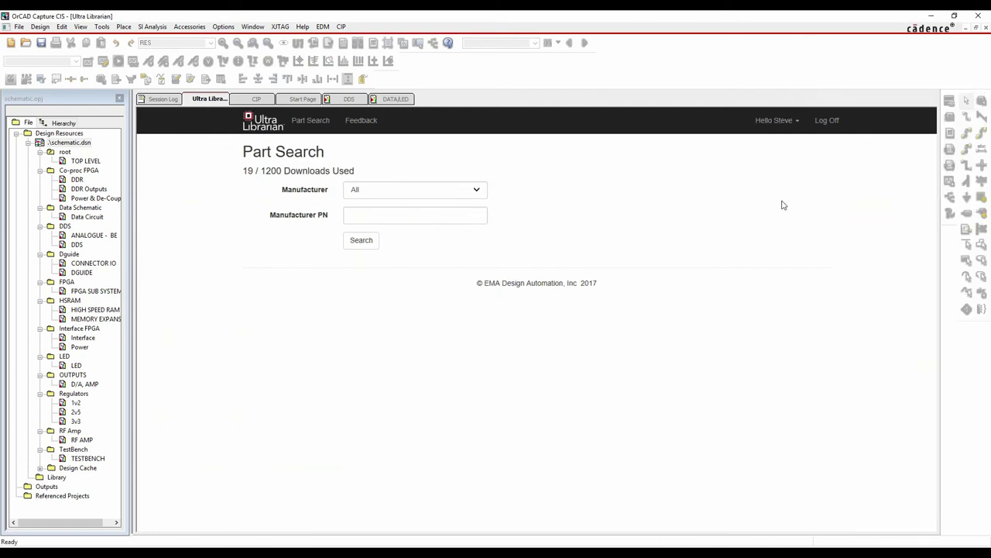
click(377, 193)
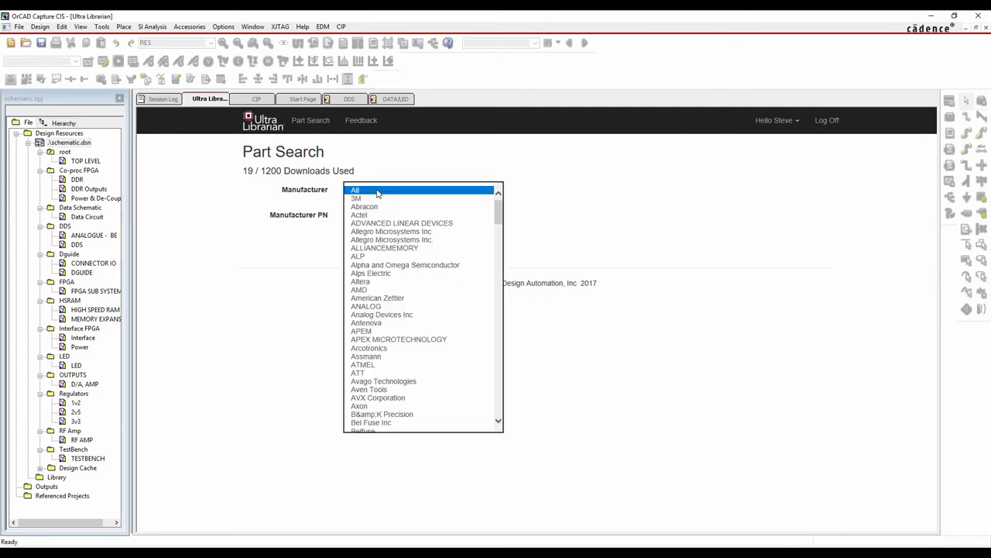
scroll(403, 267, down, 1)
scroll(410, 274, down, 10)
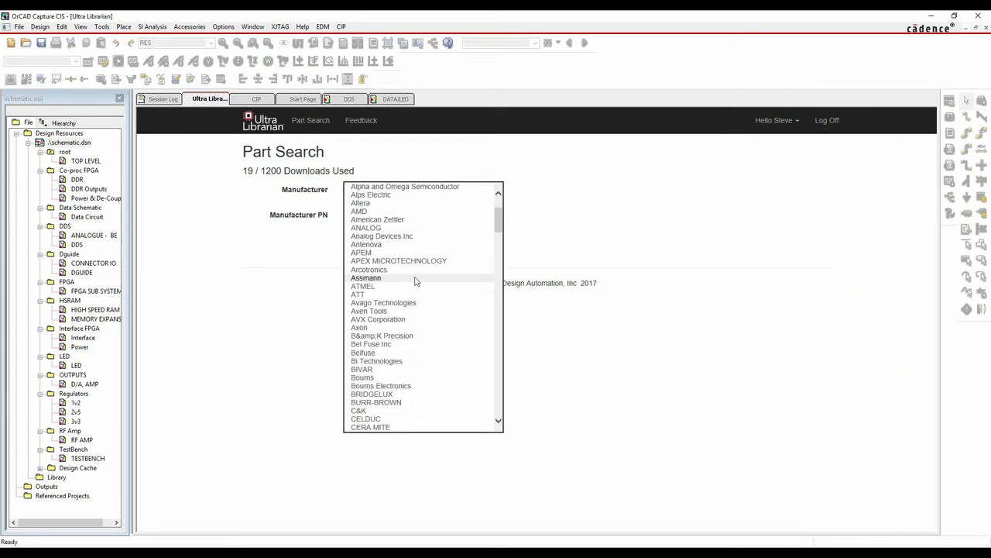
scroll(415, 286, down, 12)
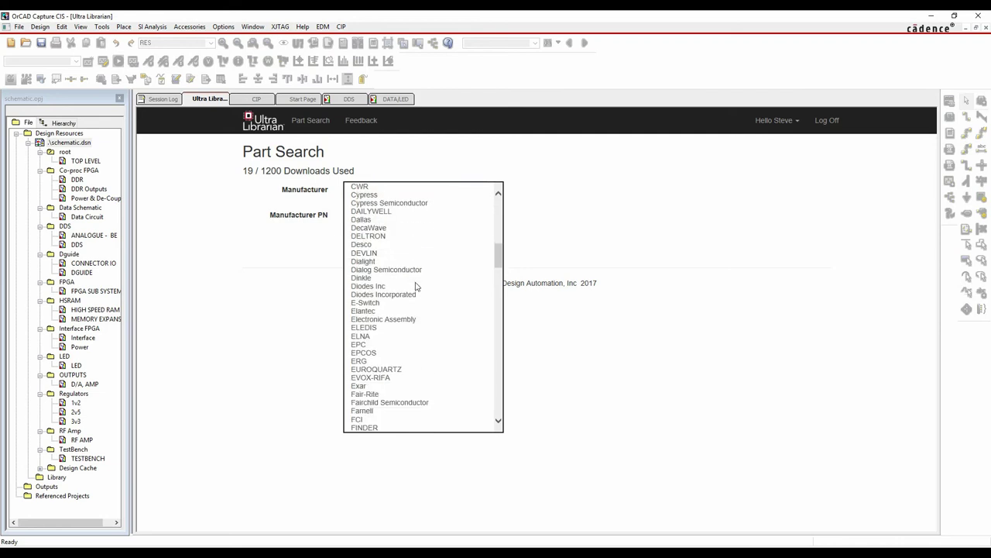
scroll(414, 286, down, 10)
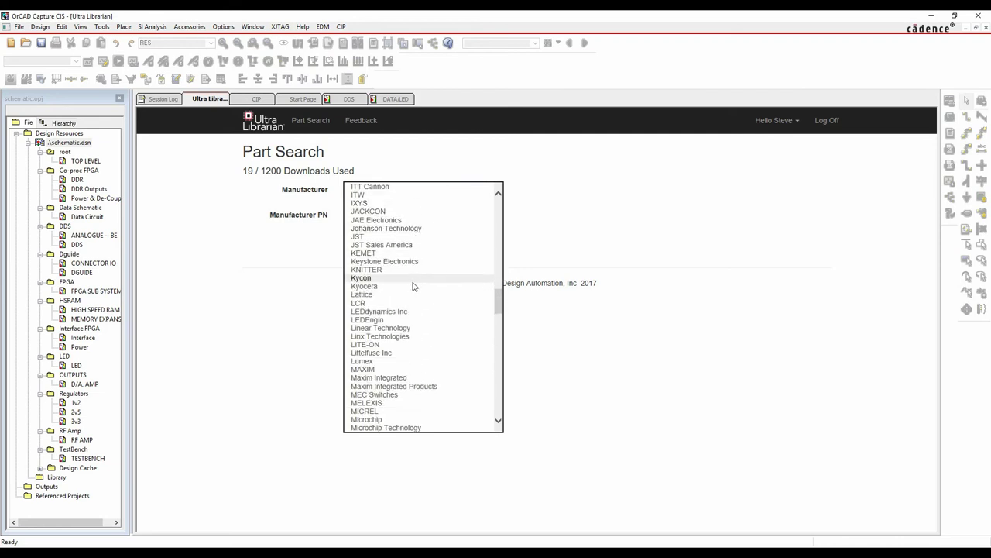
scroll(414, 287, down, 10)
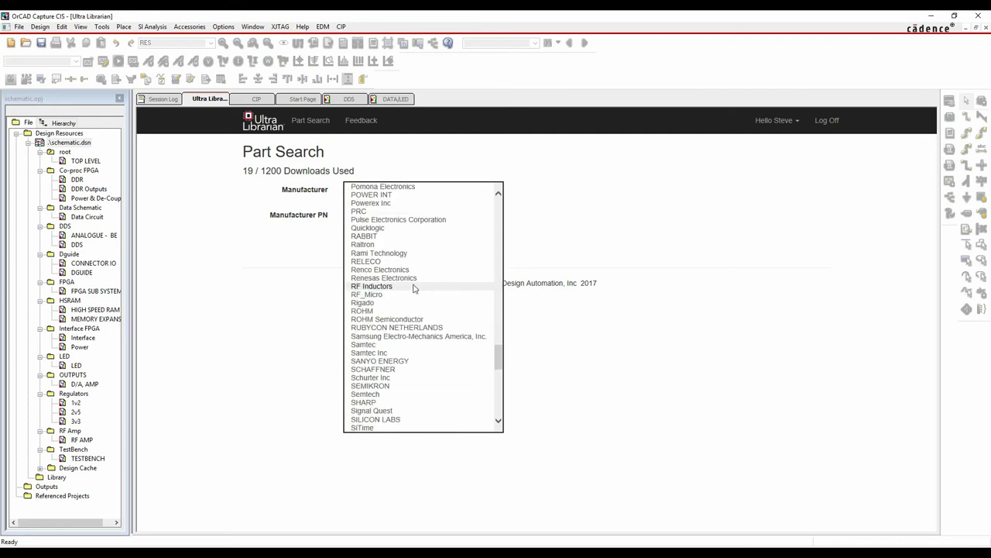
double_click(546, 284)
Search Manufacturer PN ad9850 and preview the AD9850BRS symbol
click(363, 214)
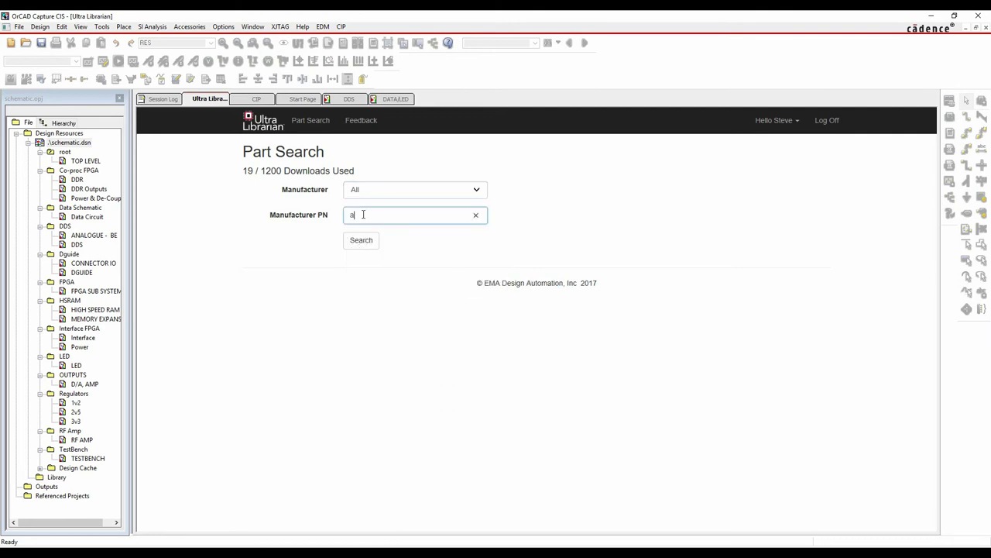
text(ad9850)
click(361, 240)
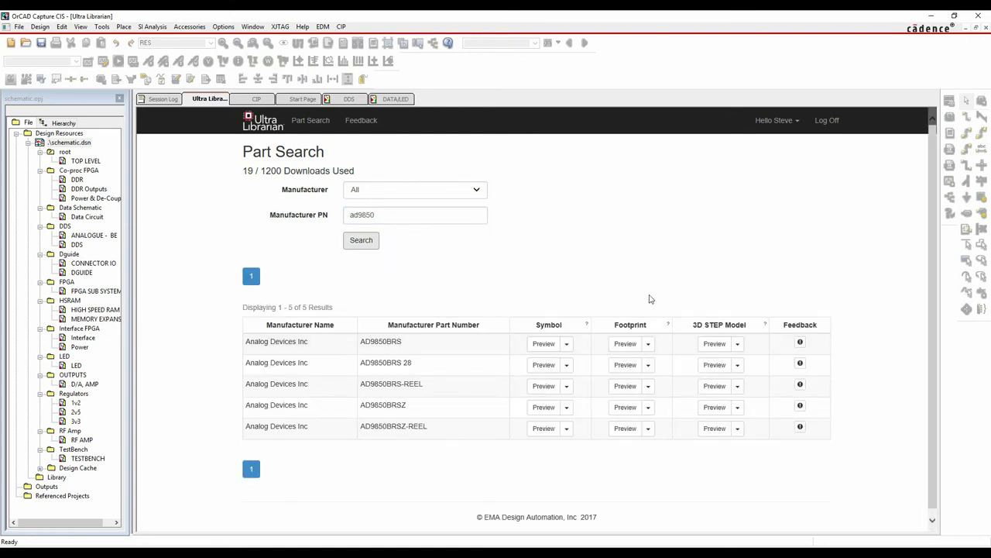
click(548, 345)
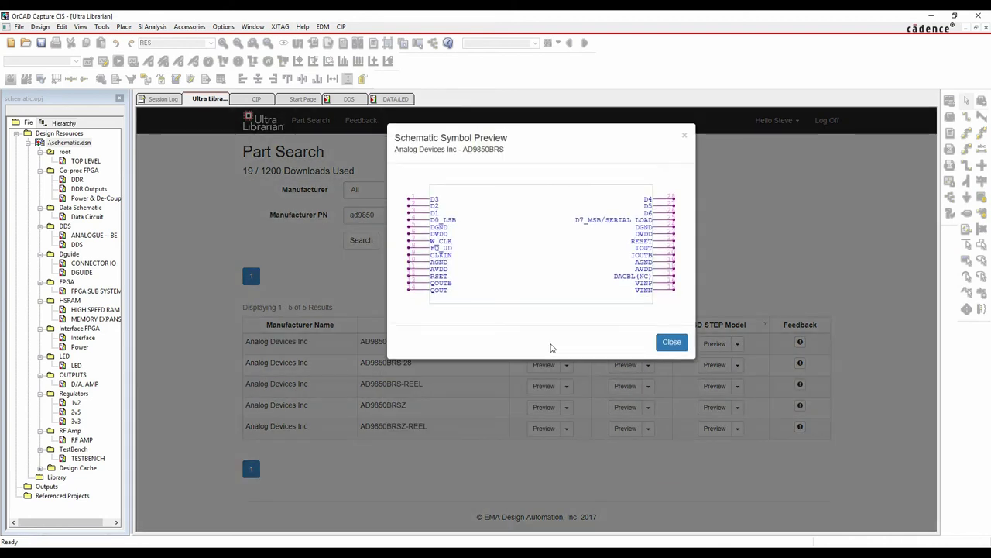
click(672, 342)
click(566, 344)
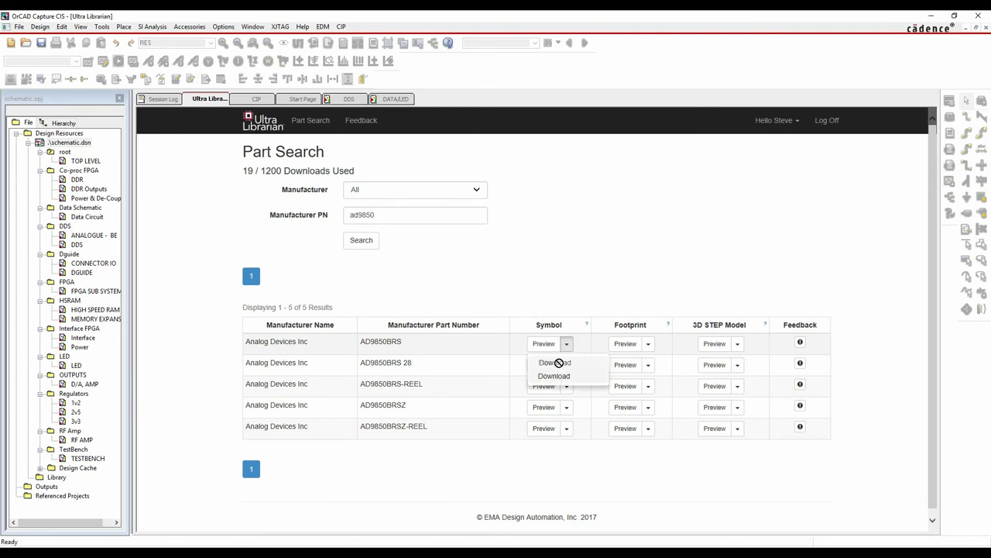
Place the AD9850BRS symbol on the DDS page, delete the old part, and return to CIP
click(553, 364)
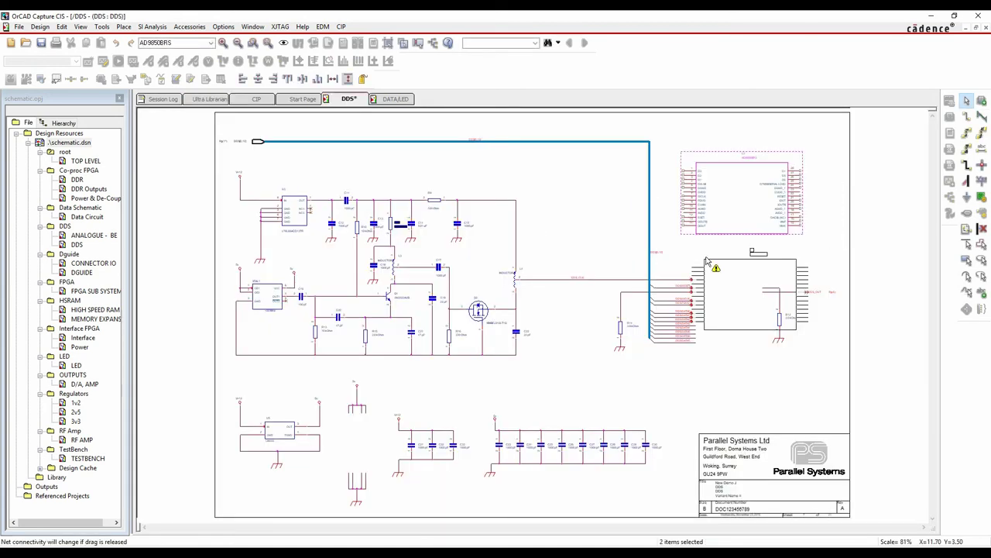
key(Delete)
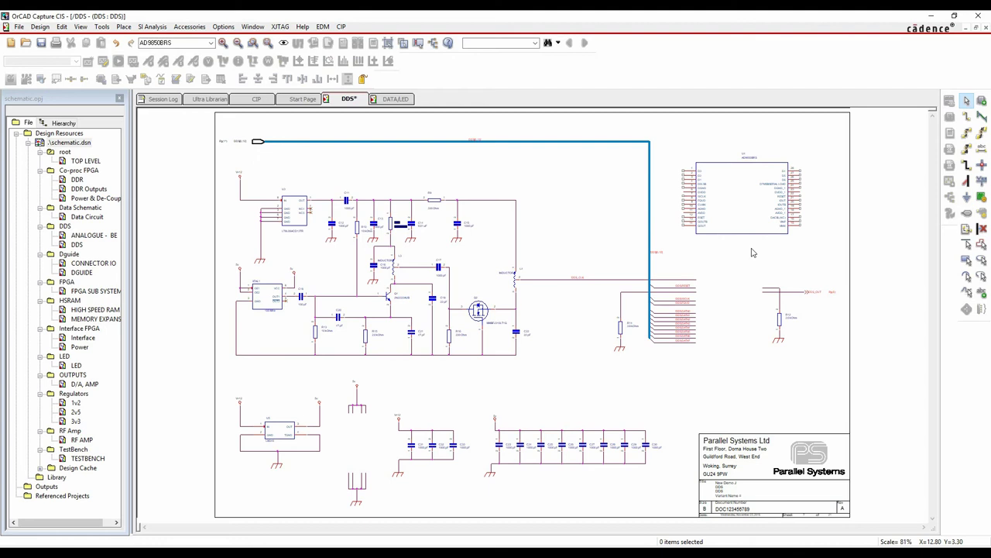
click(209, 100)
click(667, 195)
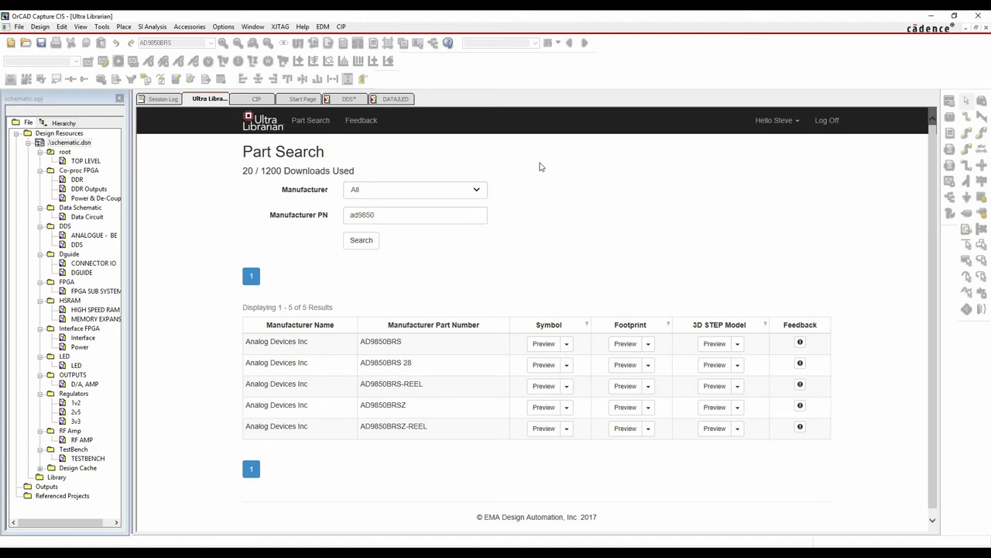
click(257, 98)
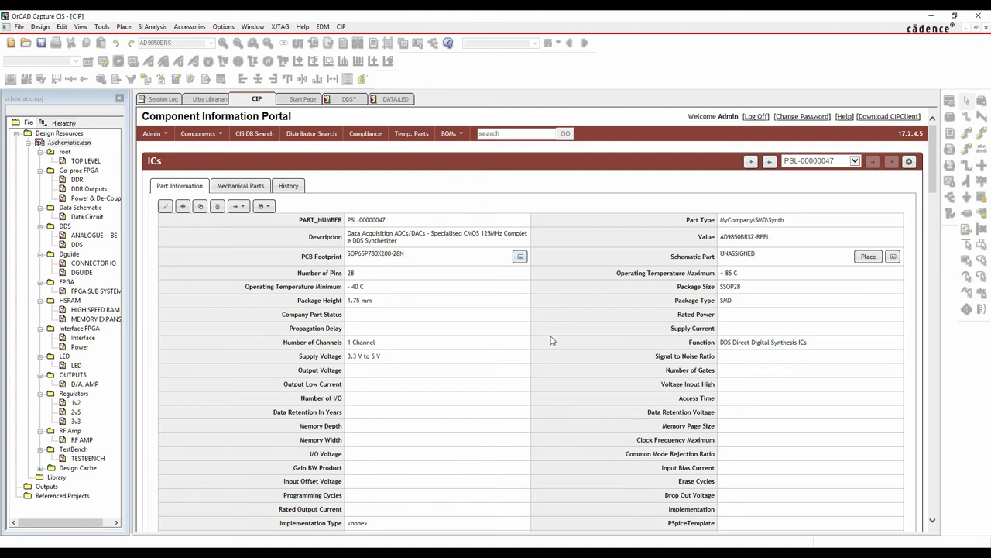
From the datasheet, set up a new named symbol in DEMO_DAY.OLB and launch Library Builder
scroll(546, 358, down, 8)
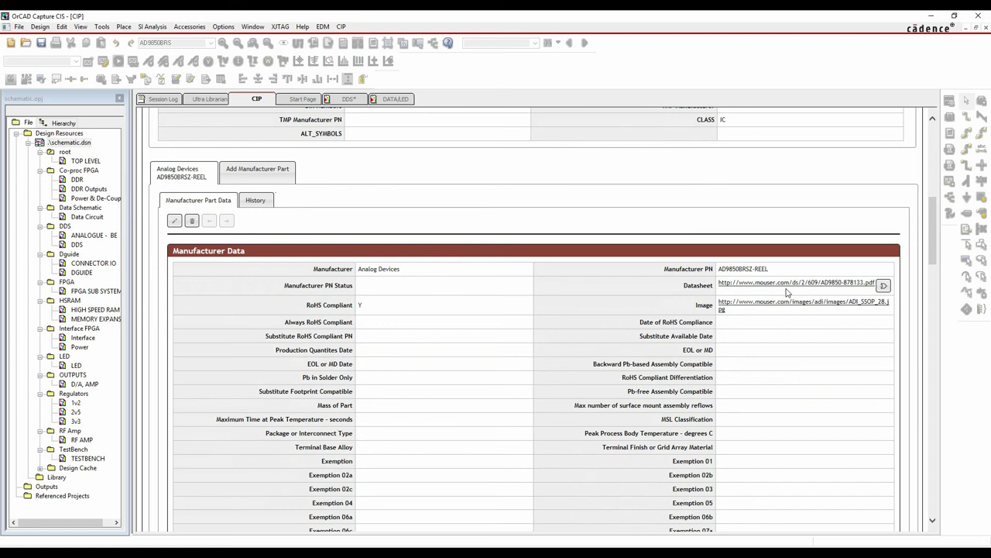
click(883, 286)
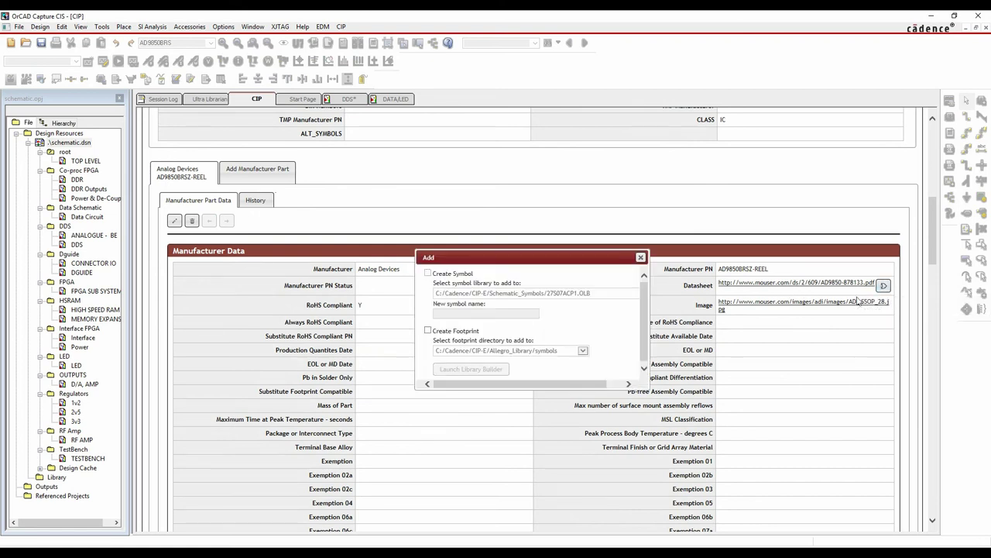
click(428, 274)
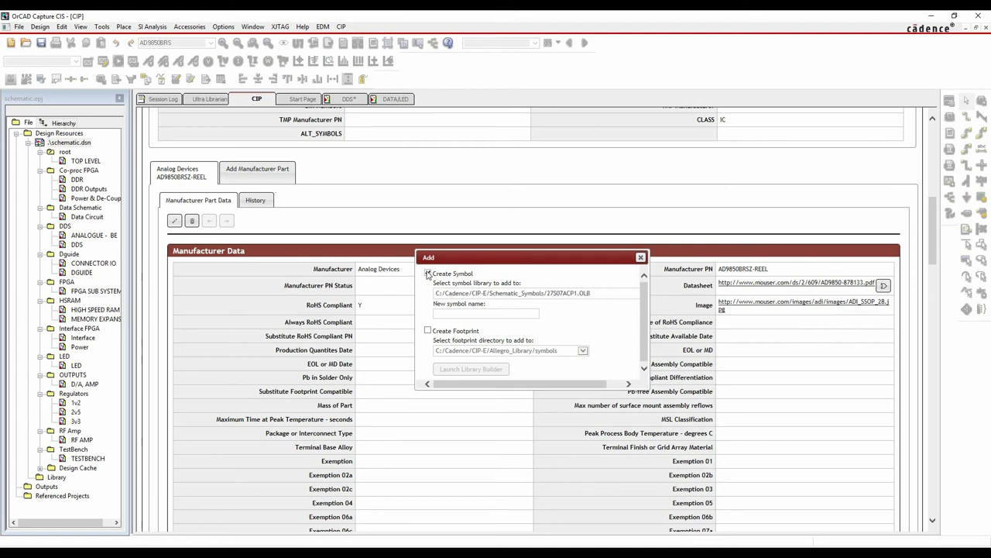
click(616, 298)
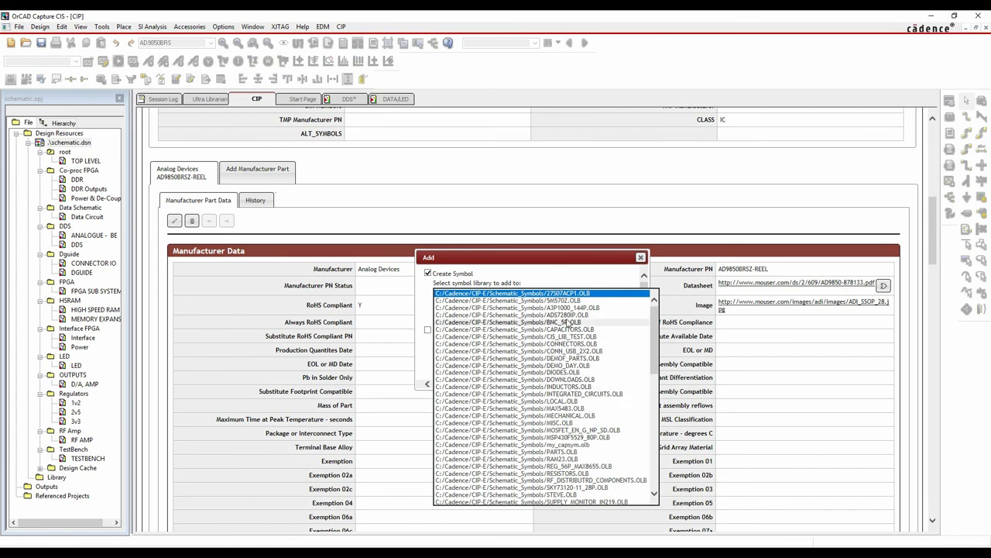
click(571, 365)
click(476, 313)
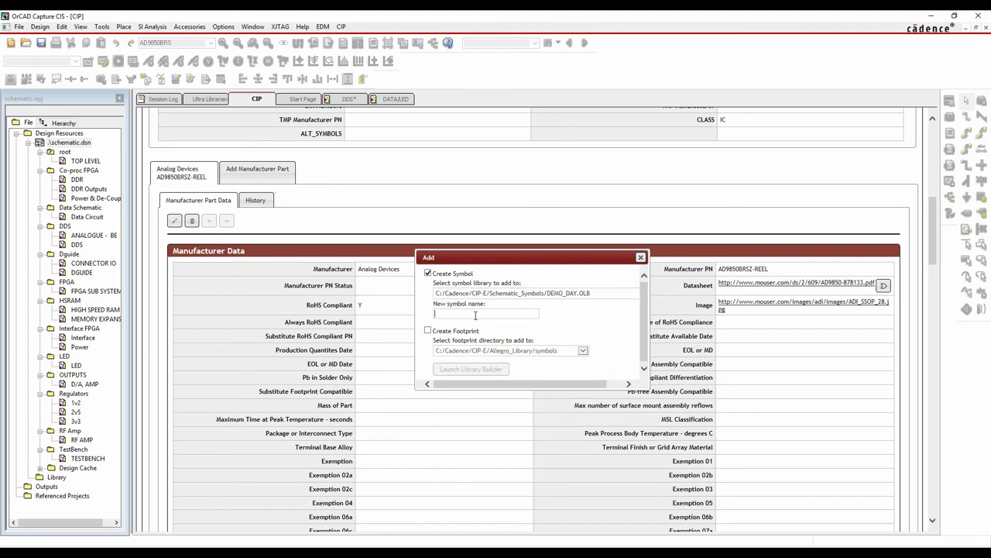
text(steve_ad9850)
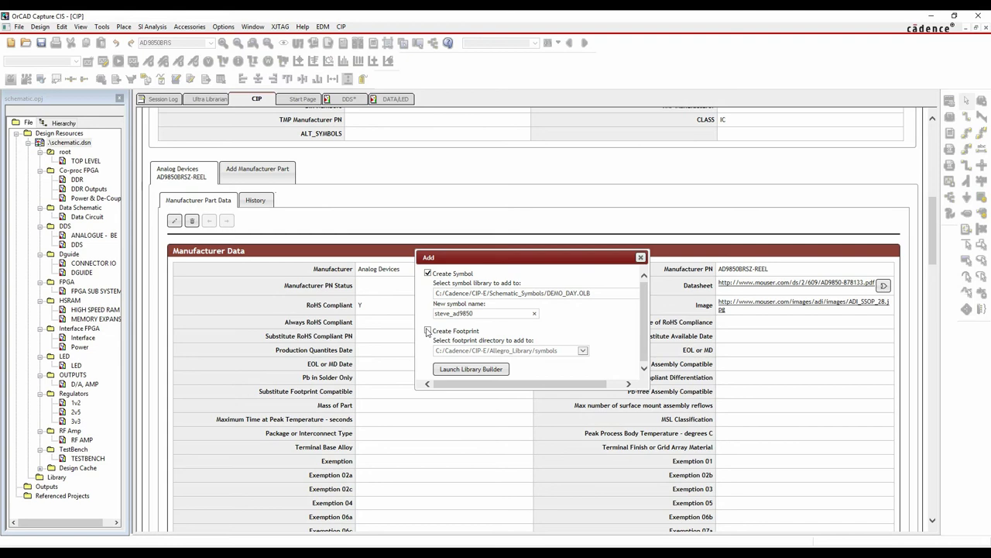
click(472, 371)
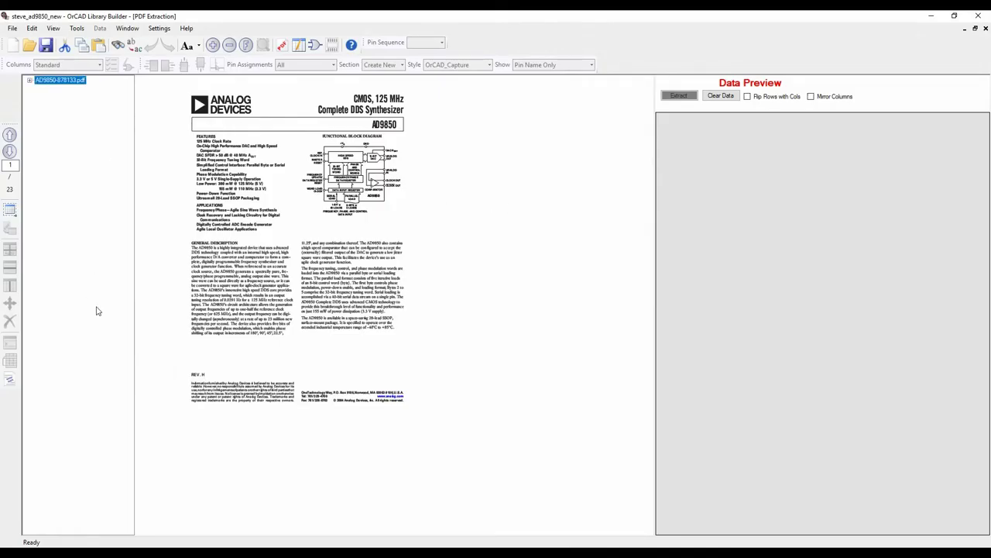
Page through the AD9850 datasheet to the pin configuration Table I
click(31, 82)
click(9, 155)
click(10, 153)
click(9, 153)
click(9, 152)
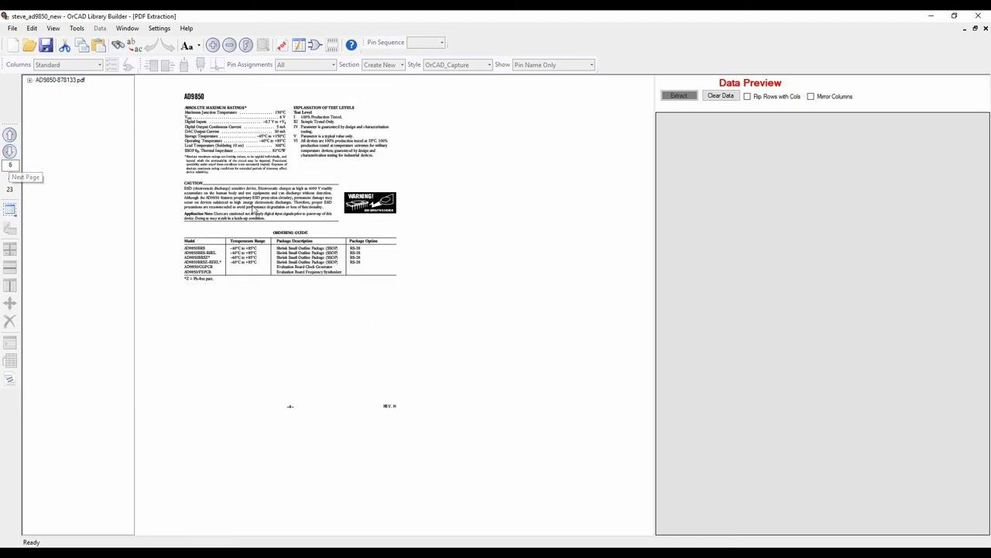
click(9, 153)
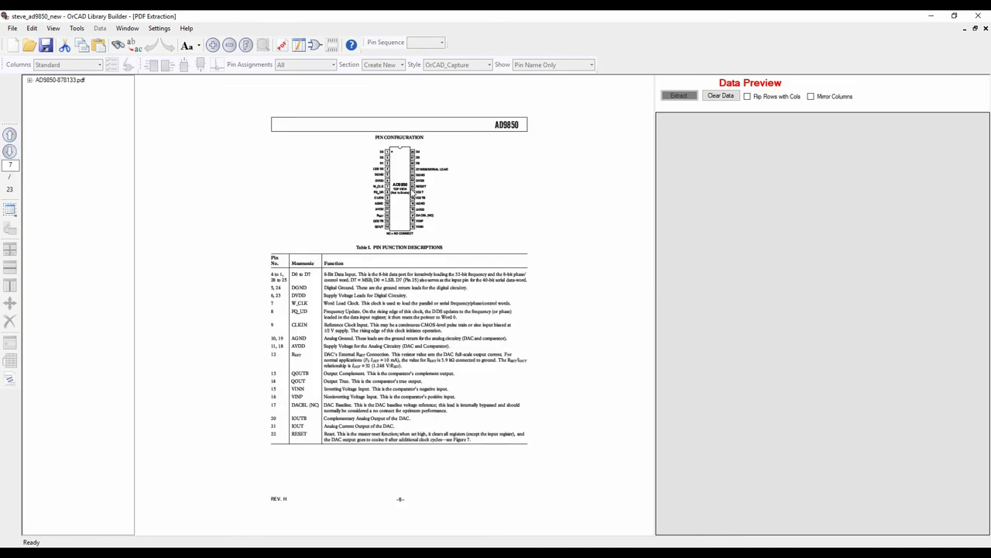
ctrl+scroll(418, 232, up, 3)
ctrl+scroll(418, 232, down, 3)
ctrl+scroll(432, 181, up, 2)
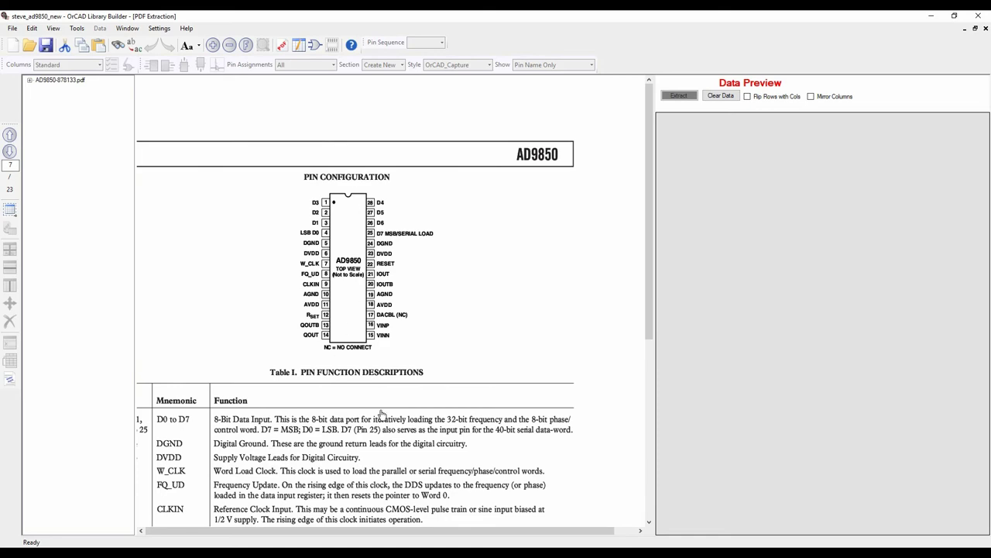
scroll(380, 414, down, 5)
drag(470, 147, 463, 158)
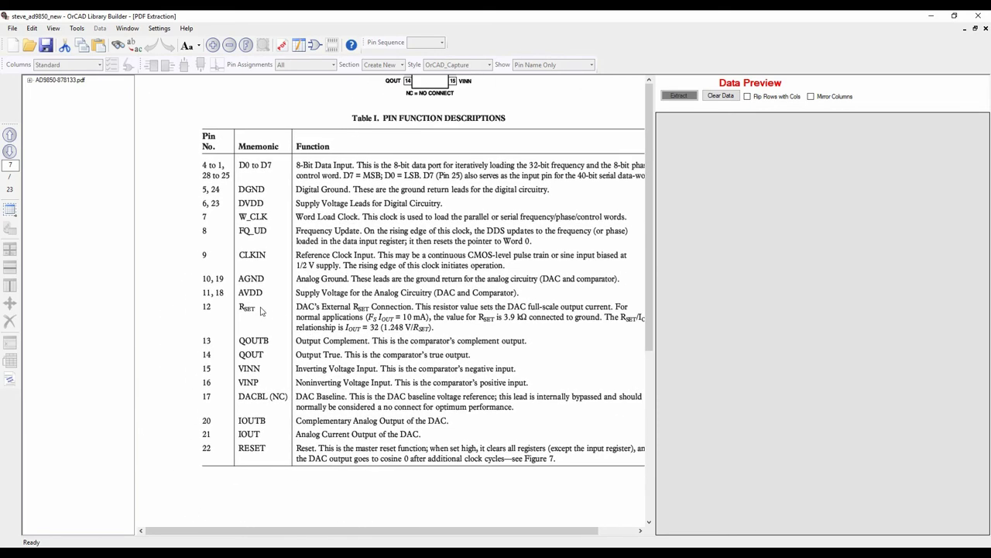
Frame the Pin No. and Mnemonic columns of Table I as the extraction boundary
click(9, 211)
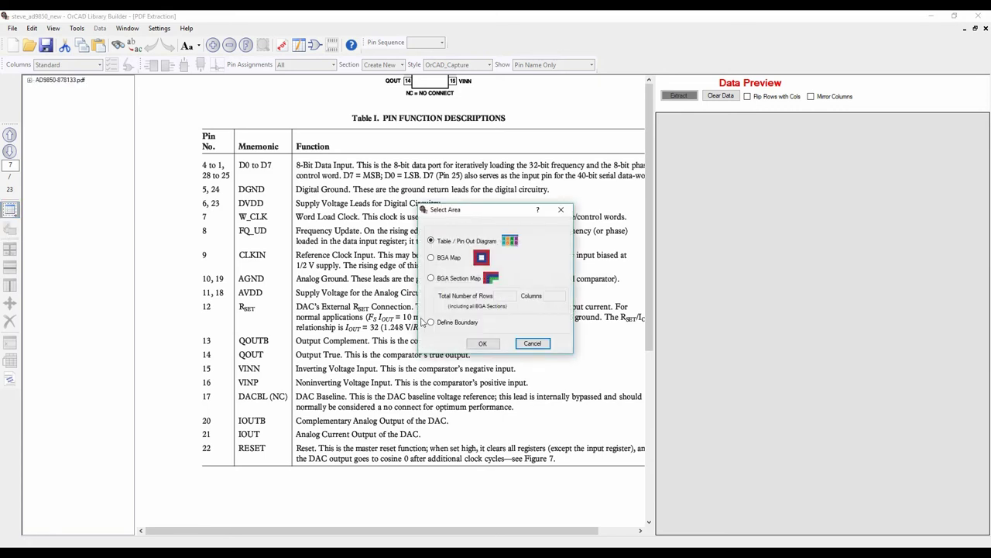
click(483, 343)
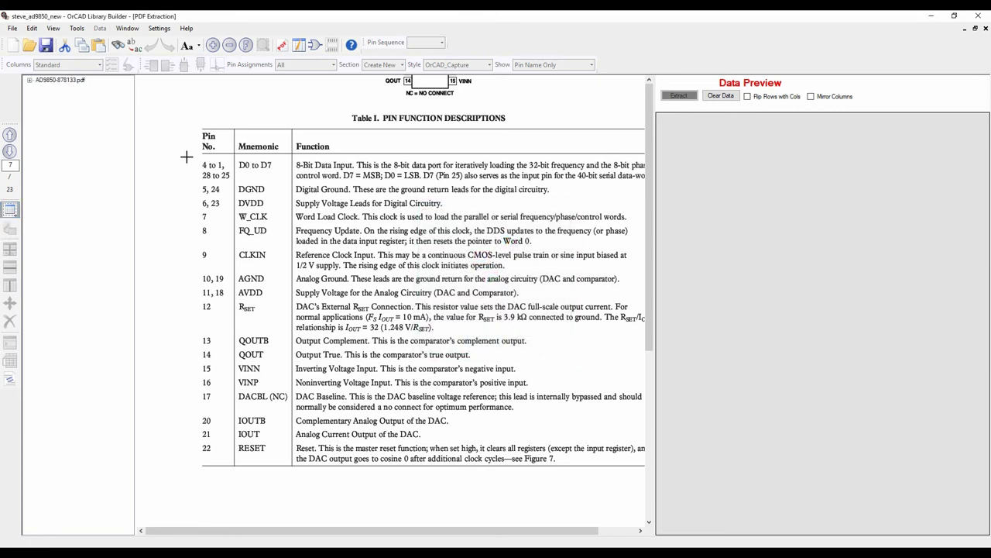
drag(284, 459, 290, 460)
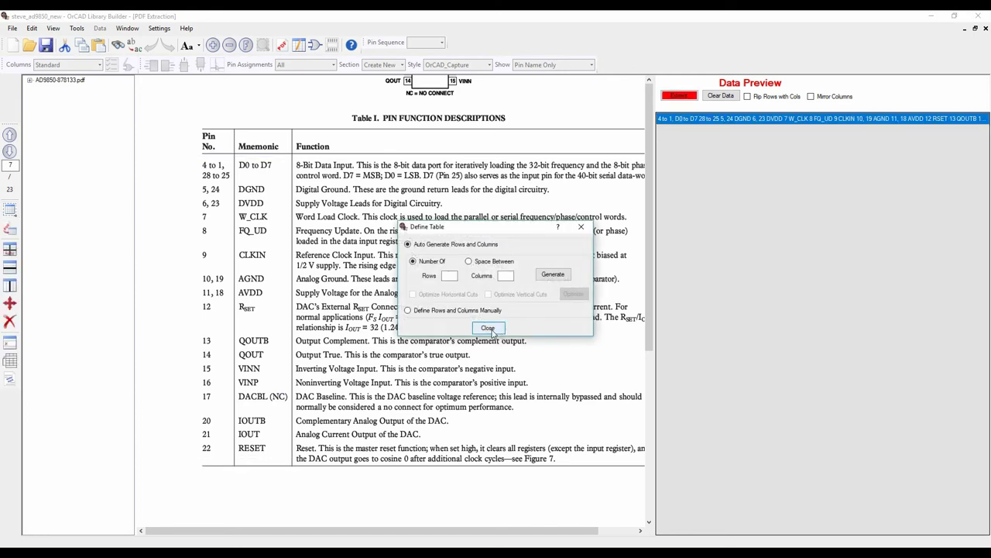
click(488, 329)
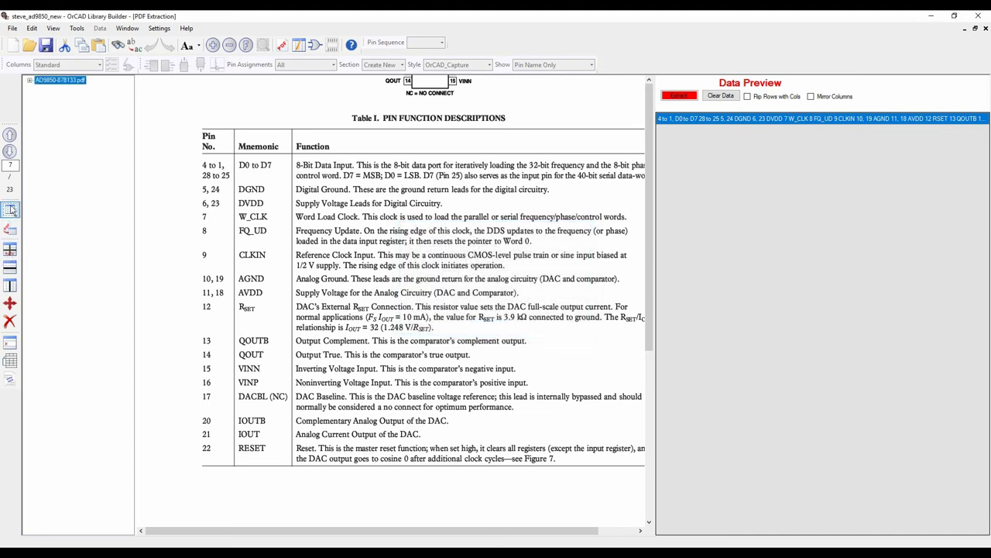
click(11, 209)
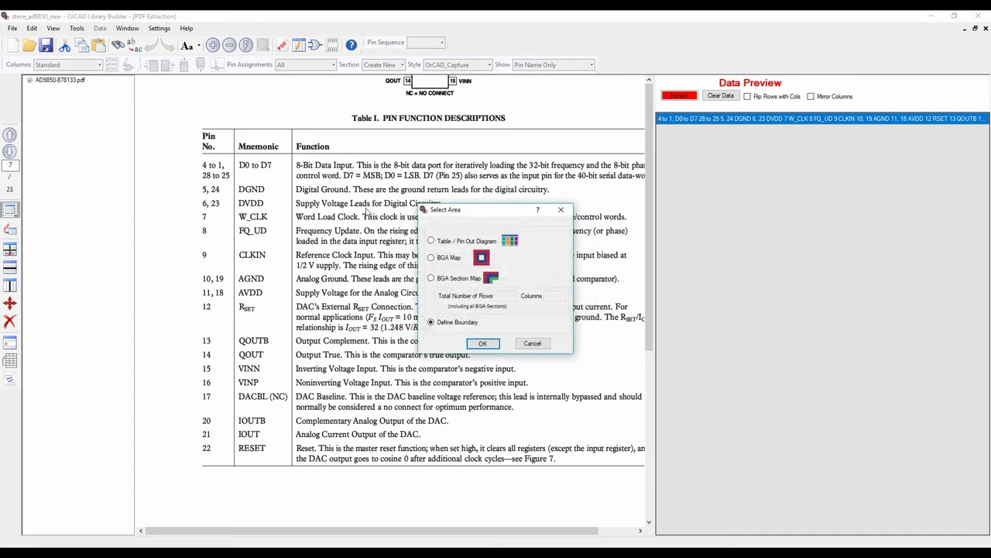
click(477, 347)
drag(224, 195, 225, 195)
click(292, 454)
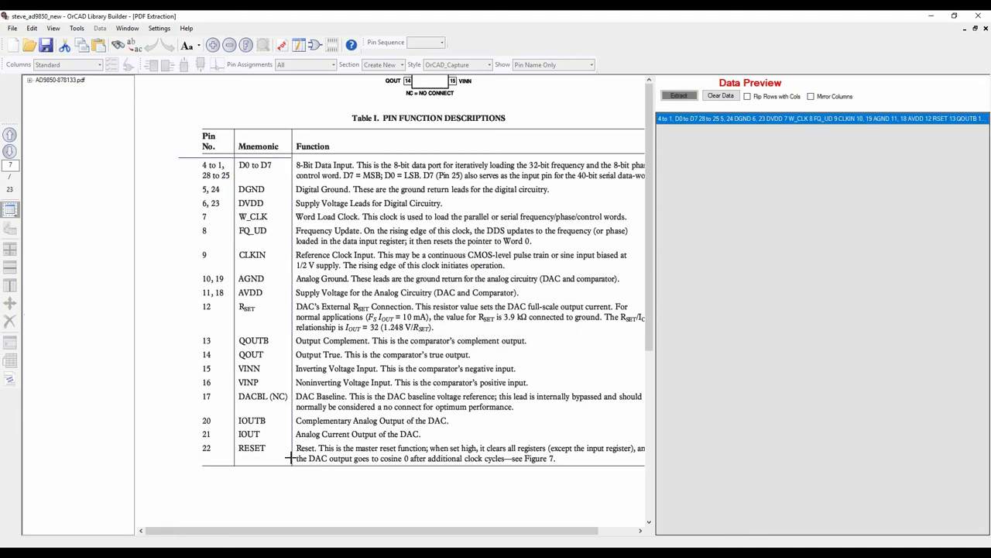
Generate 40 evenly spaced row cuts, add one above RSET, and optimize to one row per pin
click(469, 261)
click(553, 276)
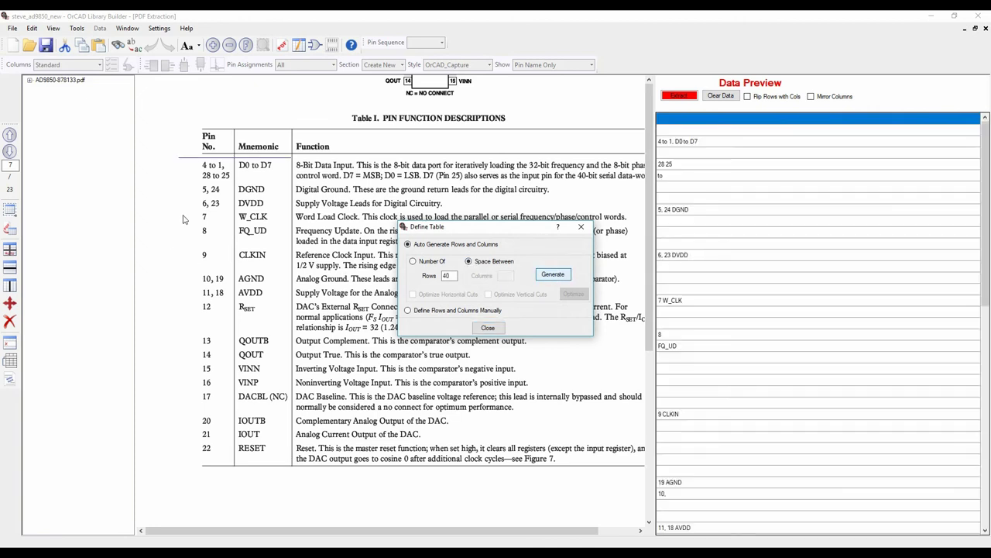
click(238, 299)
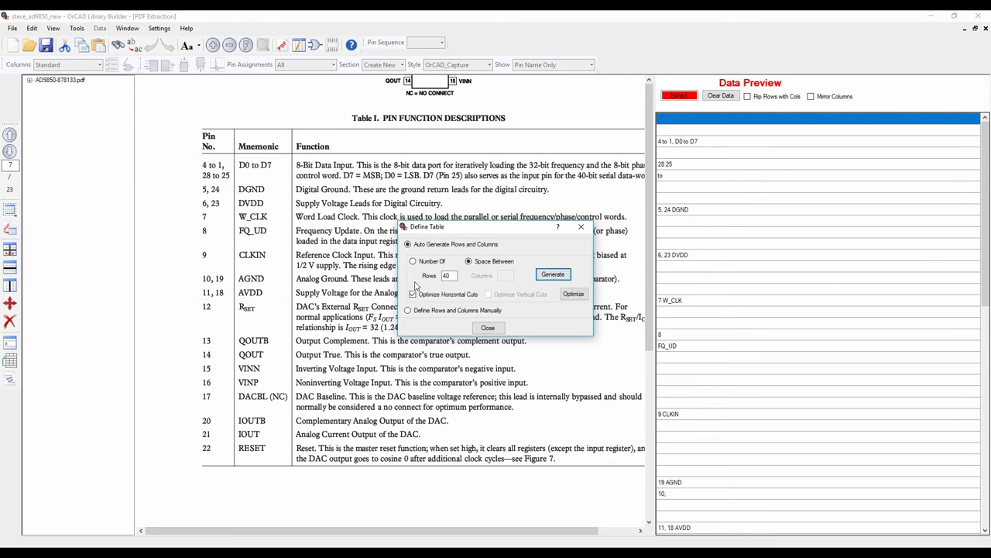
click(573, 295)
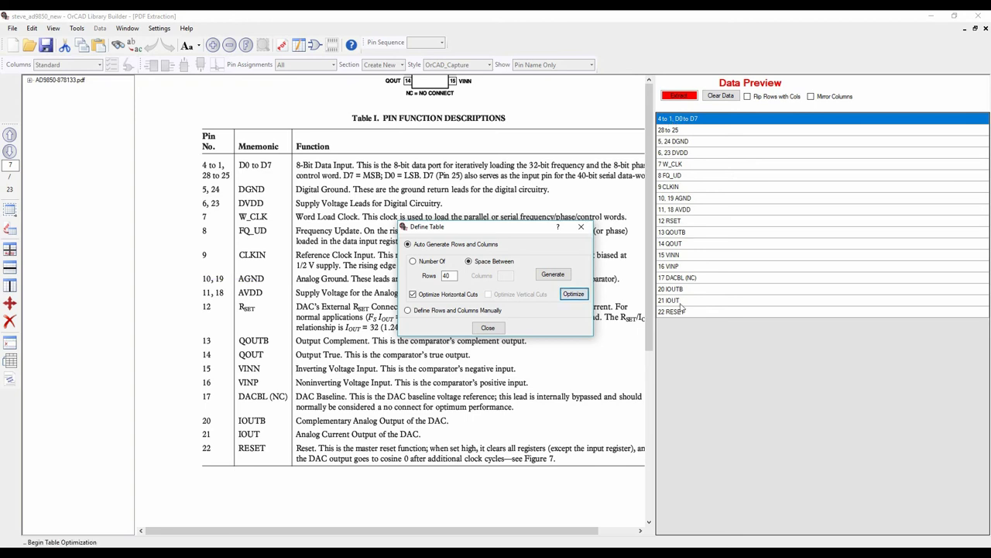
click(688, 124)
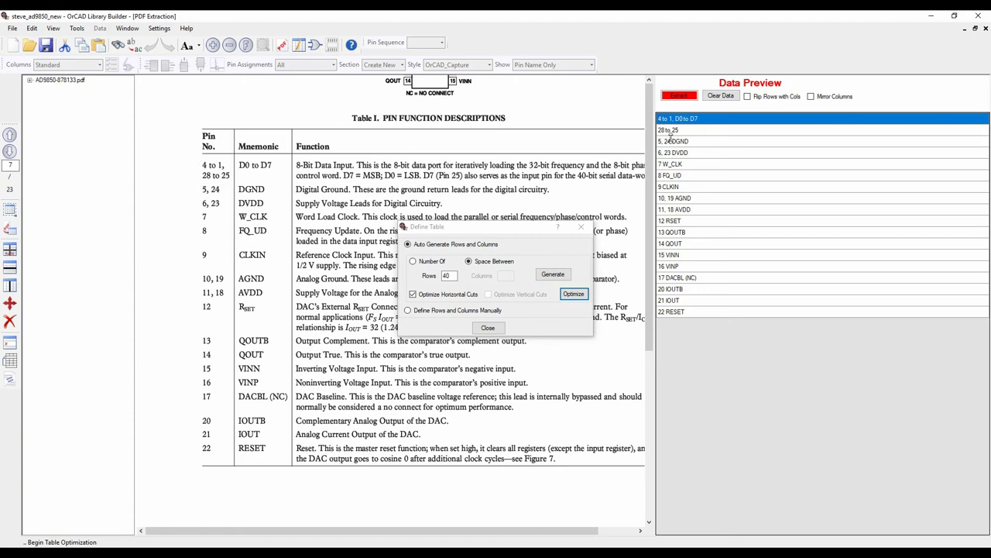
click(487, 328)
click(9, 322)
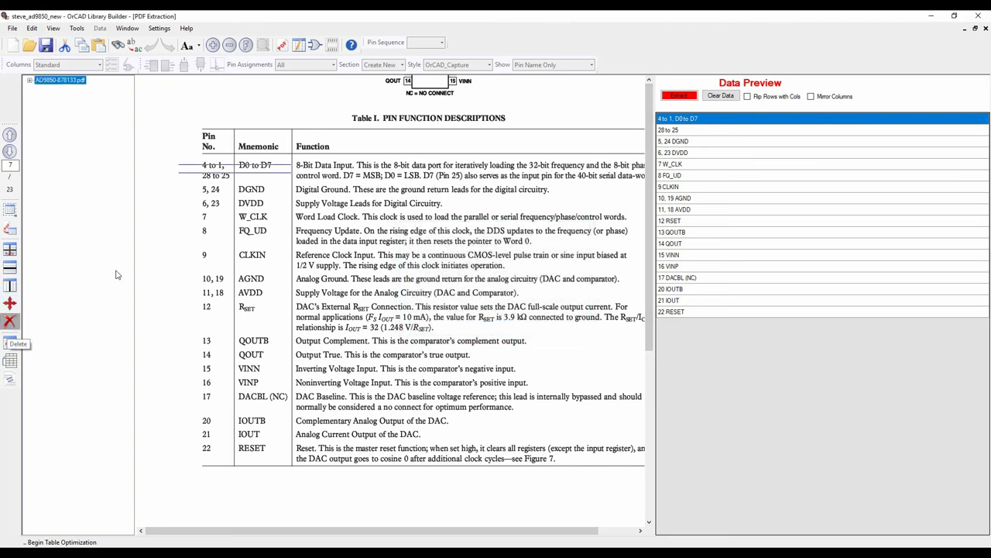
Merge the first two pin rows, split pin numbers from mnemonics, and extract the data
click(222, 171)
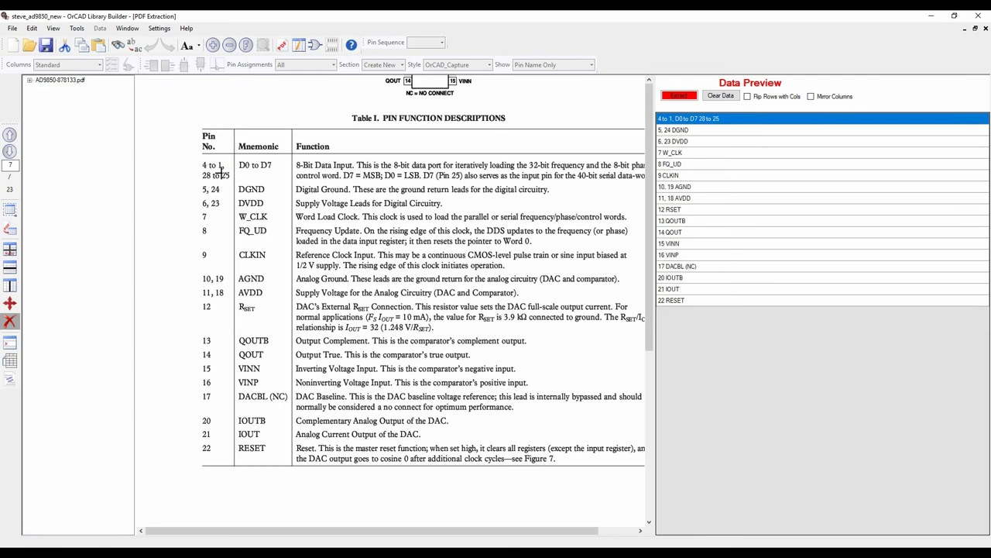
click(9, 285)
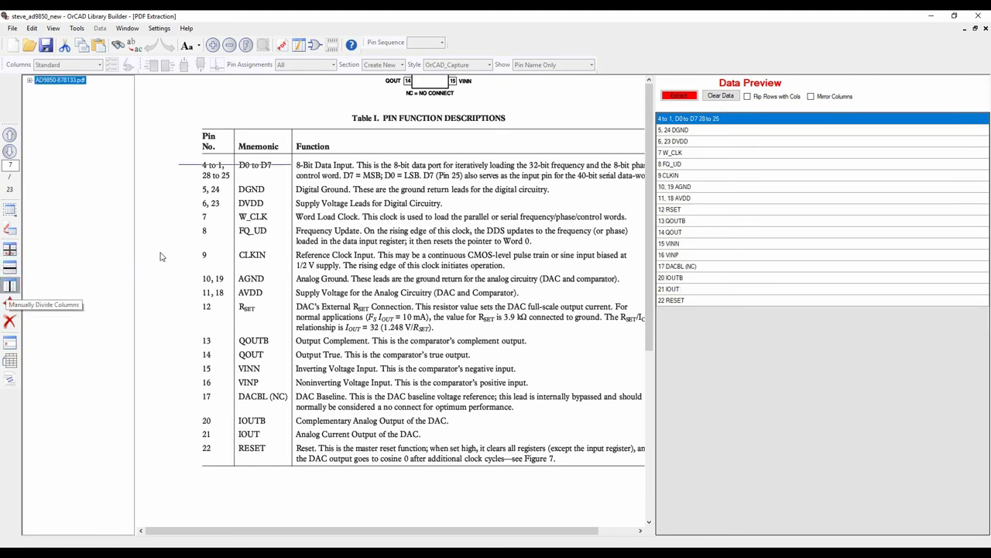
click(230, 207)
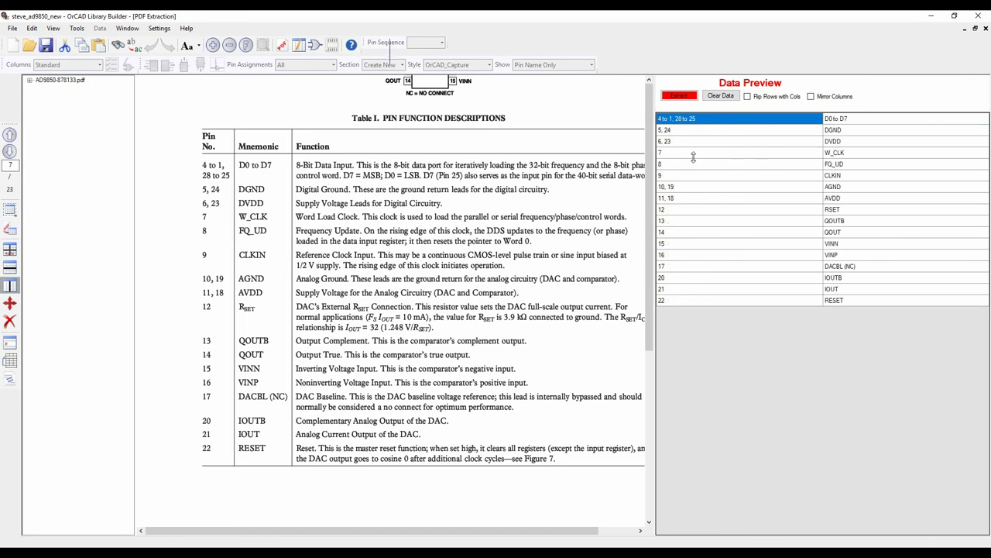
click(682, 95)
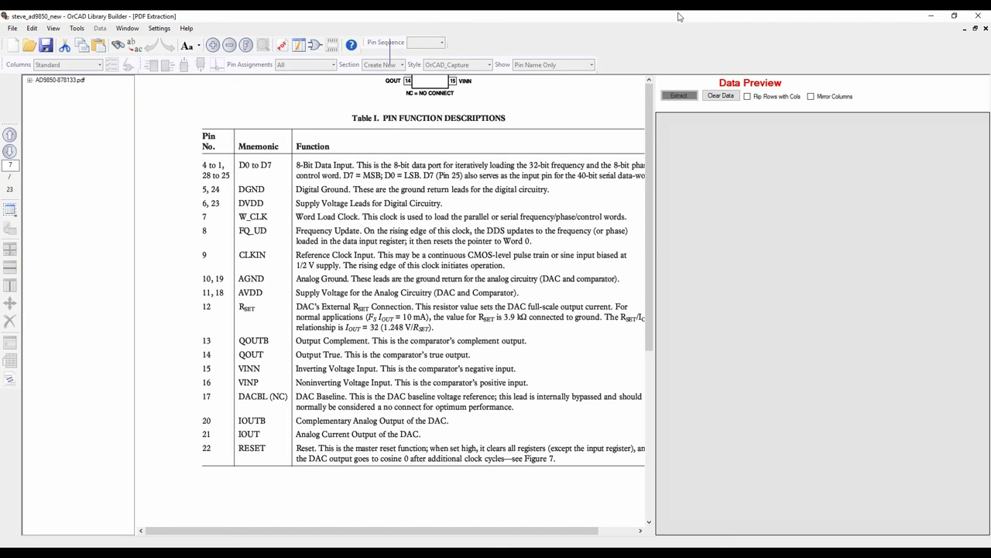
Widen the ScratchPad's first two columns and label them Number and Pin Name
click(302, 49)
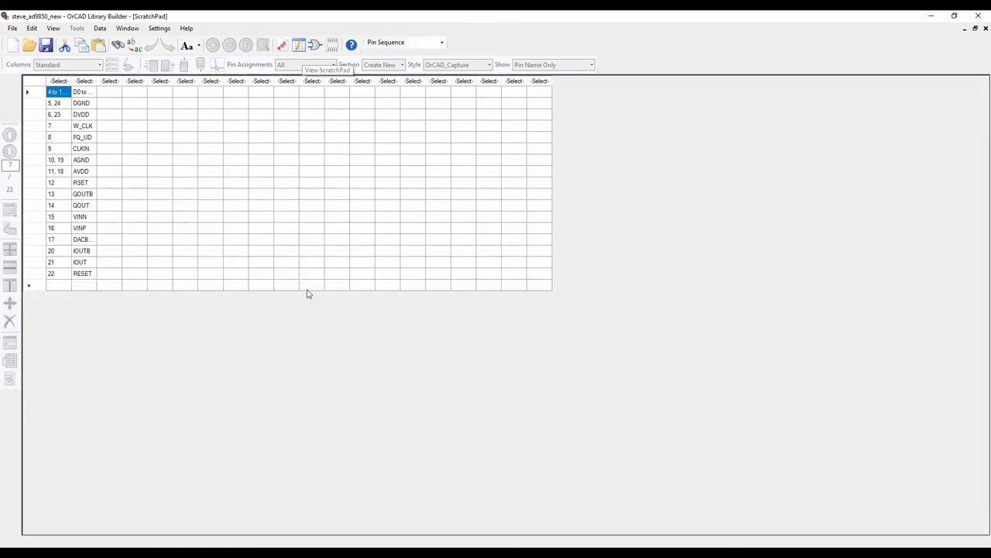
drag(96, 80, 132, 80)
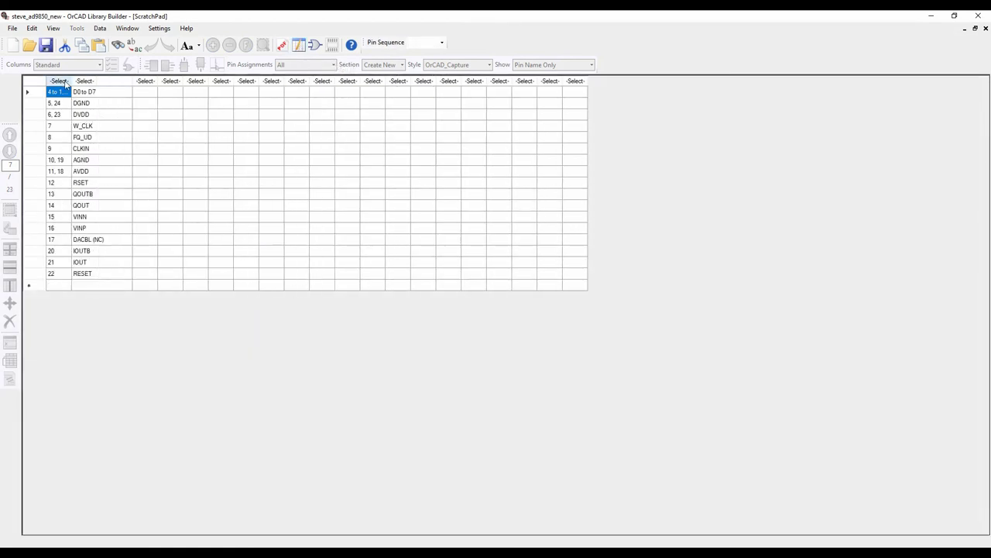
drag(71, 80, 105, 80)
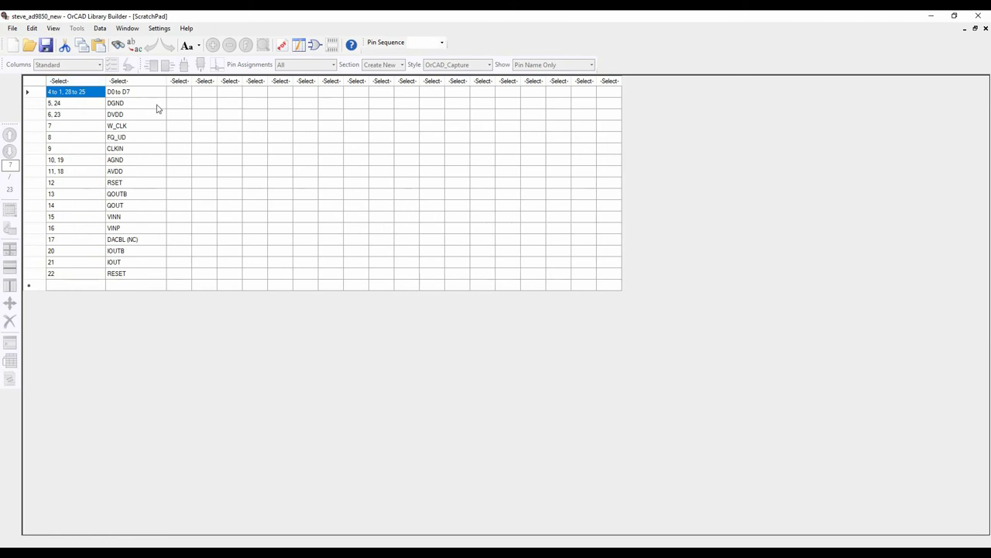
click(82, 81)
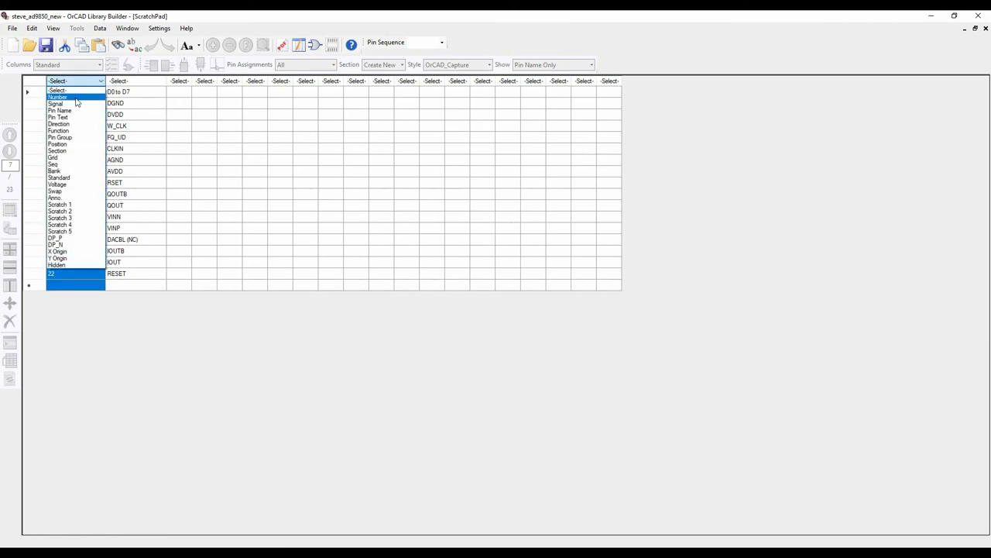
click(75, 97)
click(120, 81)
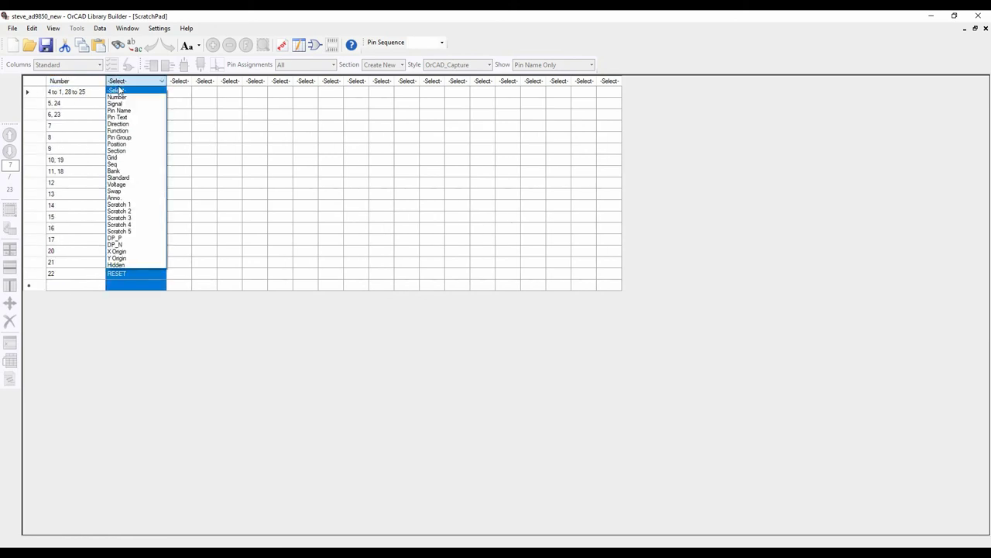
click(123, 111)
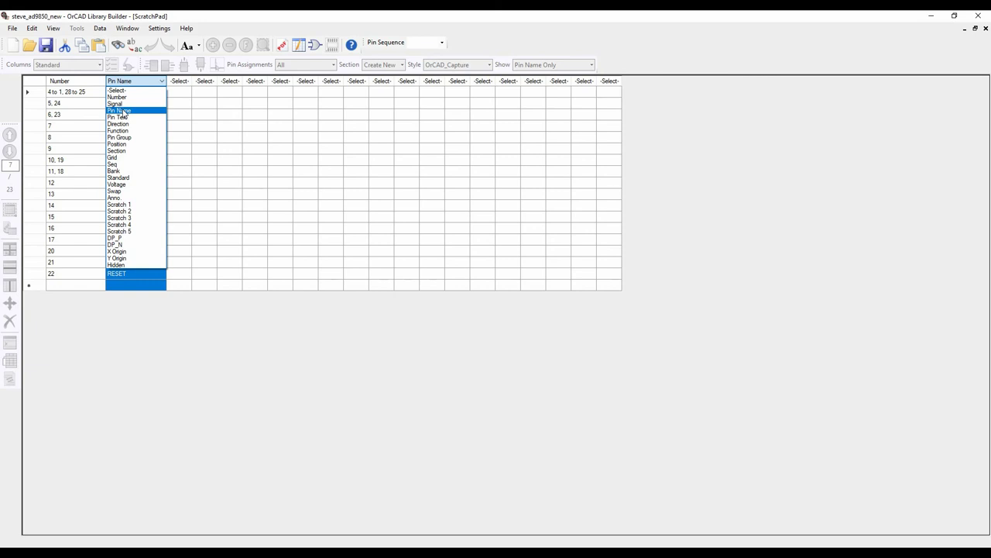
Copy the pin data into Symbol View and switch to it
right_click(128, 179)
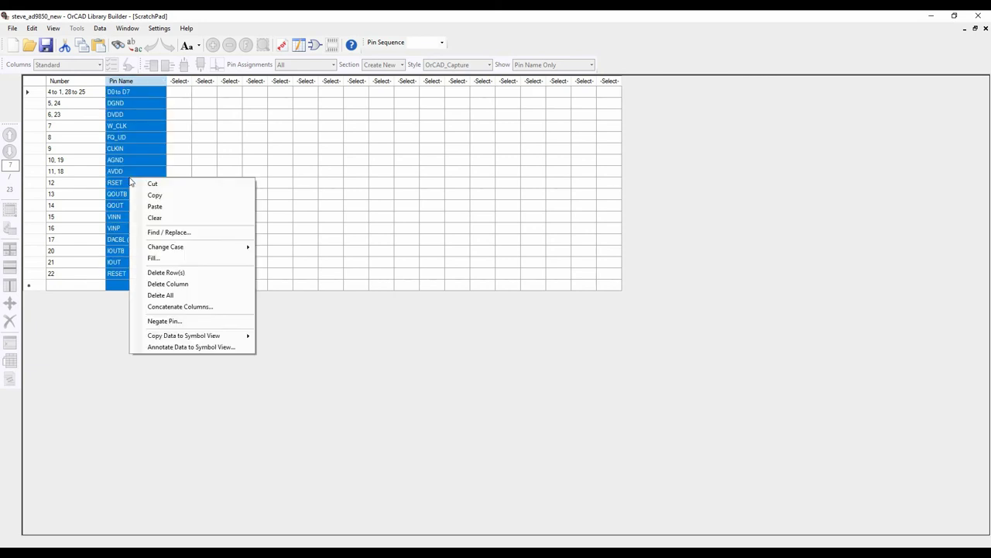
mouse_move(183, 341)
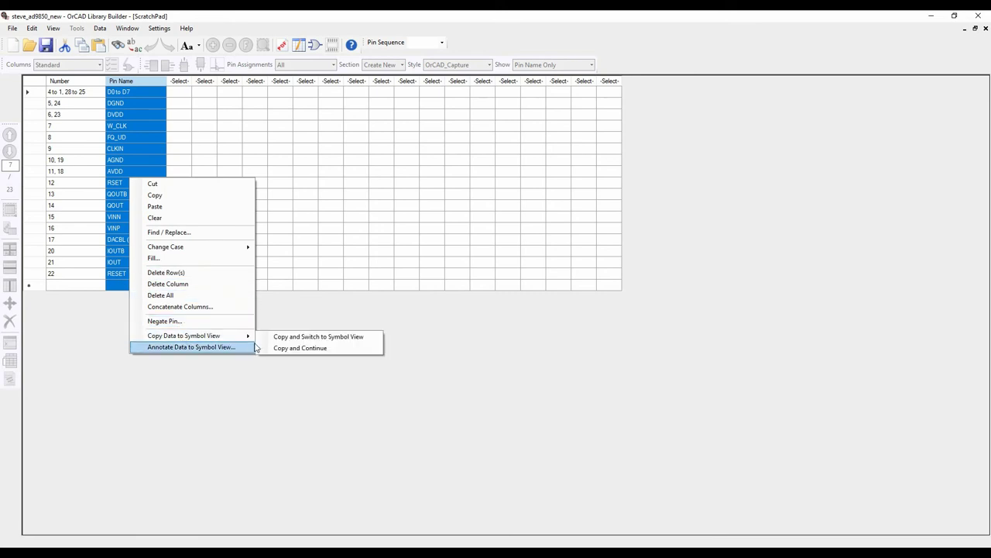
click(295, 340)
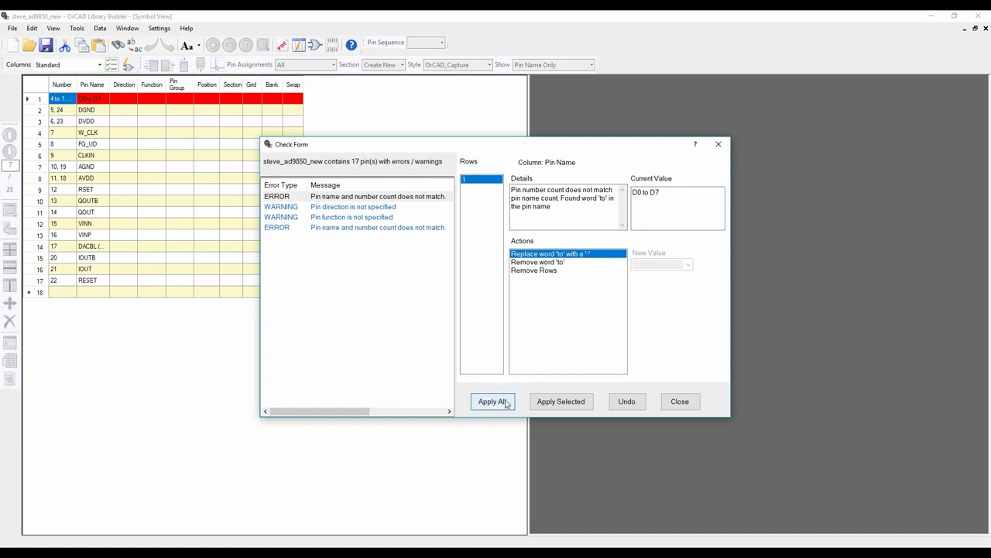
Fix the Check Form issues: replace 'to' with dashes, remove spaces in D0 - D7, and underscore DACBL (NC)
click(544, 404)
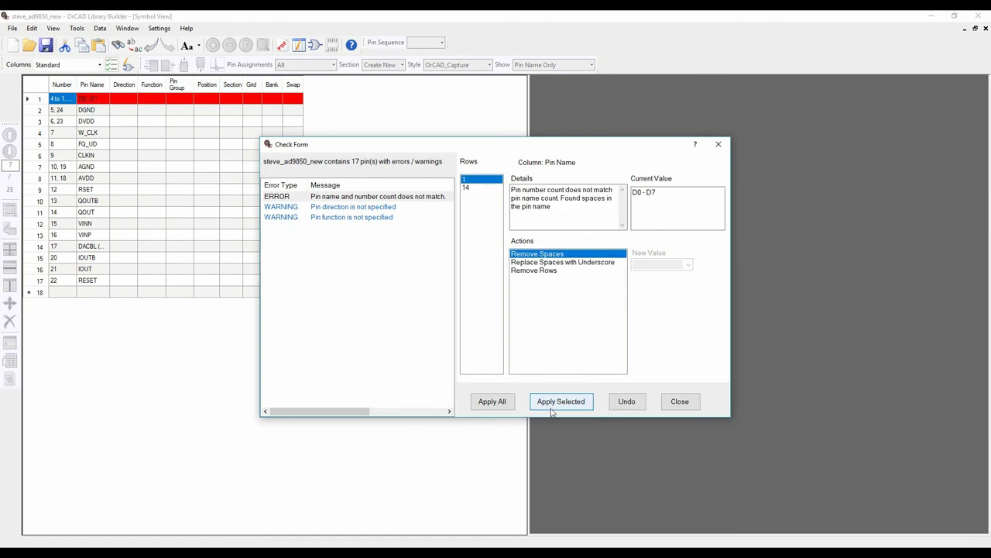
click(468, 188)
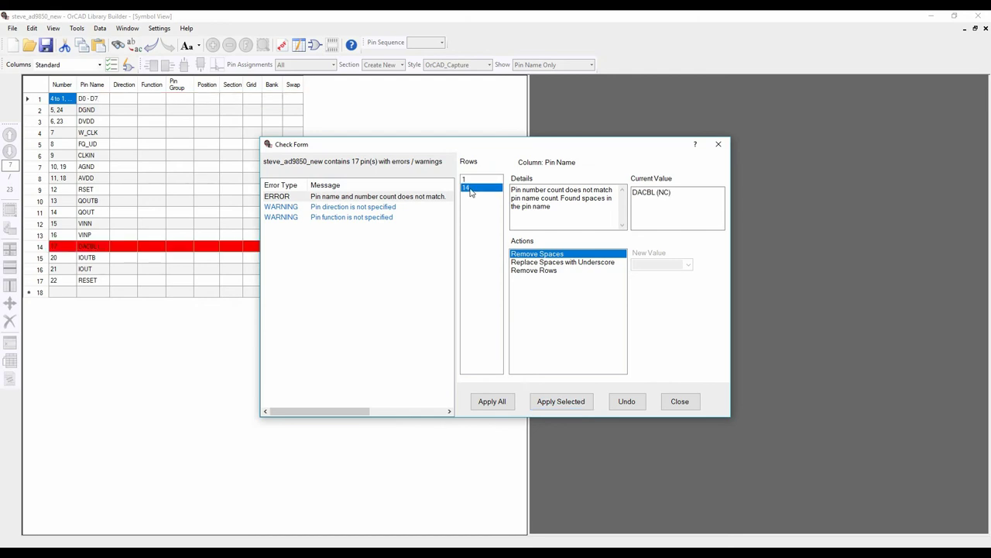
click(466, 179)
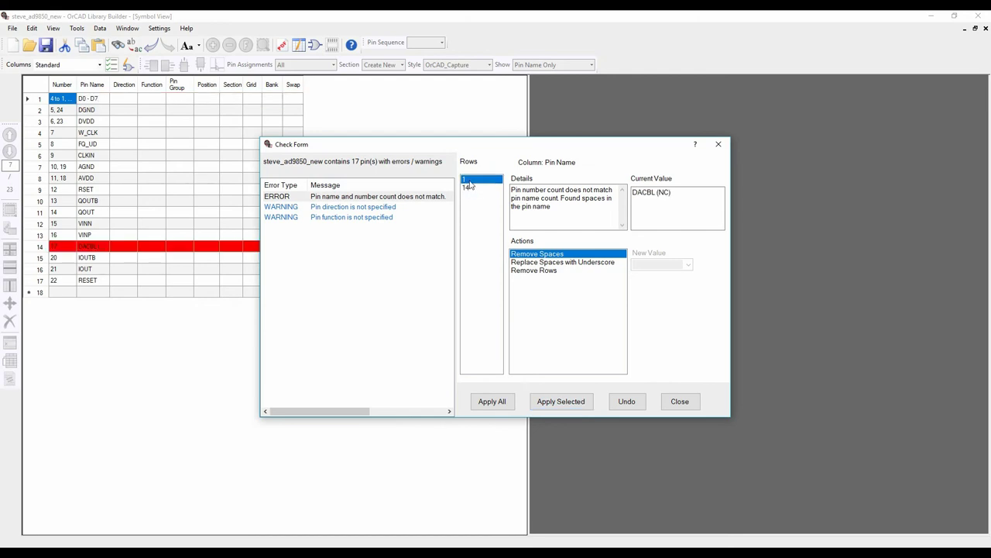
click(559, 402)
click(560, 263)
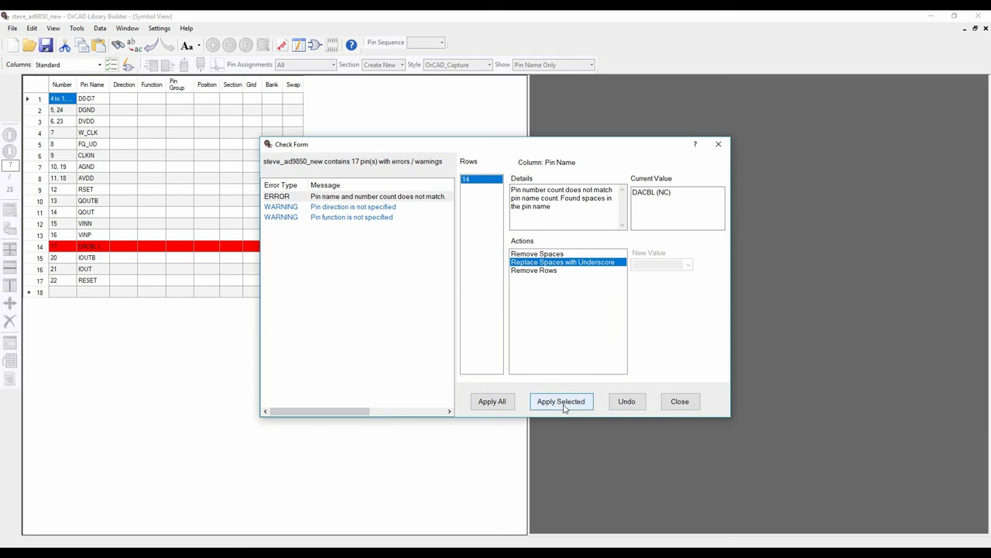
click(563, 403)
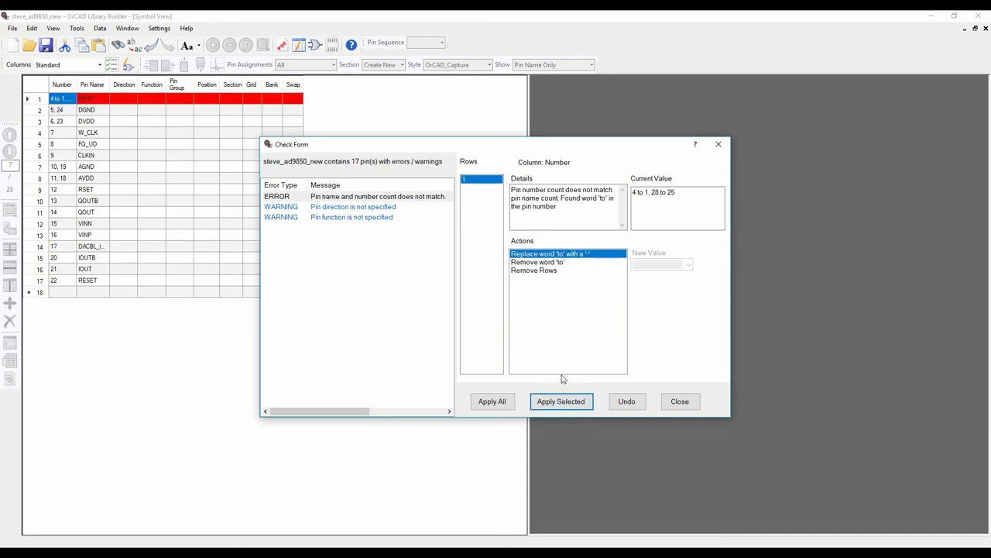
click(567, 405)
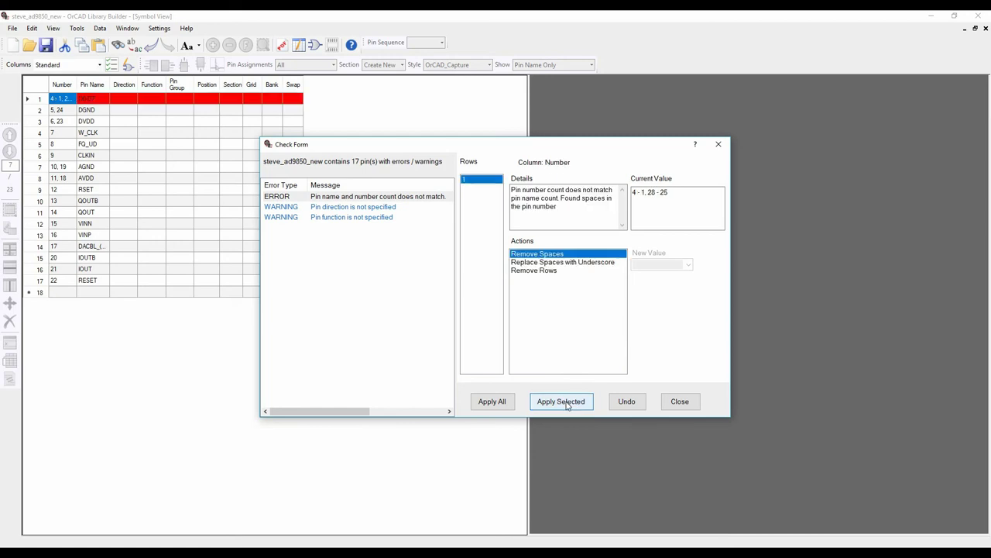
click(568, 404)
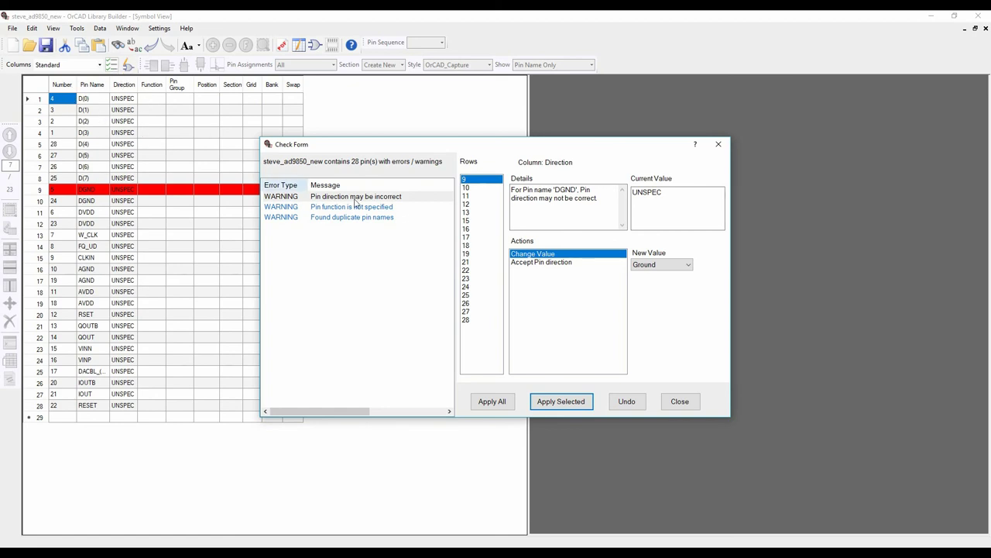
Review the suggested pin directions (Ground, Power, Input) and apply them to all flagged pins
click(465, 188)
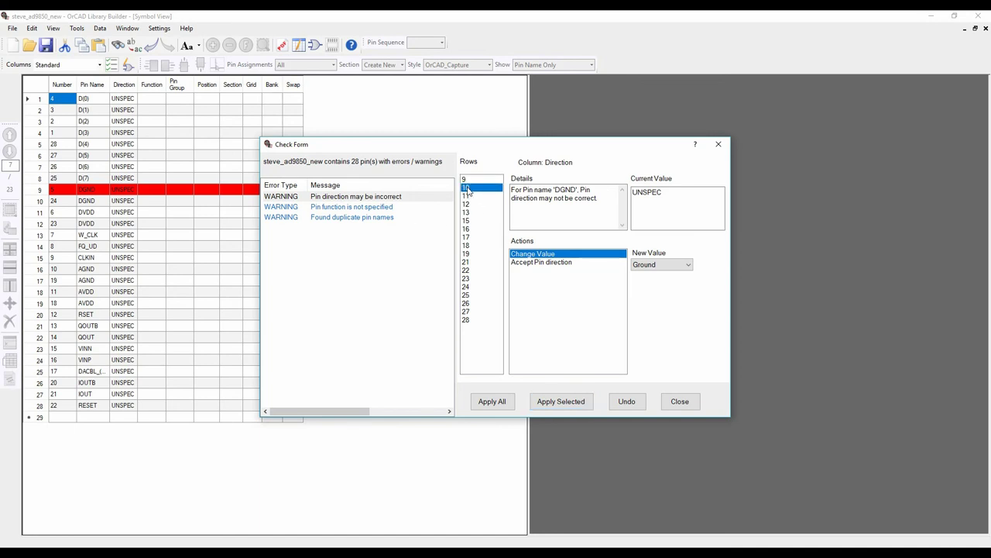
click(465, 196)
click(466, 204)
click(465, 213)
click(466, 229)
click(467, 245)
click(468, 253)
click(467, 262)
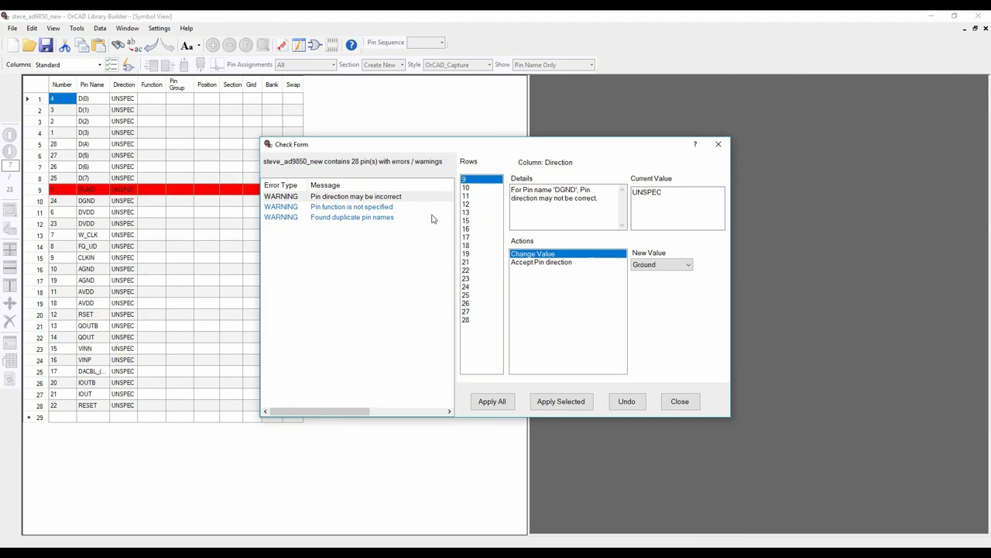
click(502, 402)
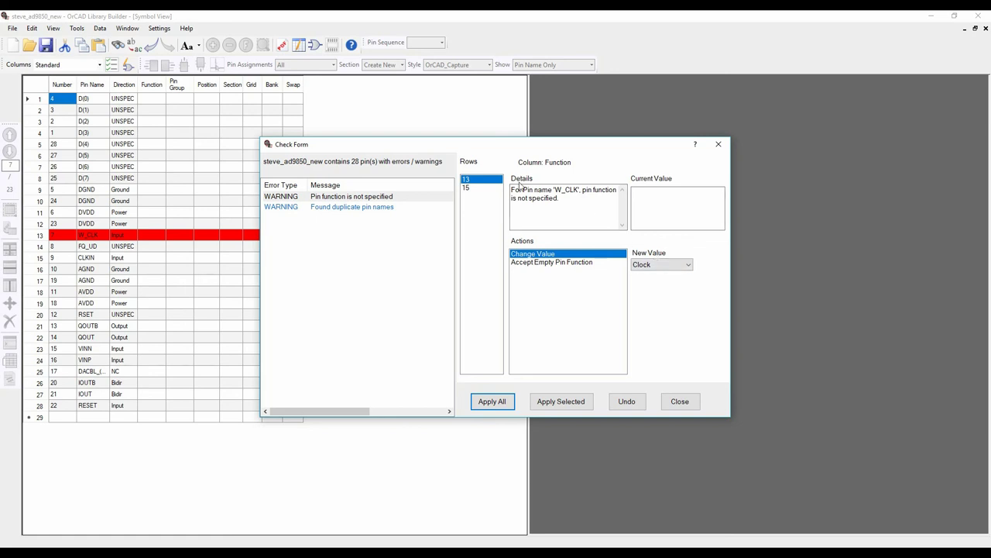
Give W_CLK and CLKIN the Clock function and accept duplicate pin names
click(492, 402)
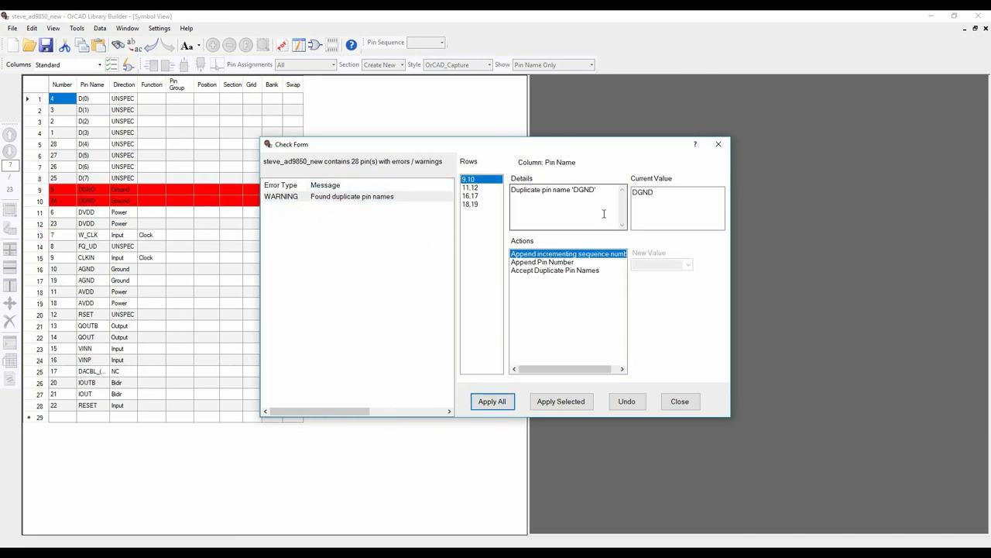
click(583, 270)
click(502, 402)
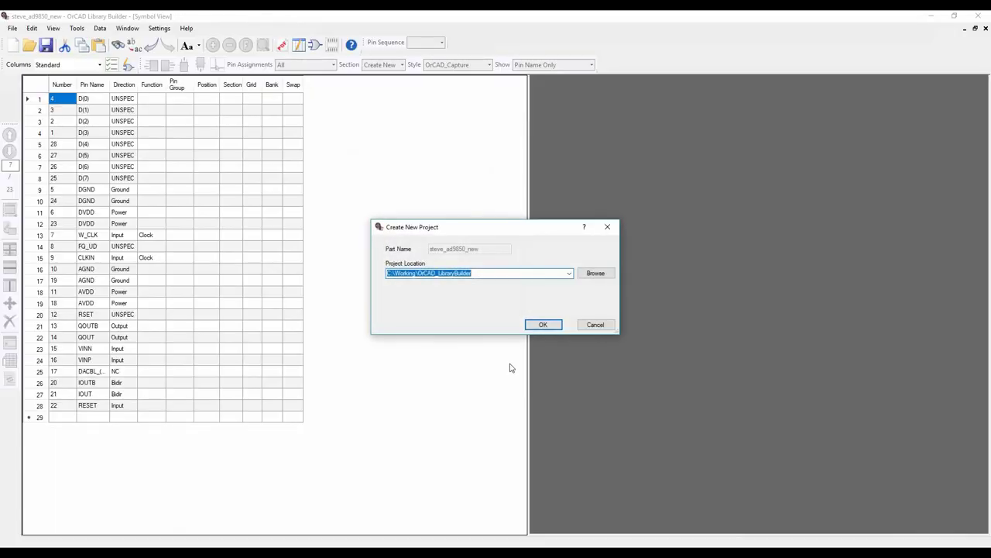
Create the part's project and edit the symbol table with wider Direction and Pin Name columns
click(542, 325)
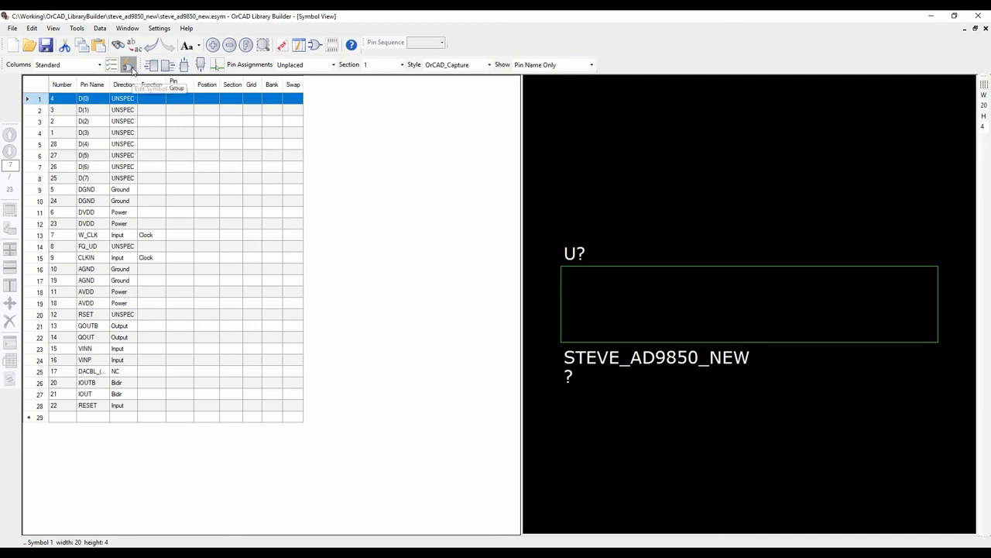
click(129, 66)
drag(137, 85, 184, 86)
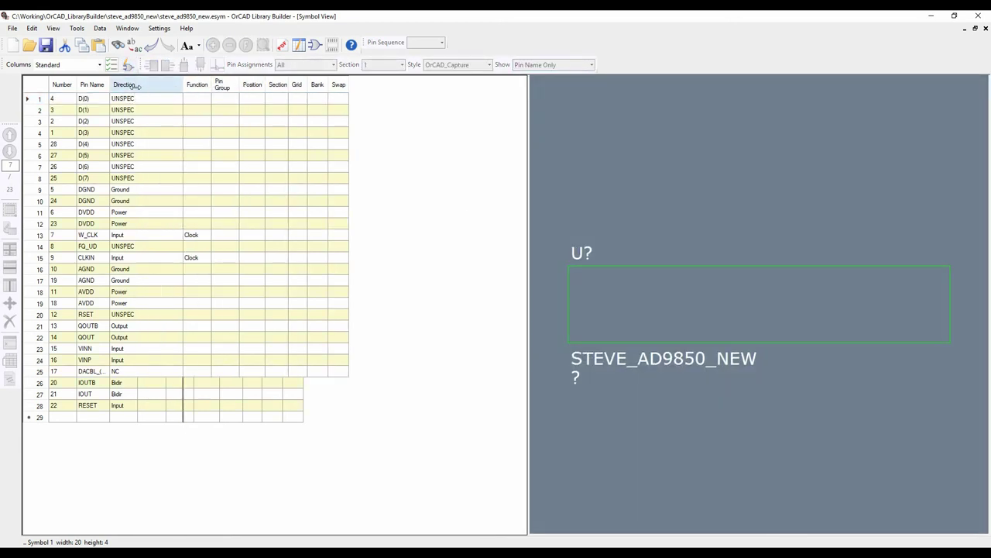
drag(109, 84, 137, 84)
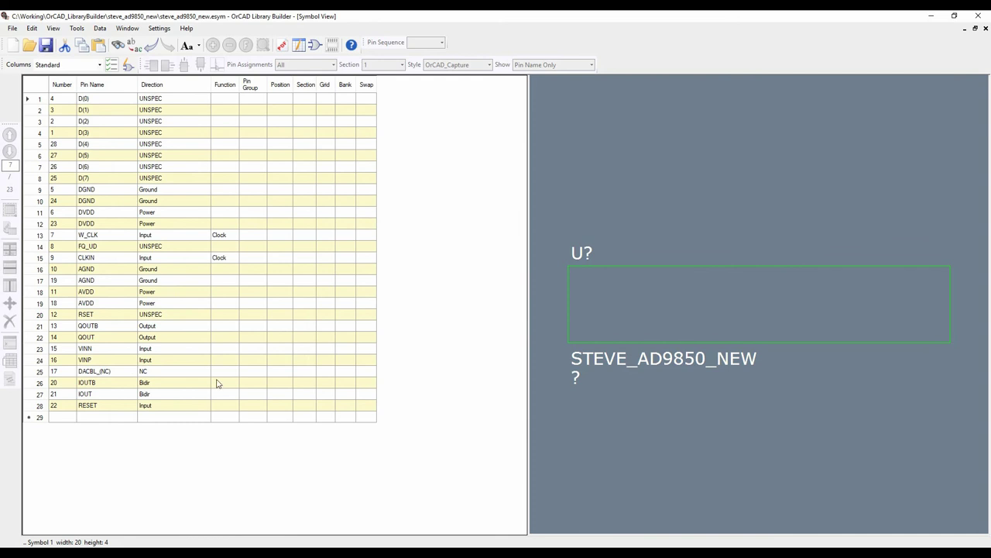
click(104, 350)
click(105, 349)
key(Return)
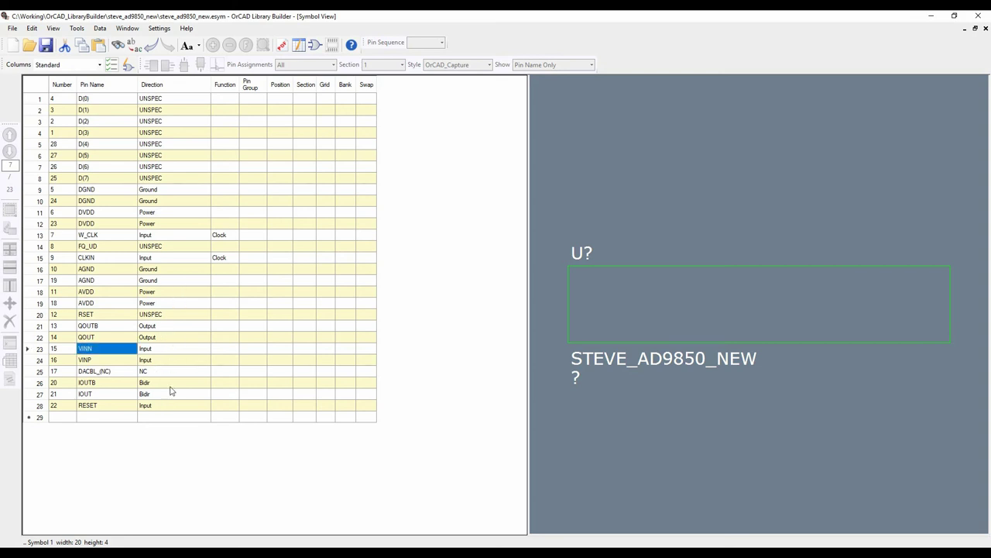
Fill the Direction of D(0)–D(7), FQ_UD and RSET with Input
drag(171, 103, 164, 180)
ctrl+click(161, 246)
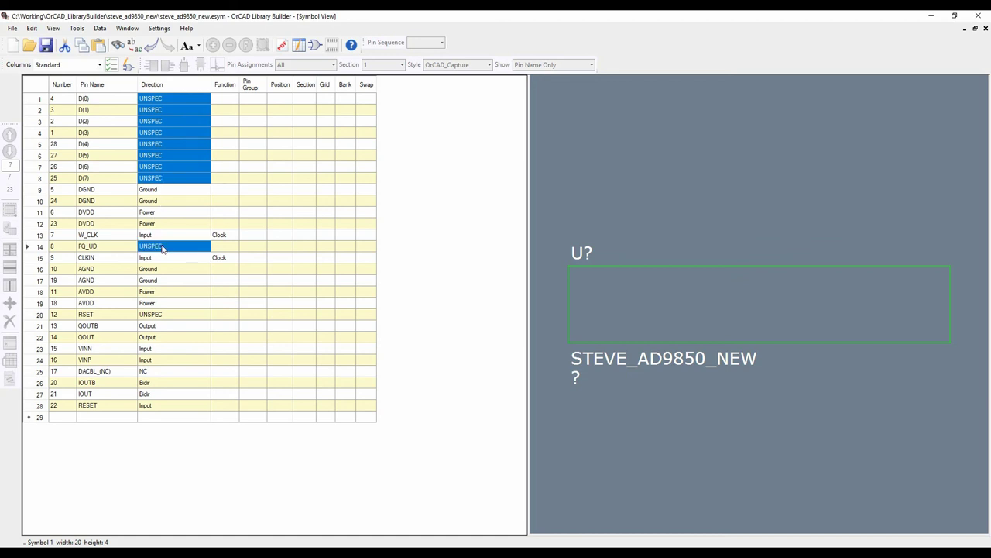
ctrl+click(168, 314)
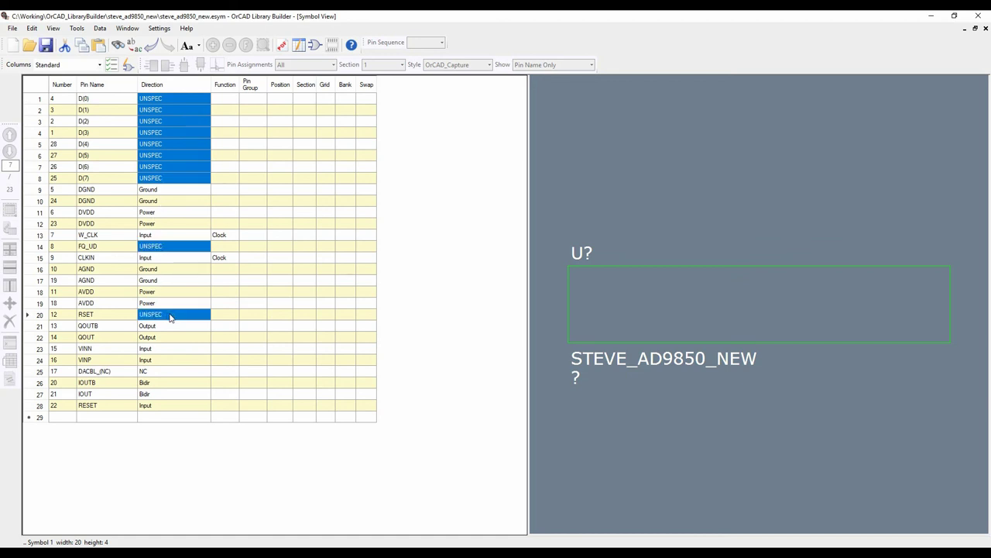
right_click(170, 316)
click(198, 388)
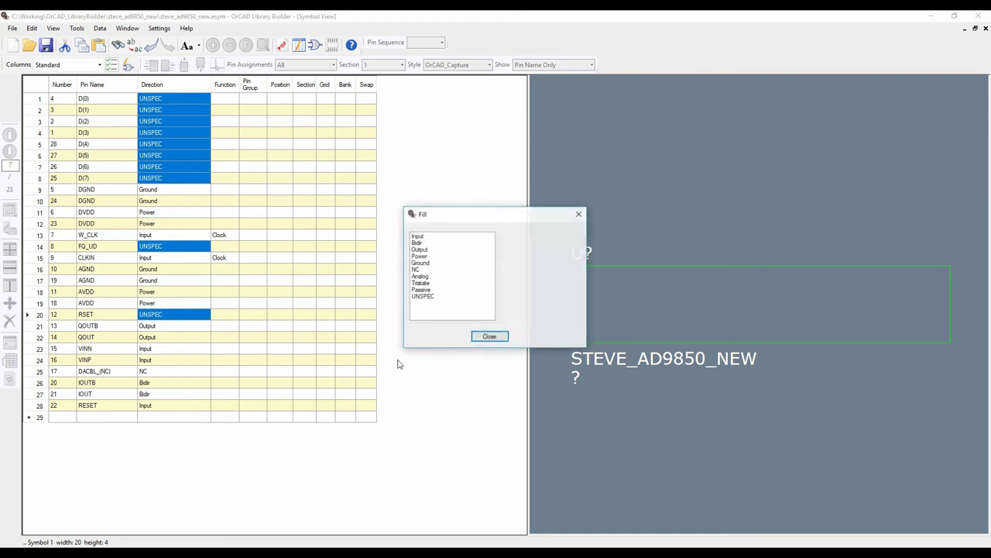
click(416, 236)
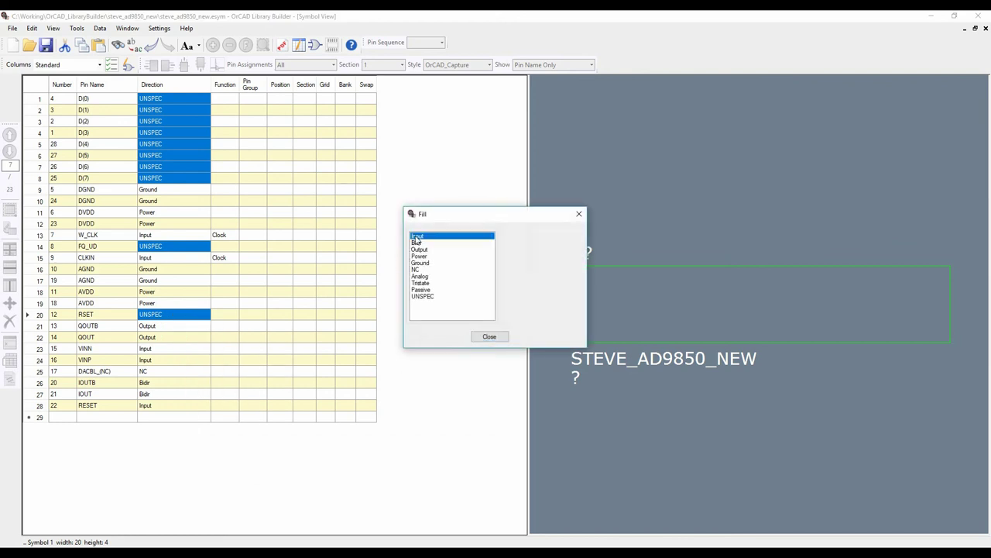
click(485, 336)
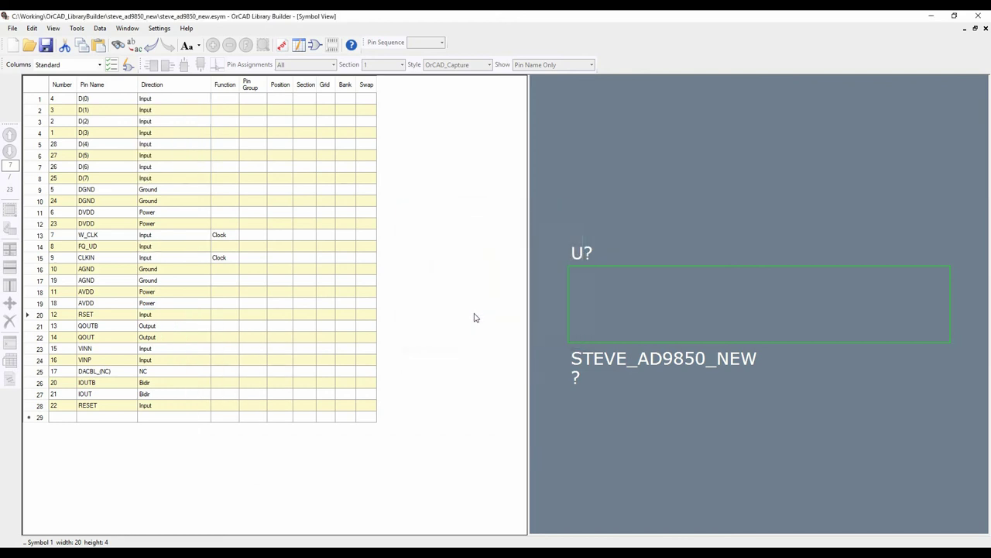
Fill the Function of VINN, QOUTB and IOUTB with Negative
click(223, 350)
ctrl+click(220, 326)
ctrl+click(228, 385)
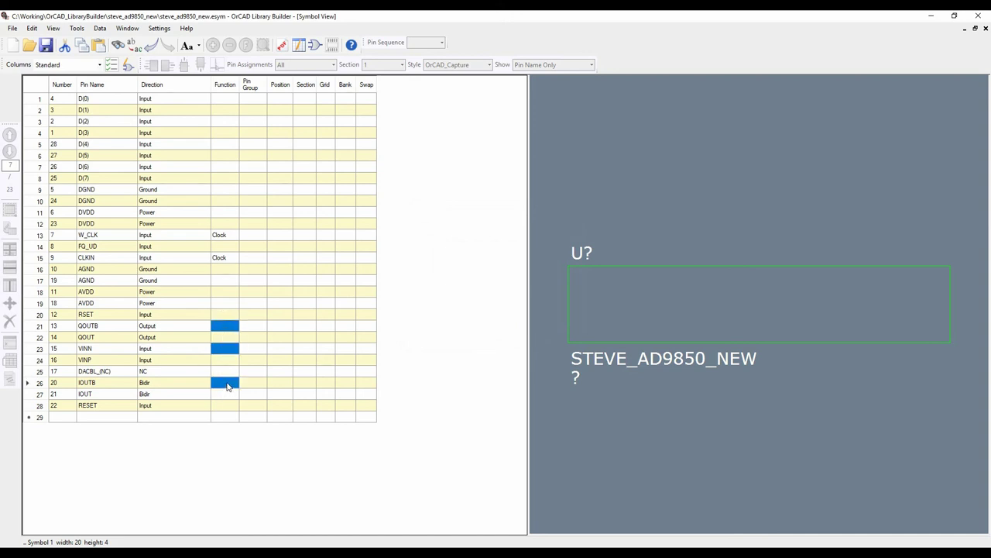
right_click(227, 385)
click(257, 457)
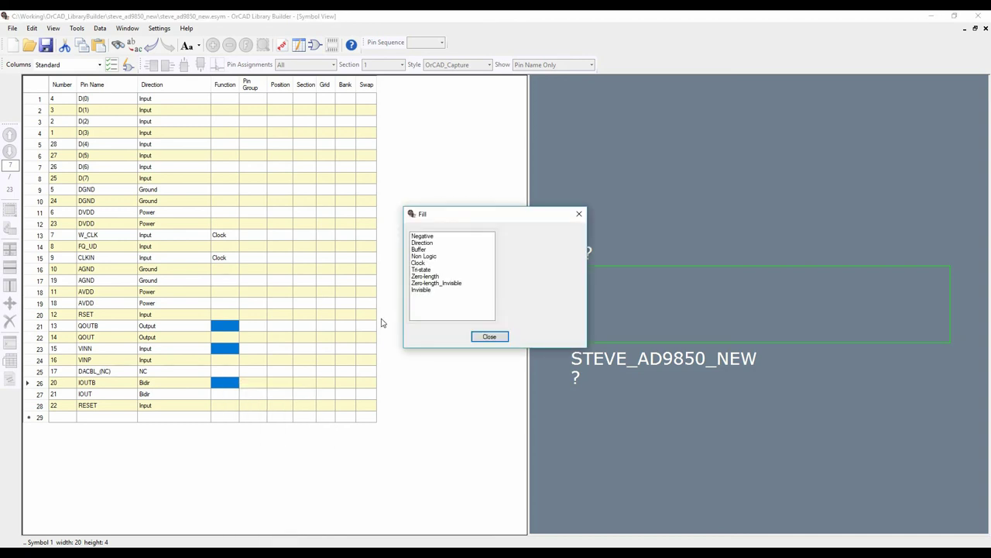
click(419, 236)
click(488, 336)
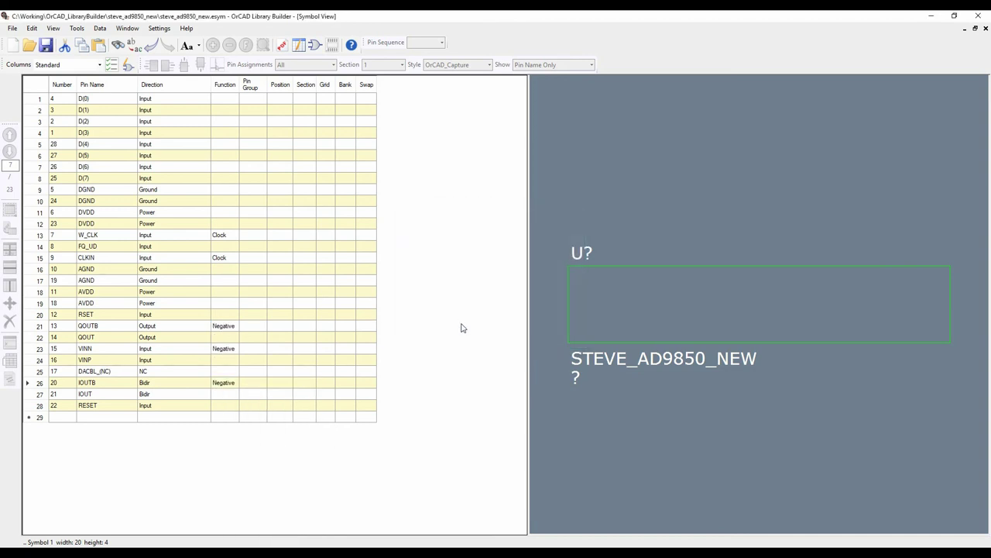
Leave the symbol table editor, widen the symbol preview, and bring up the Pin Assignment menu
click(128, 66)
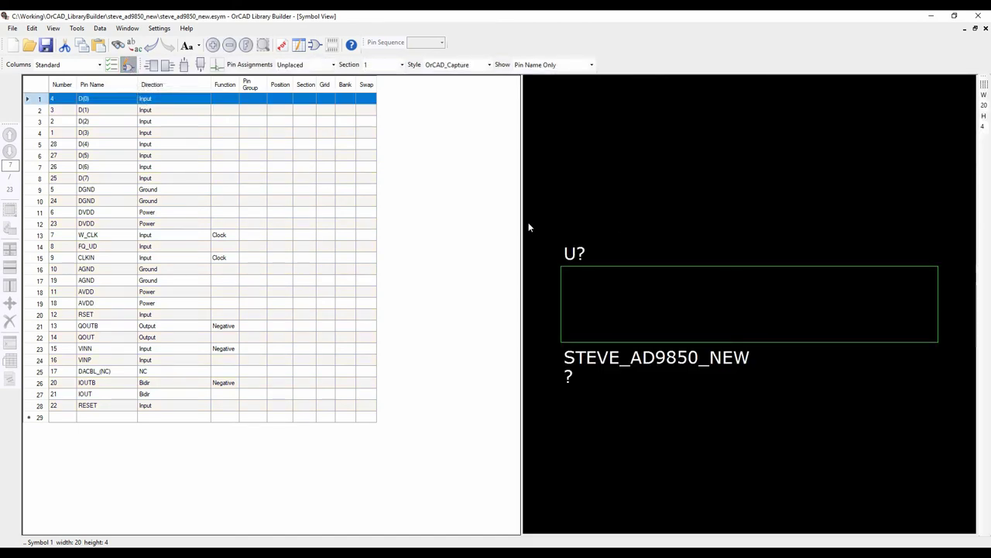
drag(522, 224, 382, 221)
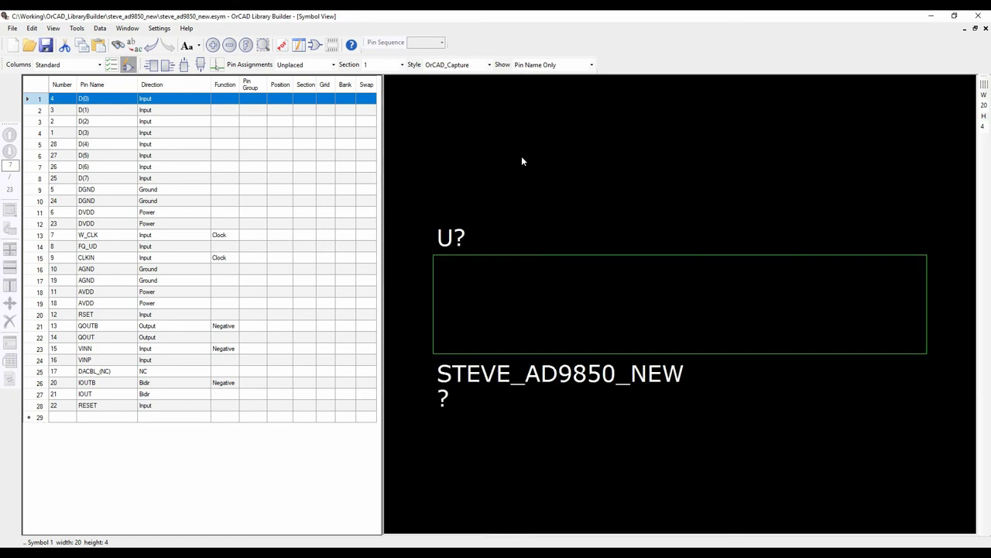
click(77, 28)
mouse_move(97, 65)
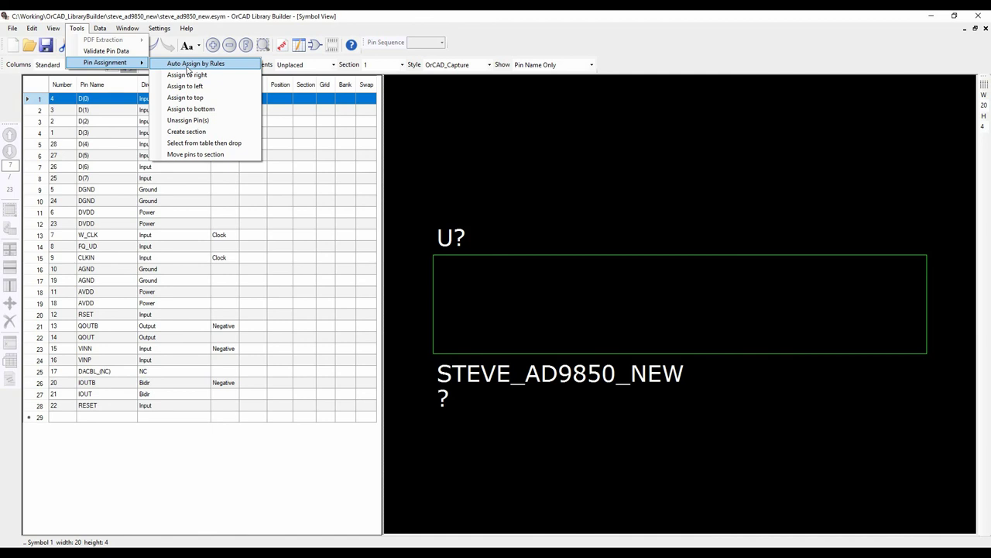
Place CLKIN and RESET on the symbol's left side
click(434, 117)
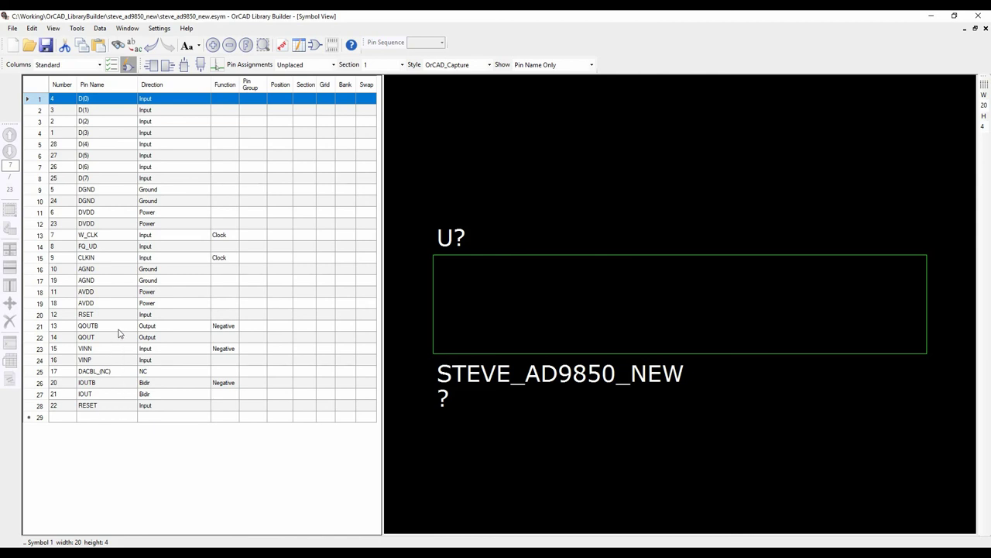
click(109, 260)
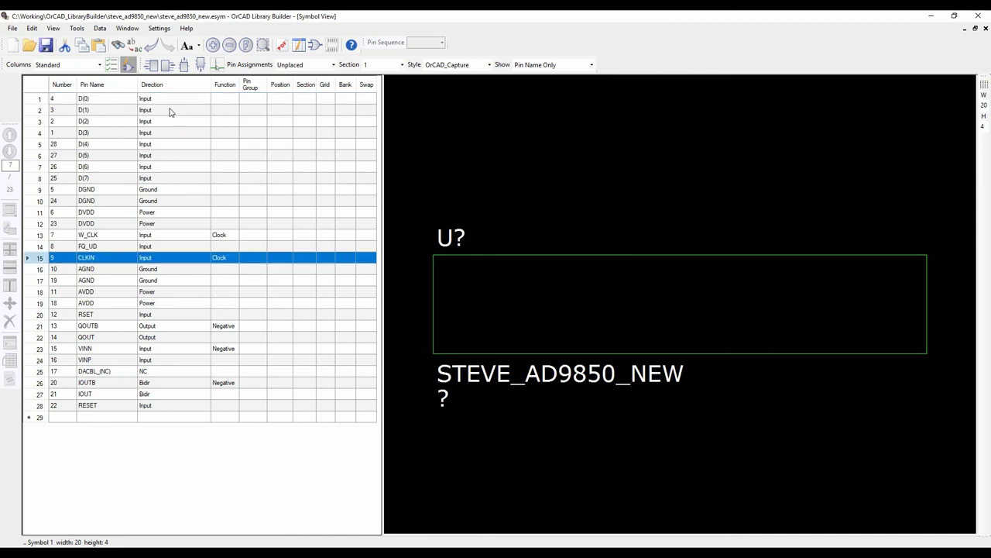
click(152, 67)
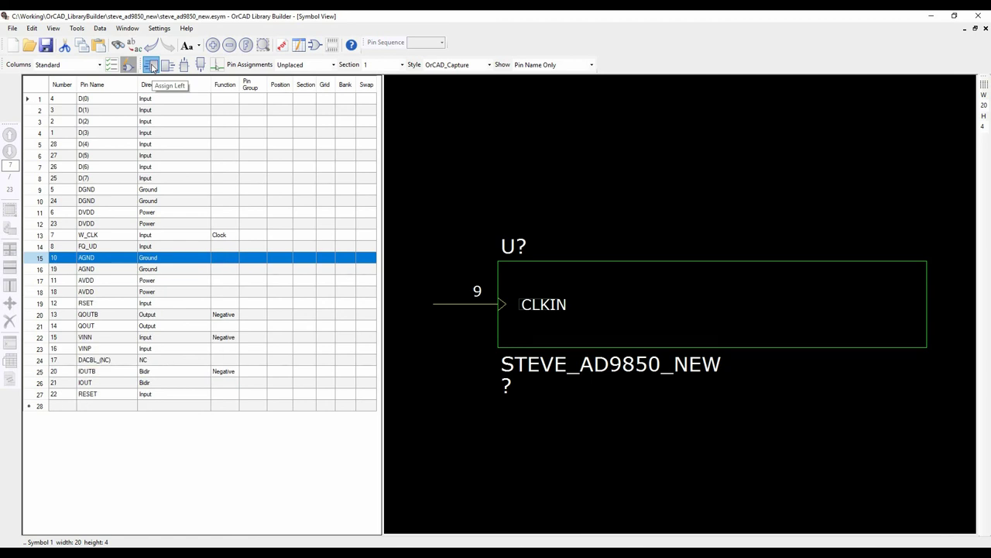
click(102, 394)
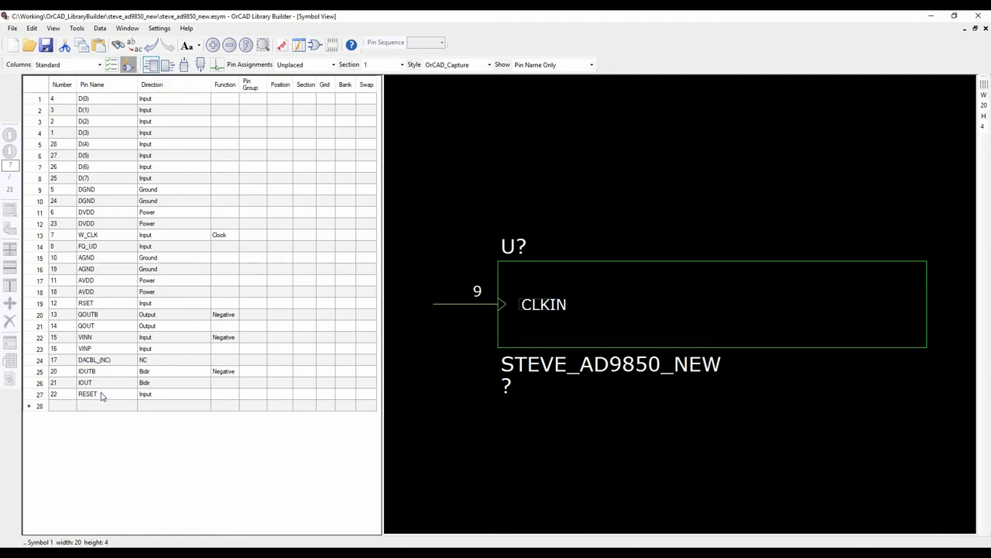
click(156, 67)
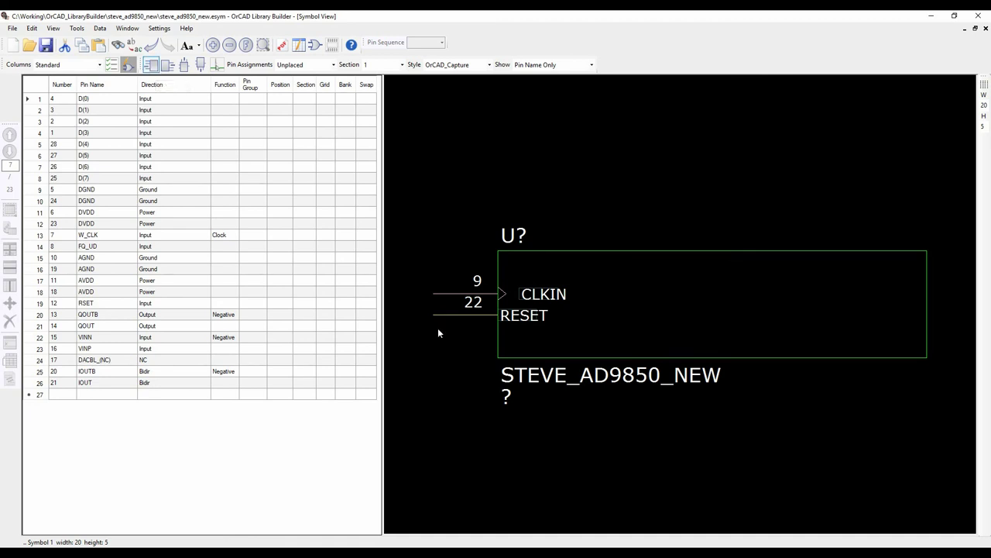
click(153, 47)
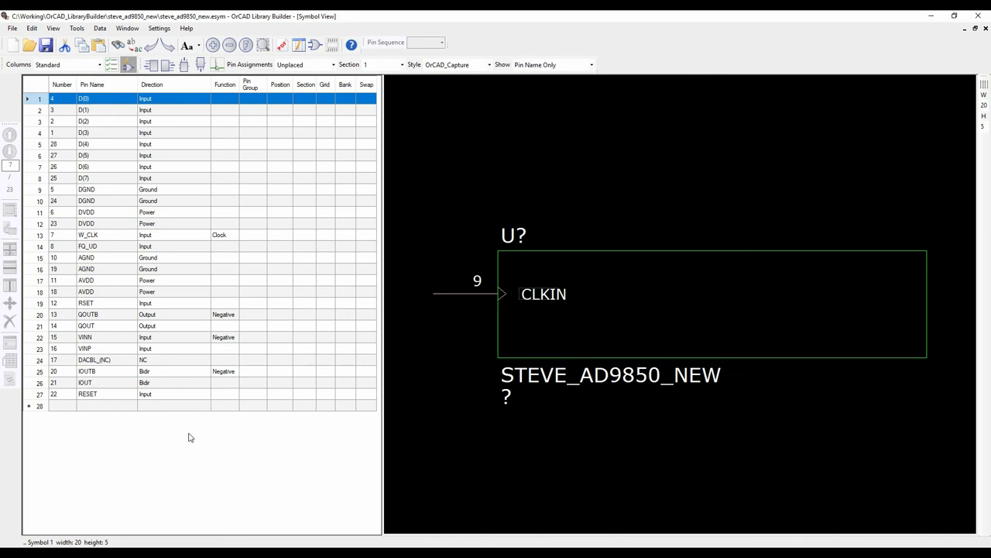
ctrl+click(120, 396)
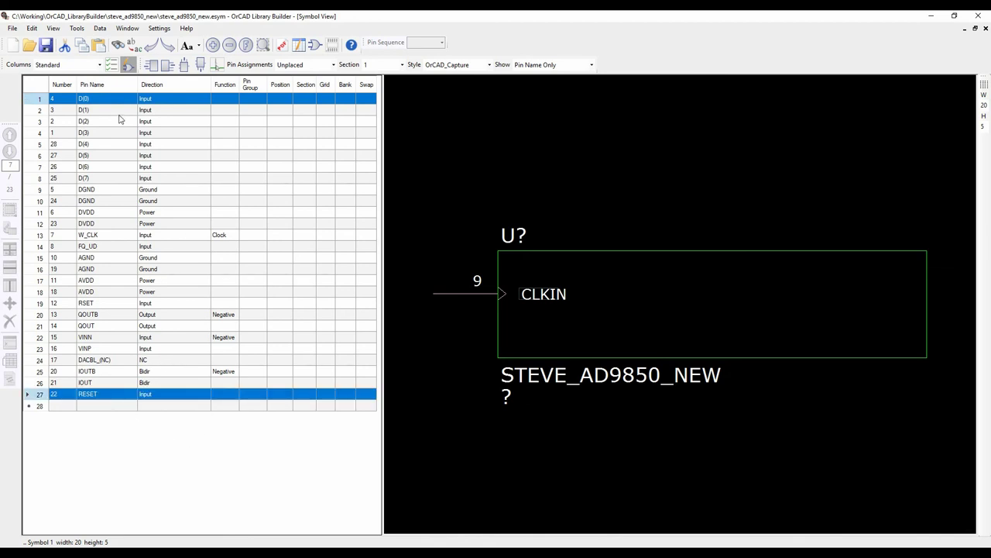
click(112, 397)
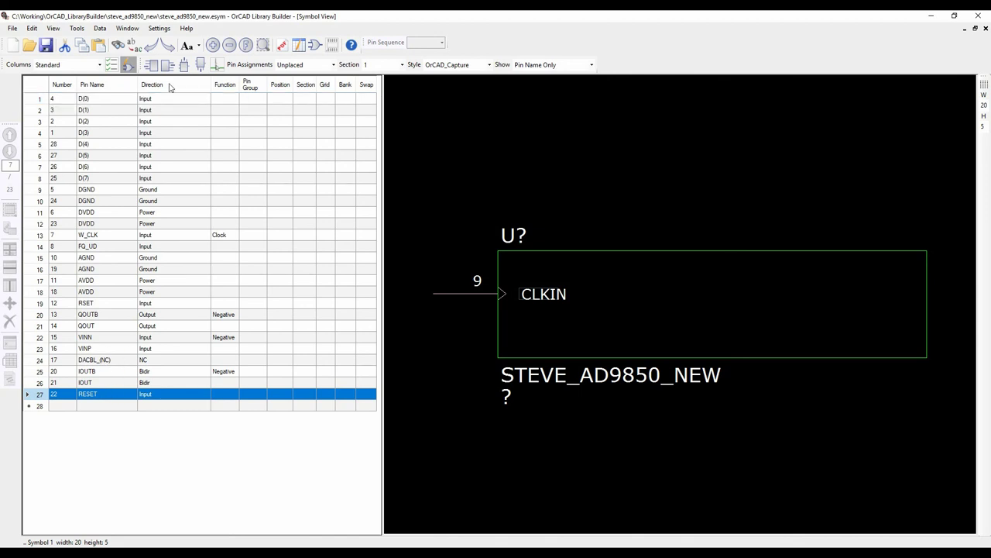
click(153, 66)
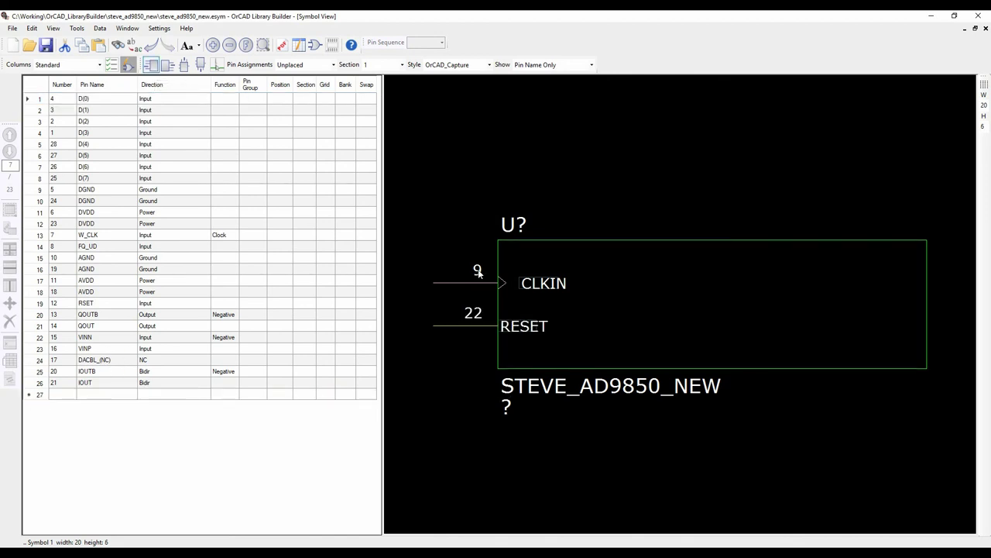
Place RSET, W_CLK and FQ_UD on the symbol's left side as well
click(132, 304)
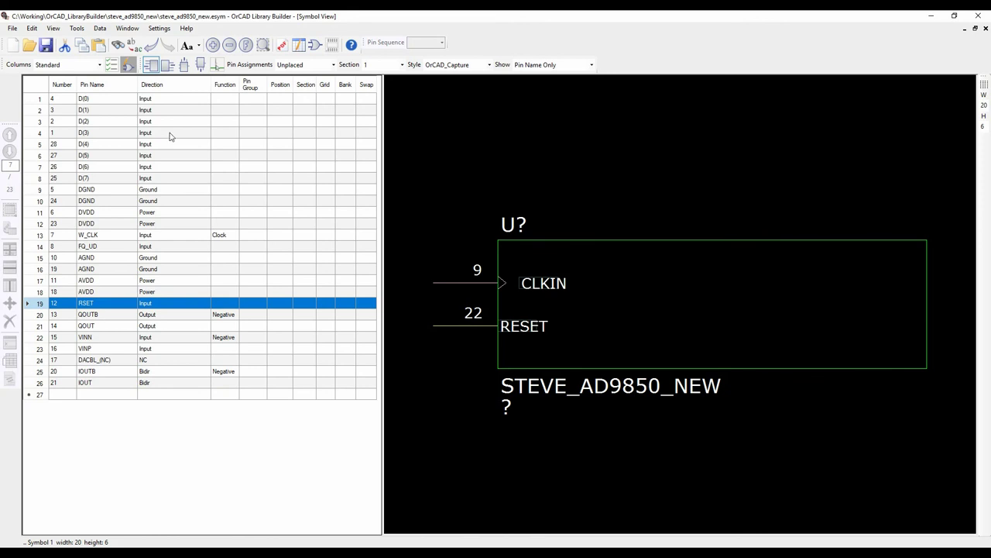
click(153, 66)
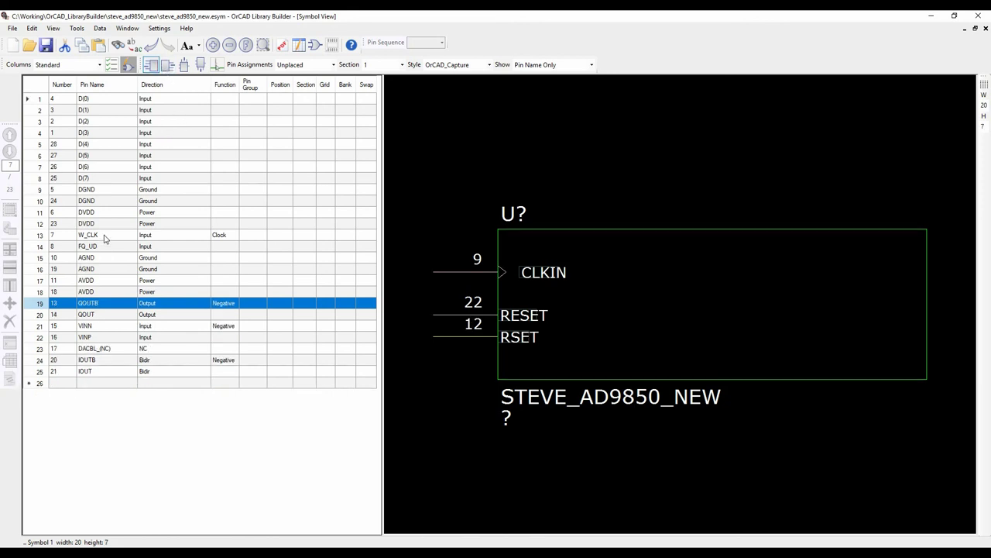
drag(106, 236, 105, 246)
click(153, 66)
drag(91, 99, 94, 178)
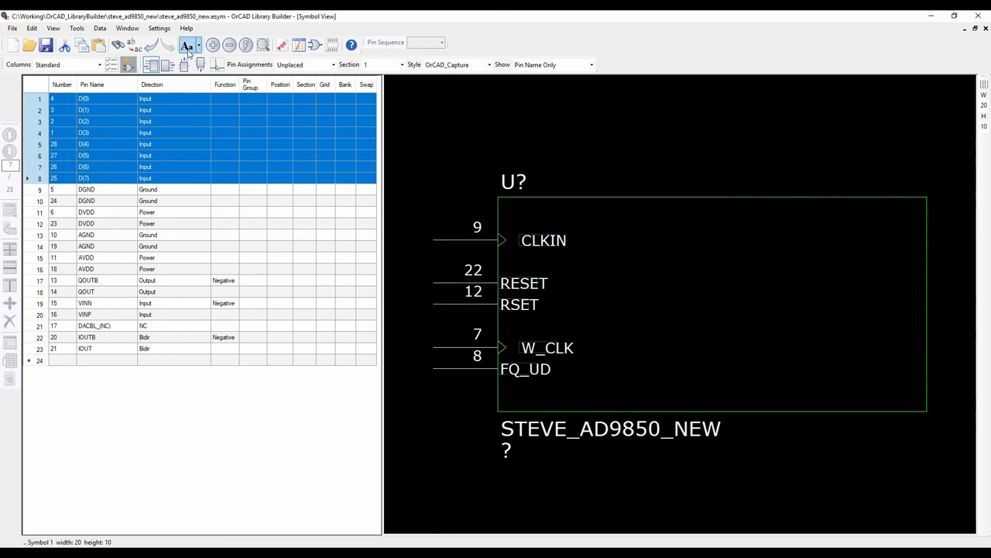
Place D(0)–D(7), VINN, VINP and DACBL_(NC) on the left, and IOUT pin 21 on the right
click(153, 66)
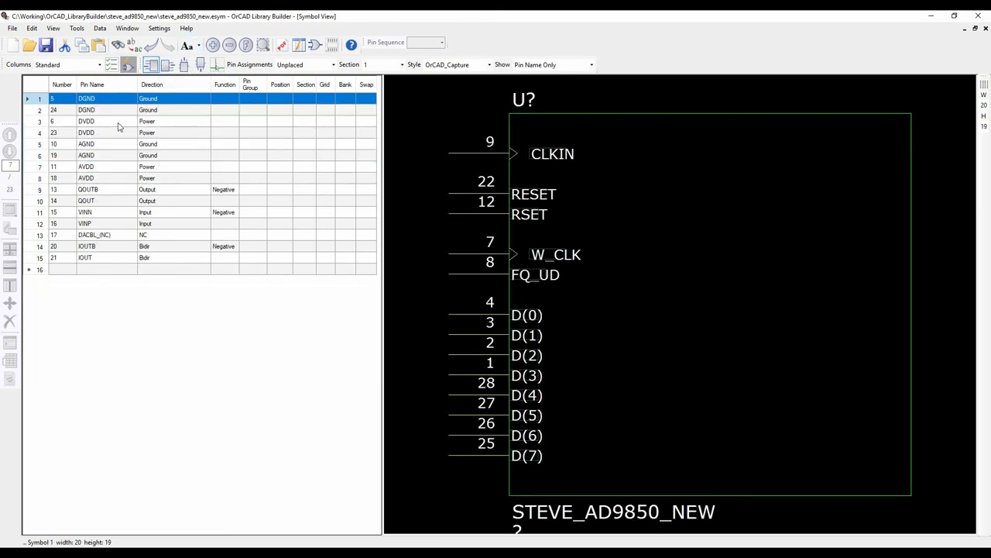
click(107, 213)
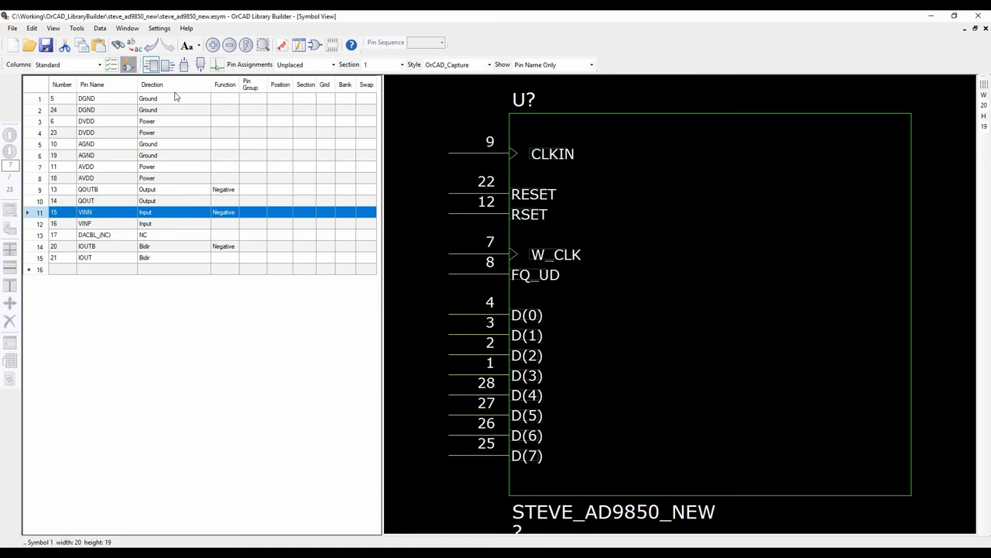
click(153, 65)
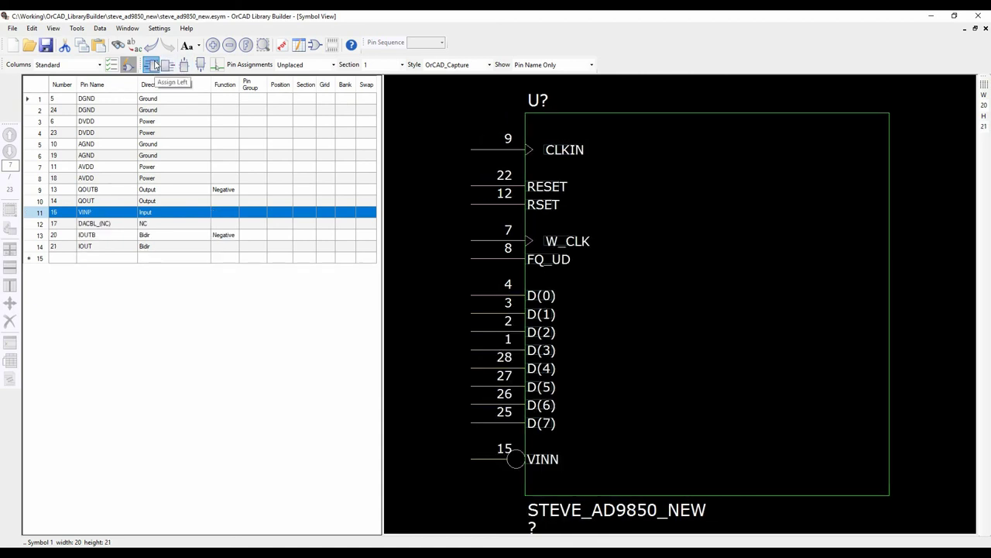
click(152, 65)
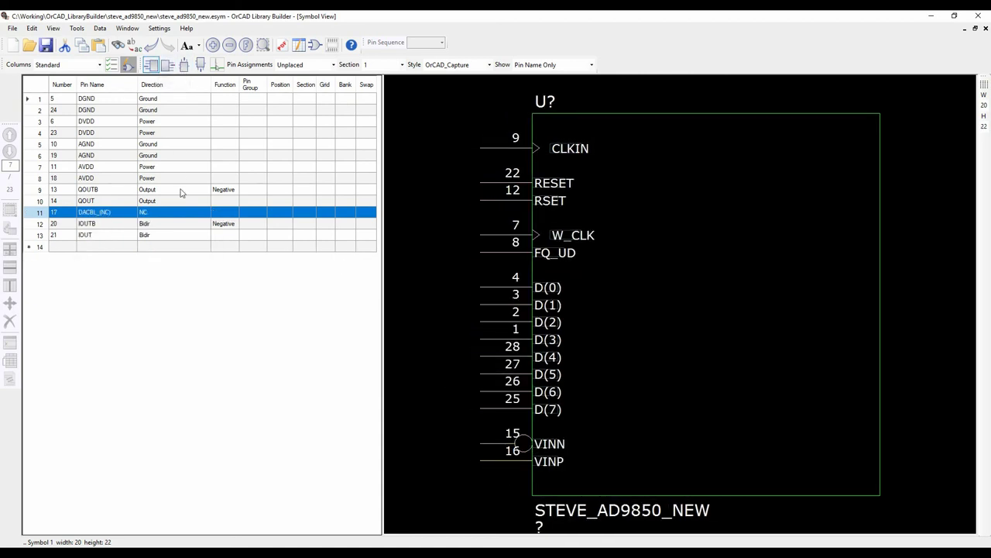
click(153, 65)
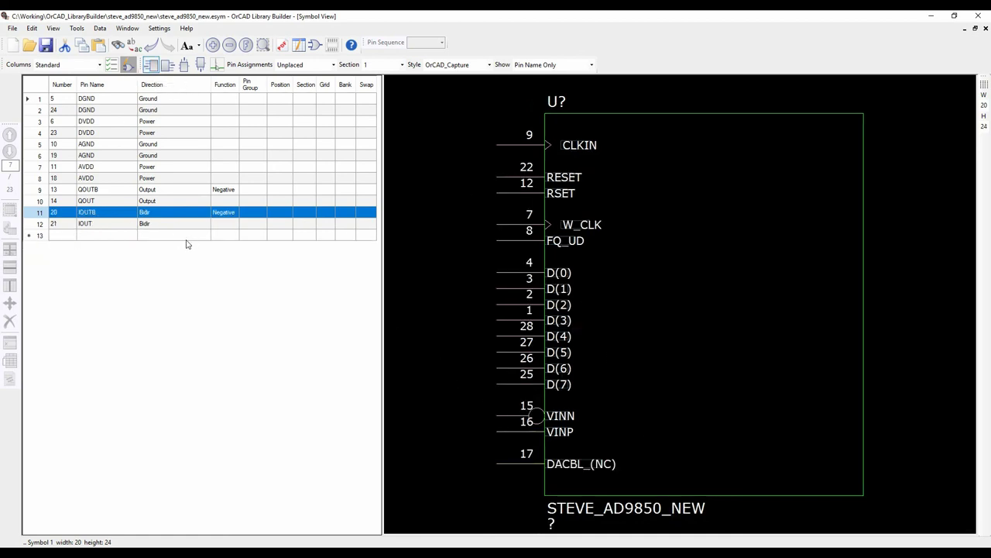
click(112, 227)
click(168, 65)
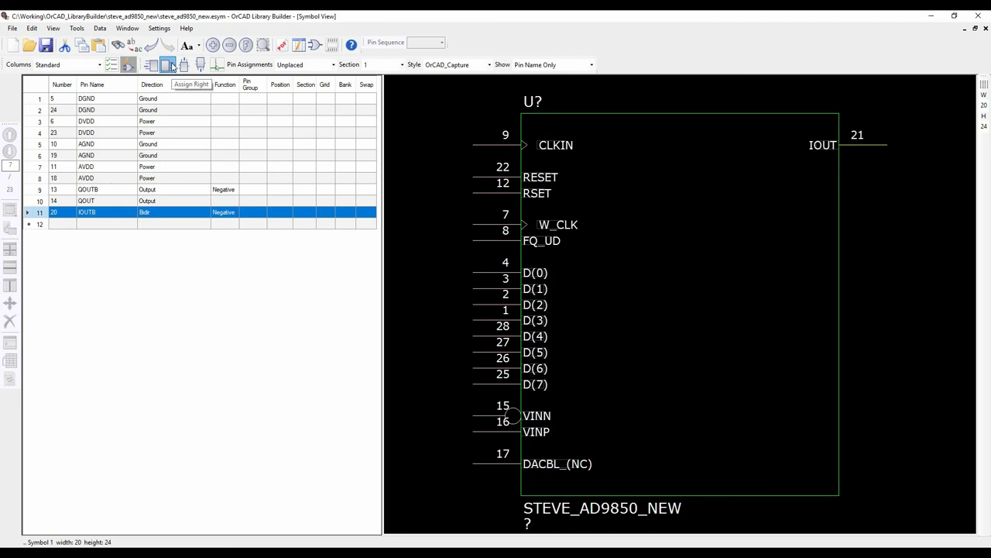
Put IOUTB pin 20, QOUT pin 14 and QOUTB pin 13 on the symbol's right side
click(169, 66)
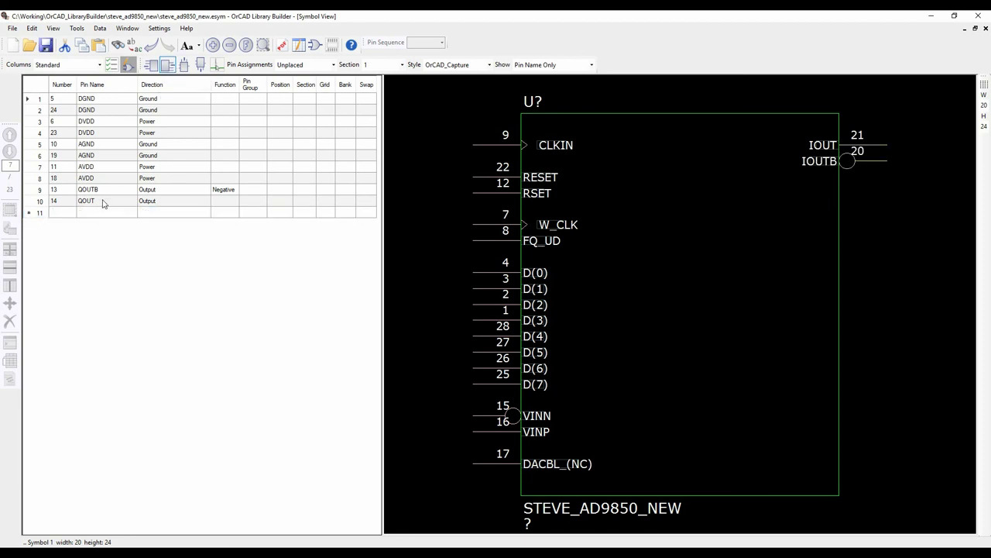
click(167, 66)
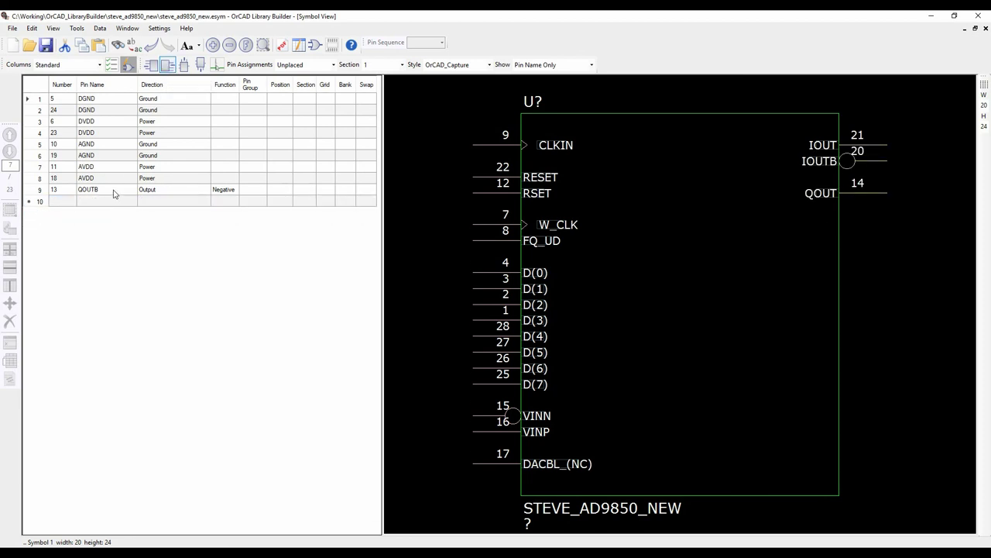
click(167, 66)
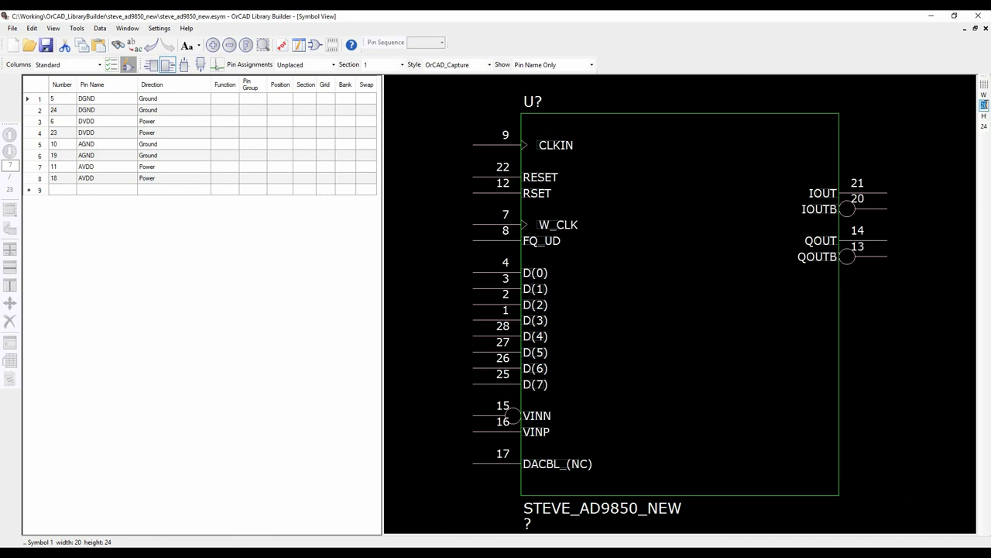
Set the symbol width to 12, keeping the height at 24
text(12)
key(Return)
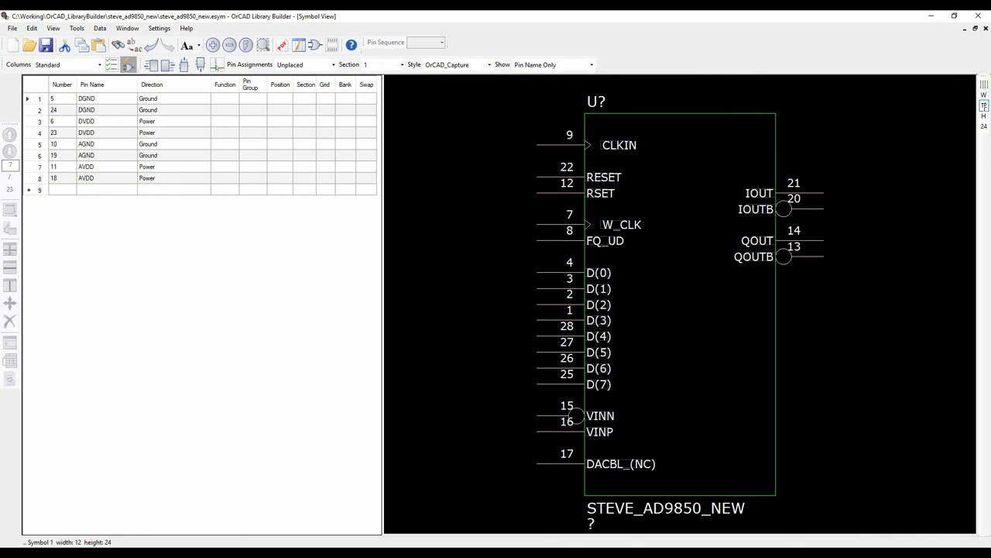
click(985, 126)
click(987, 106)
click(984, 125)
key(Return)
Create a second section with DGND and AGND on the bottom and DVDD and AVDD on top
click(401, 65)
click(383, 82)
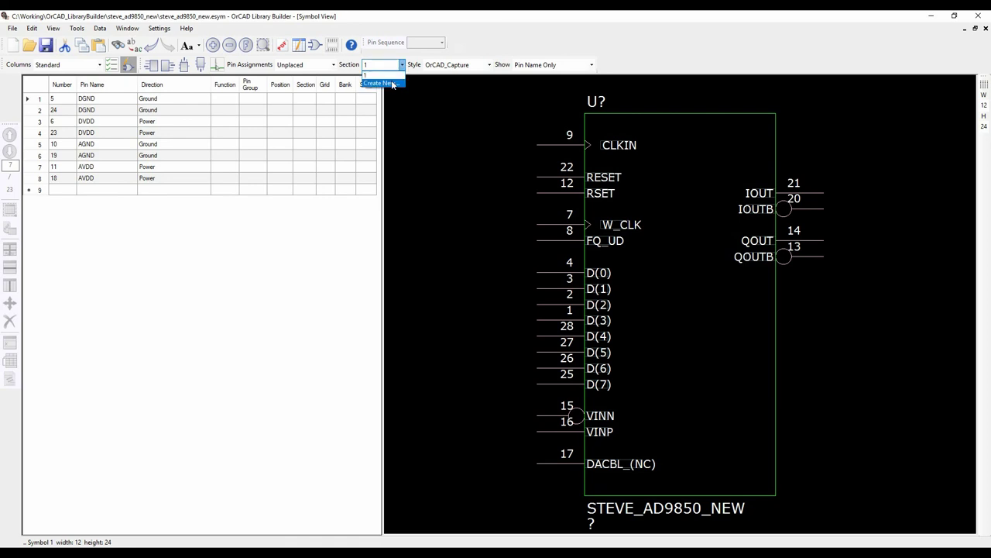
drag(100, 102, 98, 110)
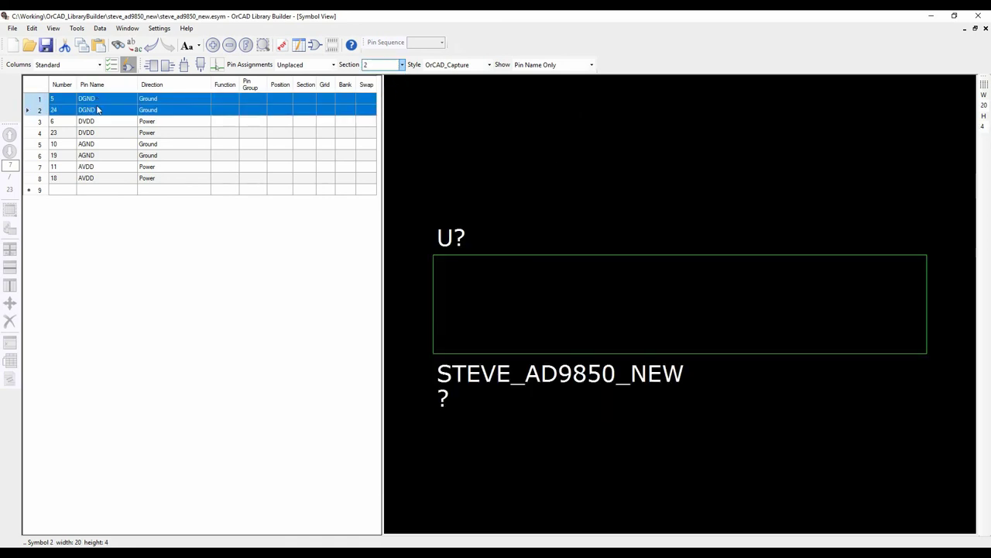
click(201, 66)
drag(102, 126, 104, 133)
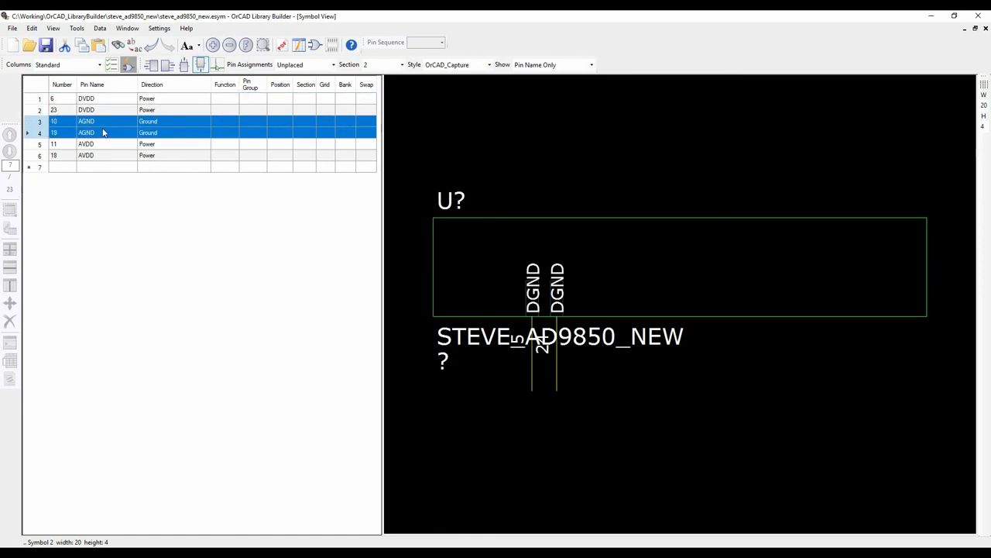
click(200, 65)
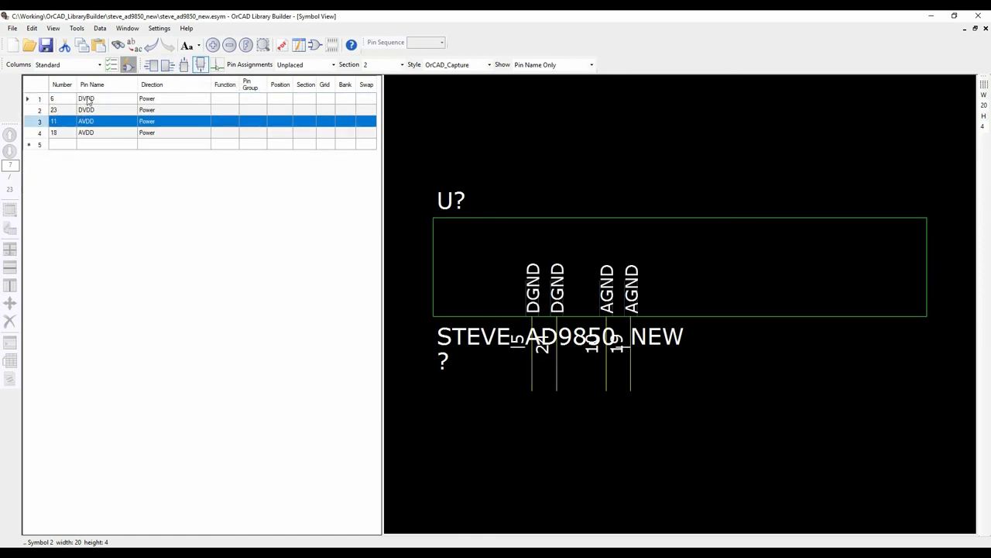
drag(86, 99, 96, 109)
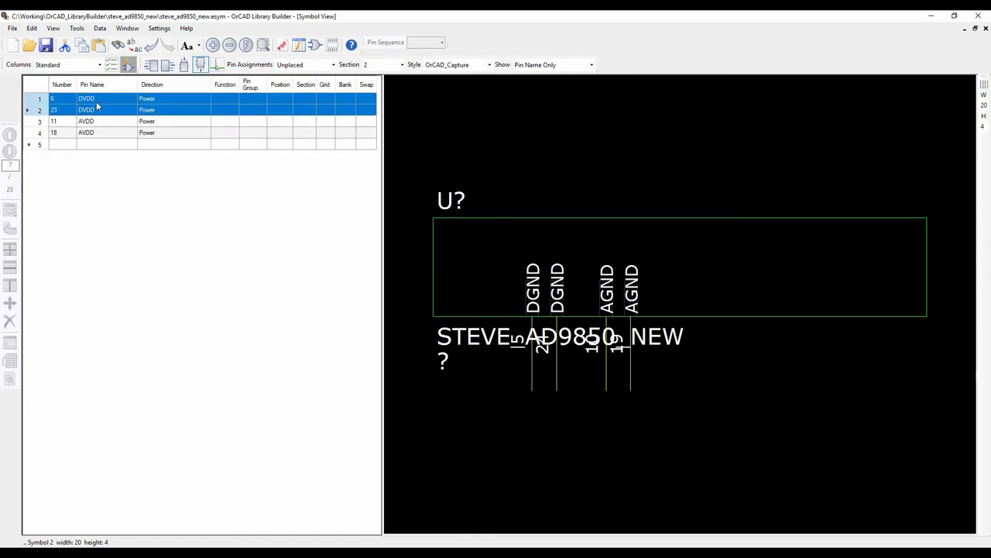
click(184, 66)
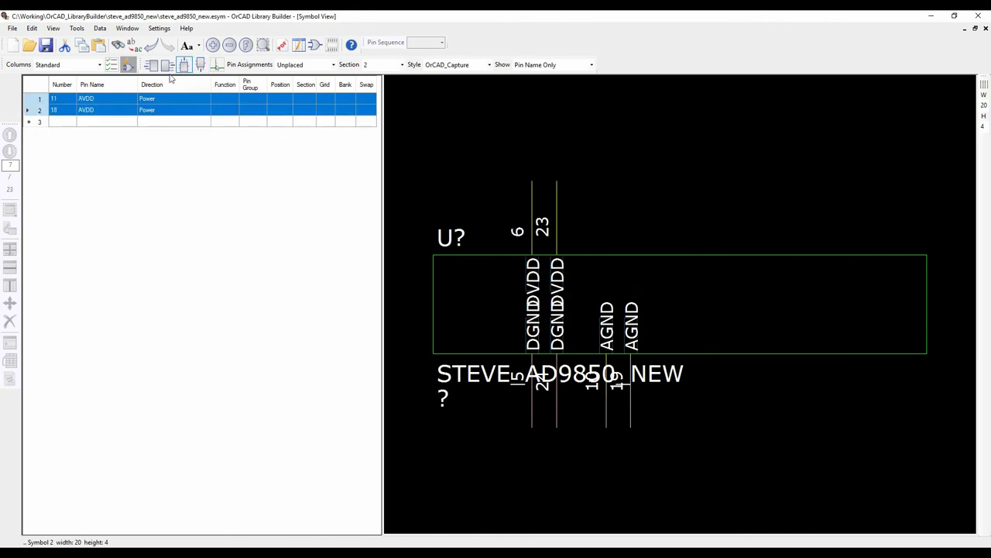
click(183, 65)
Size the second section to width 12 and height 10
double_click(983, 105)
text(12)
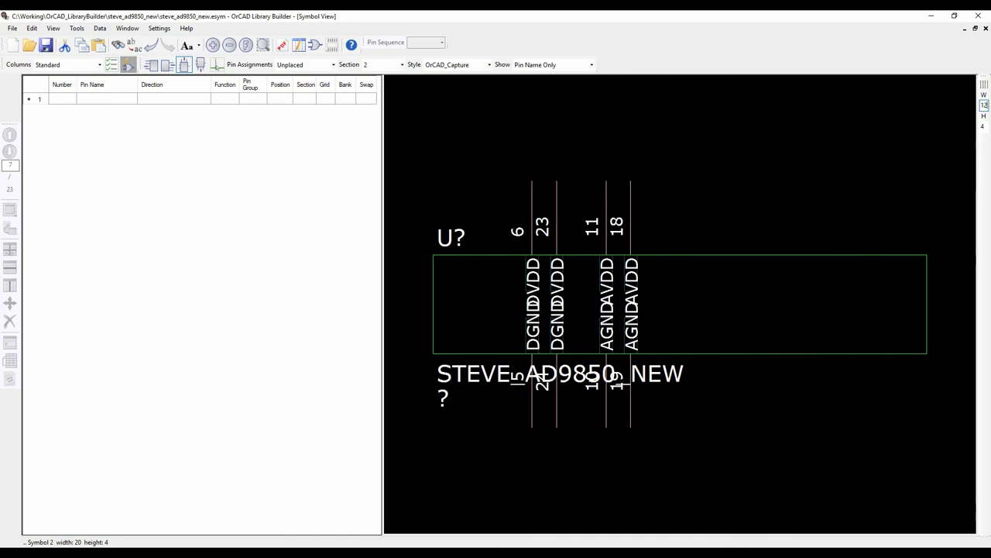
key(Return)
double_click(984, 126)
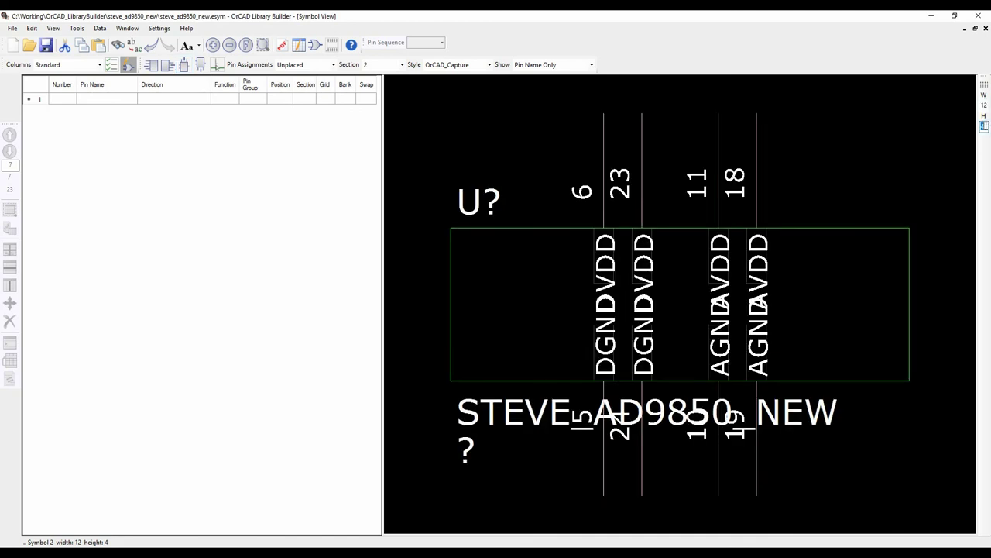
text(10)
key(Return)
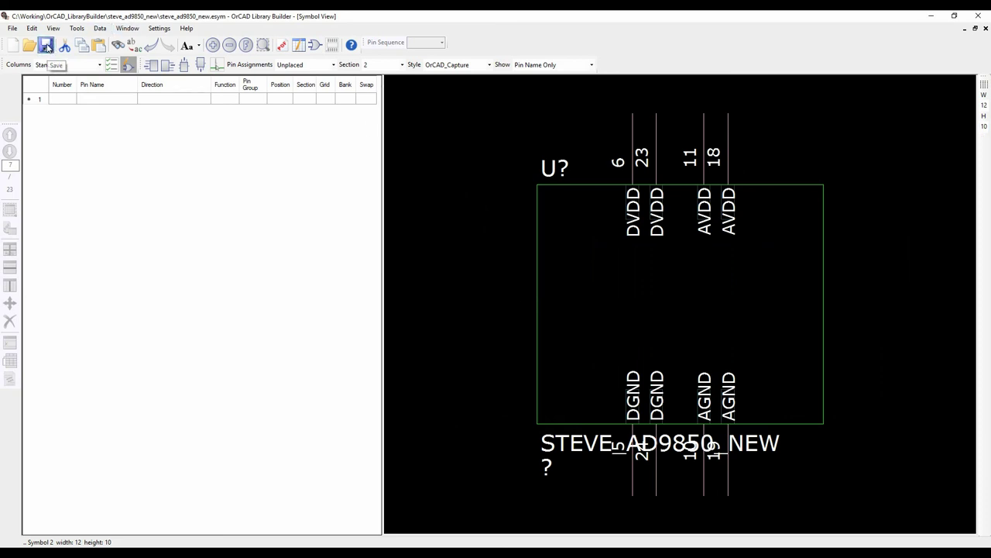
Export the two-section AD9850 symbol to OrCAD Capture and acknowledge the success message
click(11, 30)
mouse_move(33, 44)
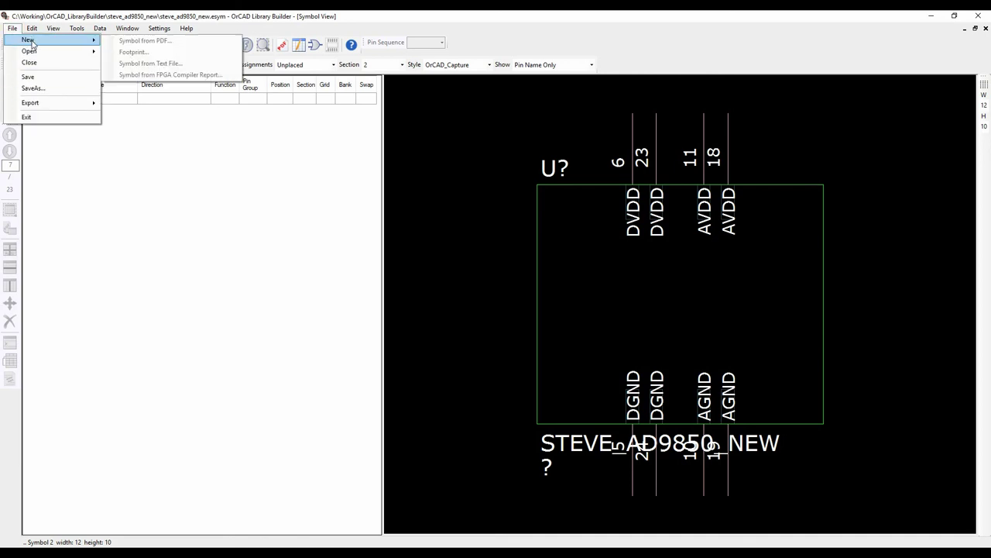
mouse_move(53, 107)
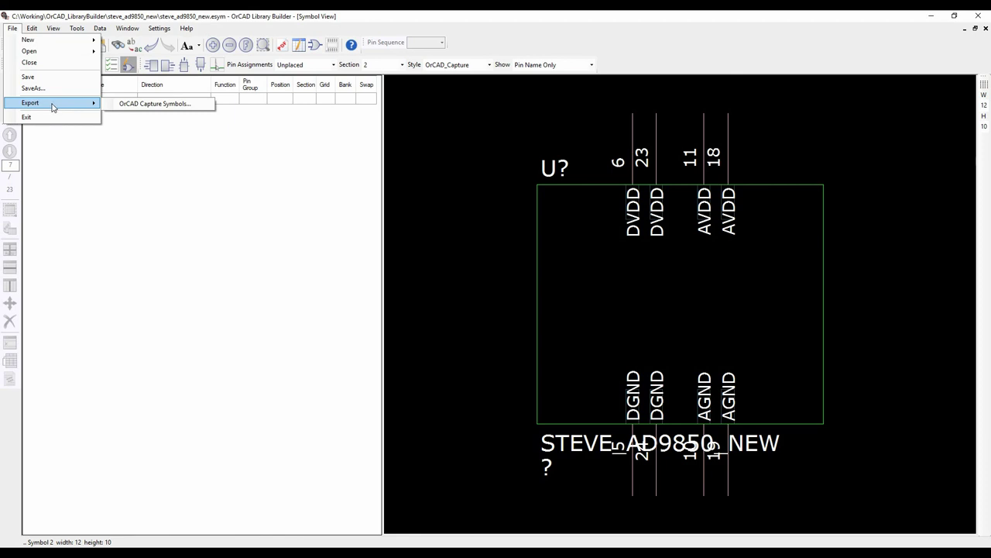
click(147, 105)
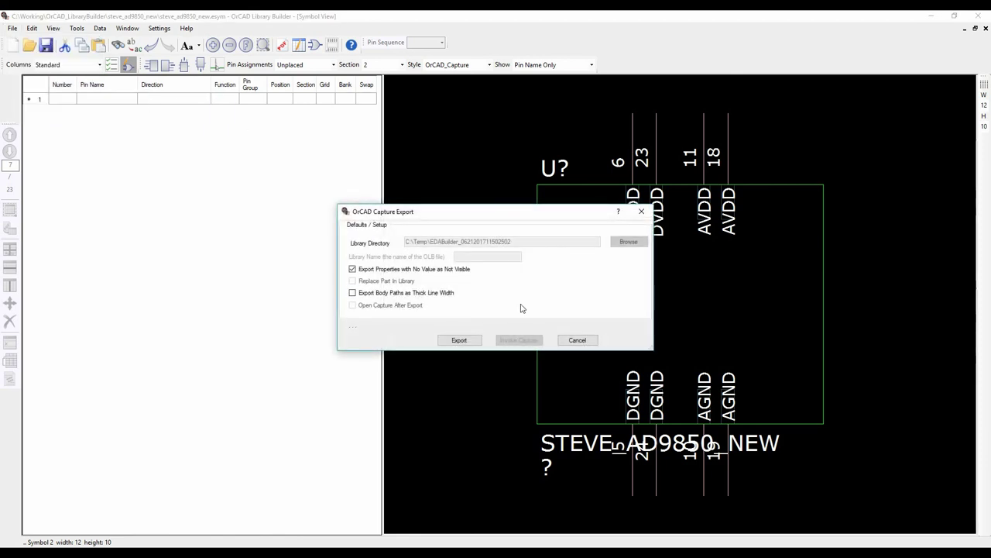
click(467, 342)
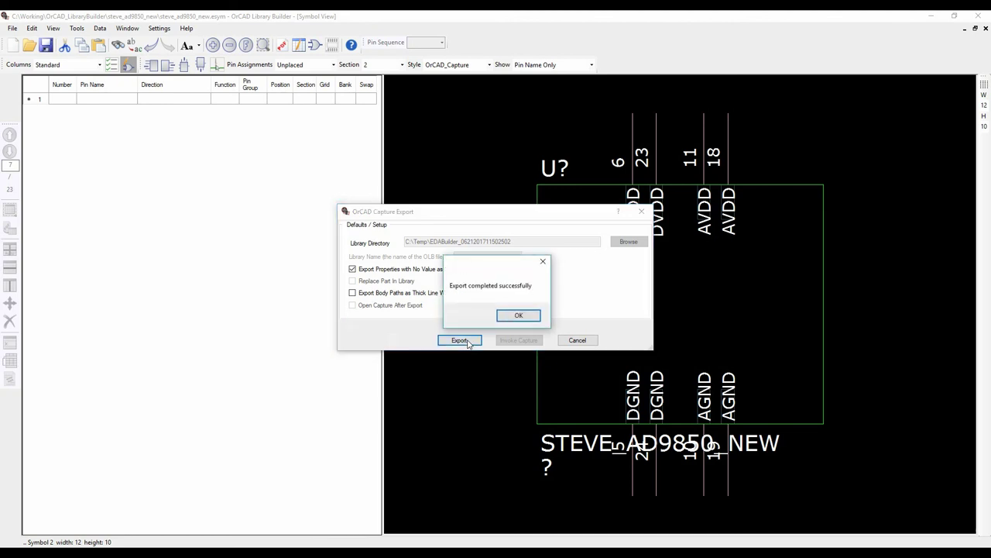
click(513, 313)
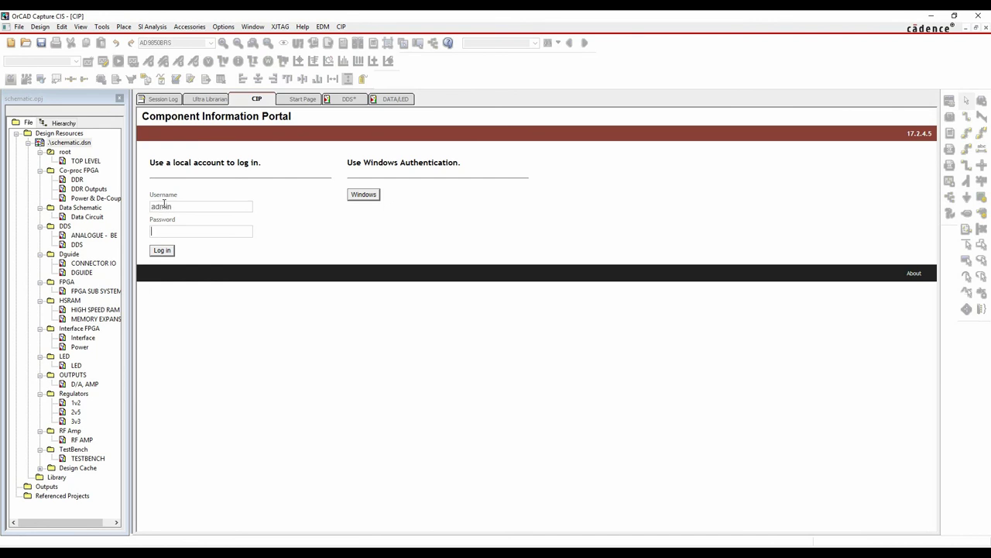
Log in to the portal, preview PSL-00000047's sections A and B, then show the LED page
key(Return)
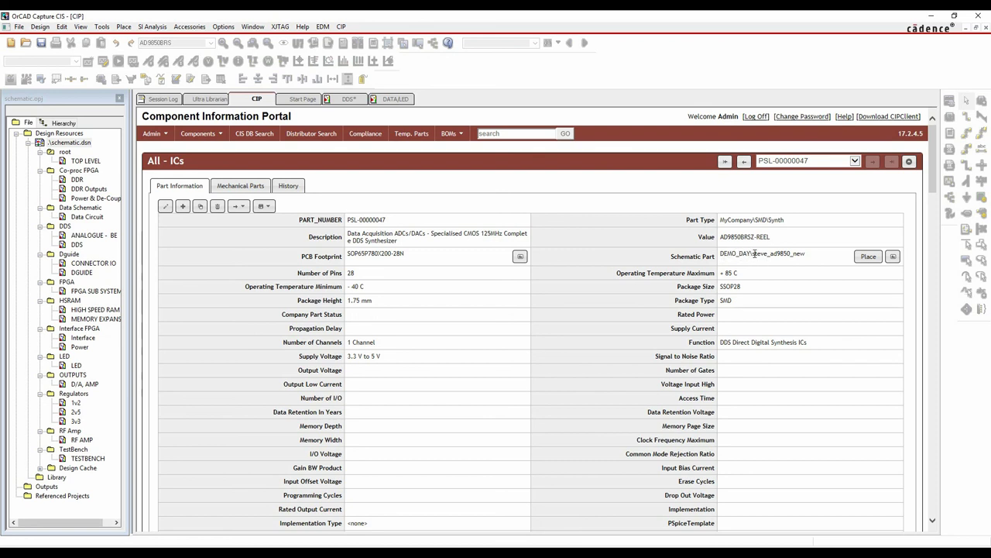
click(893, 258)
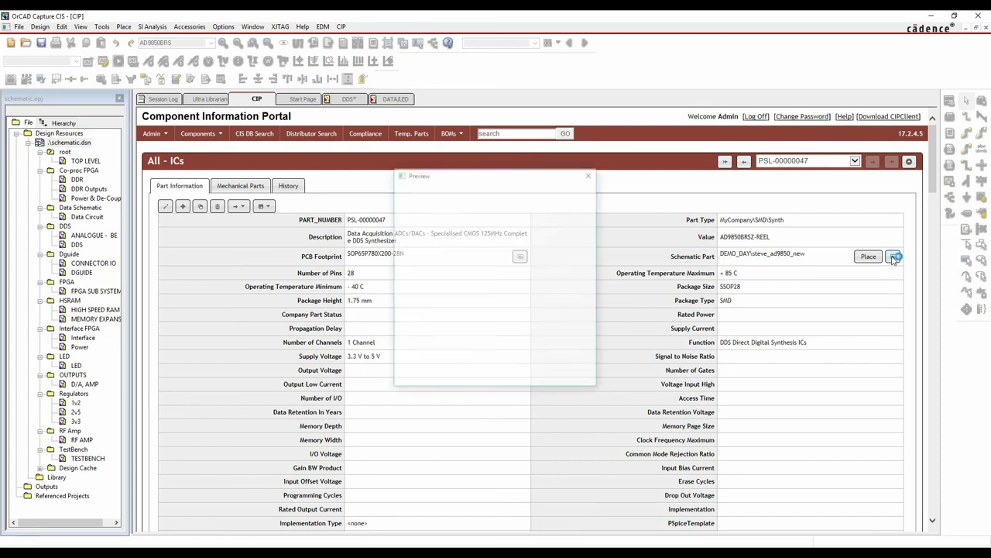
click(454, 225)
click(419, 223)
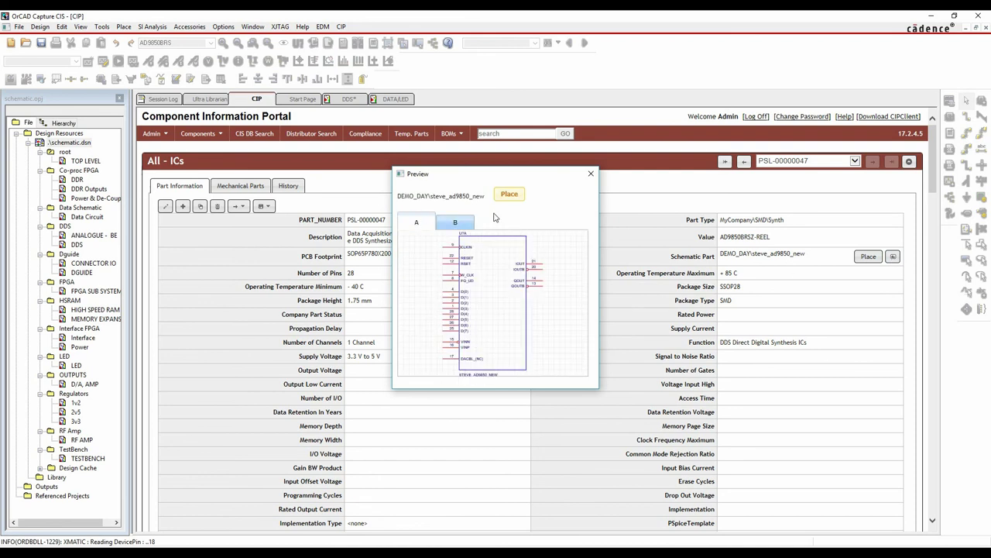
click(591, 174)
click(396, 100)
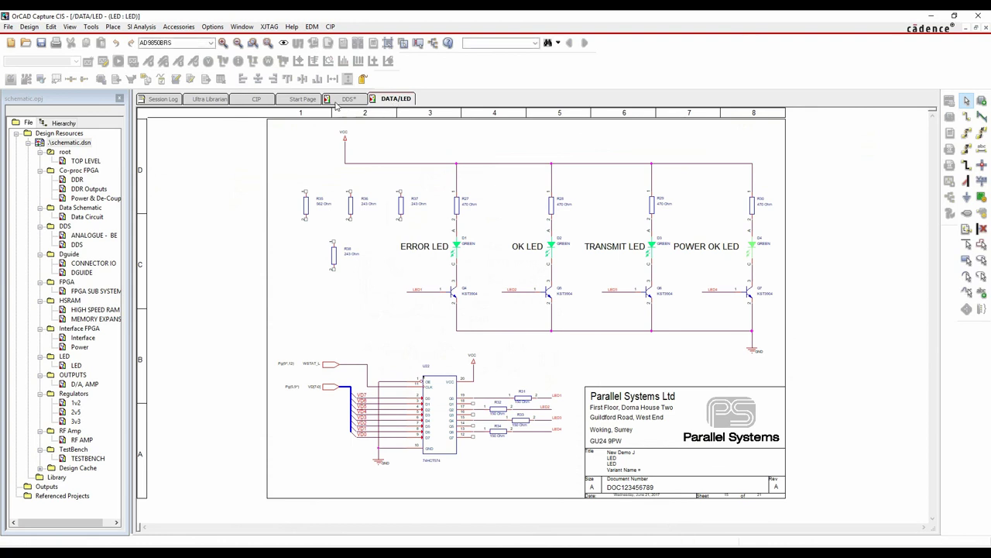
Delete the old AD9850BRS part U4 from the DDS schematic page
click(349, 100)
click(741, 194)
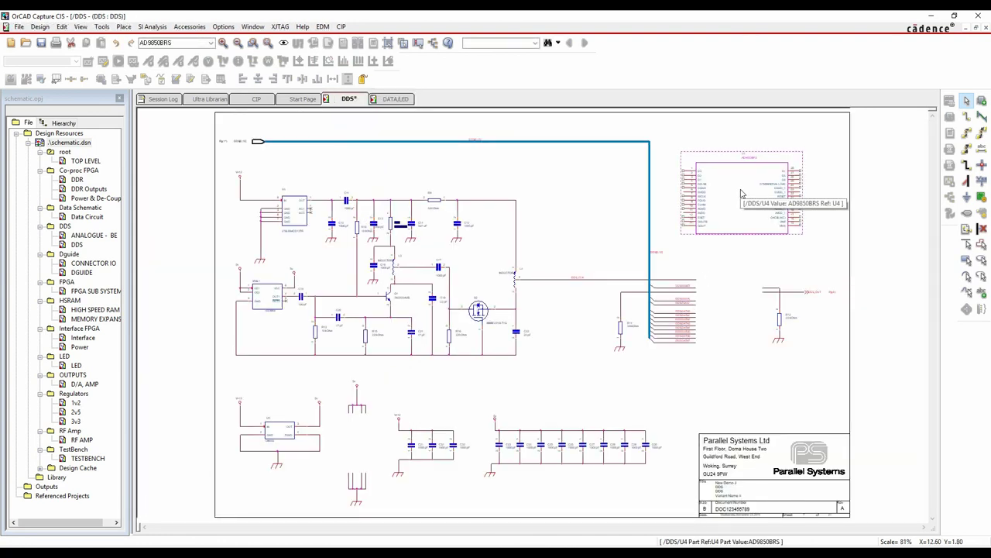
key(Delete)
Browse CIP-E_CIS_DB to ICs > MyCompany > SMD > Synth, preview the AD9850BRSZ-REEL part, then close the browser
key(z)
click(152, 129)
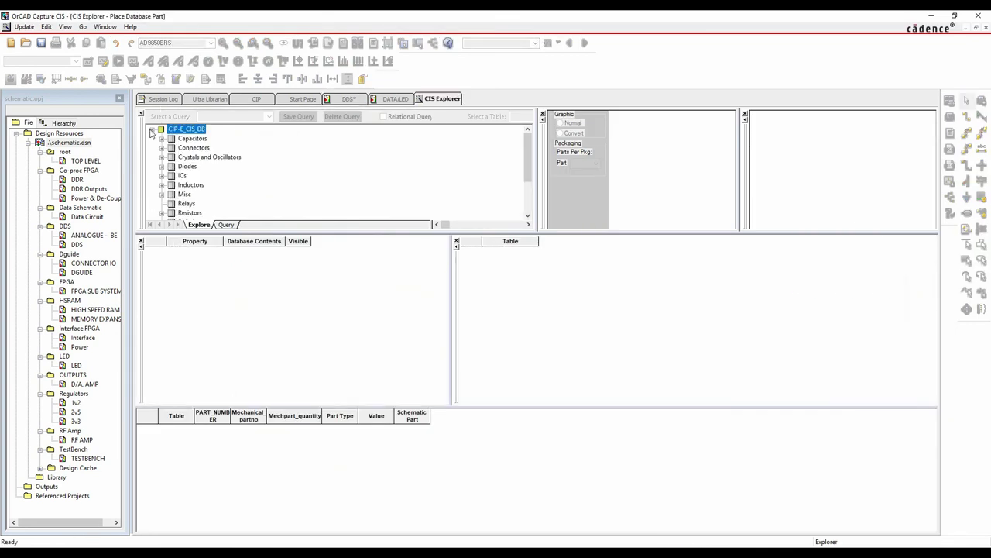
click(162, 175)
click(171, 194)
click(200, 202)
click(181, 203)
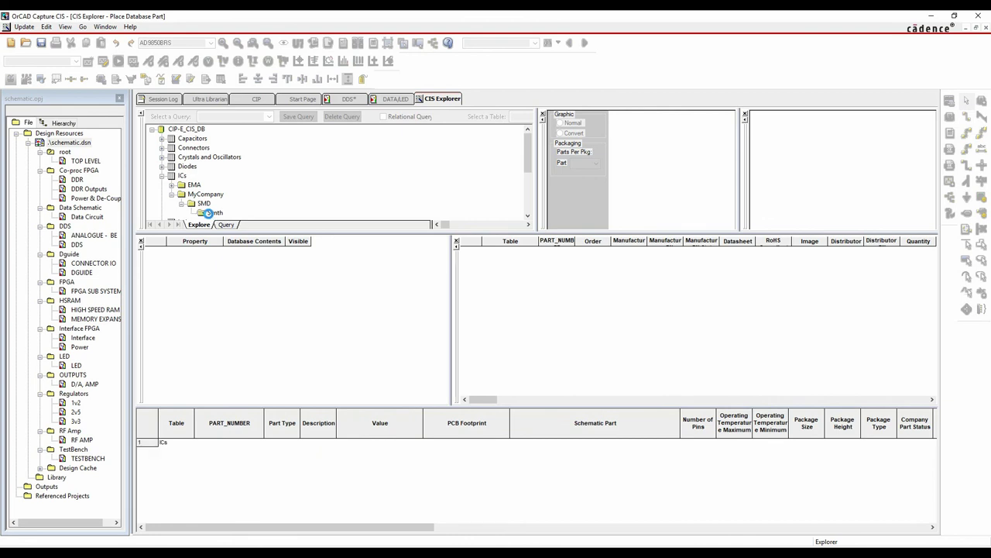
click(280, 444)
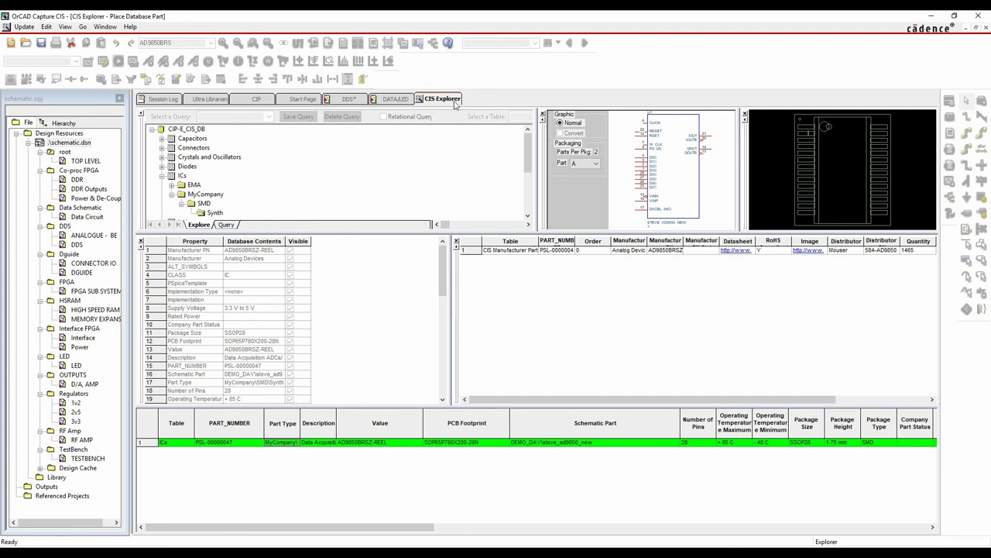
key(ctrl+F4)
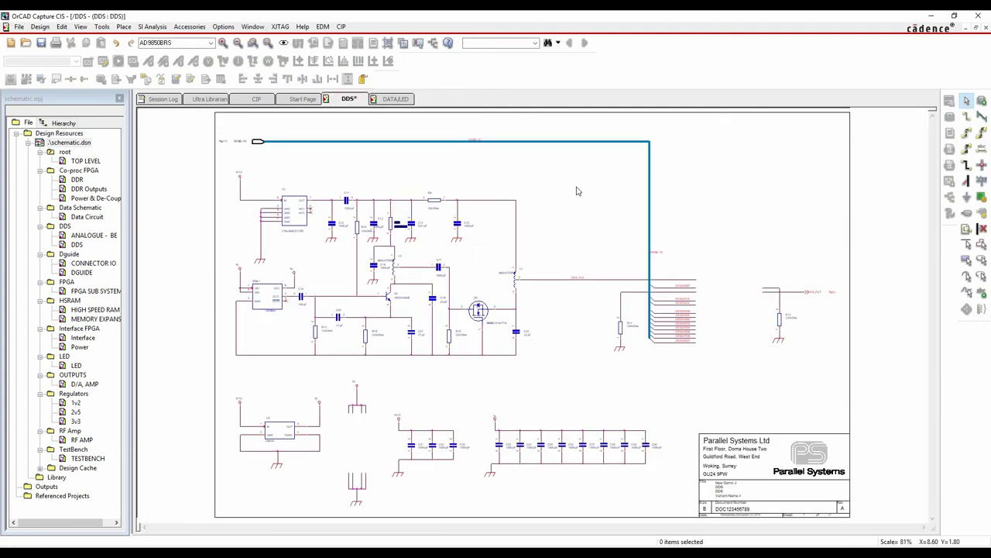